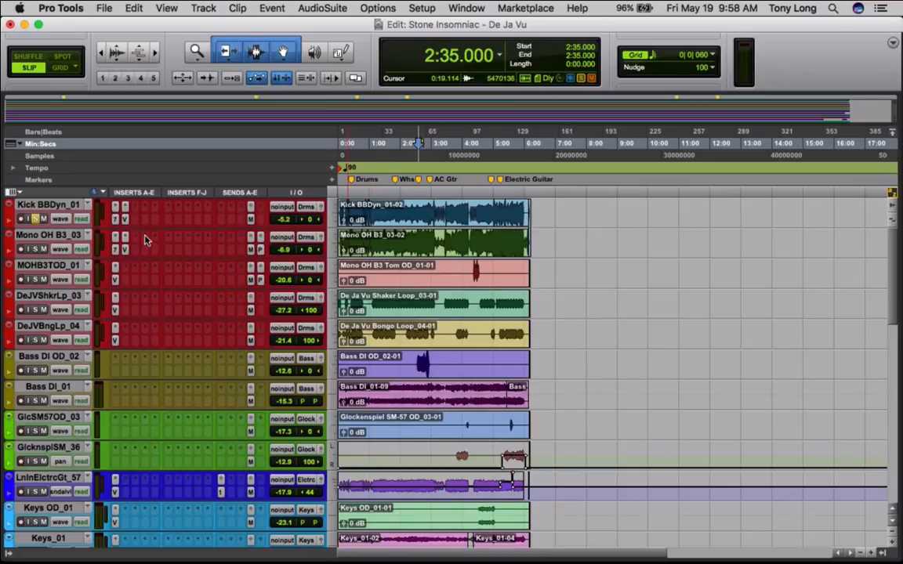
Select the kick track and look through the session's tracks from the drums down to the effects and submix tracks
click(46, 205)
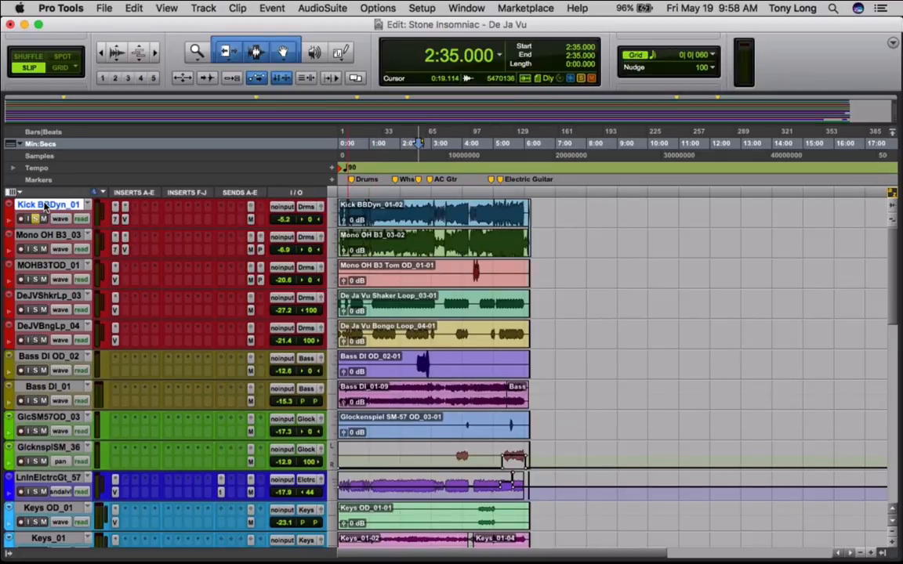
scroll(46, 206, down, 10)
scroll(45, 206, up, 10)
scroll(56, 426, down, 7)
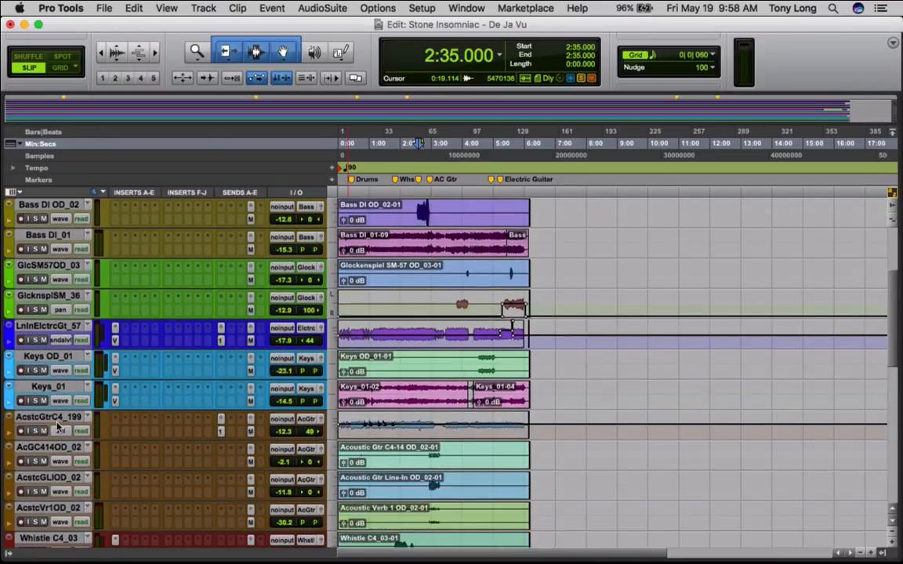
scroll(56, 425, down, 3)
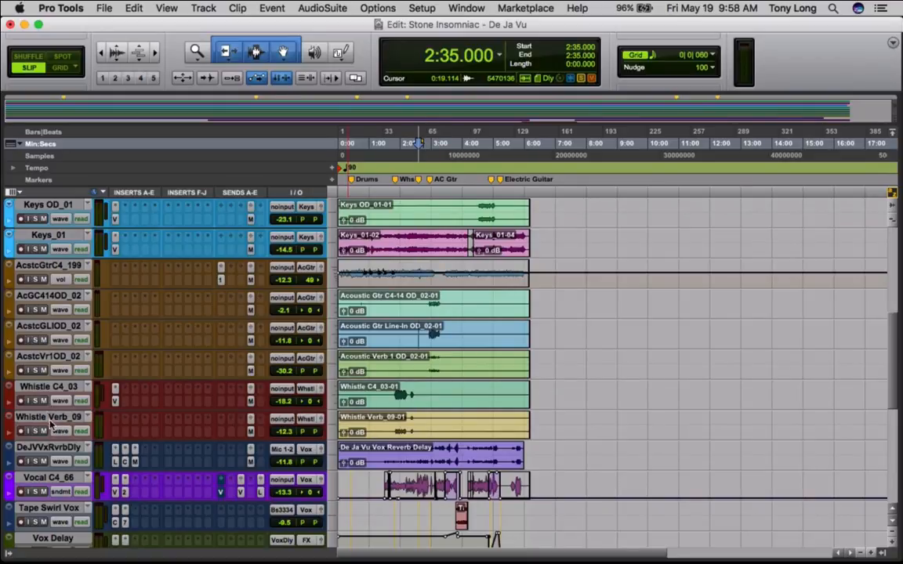
scroll(57, 457, down, 2)
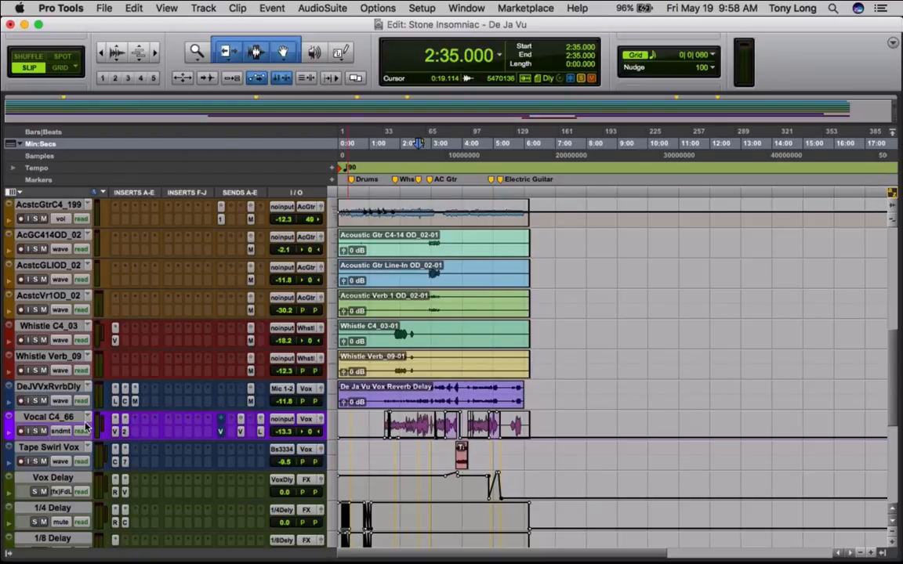
scroll(78, 384, down, 4)
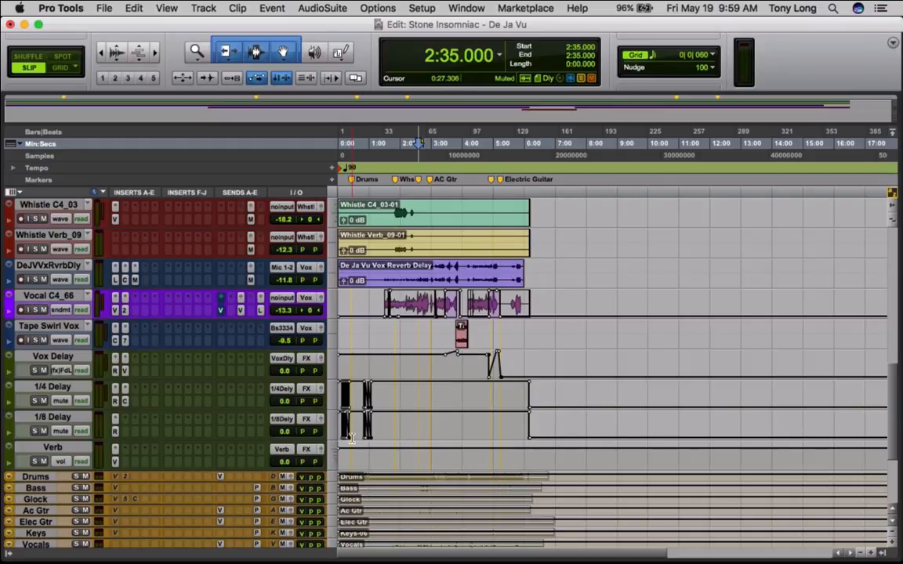
scroll(352, 439, up, 15)
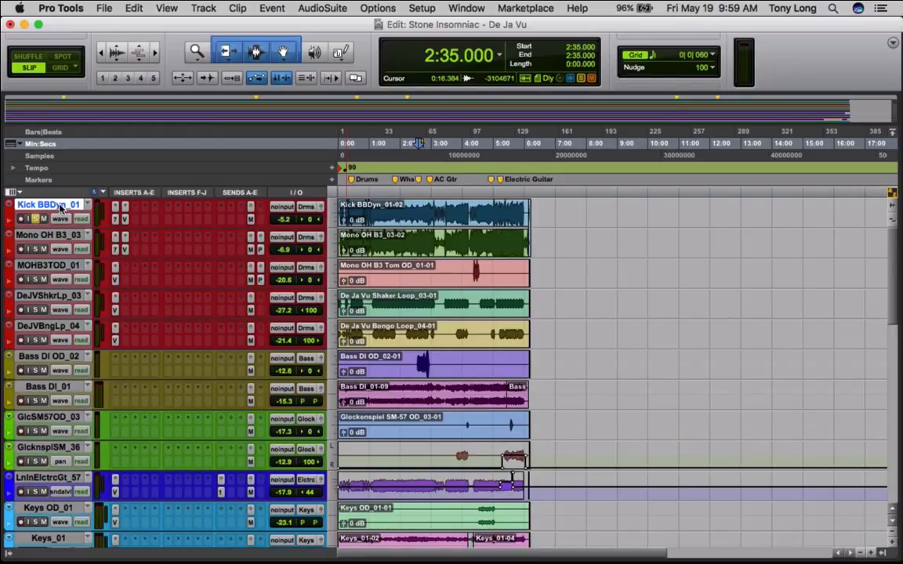
Select all five drum tracks from the kick to the bongo loop, solo them together in the mixer and play them
shift+click(55, 327)
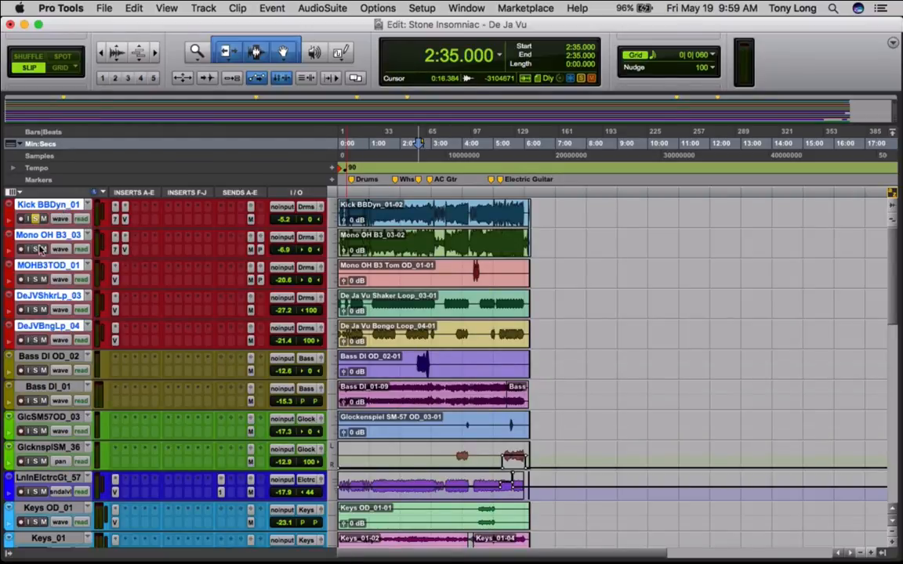
key(super+equal)
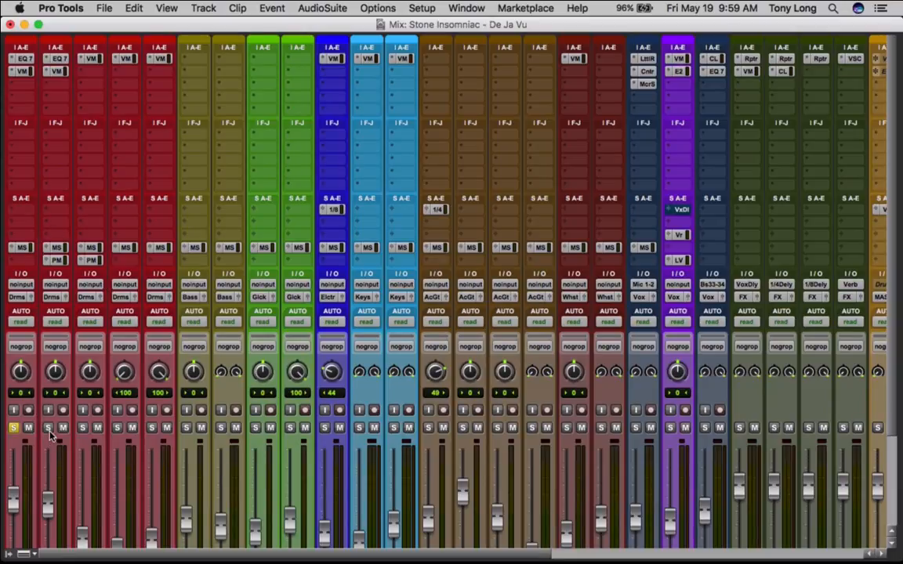
scroll(131, 447, down, 5)
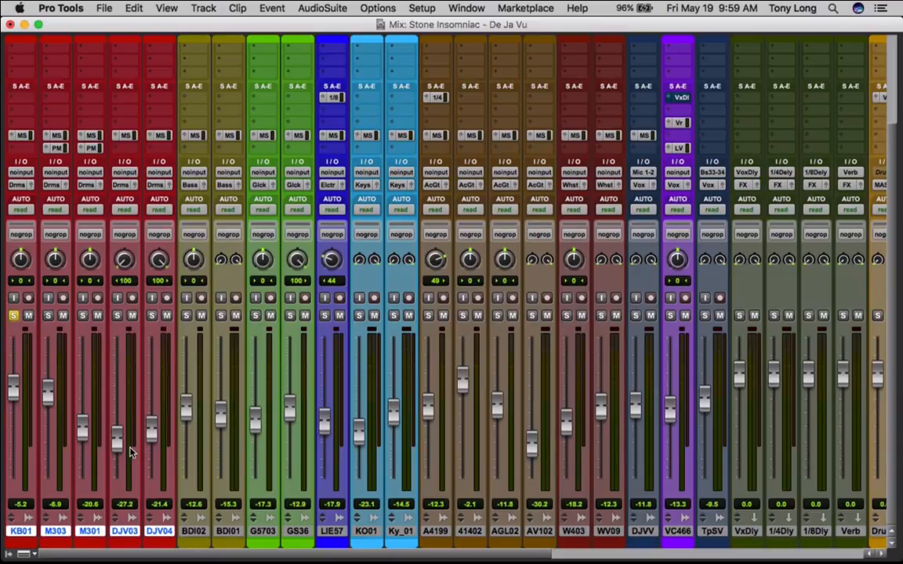
alt+shift+click(117, 315)
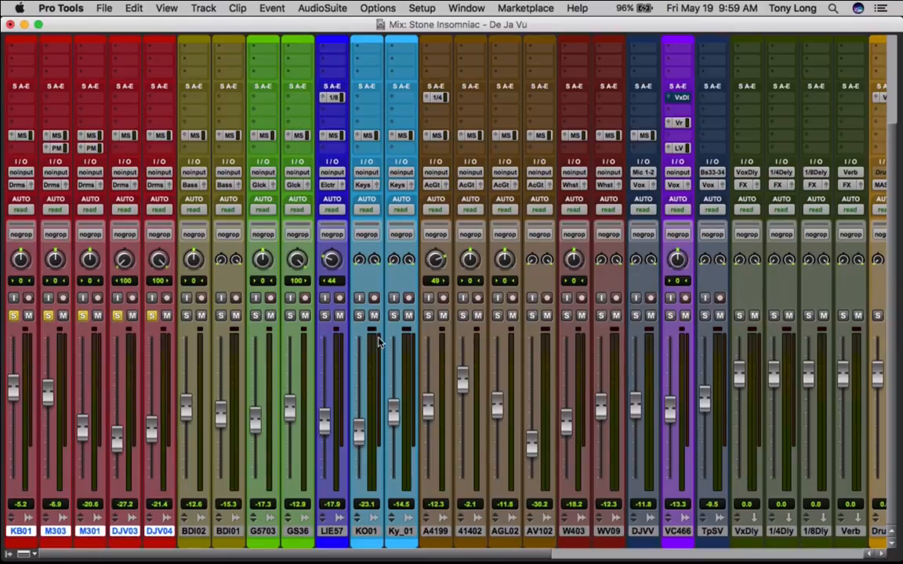
key(space)
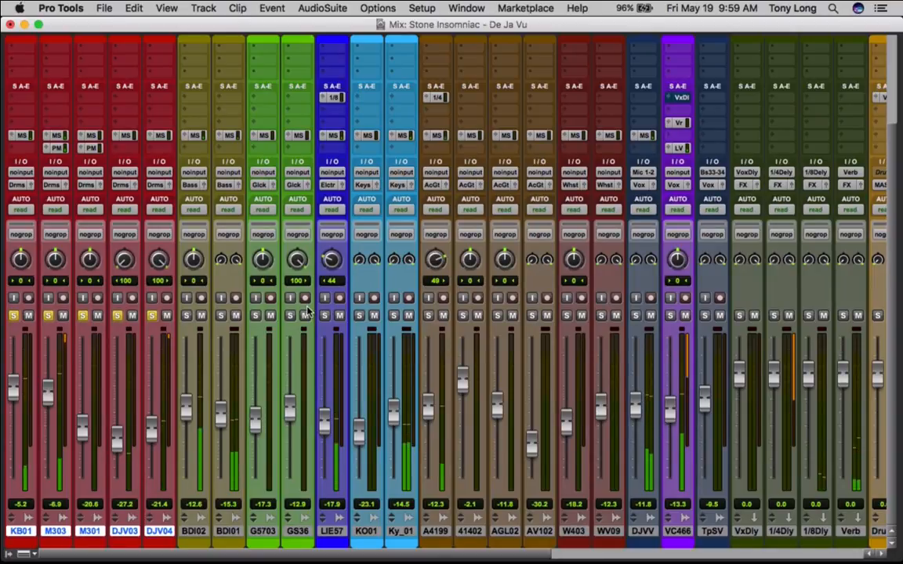
Clear the solos on the drum tracks and solo only the kick track
scroll(81, 238, up, 3)
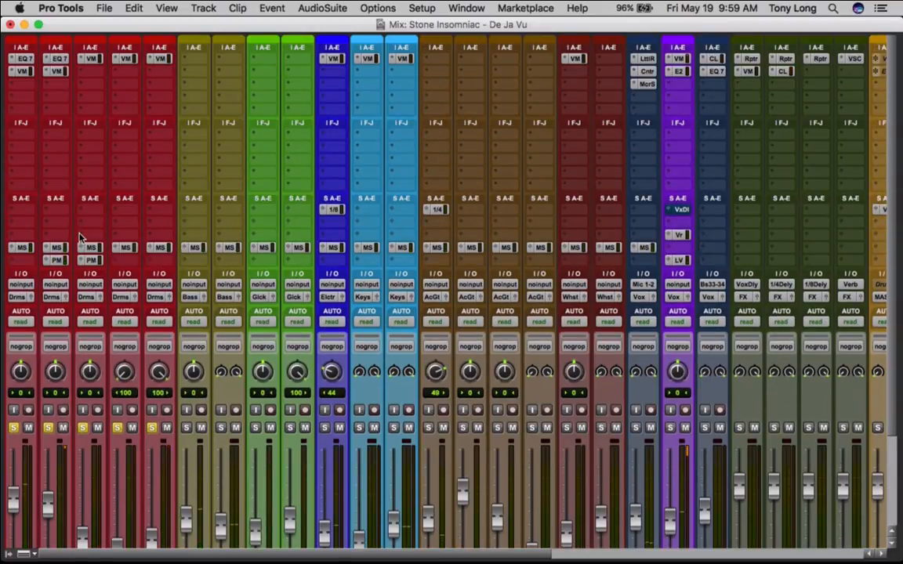
alt+click(49, 427)
click(13, 428)
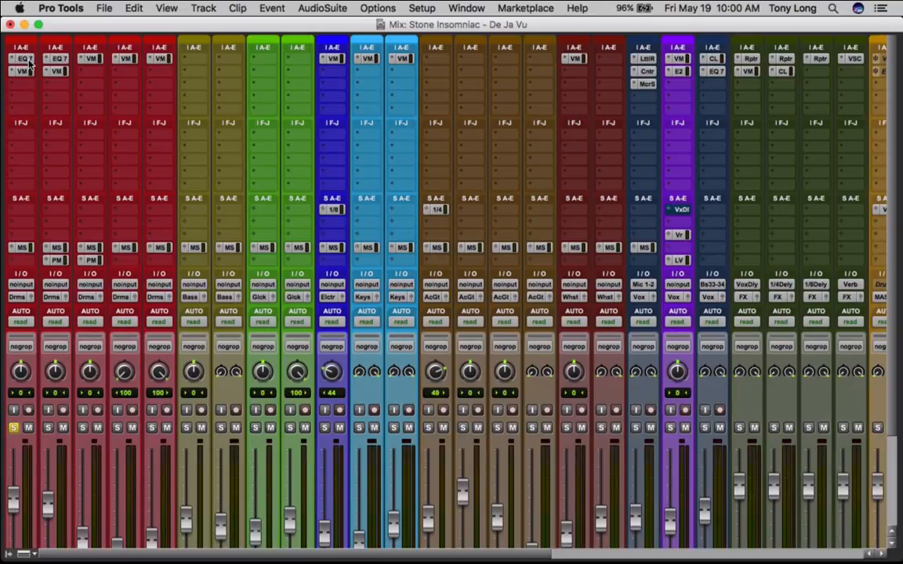
Switch the mixer back and forth between narrow and full-width channel strips, ending with the full-width strips
key(super+alt+m)
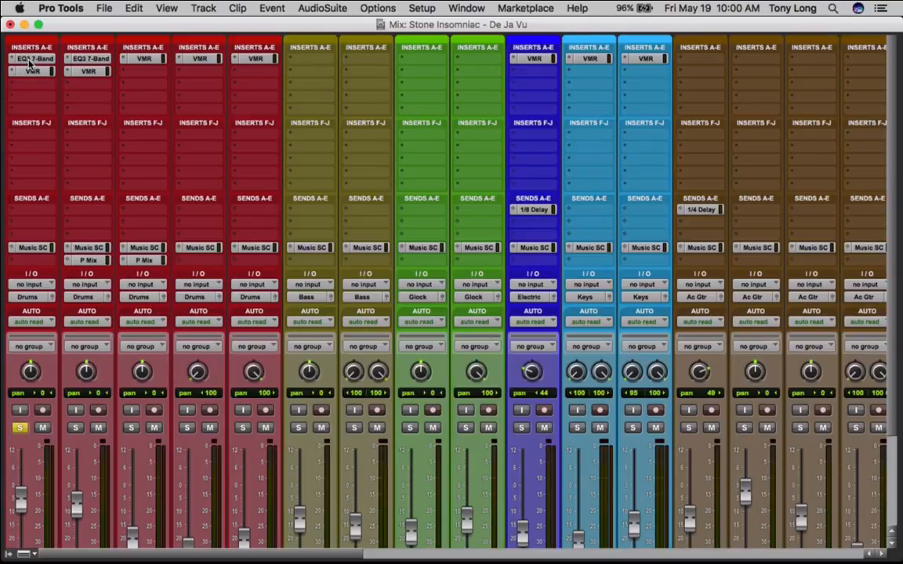
key(super+alt+m)
key(super+alt+m)
key(super+alt+m)
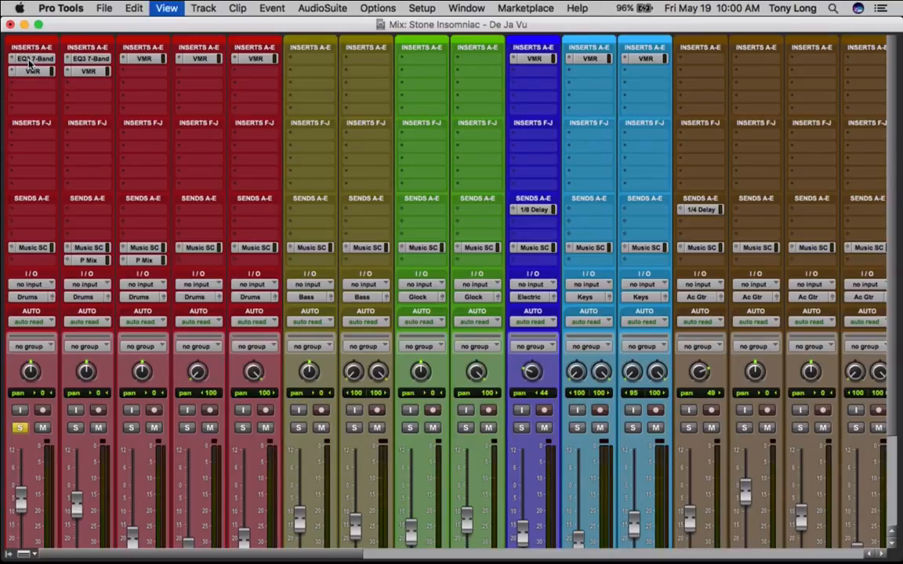
key(super+alt+m)
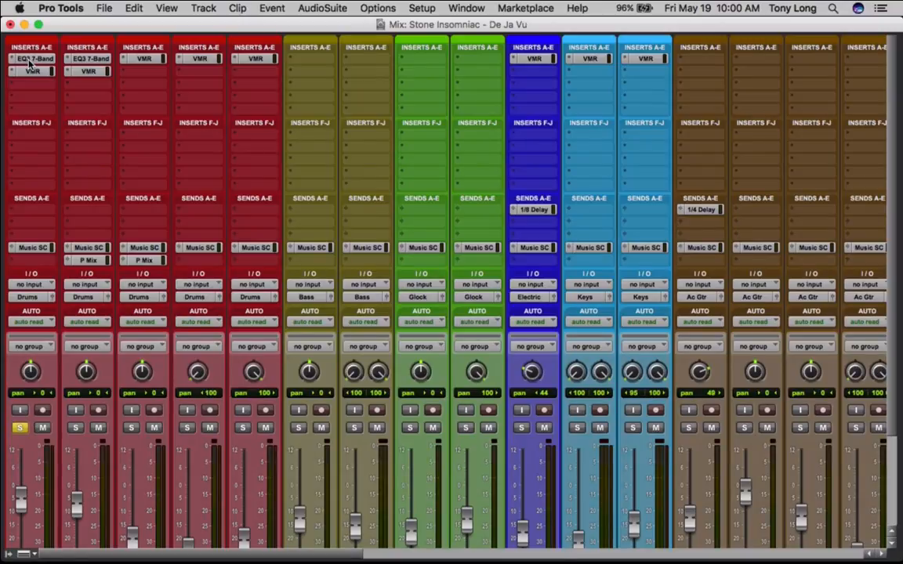
key(super+alt+m)
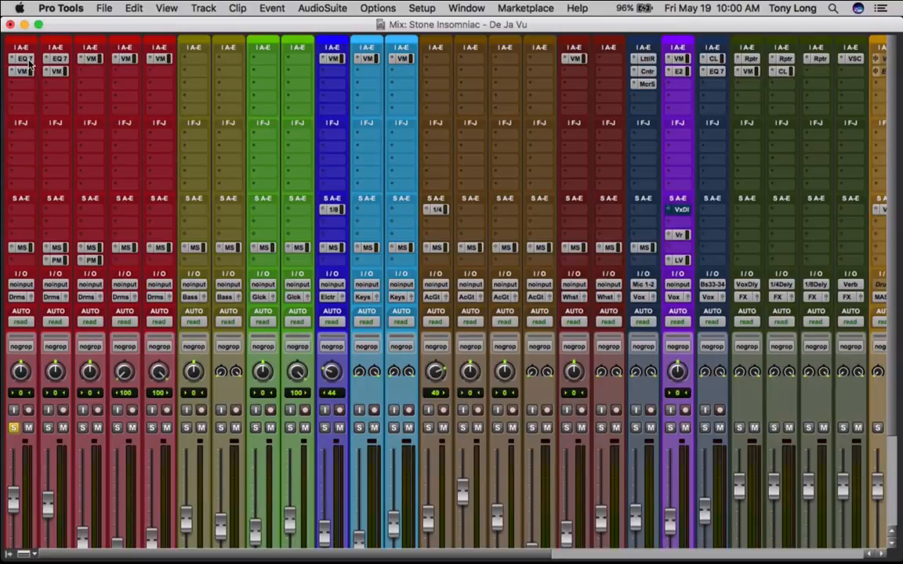
key(super+alt+m)
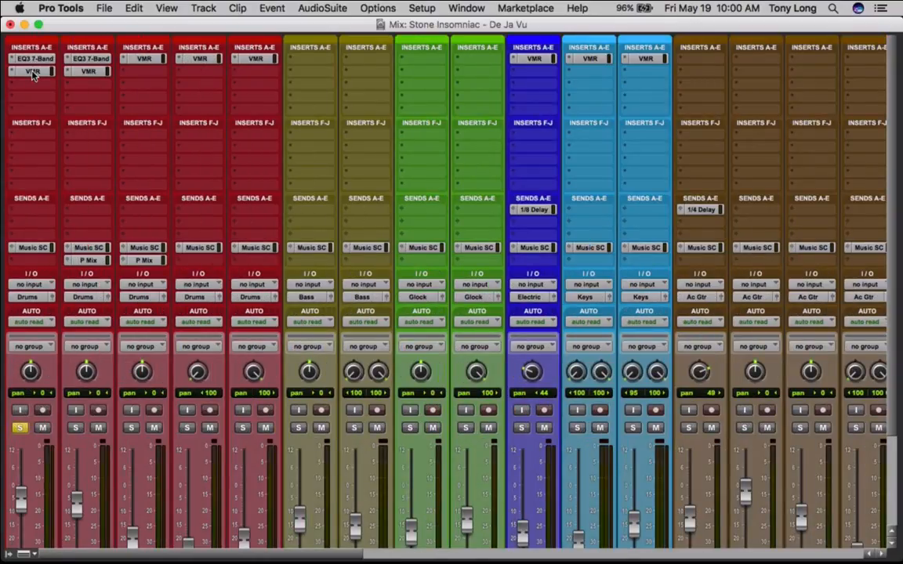
Bypass both the VMR and EQ3 7-Band inserts on the kick track and open the EQ3 7-Band plug-in
super+click(33, 73)
super+click(34, 60)
click(36, 58)
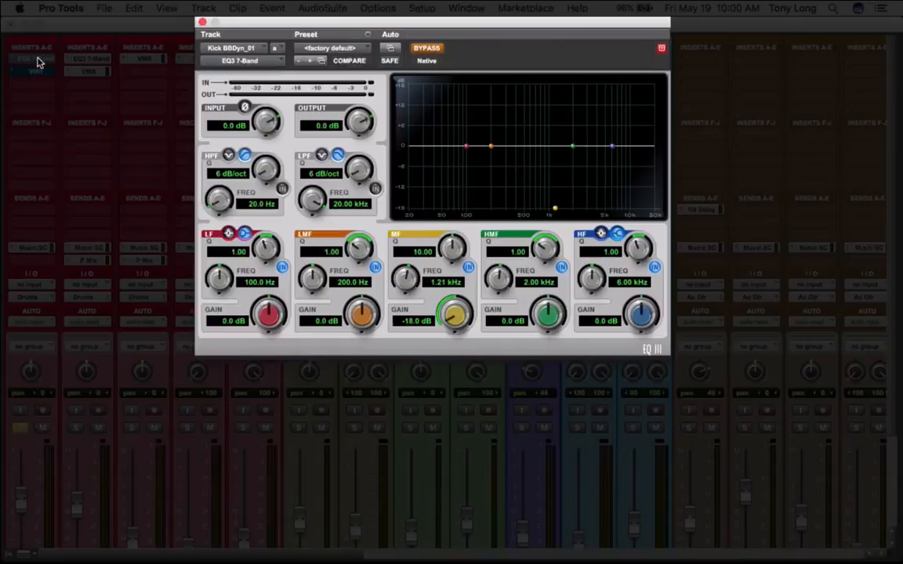
Compare the kick with the EQ3 7-Band active and bypassed during playback, leaving the EQ active
click(427, 50)
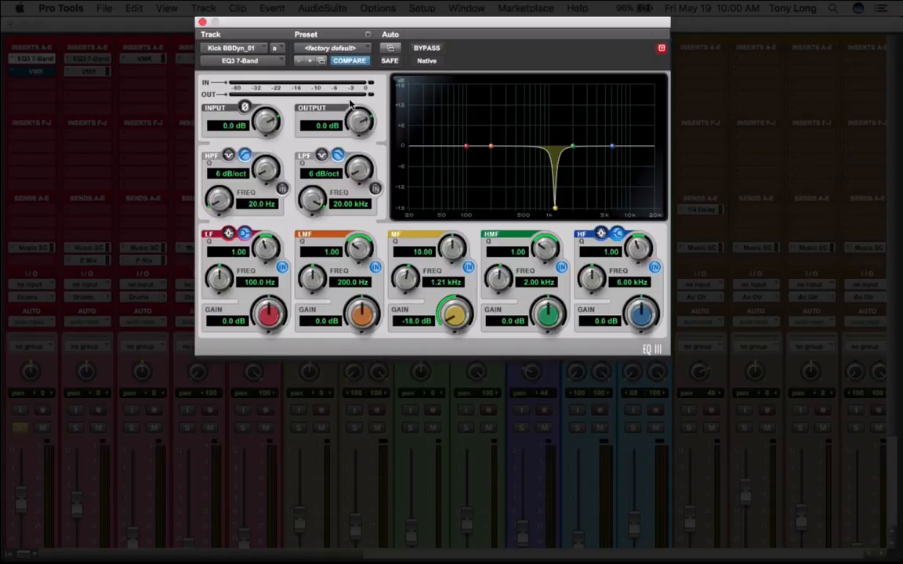
click(427, 48)
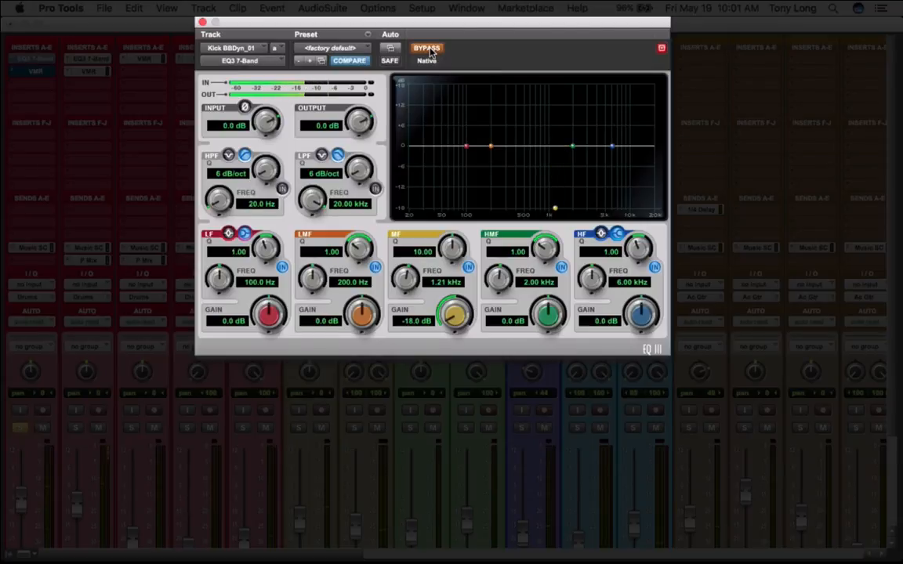
click(427, 49)
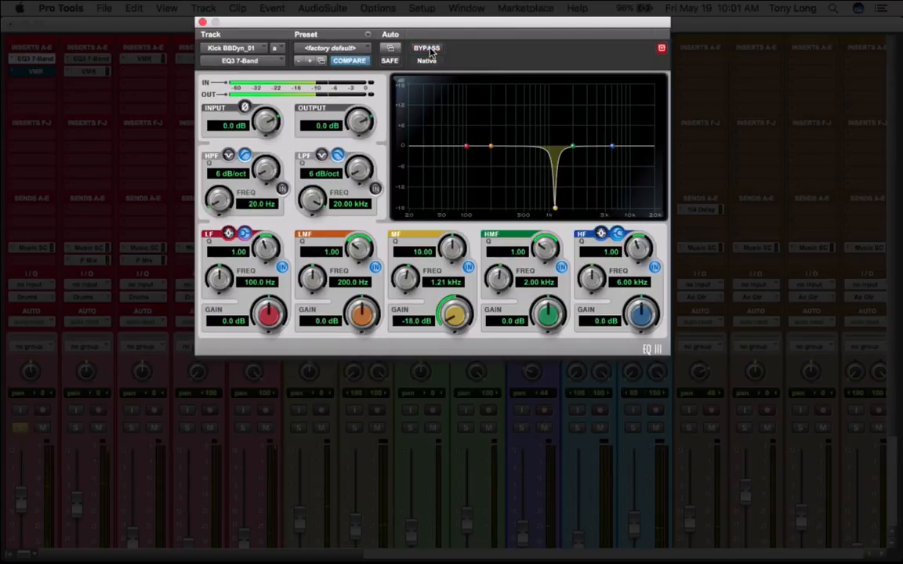
click(429, 50)
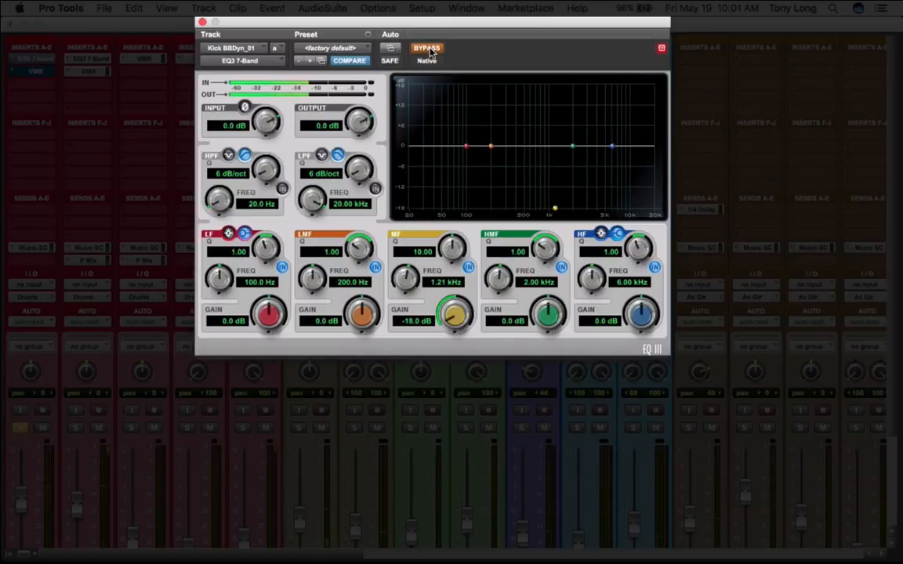
click(429, 50)
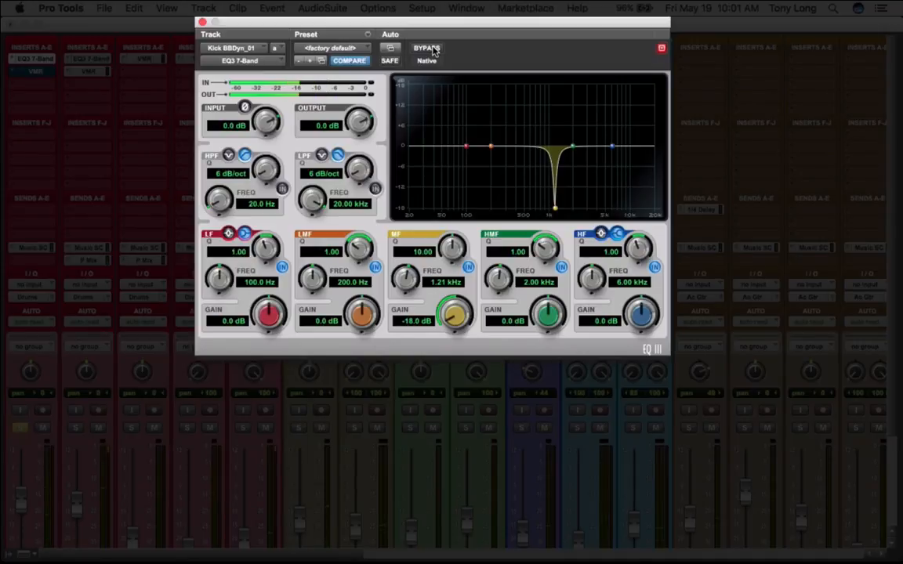
click(435, 53)
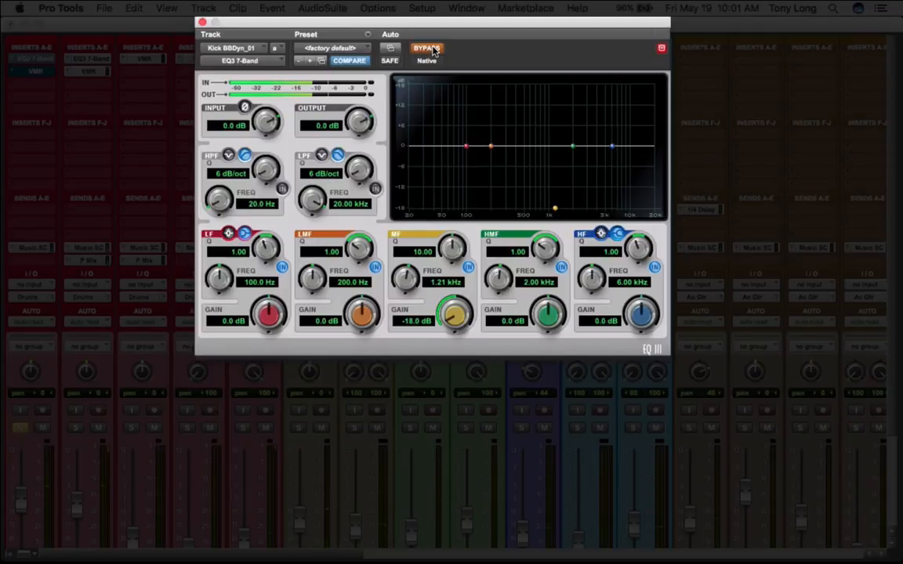
click(435, 52)
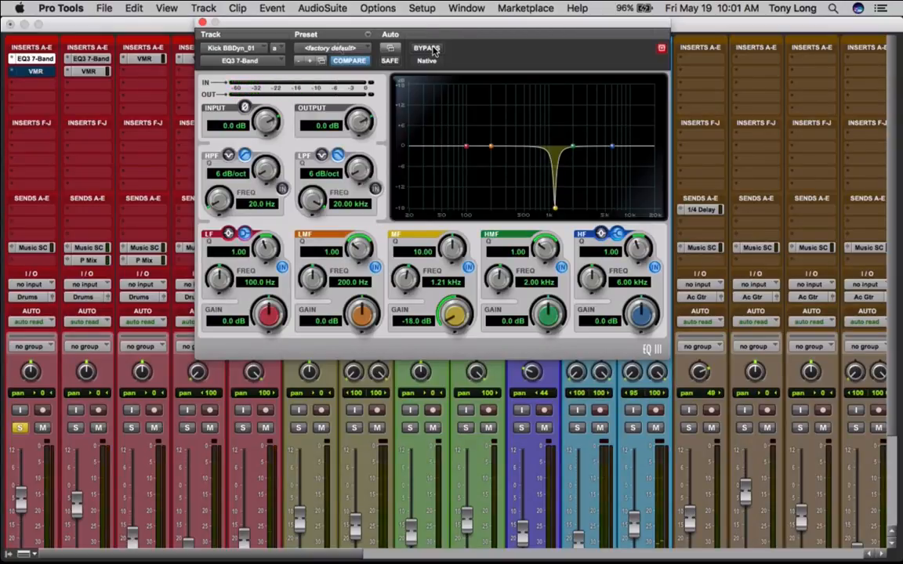
Open and activate the kick's Virtual Mix Rack, and compare the VCC Channel module off and on, leaving it on
click(35, 73)
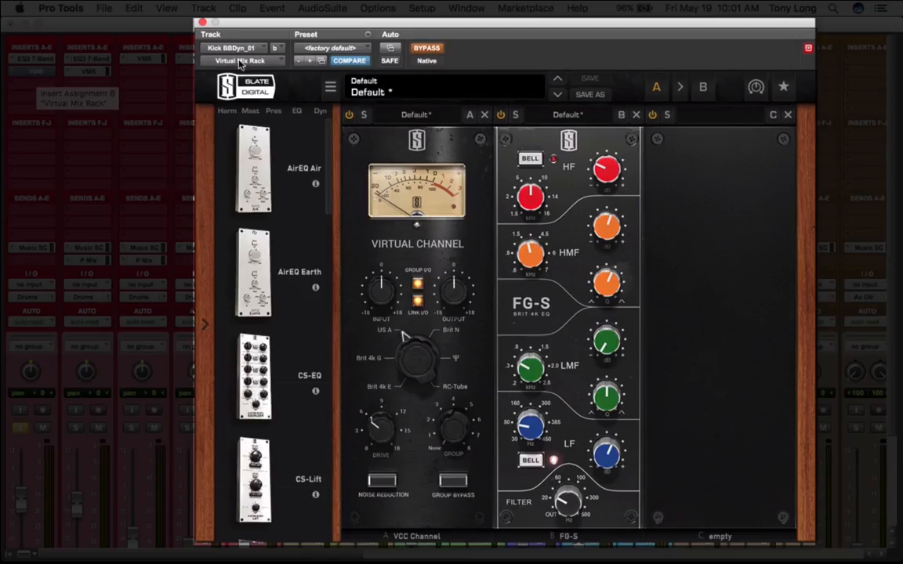
click(433, 49)
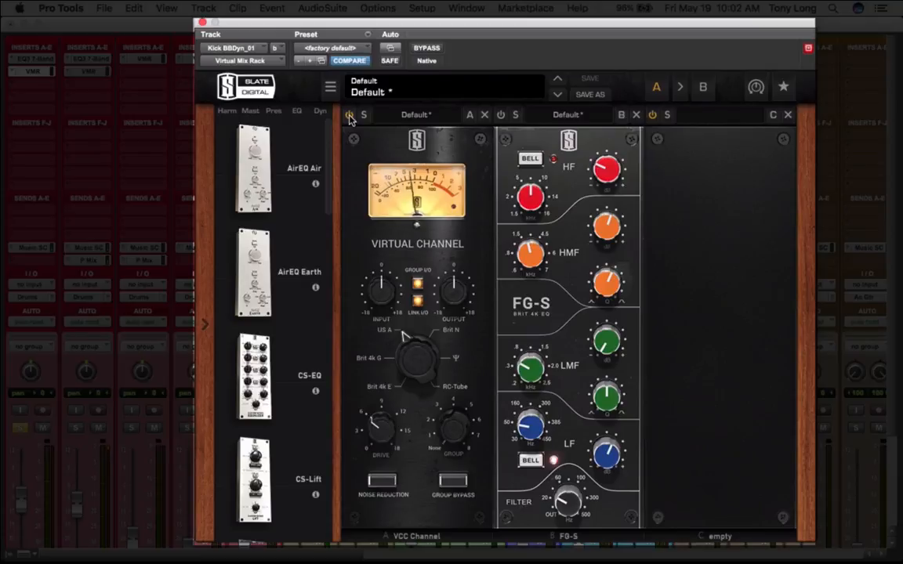
click(350, 115)
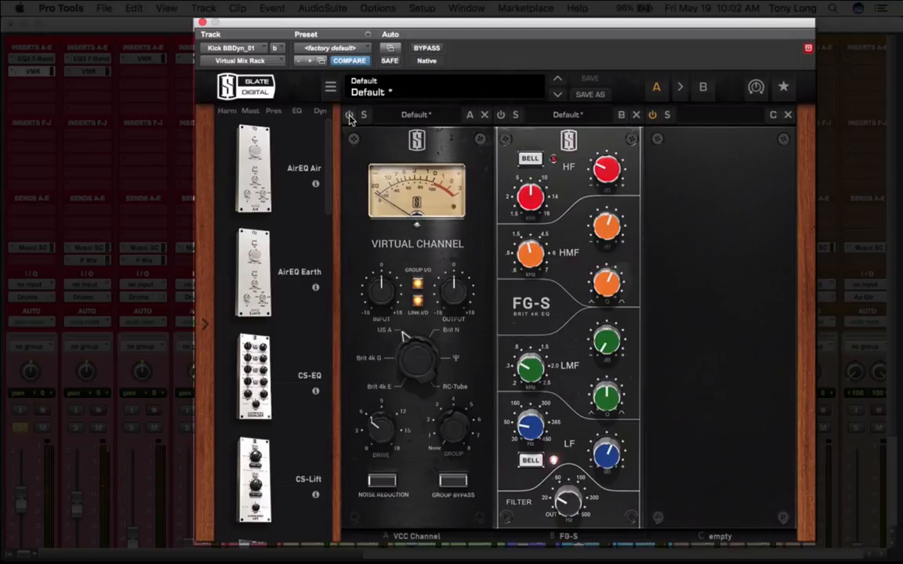
click(349, 115)
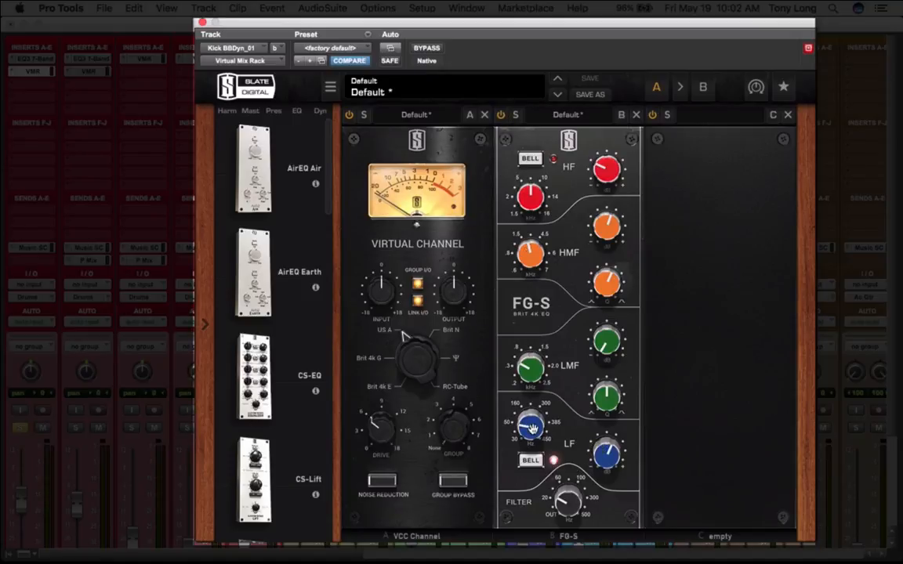
Try the FG-S low band by returning its frequency from 240 Hz to 66.4 Hz and toggling its Bell shape off and on
mouse_move(531, 427)
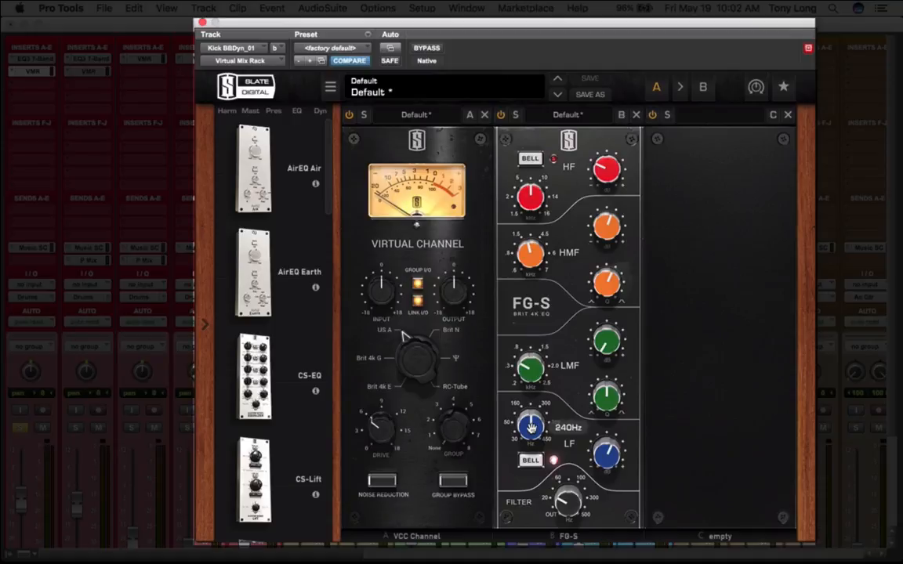
drag(531, 427, 522, 462)
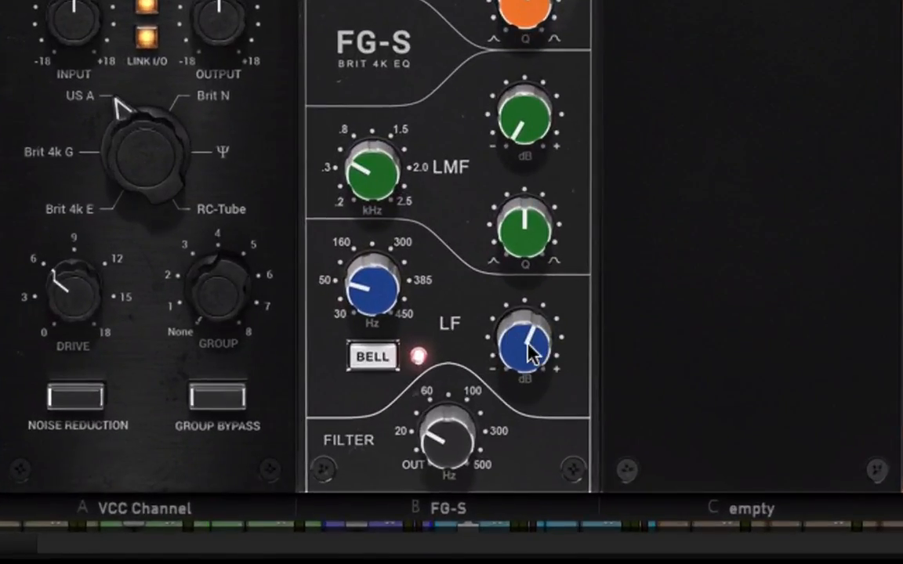
drag(611, 462, 612, 461)
click(370, 361)
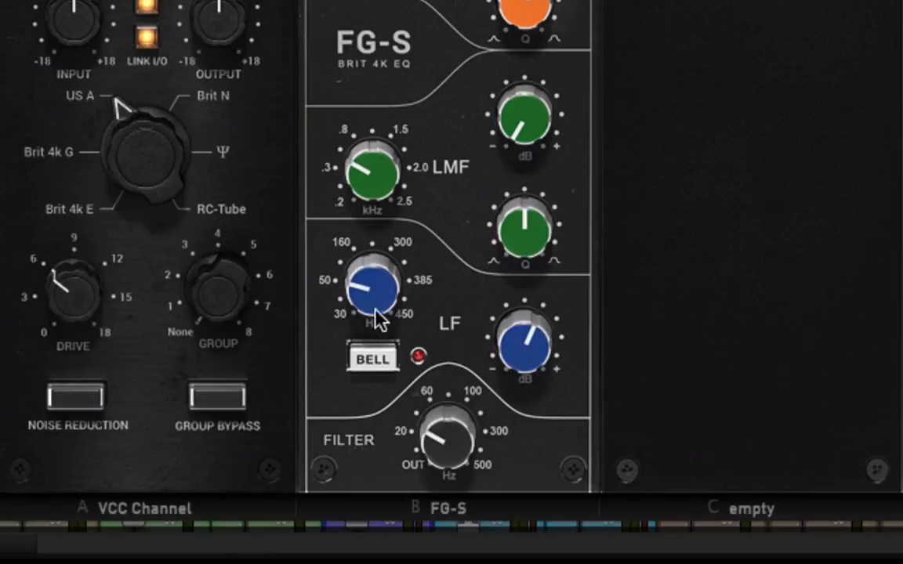
mouse_move(352, 287)
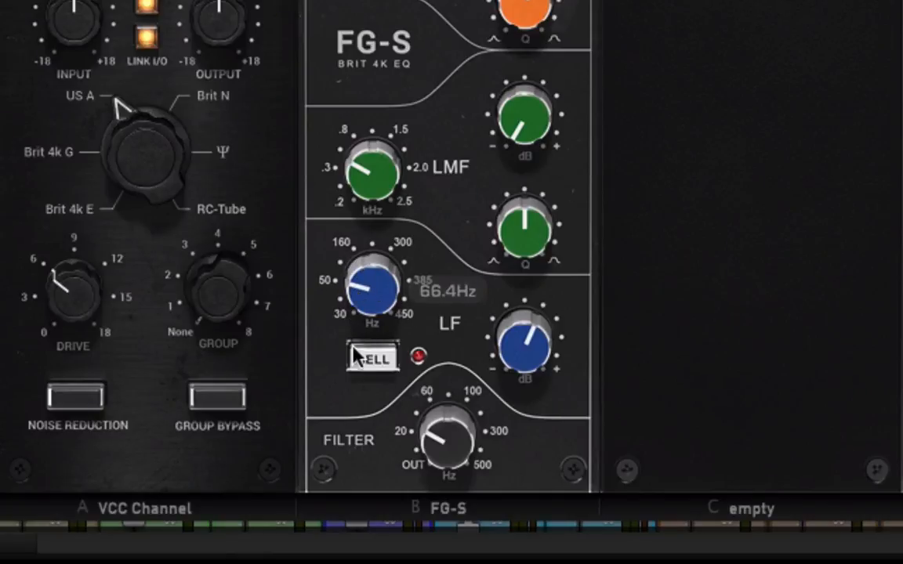
click(373, 365)
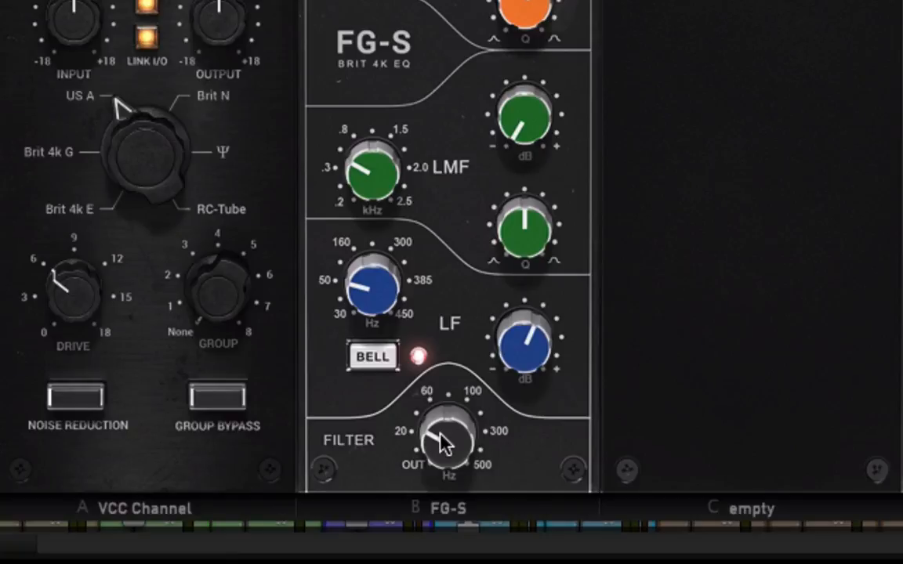
Examine the kick's FG-S filter and band settings, and compare the kick with the FG-S module off and on, leaving it on
mouse_move(436, 445)
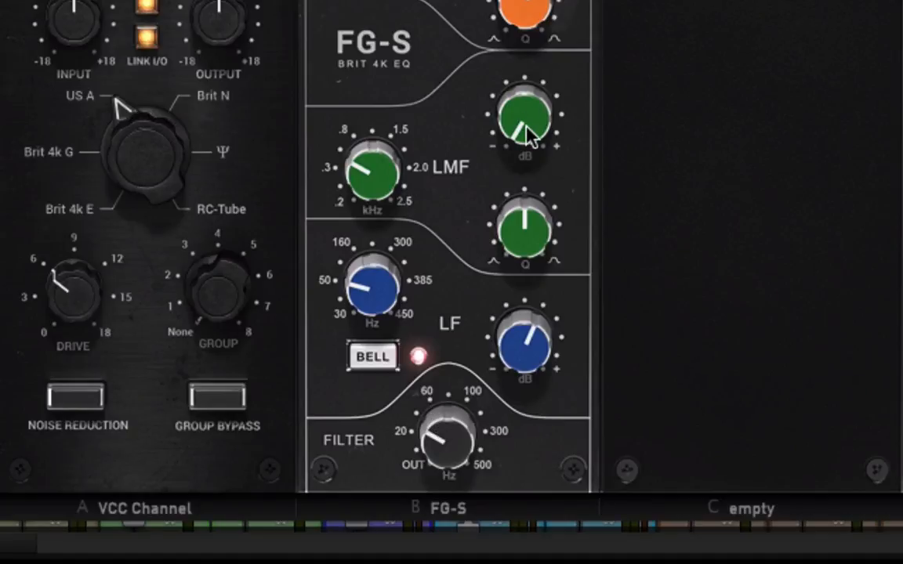
mouse_move(527, 135)
mouse_move(373, 177)
scroll(376, 174, up, 5)
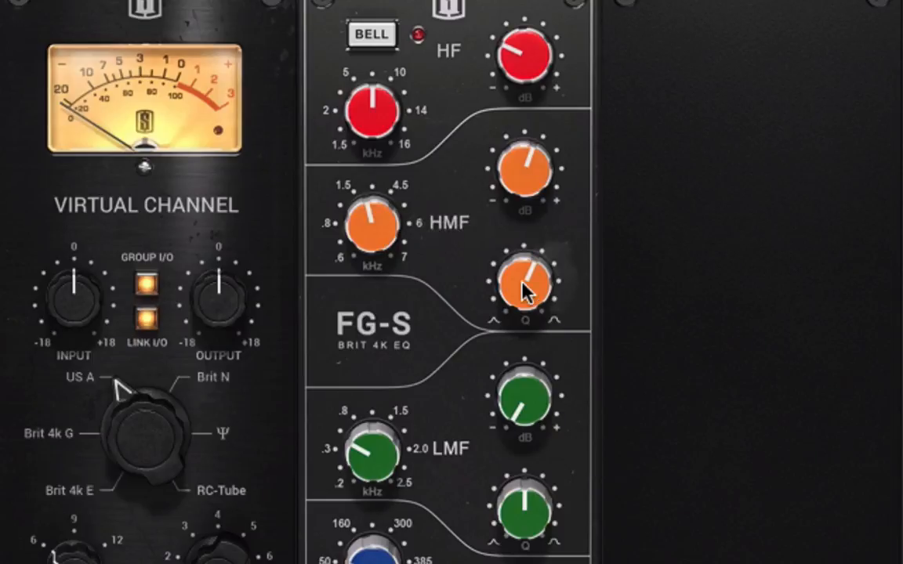
mouse_move(529, 177)
mouse_move(516, 65)
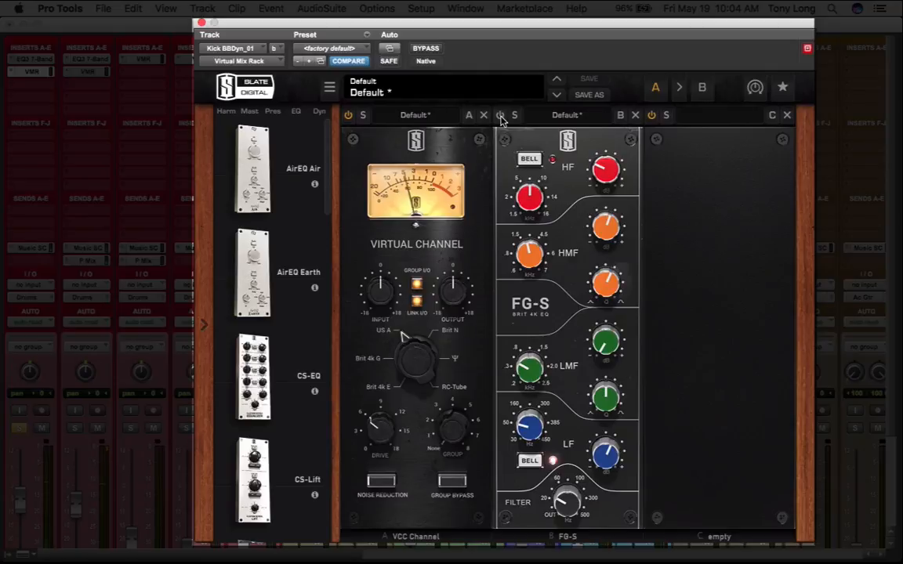
click(501, 117)
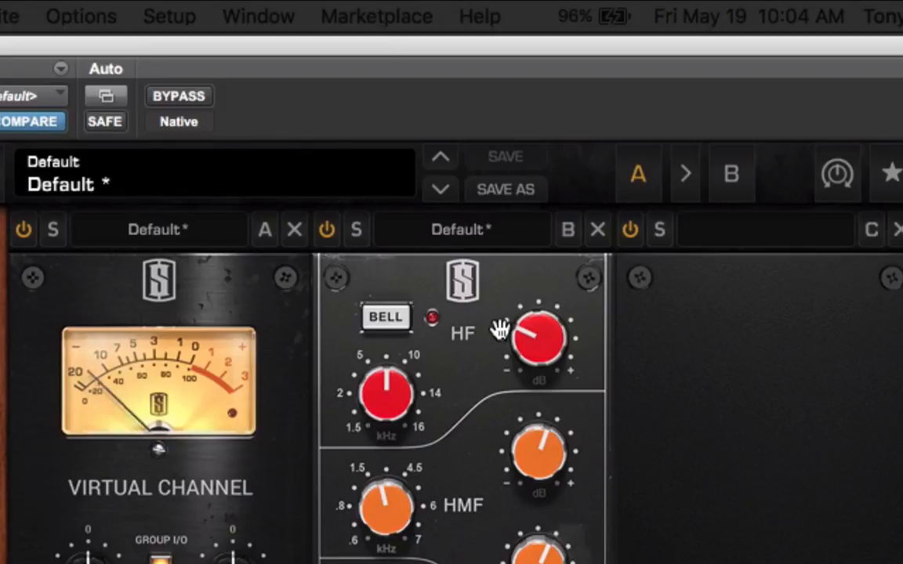
click(328, 230)
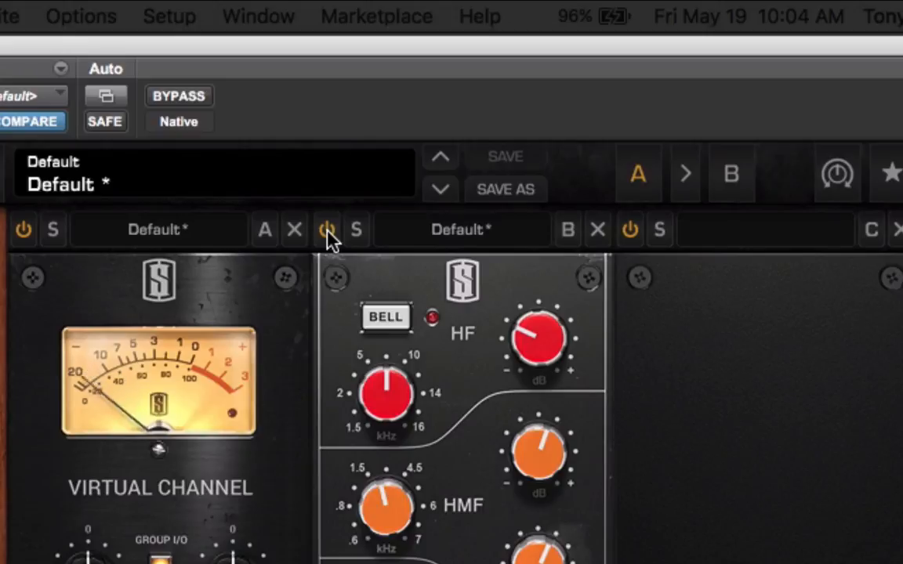
click(328, 230)
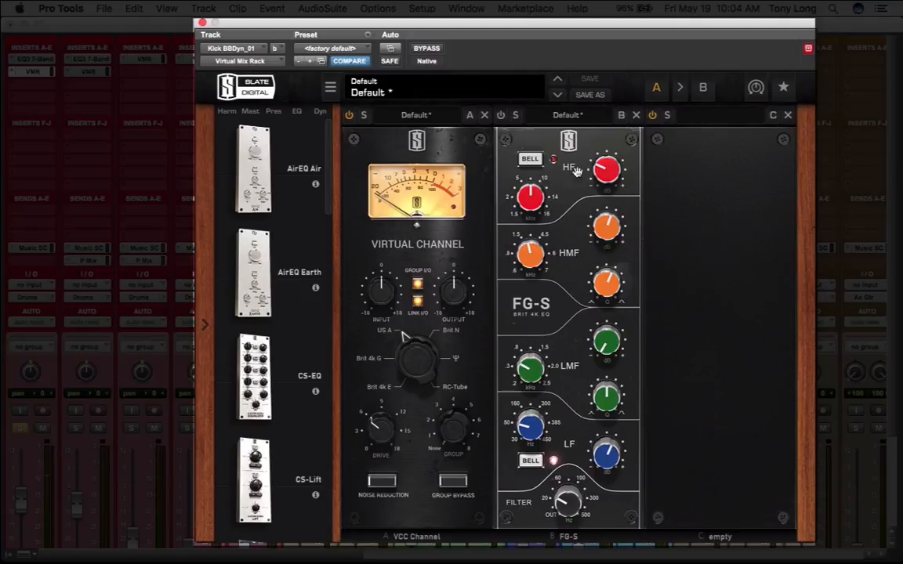
mouse_move(531, 198)
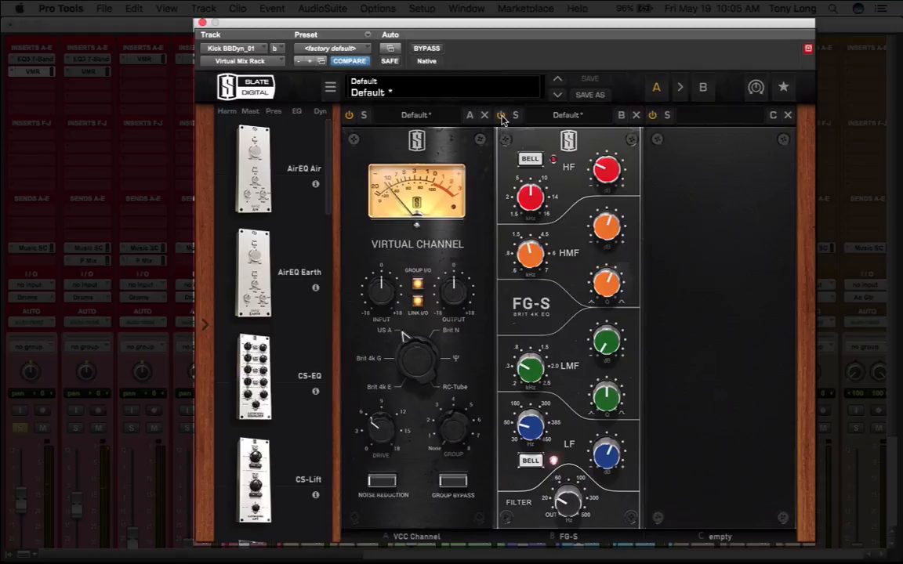
Compare the kick with both the EQ3 7-Band and VMR inserts bypassed and active, and close the kick's Virtual Mix Rack
super+click(34, 62)
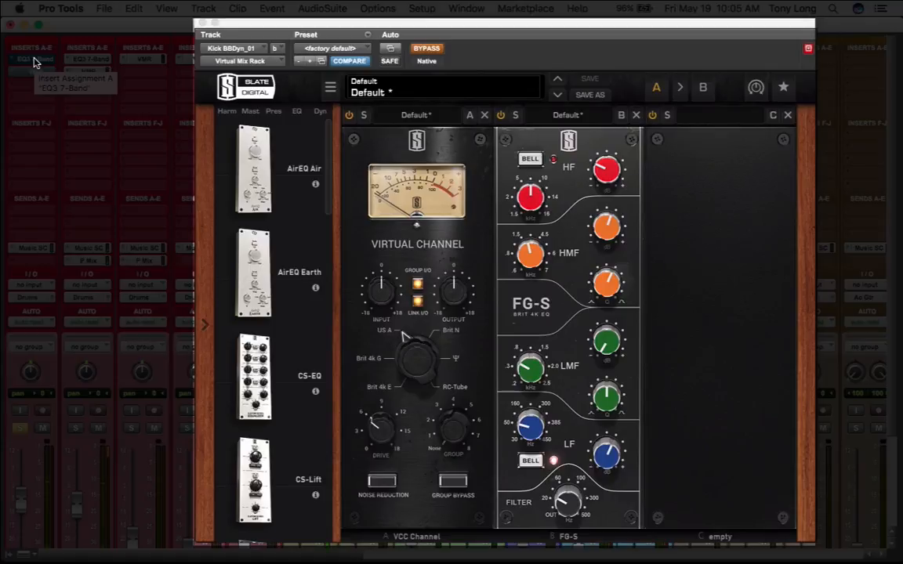
super+click(34, 62)
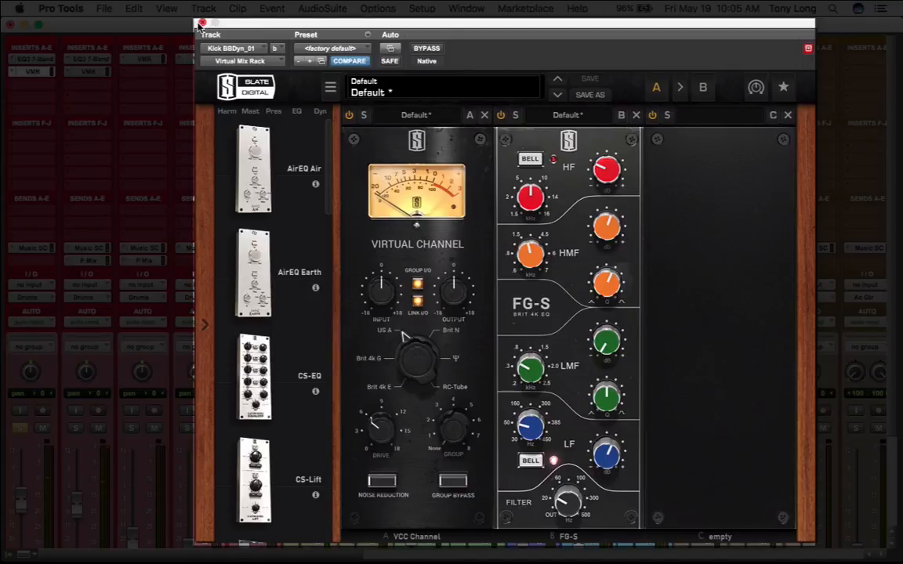
click(202, 23)
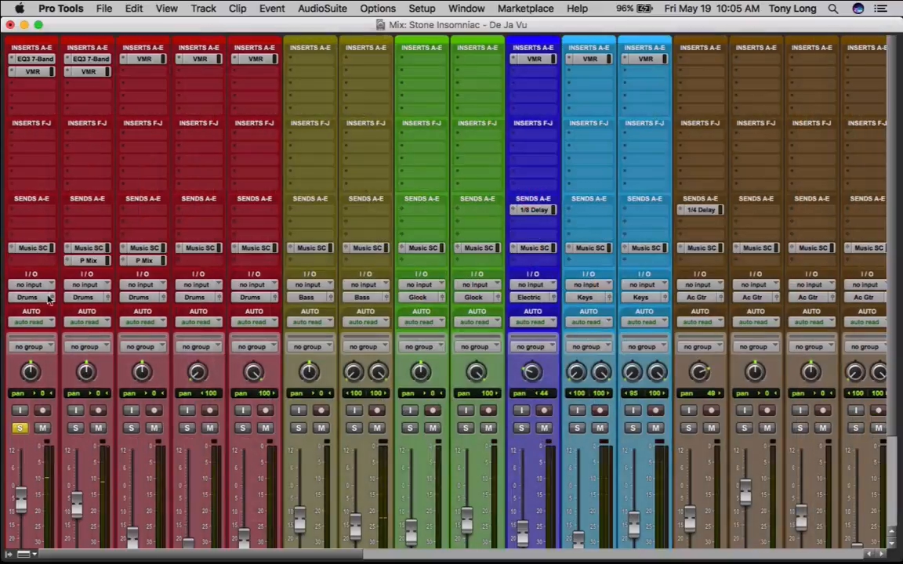
Move the solo from the kick track to the Mono OH B3_03 track
click(20, 428)
click(75, 428)
Check the full names of the drum tracks from Mono OH B3_03 through De Ja Vu Bongo Loop_04 and of the kick, without renaming any
scroll(118, 381, down, 3)
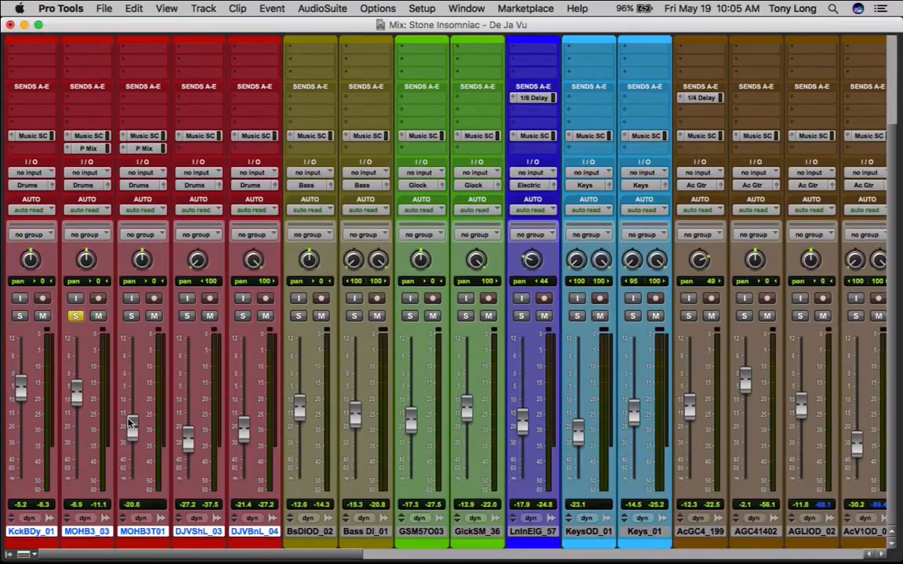
double_click(88, 531)
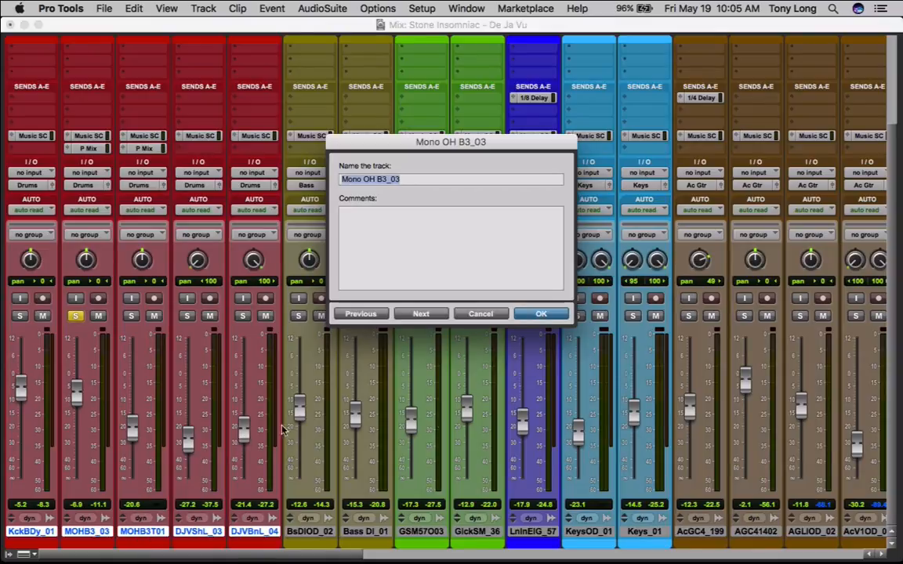
click(421, 315)
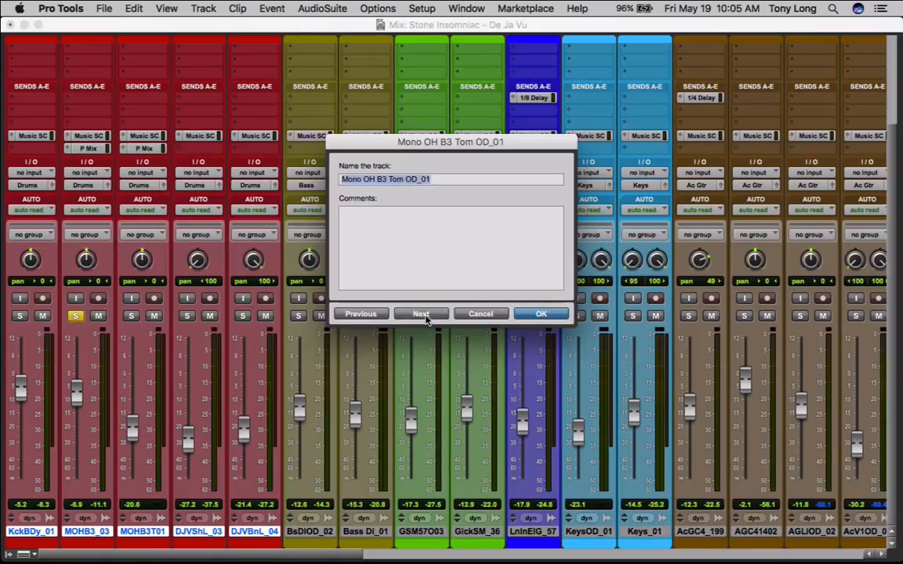
click(422, 314)
click(421, 315)
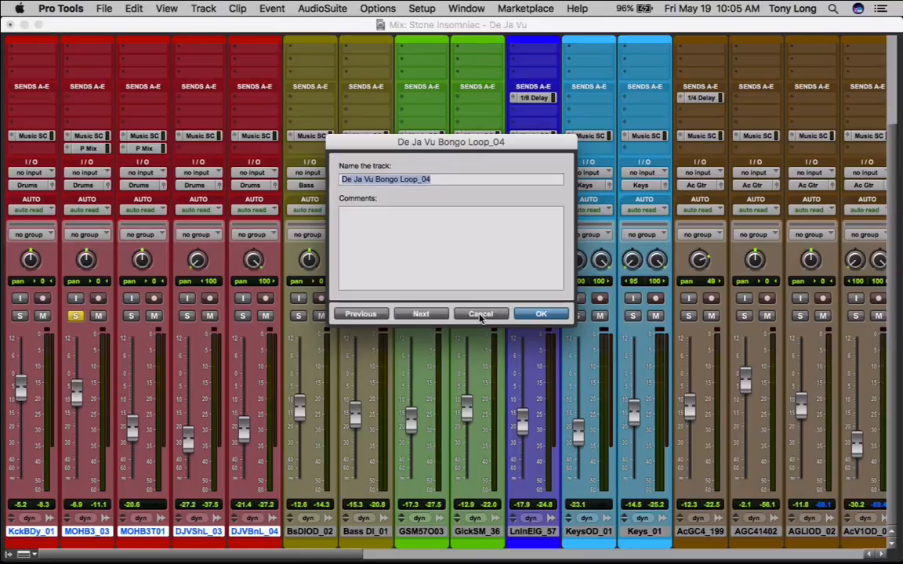
click(481, 314)
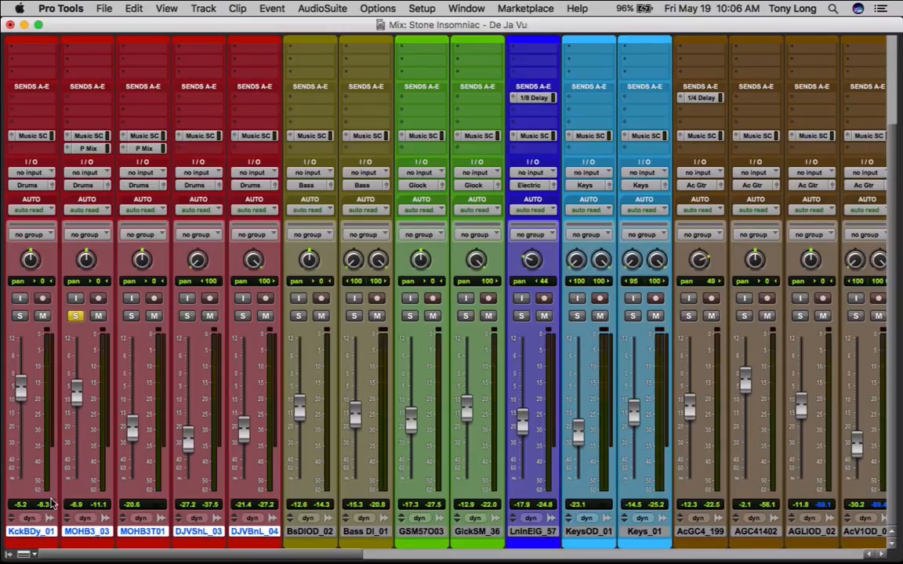
double_click(31, 532)
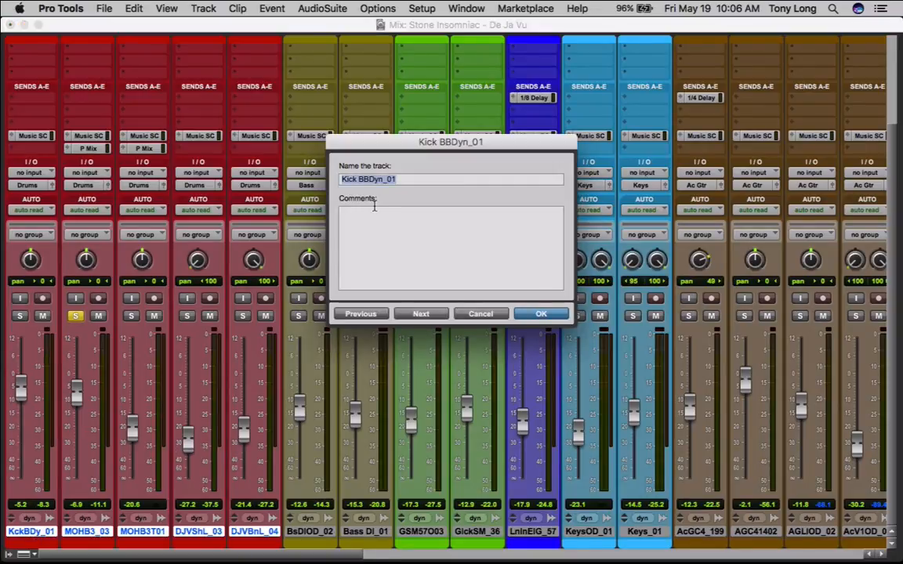
click(480, 313)
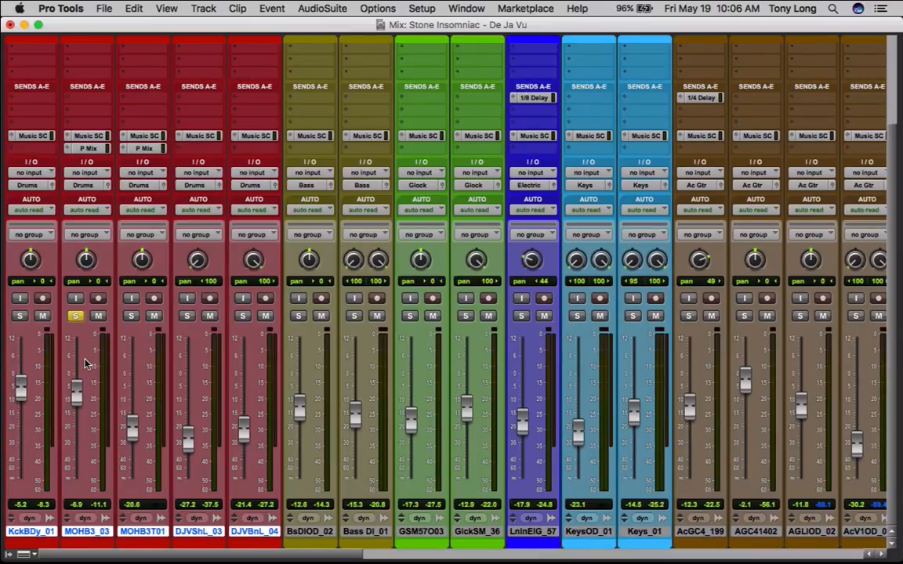
Open the EQ3 7-Band on the Mono OH B3_03 track and bypass that track's VMR insert
scroll(91, 312, up, 4)
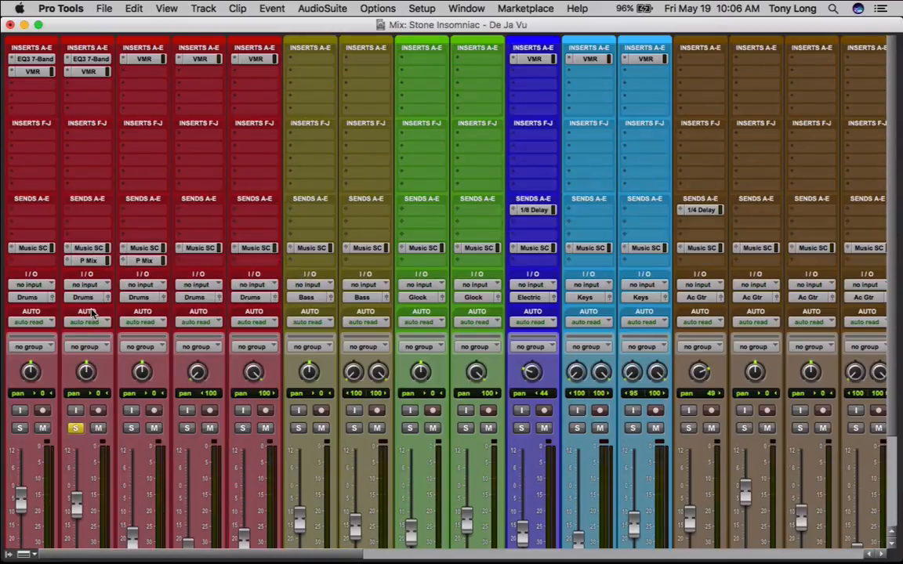
scroll(79, 294, down, 3)
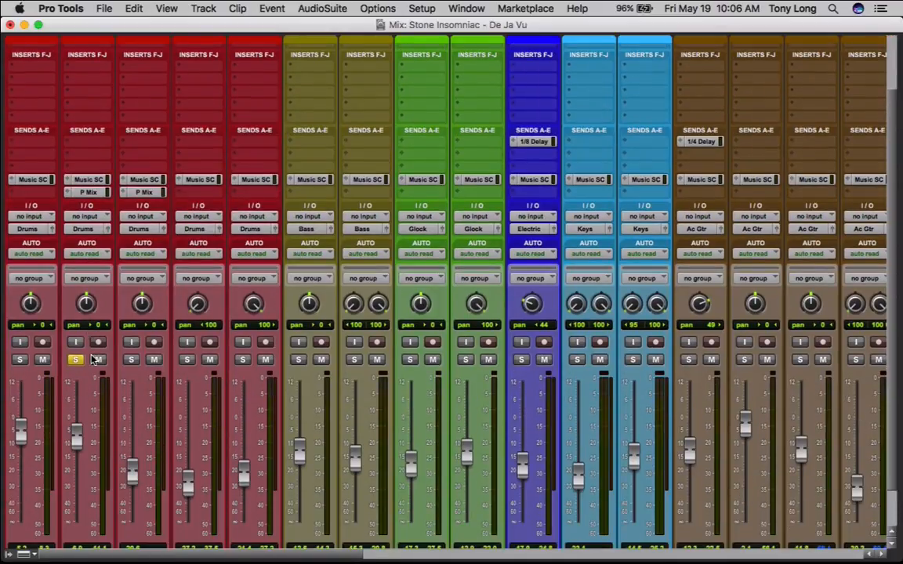
scroll(91, 359, down, 2)
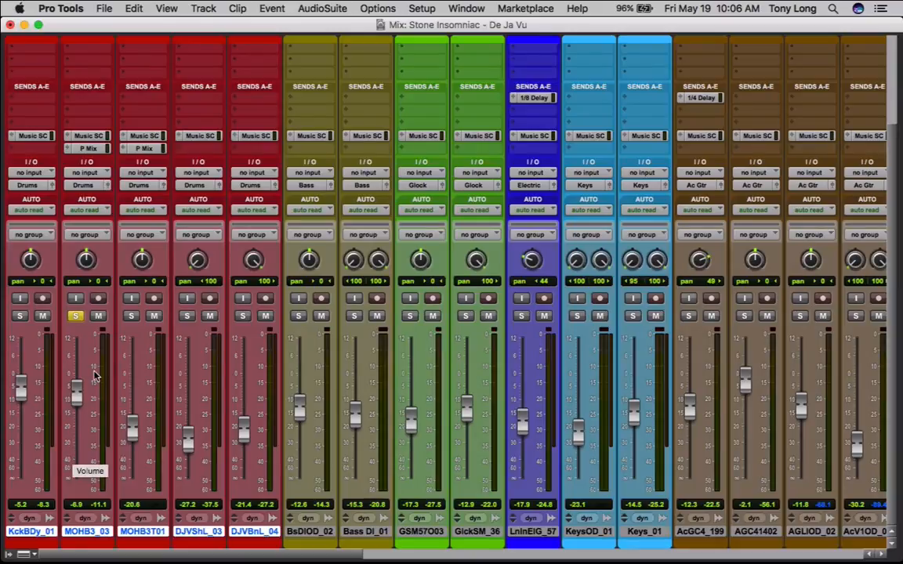
scroll(92, 374, up, 5)
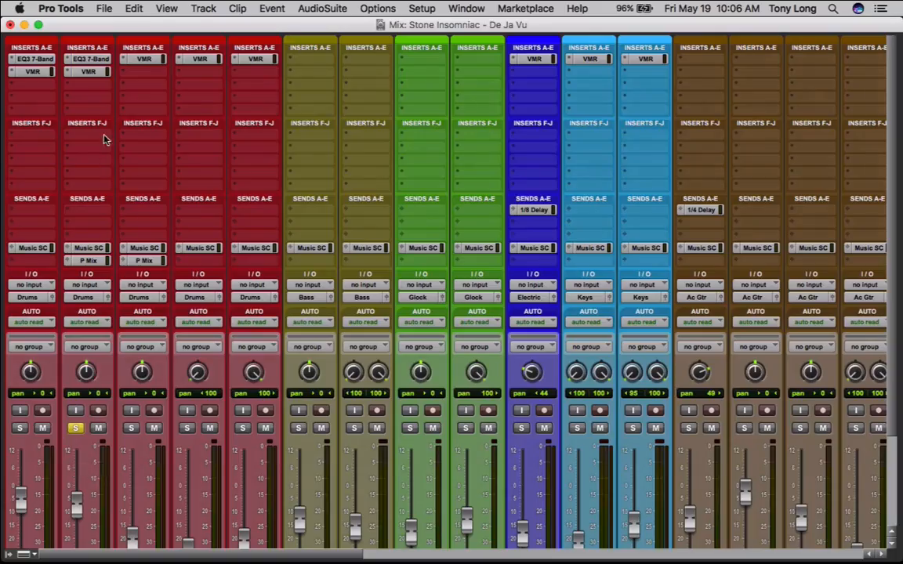
click(78, 59)
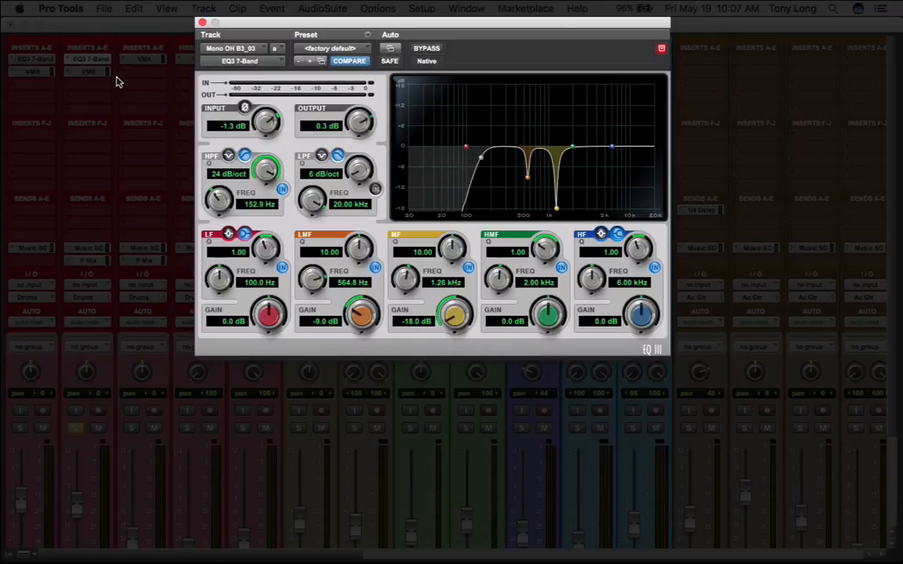
right_click(81, 72)
click(85, 75)
Compare the mono overhead with the EQ3 7-Band bypassed and active during playback, leaving the EQ active
key(space)
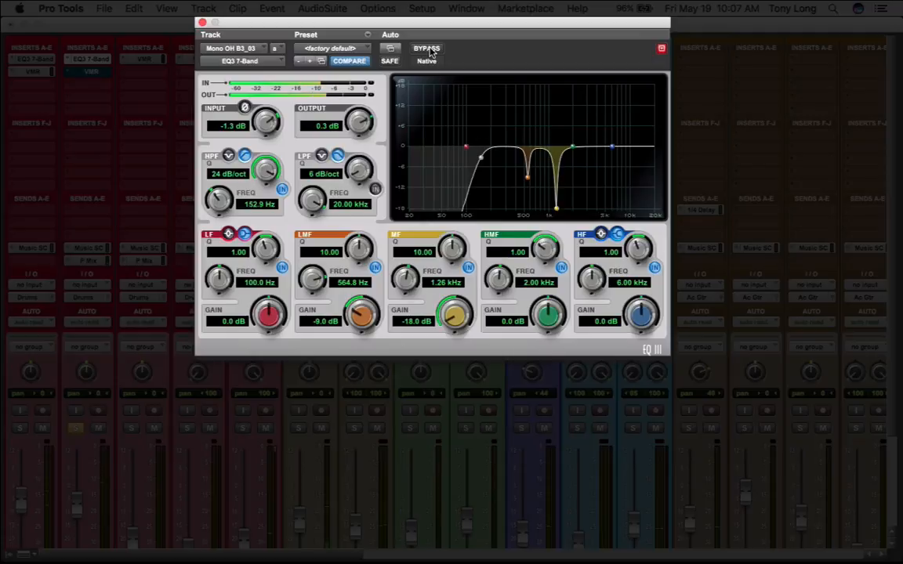
click(427, 49)
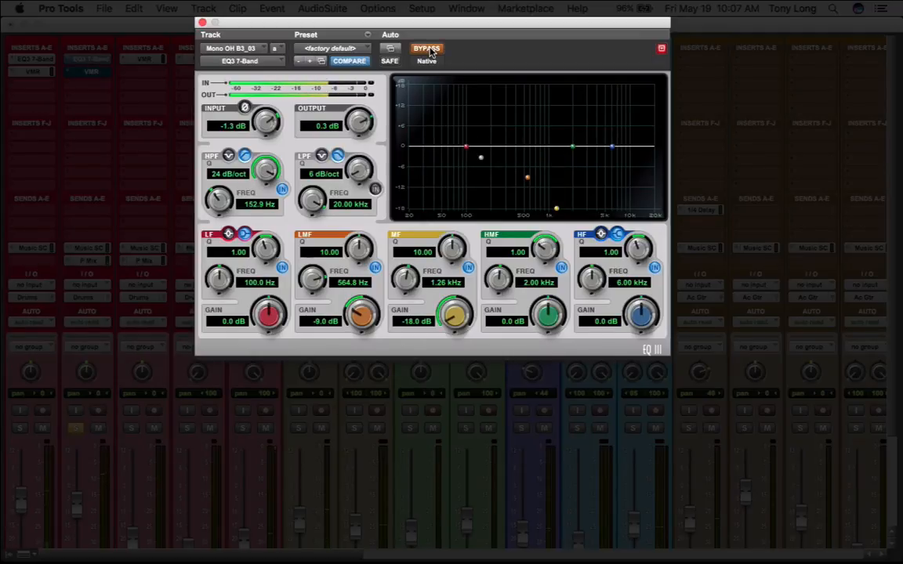
click(427, 48)
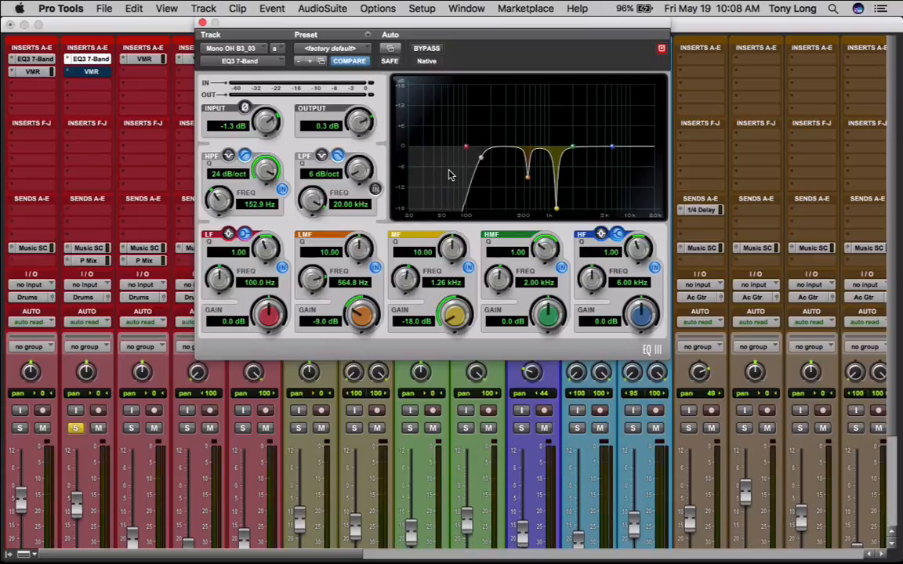
Open and activate the mono overhead's Virtual Mix Rack with its CS-EQ module turned off
click(83, 73)
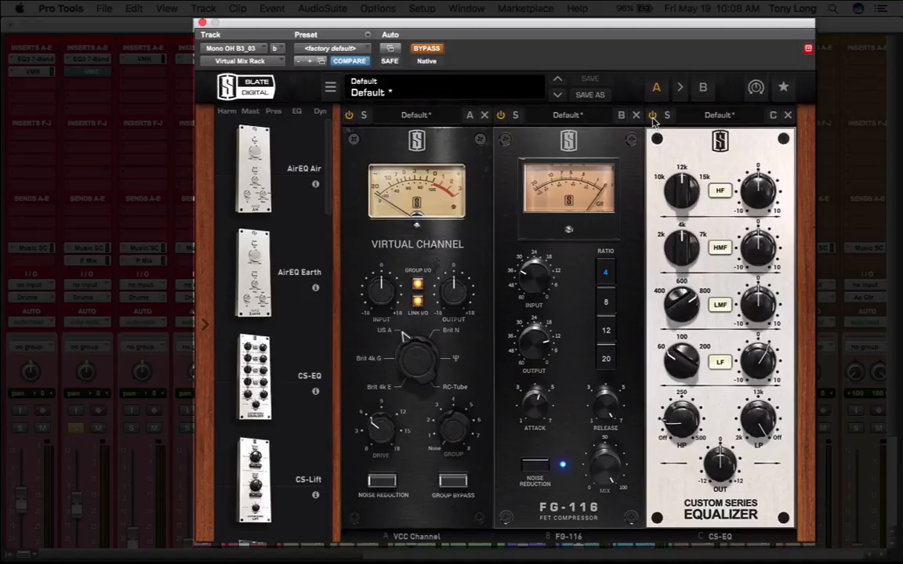
click(423, 49)
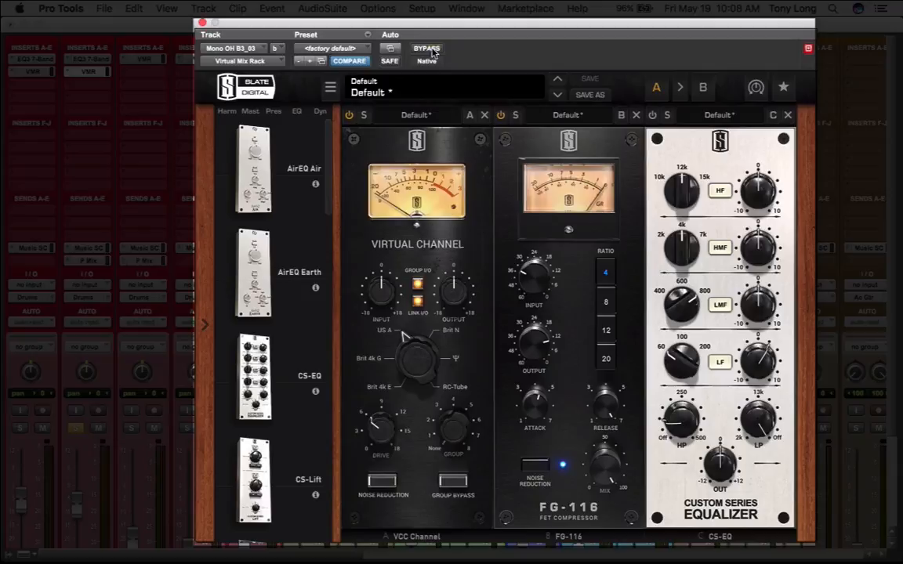
Compare the mono overhead with the FG-116 compressor off and on, leaving it on, and close the Virtual Mix Rack
click(502, 116)
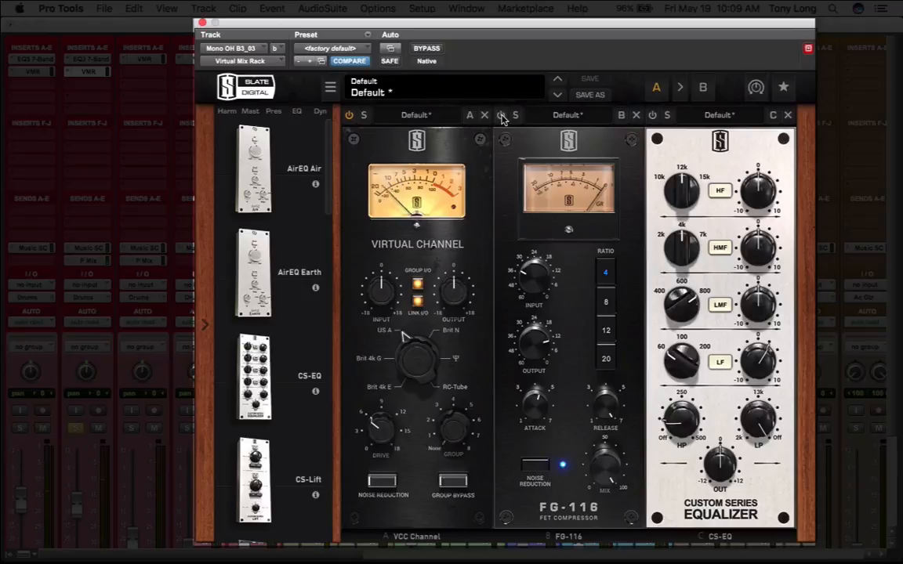
click(503, 116)
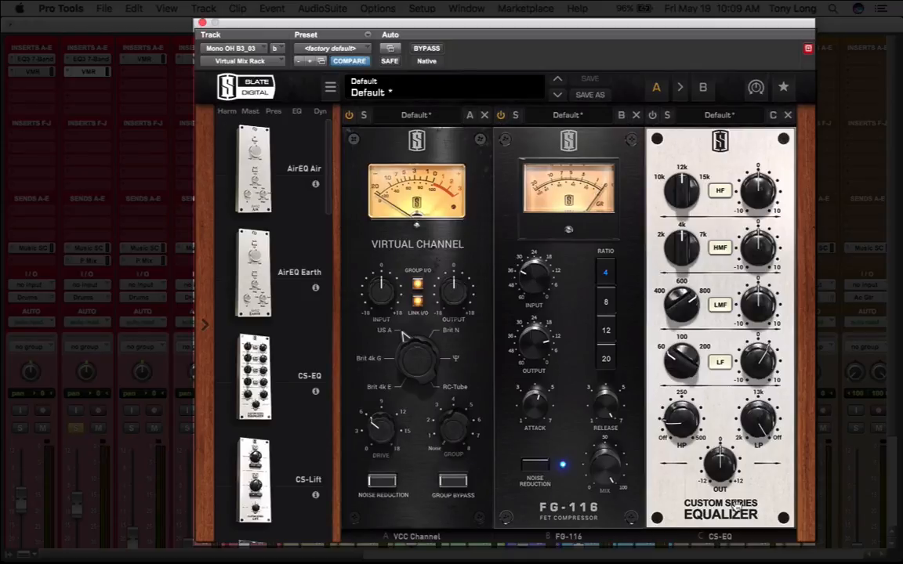
mouse_move(681, 426)
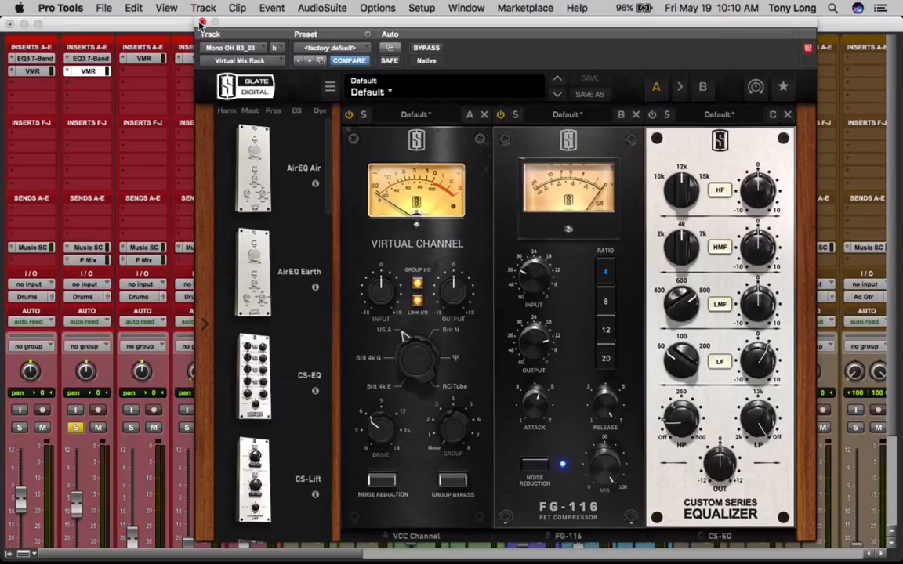
click(203, 22)
Check the full name of the MOHB3T01 track and move the solo to it from the Mono OH B3_03 track
scroll(116, 198, down, 3)
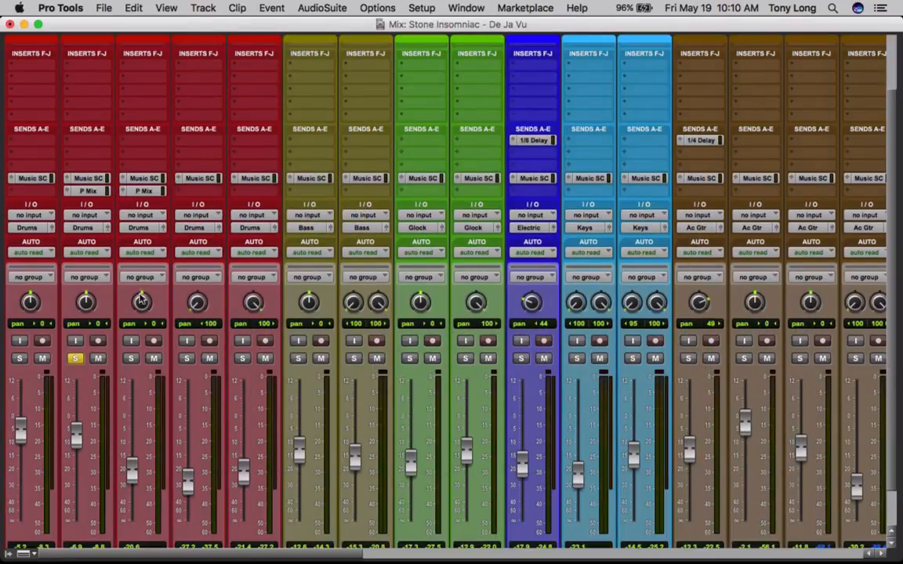
scroll(155, 354, down, 2)
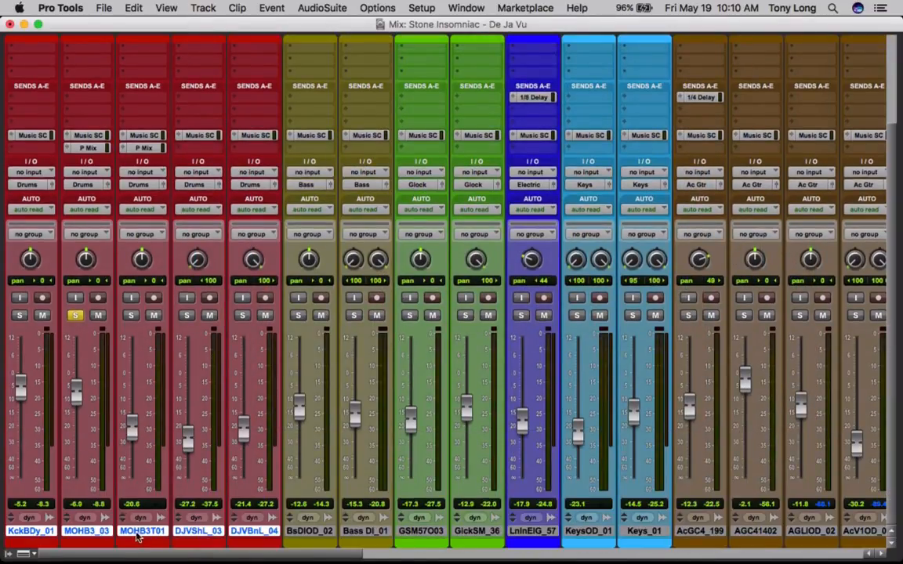
double_click(138, 532)
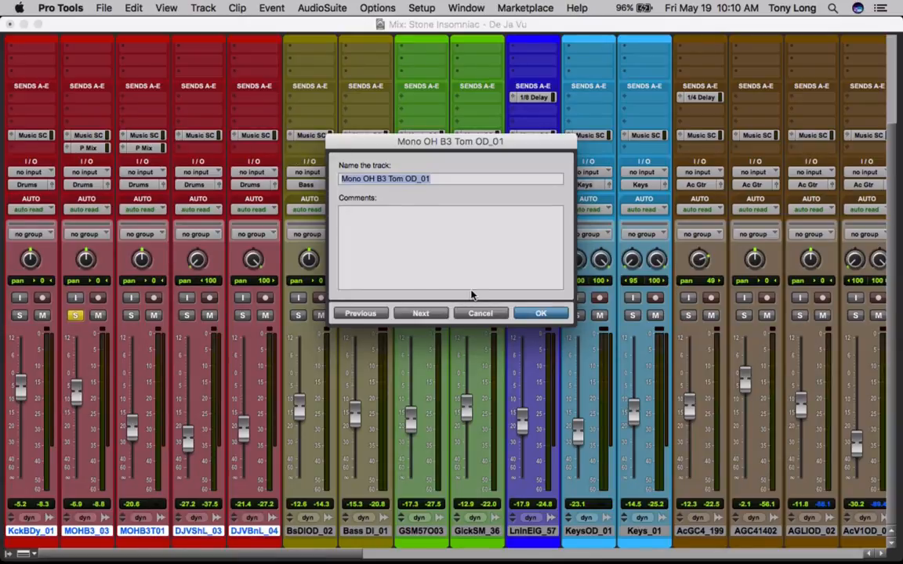
key(Return)
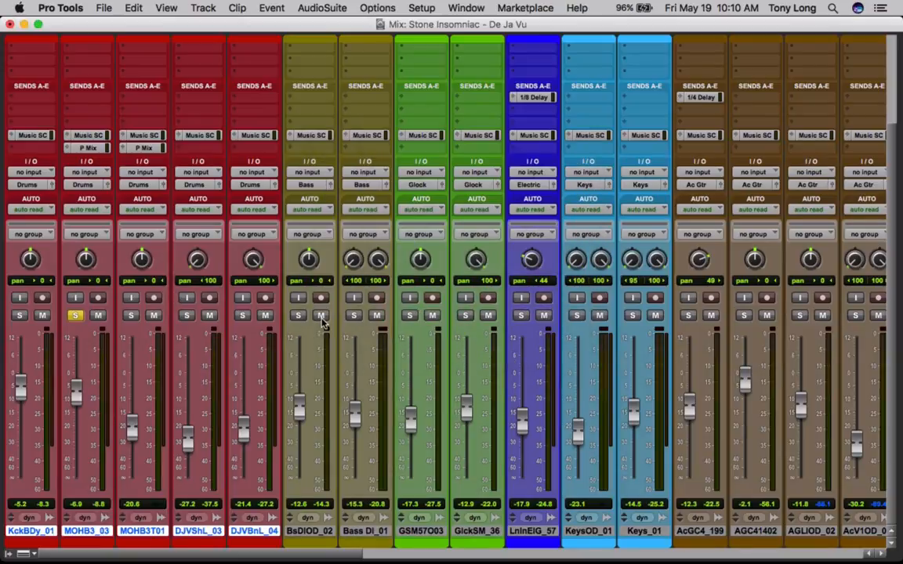
click(133, 316)
click(74, 316)
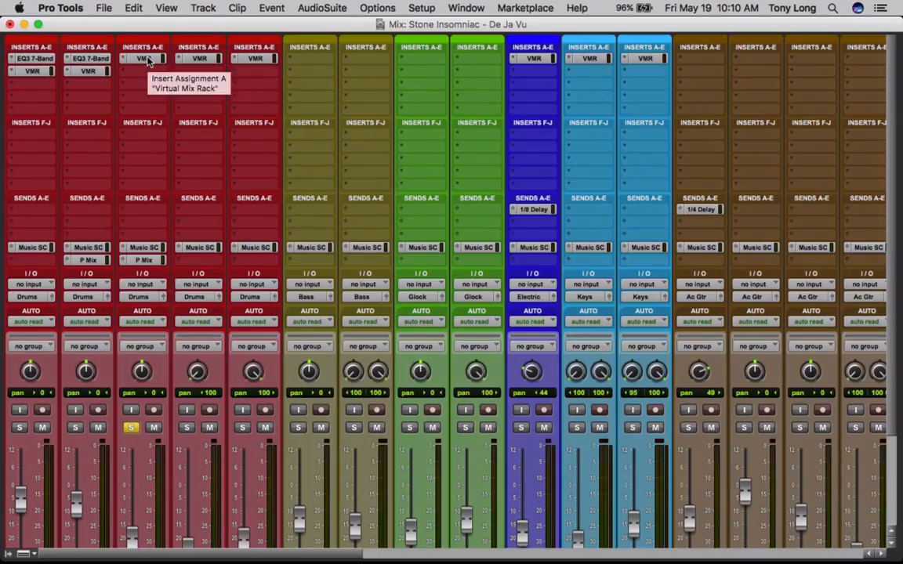
Examine the FG-S filter, LF and LMF settings in the MOHB3T01 track's Virtual Mix Rack, audition the FG-S module, and close the rack
click(146, 60)
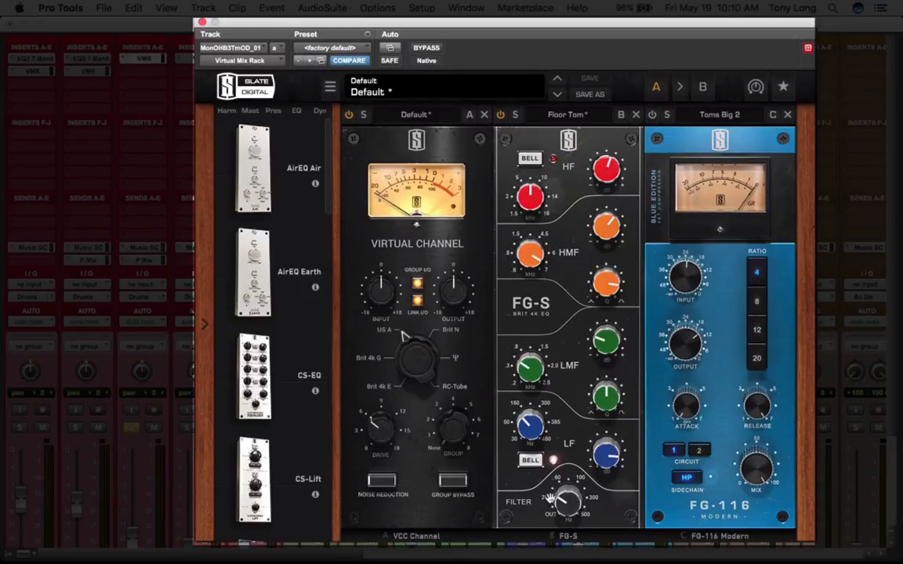
mouse_move(561, 504)
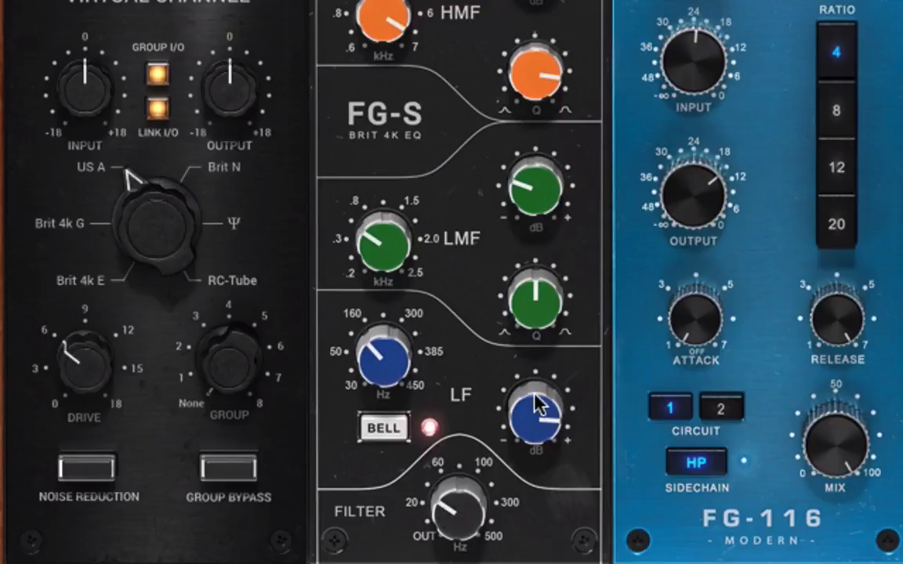
mouse_move(382, 378)
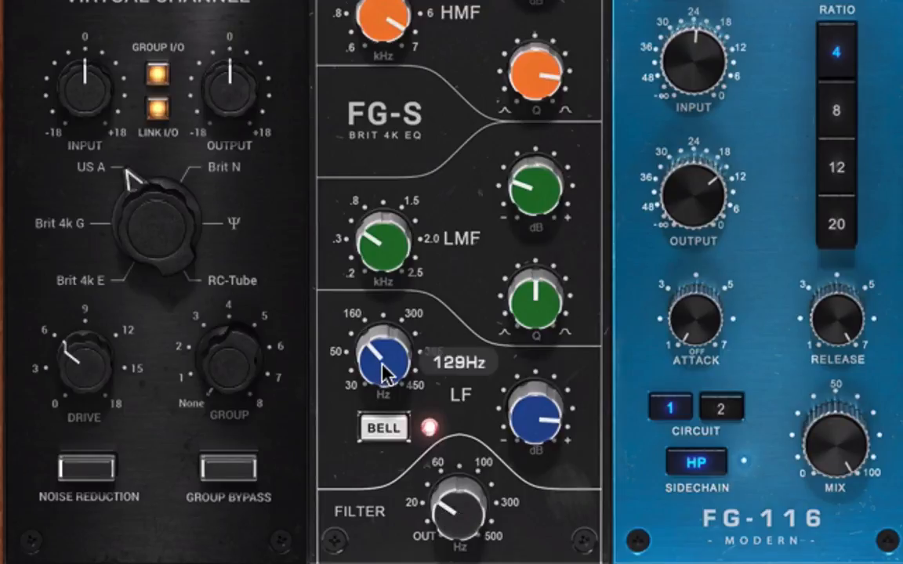
mouse_move(553, 430)
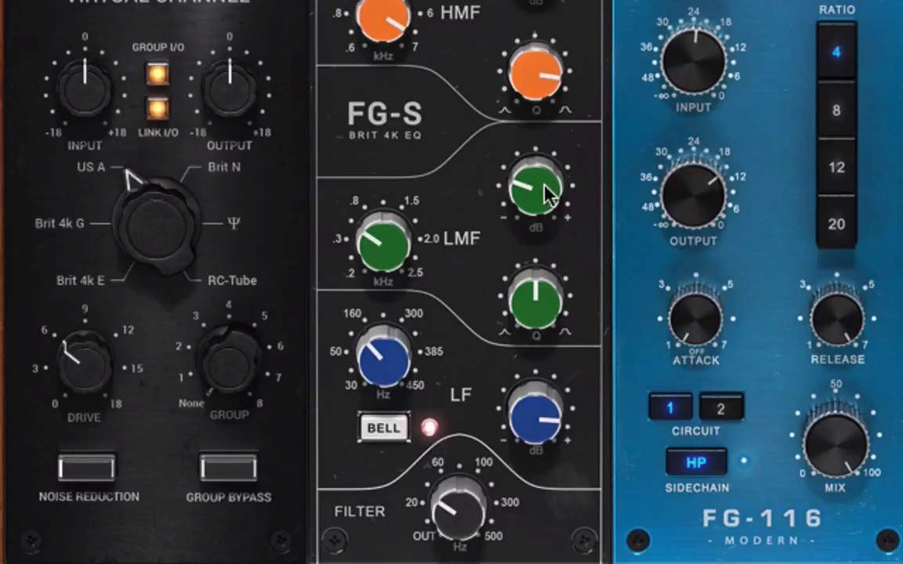
mouse_move(545, 188)
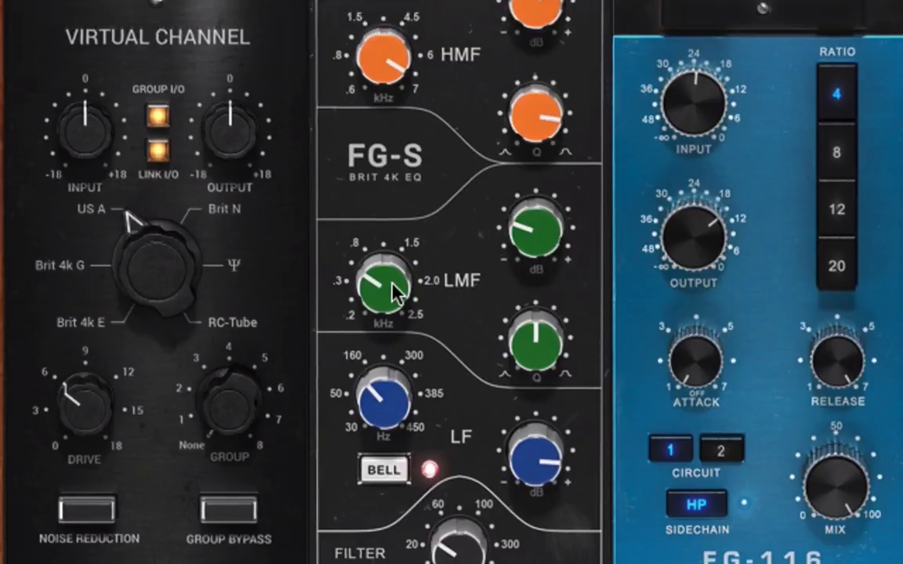
mouse_move(392, 242)
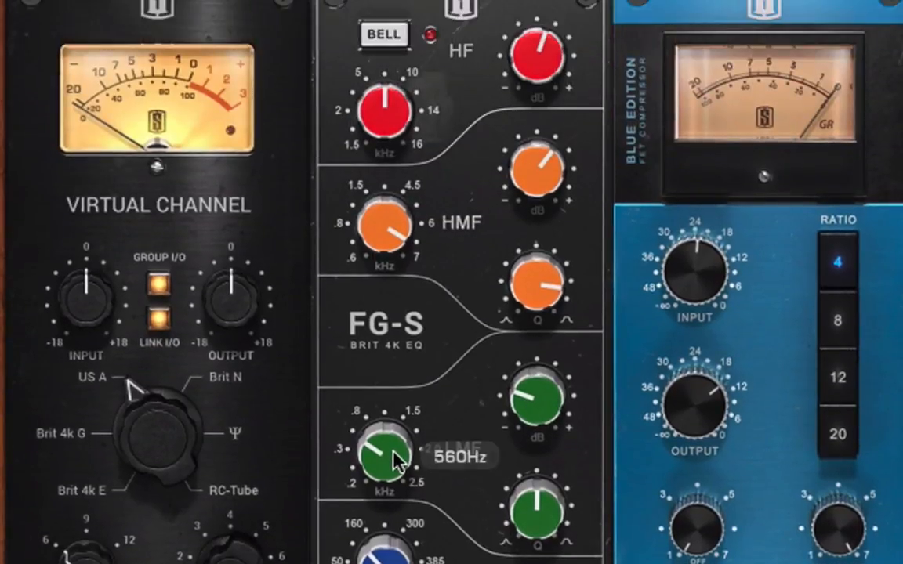
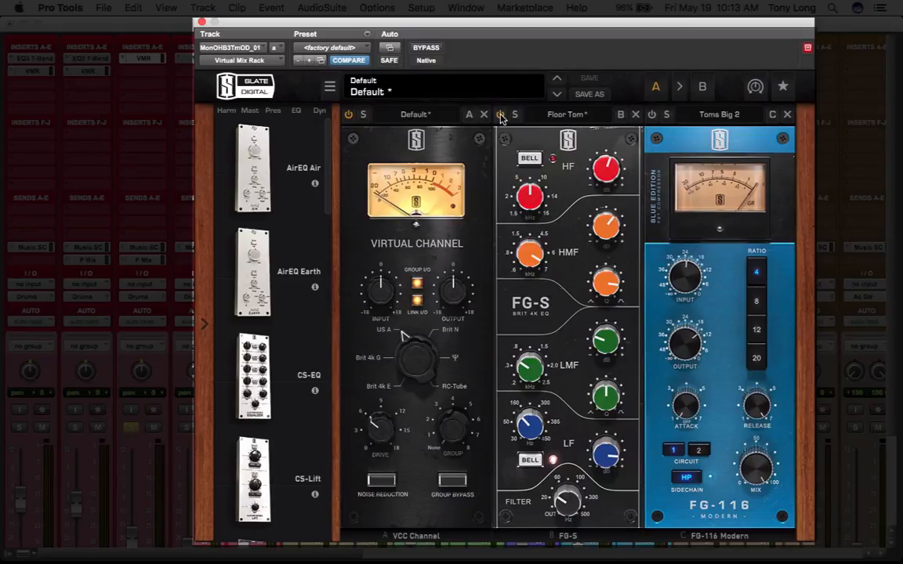
click(500, 116)
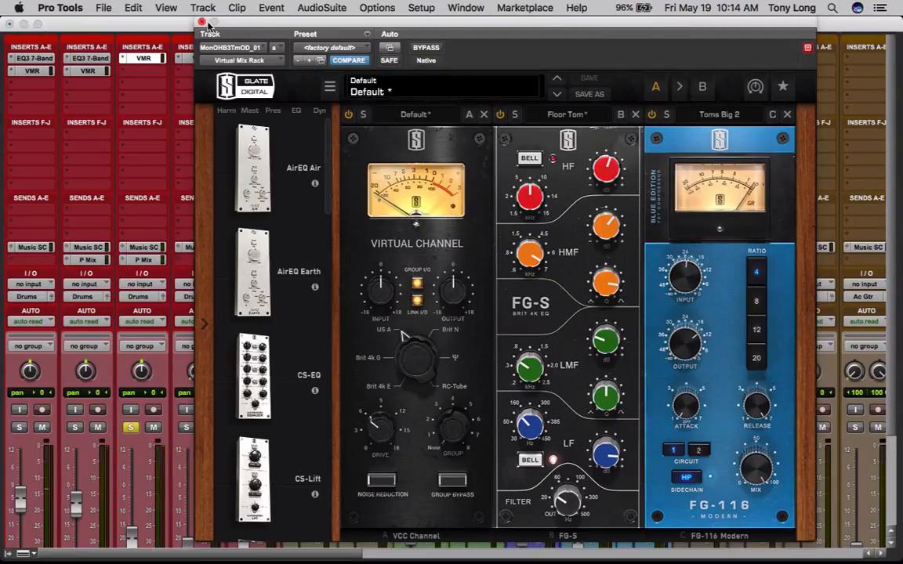
click(201, 22)
Check the full name of the DJVShL_03 track and move the solo to it from the MOHB3T01 track
scroll(166, 137, down, 3)
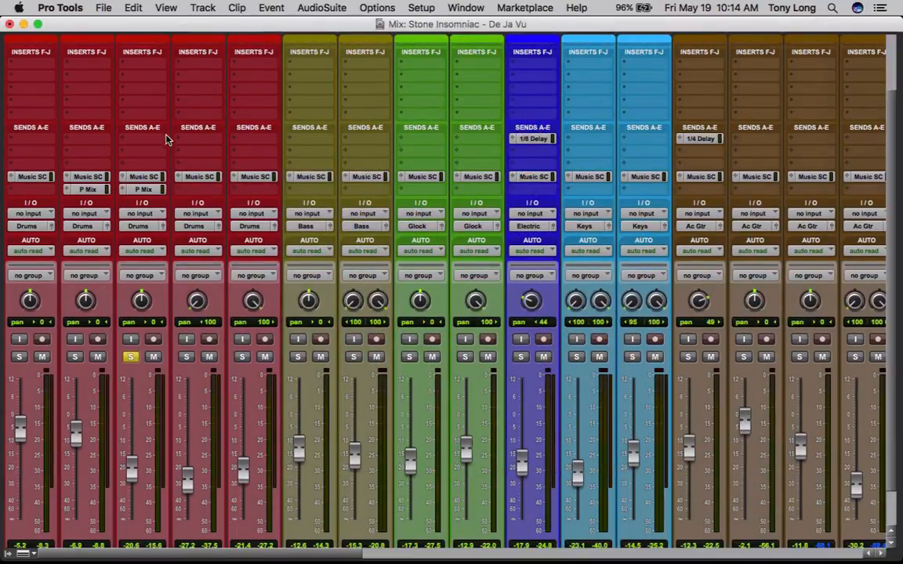
scroll(174, 327, down, 1)
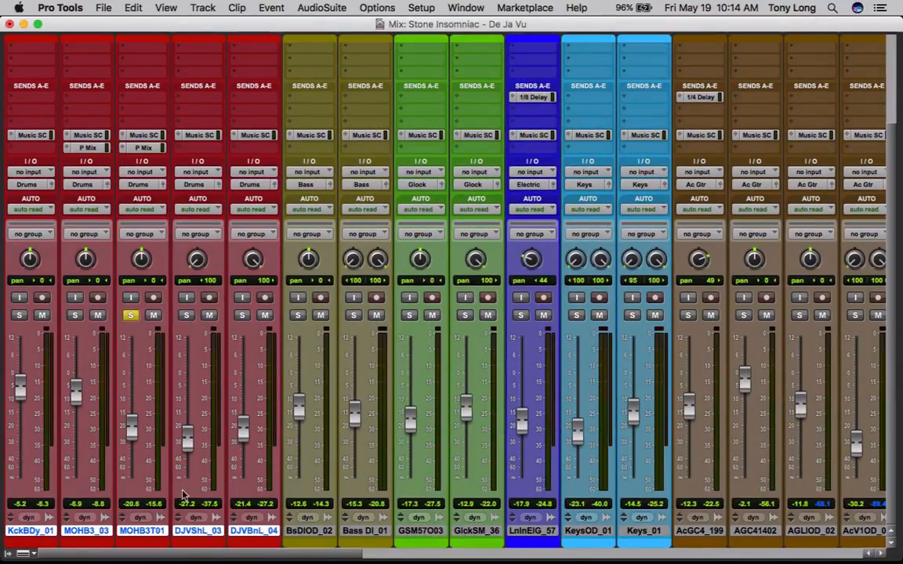
double_click(195, 532)
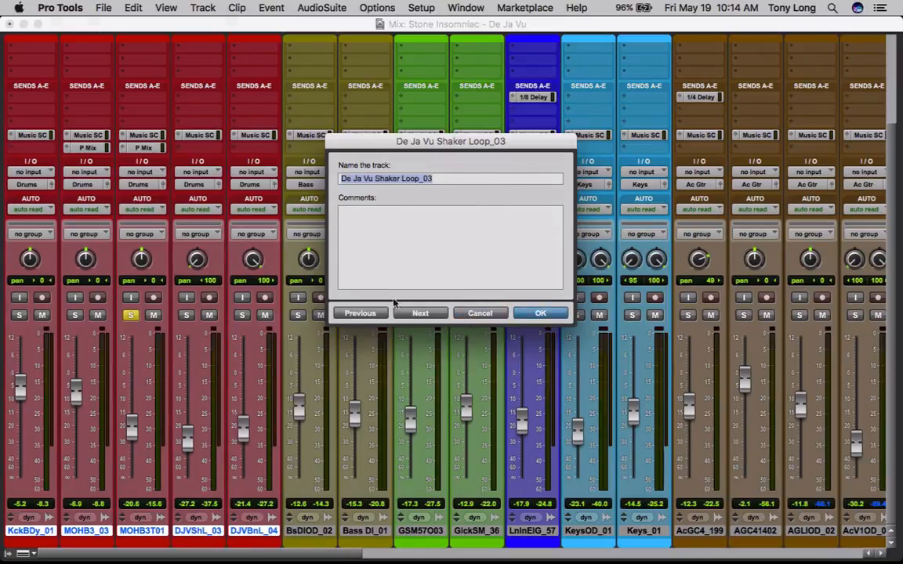
click(475, 313)
click(185, 315)
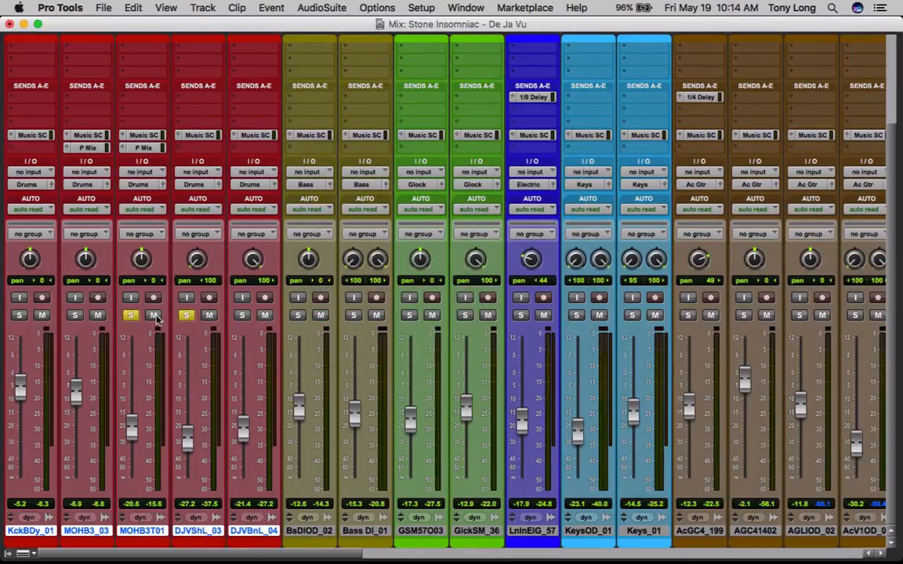
click(130, 315)
Select and play the shaker loop from 3:27.360 to 4:12.245, and briefly open its Virtual Mix Rack from the mixer
key(super+equal)
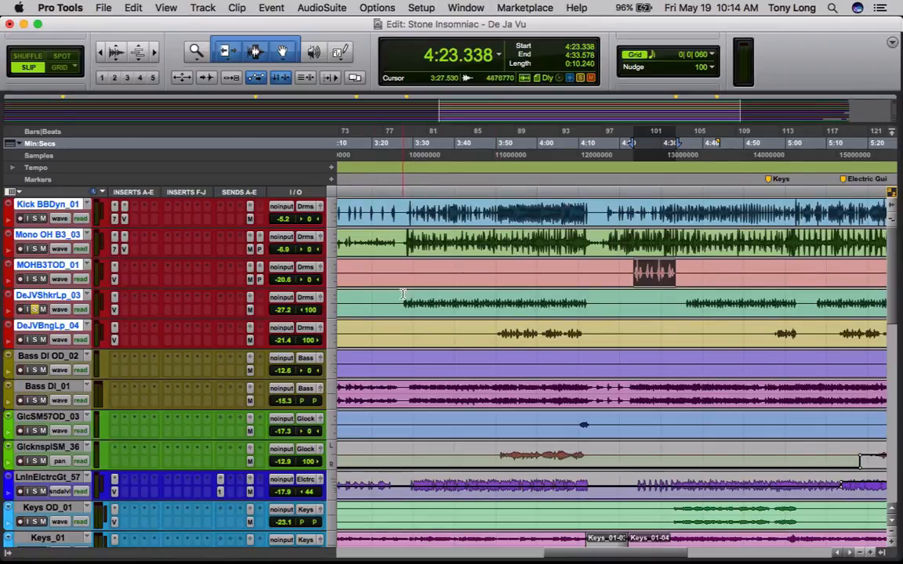
drag(402, 304, 586, 311)
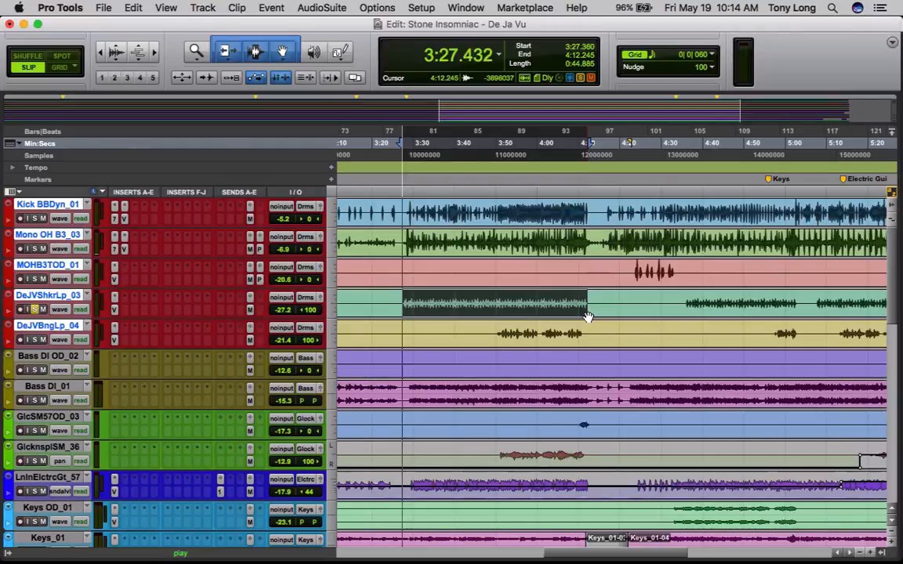
key(super+equal)
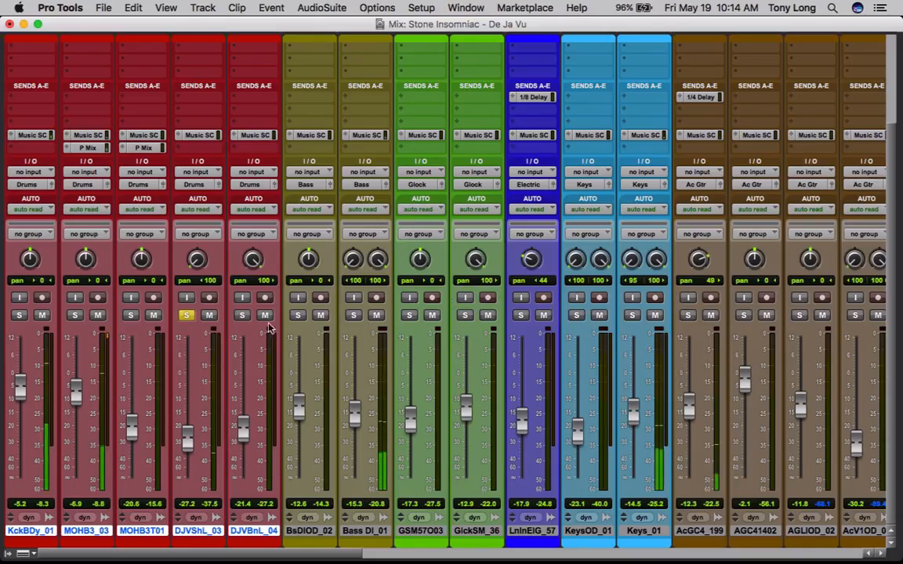
scroll(197, 346, up, 5)
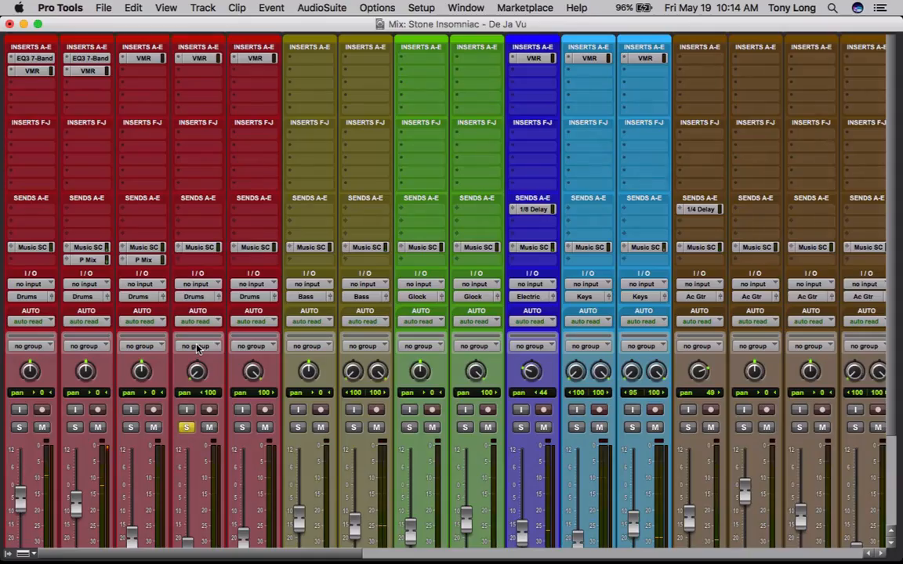
click(197, 58)
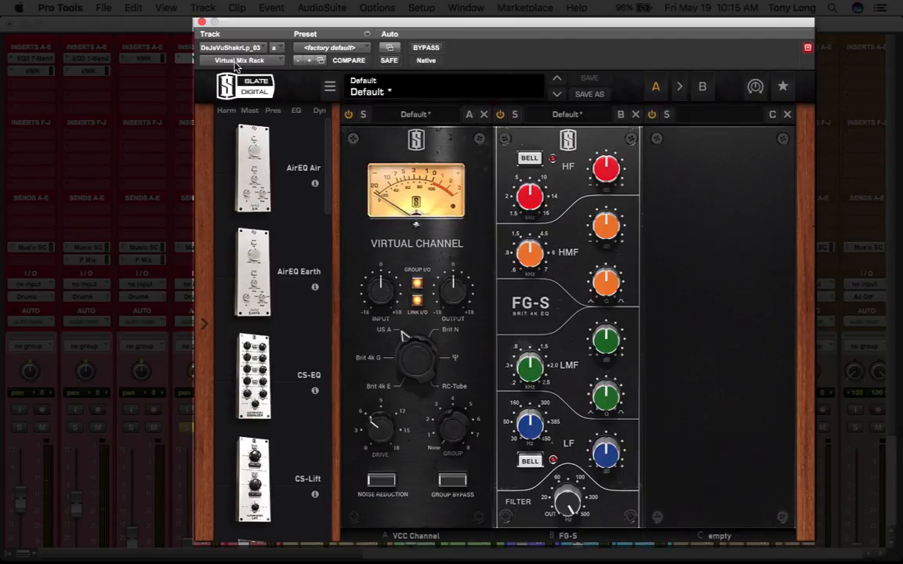
click(202, 23)
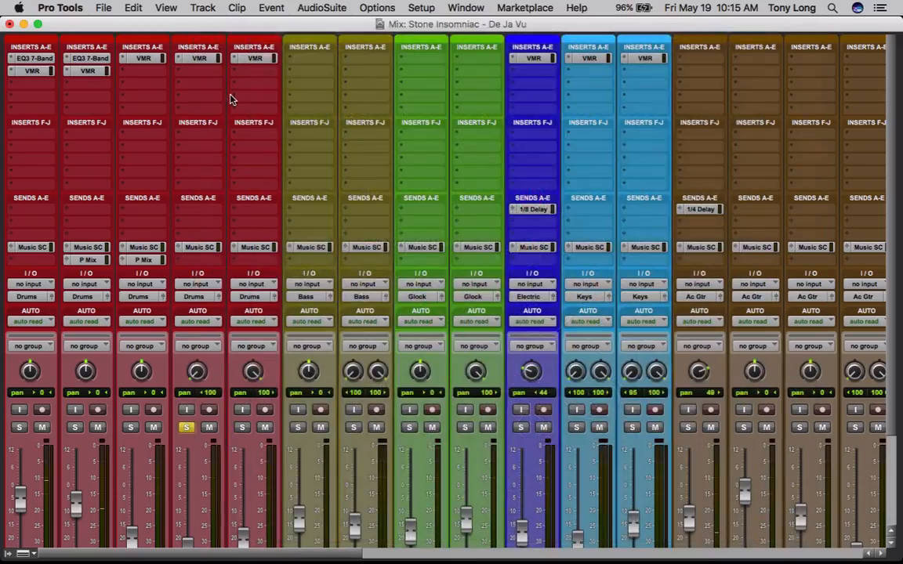
Reselect the shaker loop from 3:26.848 to 4:12.586 as the playback range and return to the mixer
key(super+equal)
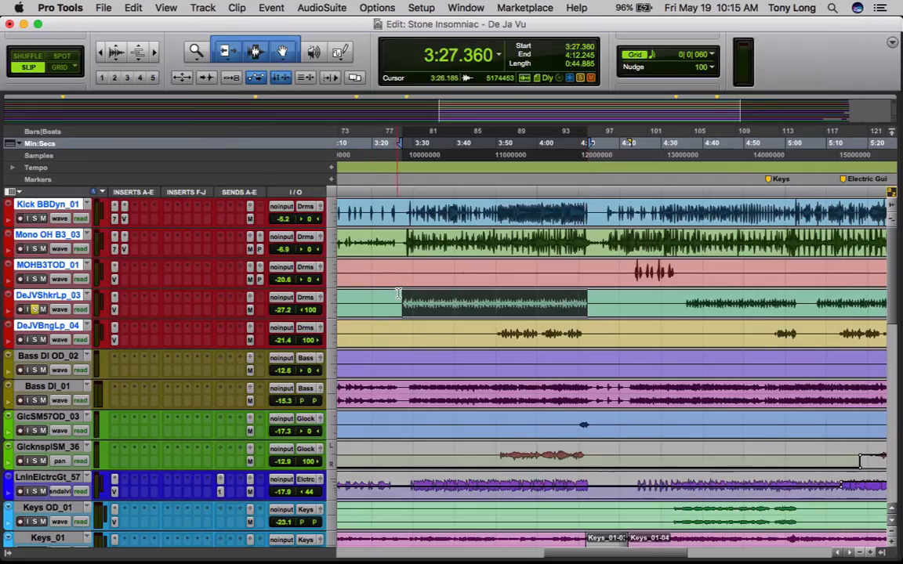
drag(399, 299, 584, 317)
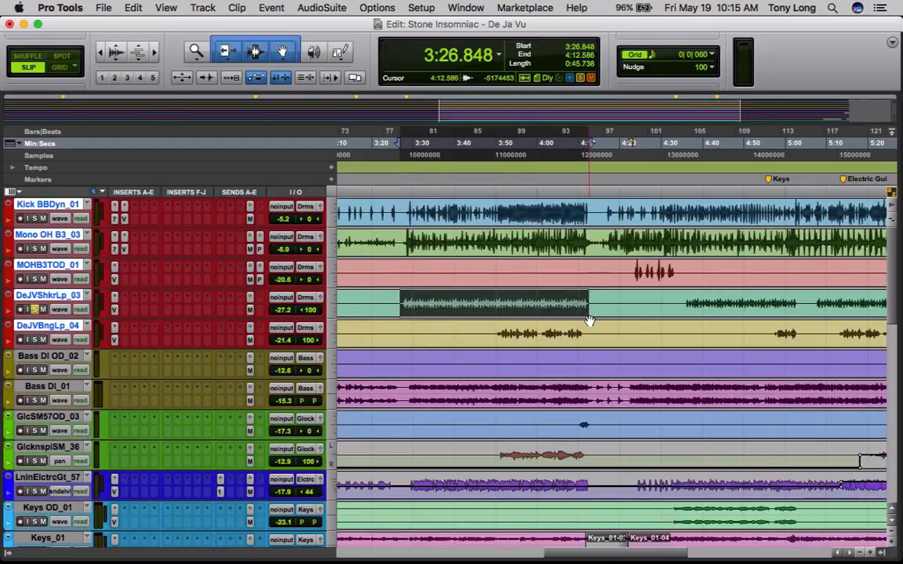
key(super+equal)
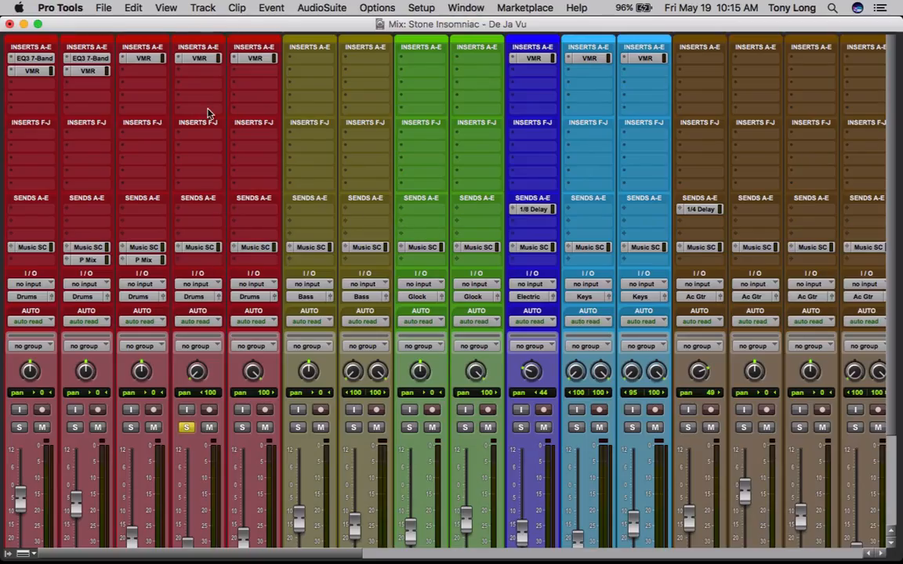
Examine the FG-S filter setting in the shaker loop's Virtual Mix Rack and close the rack
click(200, 59)
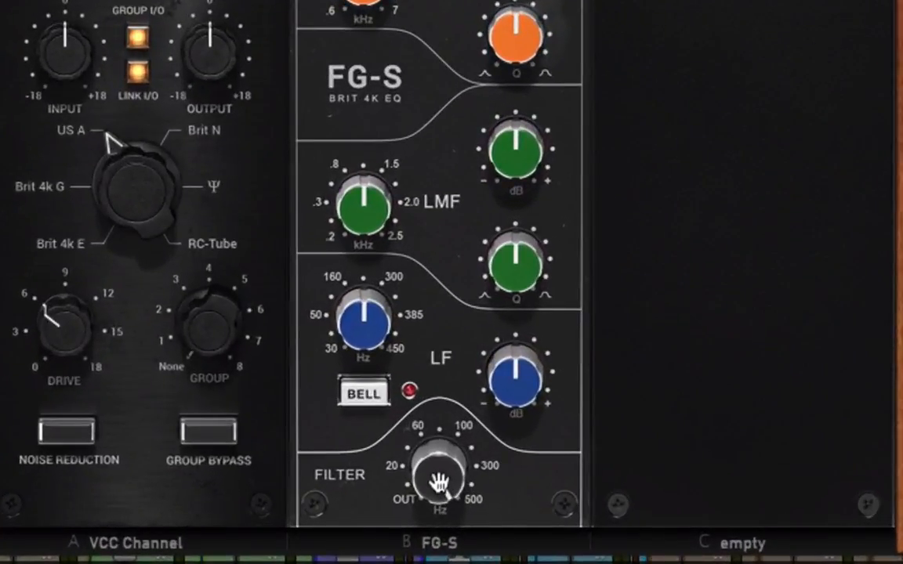
mouse_move(567, 506)
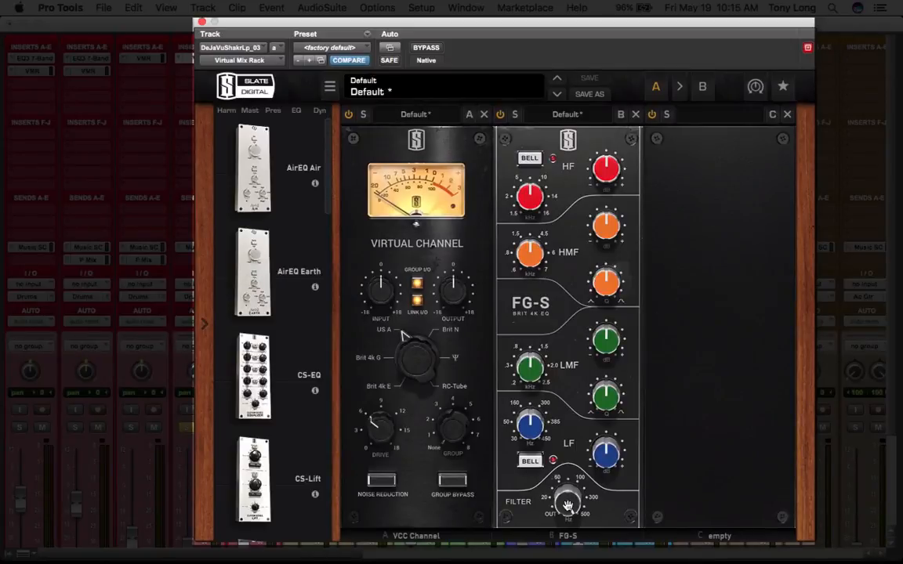
click(203, 22)
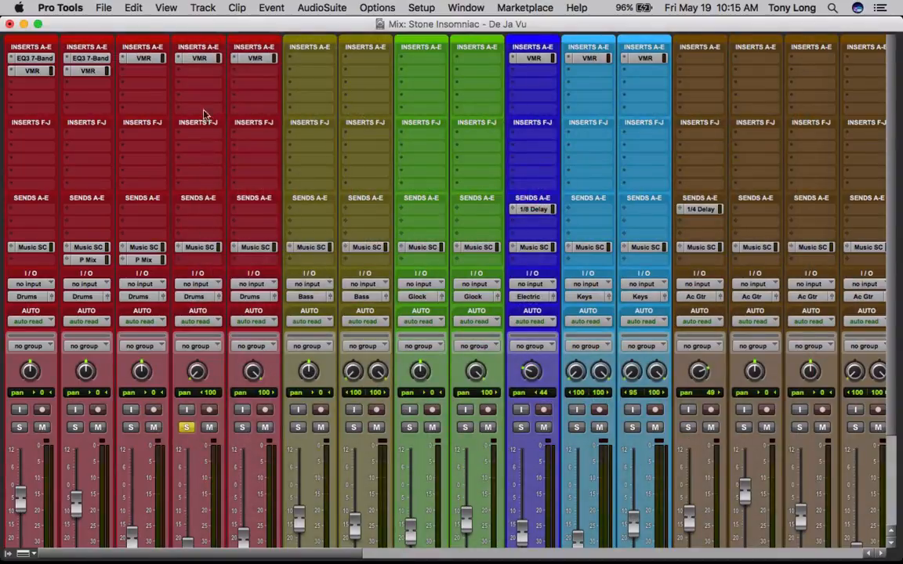
Compare the shaker loop with its Virtual Mix Rack bypassed and active during playback, leaving the rack active
click(201, 60)
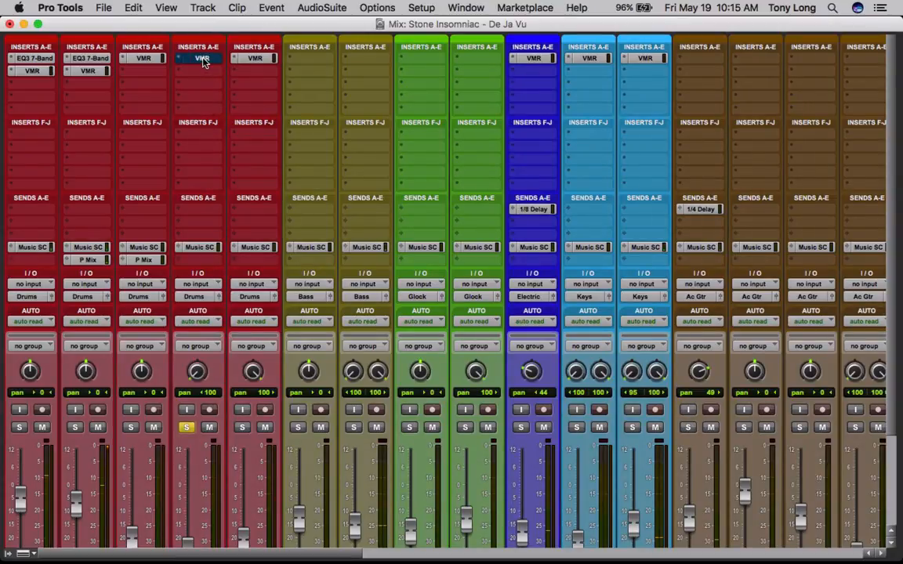
super+click(203, 60)
super+click(202, 60)
super+click(203, 60)
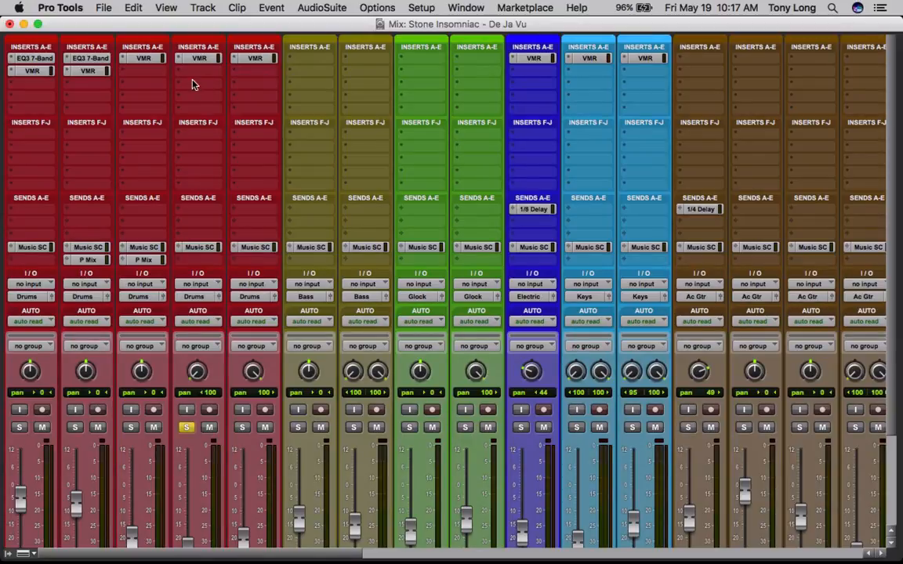
Bypass the shaker loop's Virtual Mix Rack again and alternate it with the active state, ending with the rack active
right_click(182, 56)
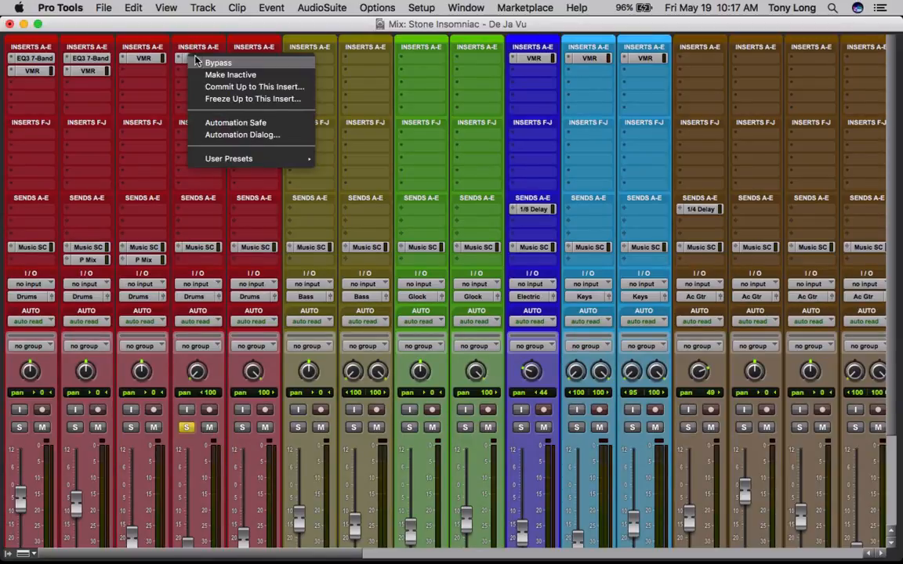
click(196, 63)
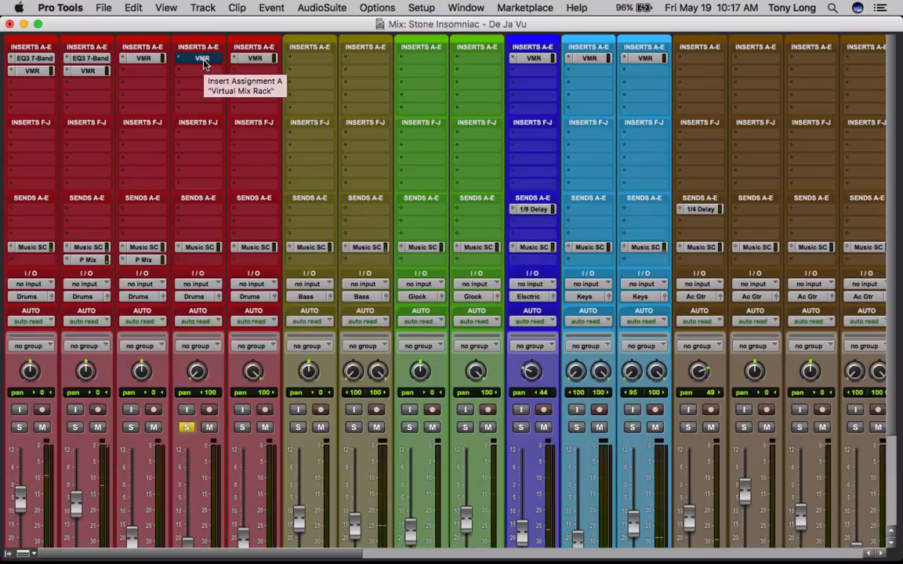
super+click(202, 59)
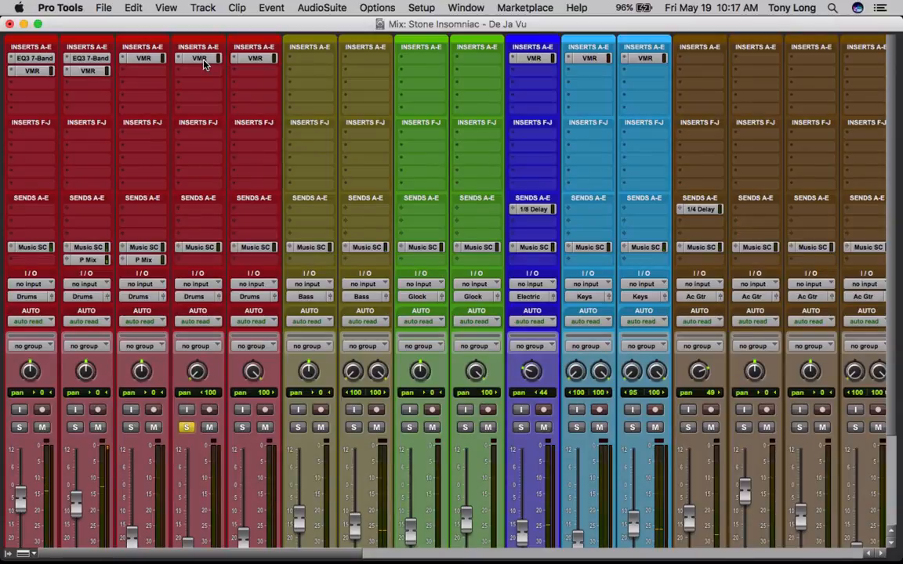
super+click(203, 61)
super+click(203, 61)
Move the solo from the shaker loop to the DJVBnL_04 track and check that track's full name
click(244, 427)
click(187, 427)
scroll(277, 430, down, 3)
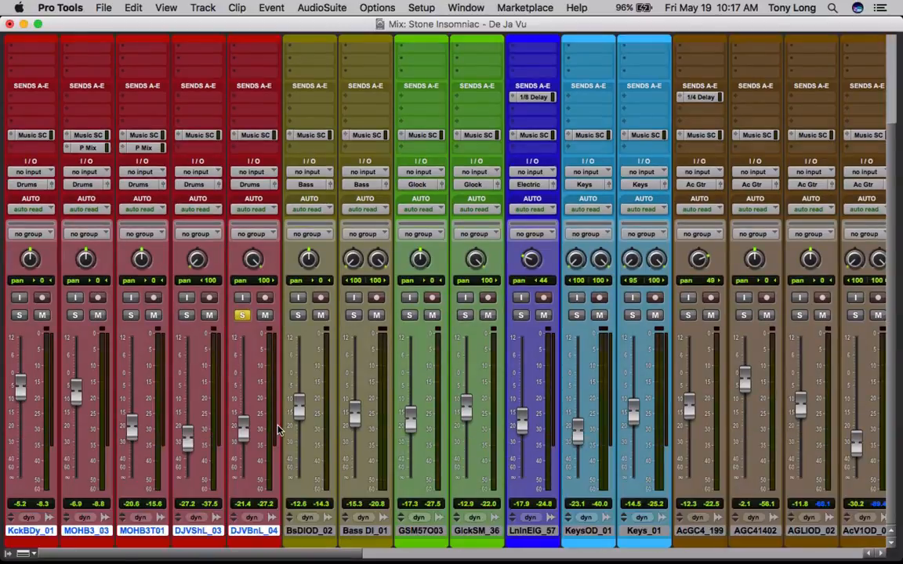
double_click(255, 531)
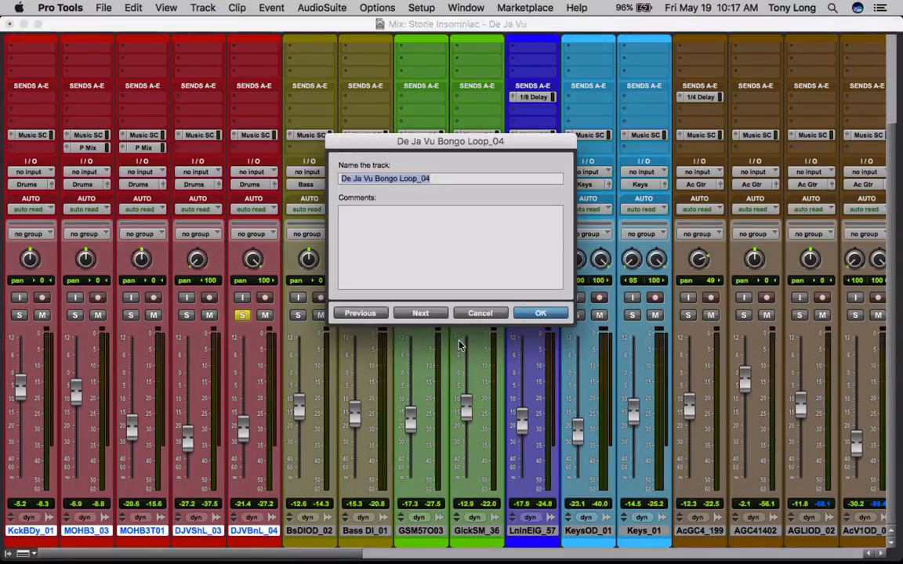
click(478, 313)
Select the bongo loop from 3:50.229 to 4:10.880, play it, and show its inserts in the mixer
key(super+equal)
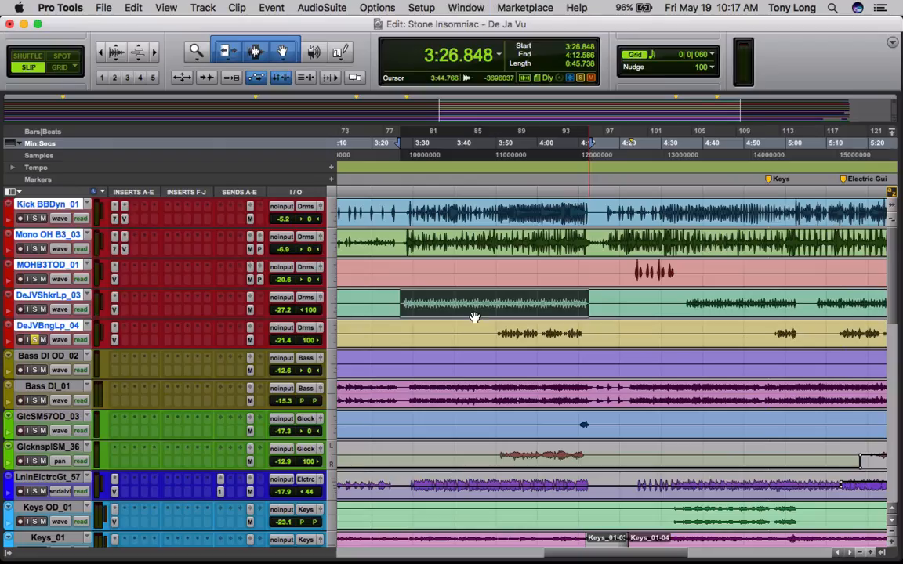
drag(497, 332, 583, 344)
key(space)
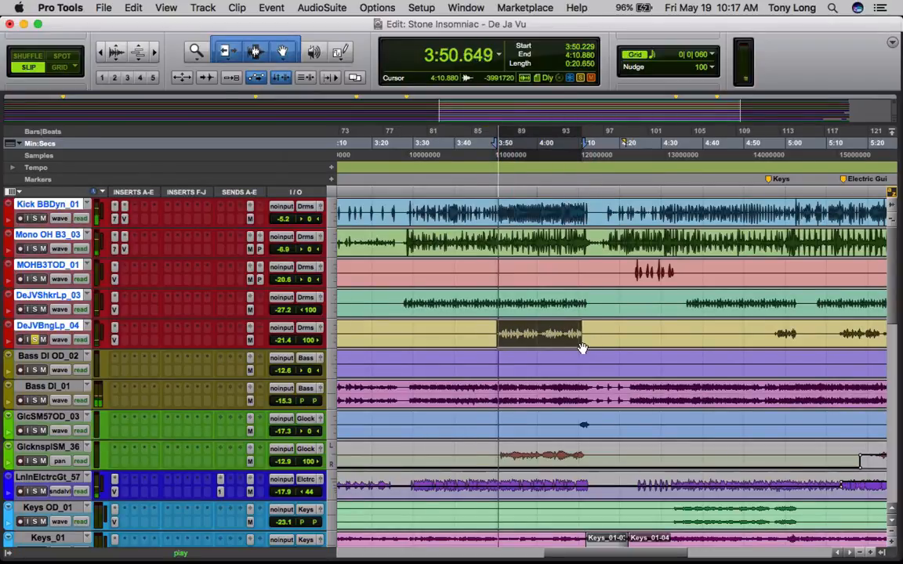
key(super+equal)
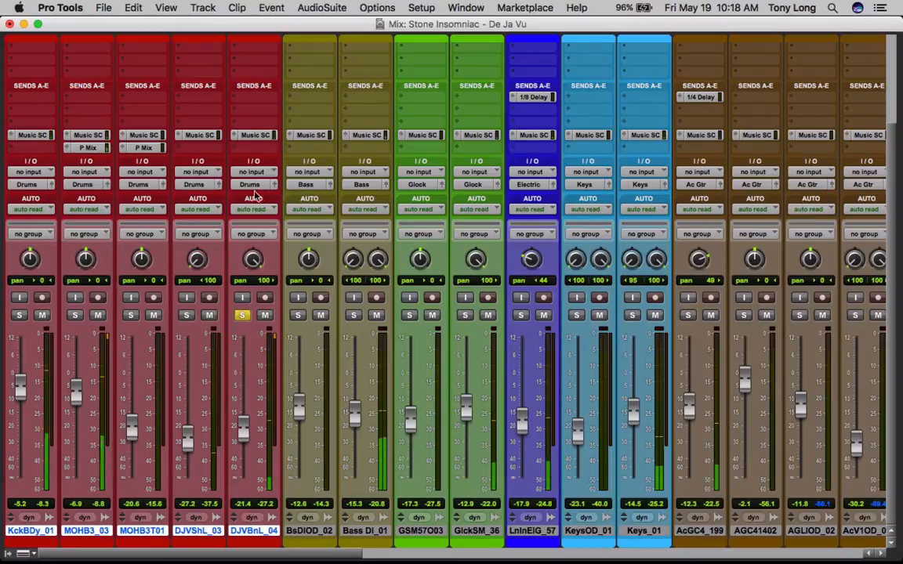
scroll(244, 196, up, 5)
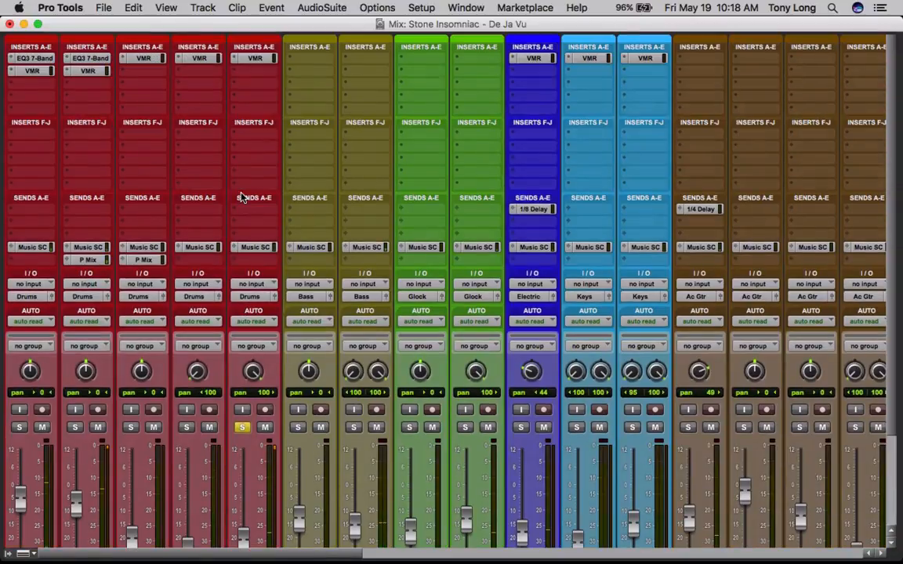
Open the bongo loop's Virtual Mix Rack, re-enable its FG-116 compressor, and examine the equalizer's high-pass and low-frequency settings
click(253, 59)
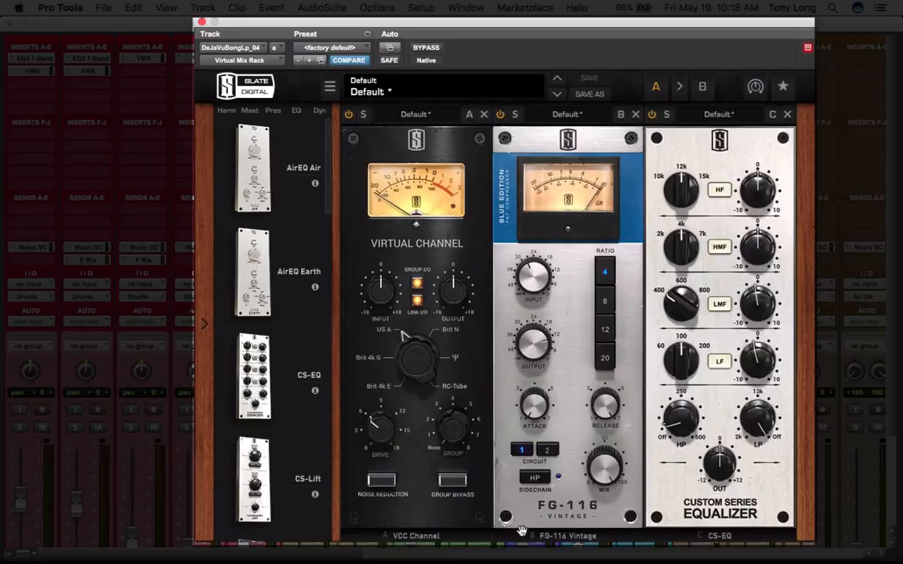
click(604, 273)
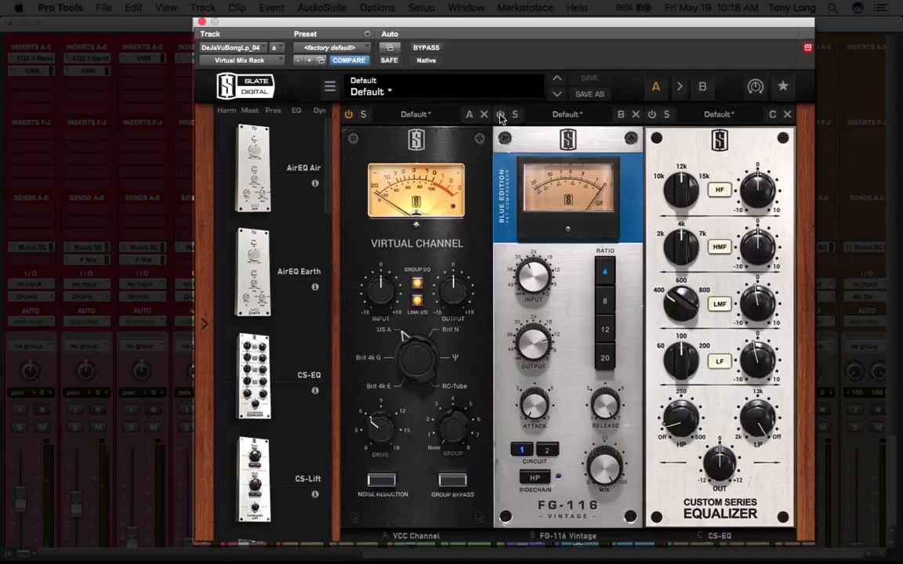
click(500, 115)
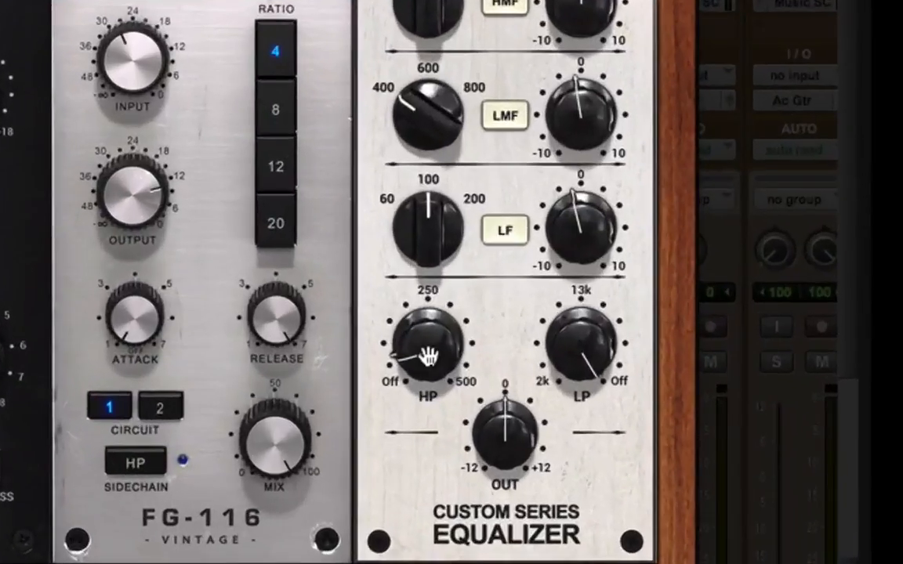
mouse_move(428, 356)
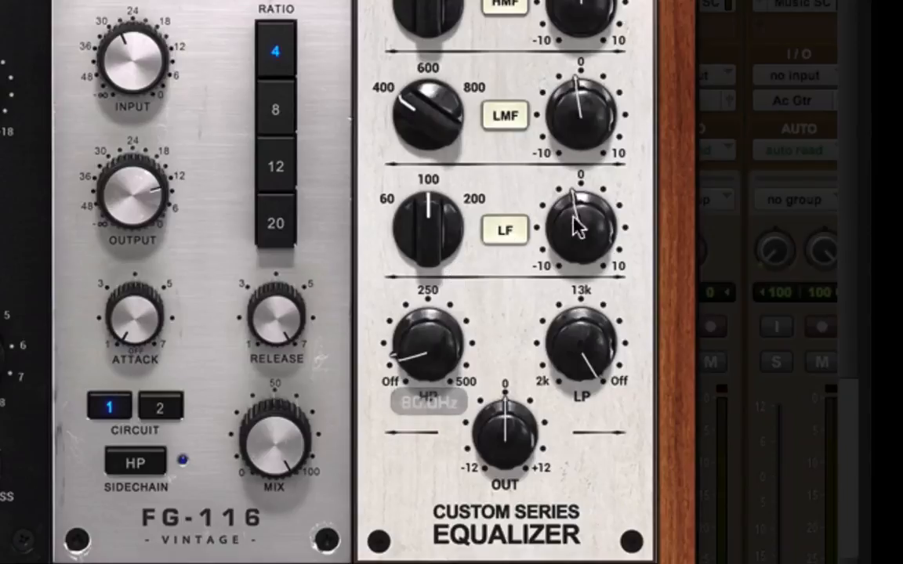
mouse_move(583, 239)
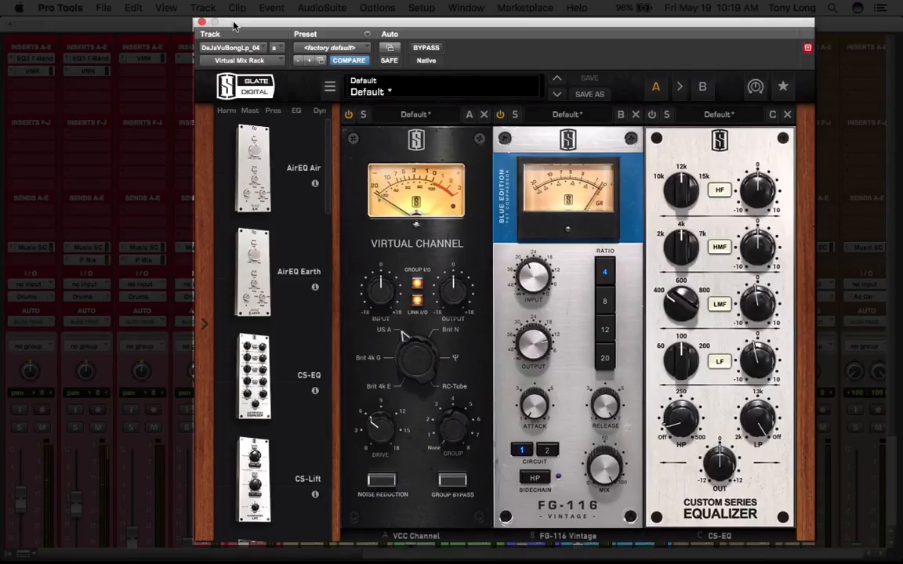
Re-enable the bongo loop's CS-EQ module, close the rack, and return the track's pan to 100 right
drag(235, 23, 401, 22)
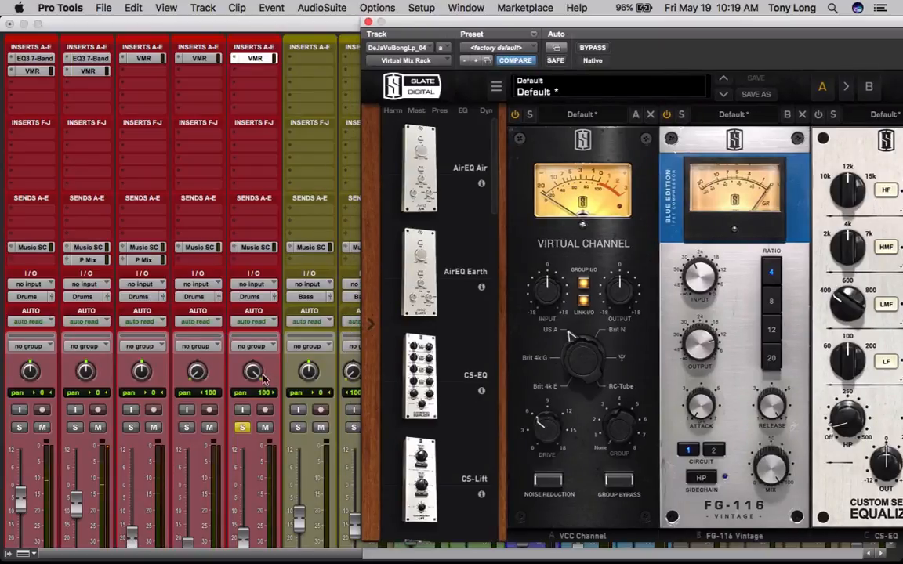
click(228, 339)
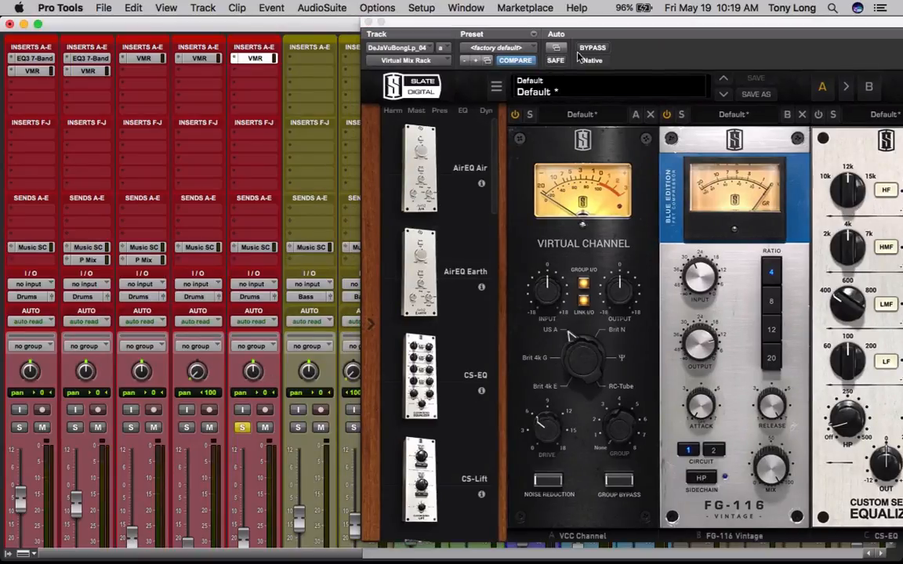
drag(604, 24, 421, 23)
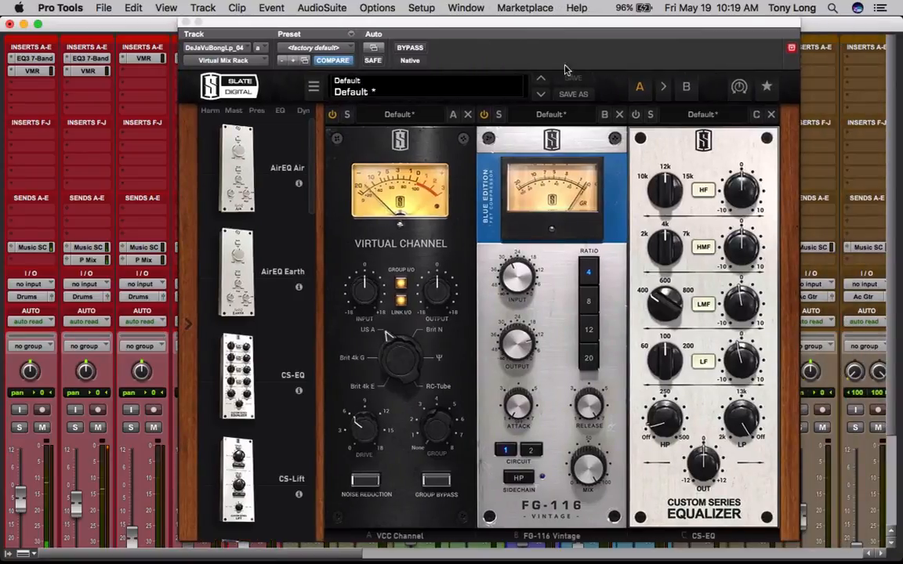
click(635, 115)
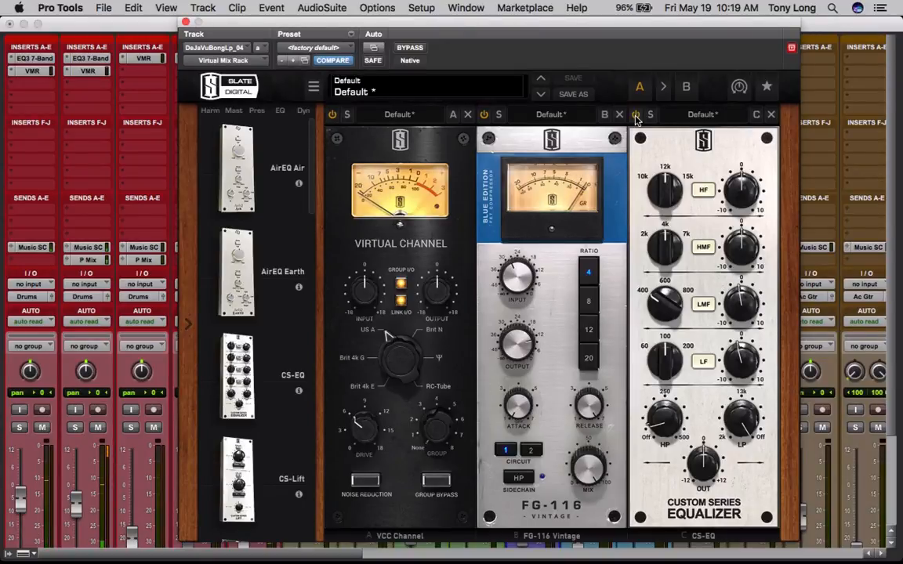
click(186, 23)
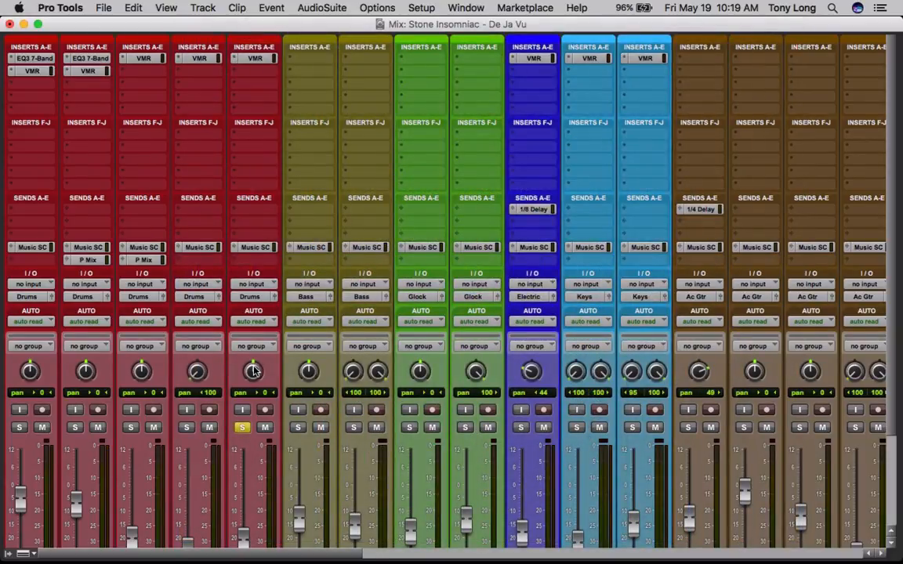
drag(253, 372, 237, 221)
Solo the five selected drum tracks together during playback and clear their solos
scroll(57, 511, down, 3)
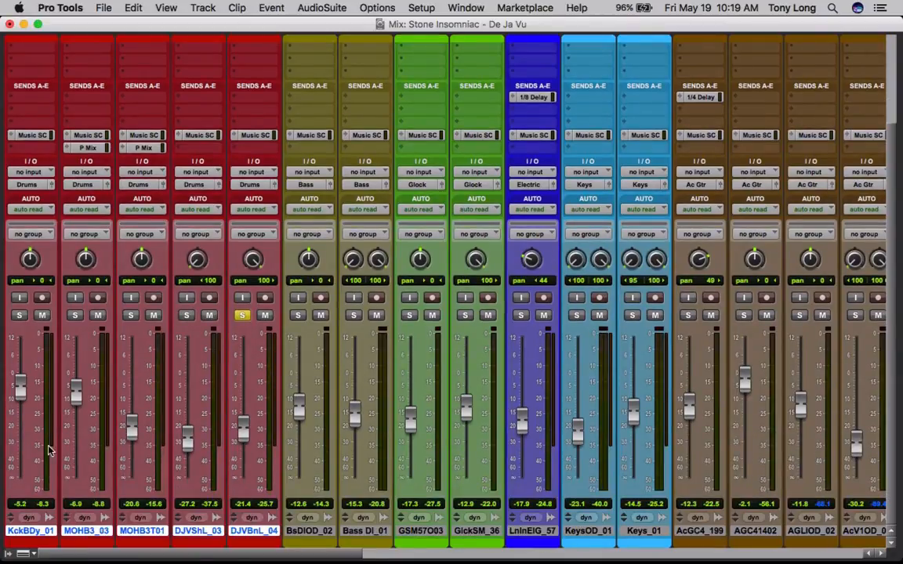
alt+shift+click(19, 315)
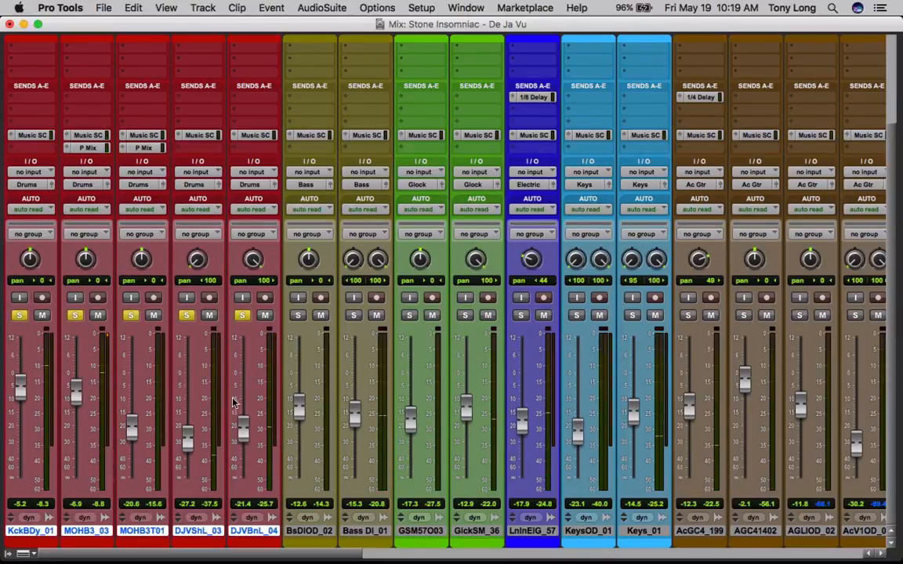
alt+click(20, 316)
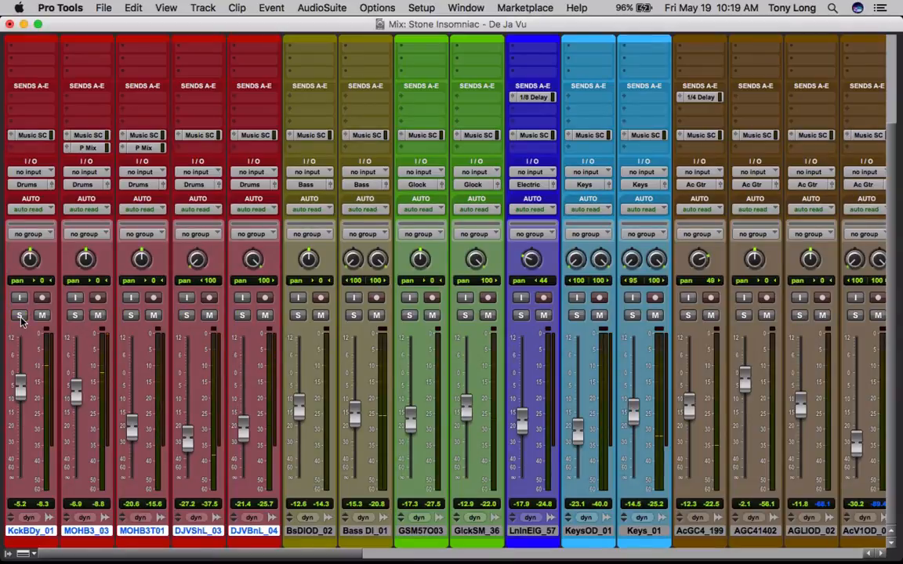
Examine the inserts of the bass and glockenspiel tracks and compare them with the submix buses in the mixer
scroll(310, 388, up, 5)
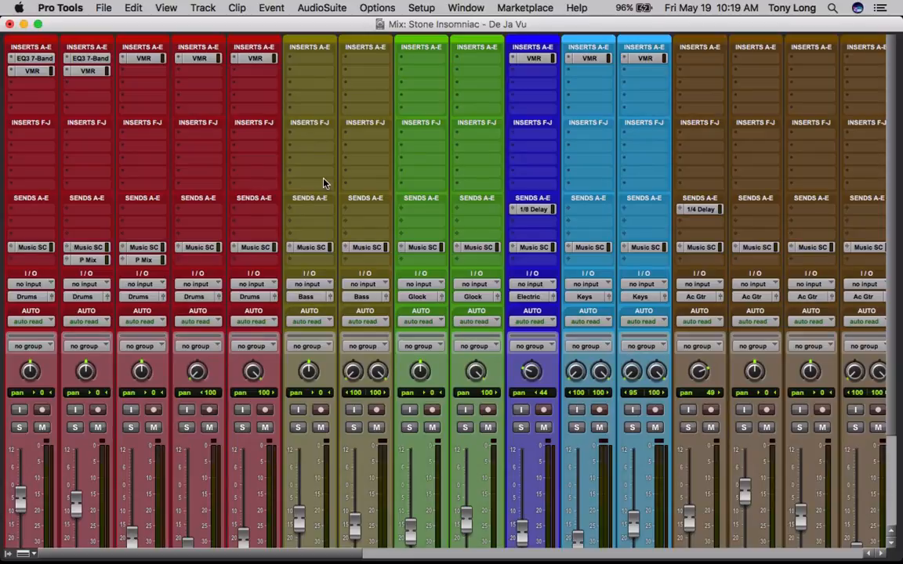
scroll(323, 183, down, 5)
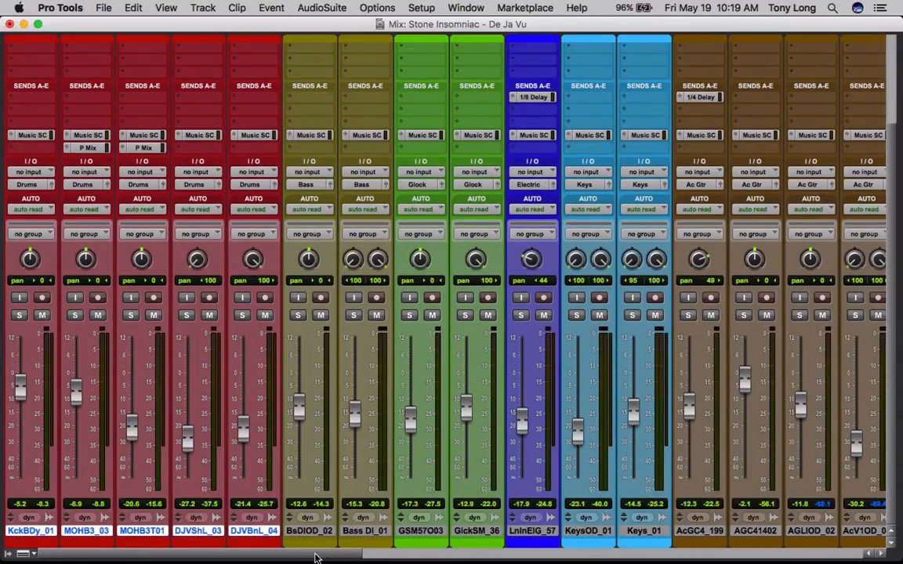
drag(316, 558, 734, 561)
scroll(441, 415, up, 5)
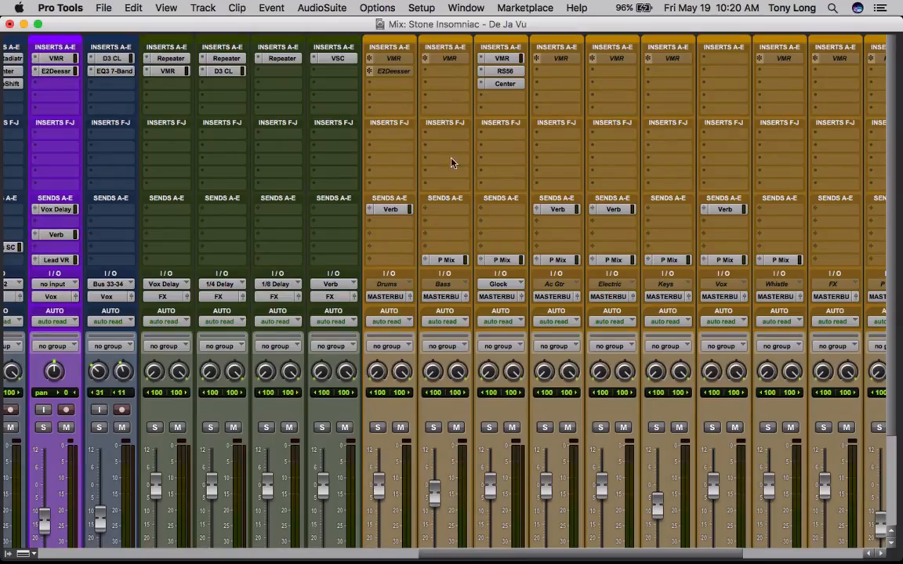
scroll(459, 427, down, 5)
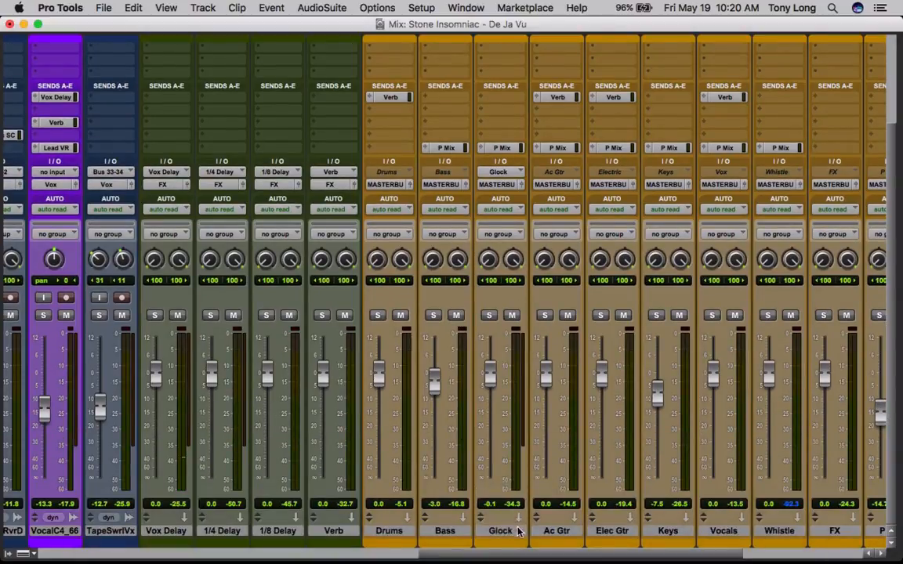
drag(516, 554, 169, 561)
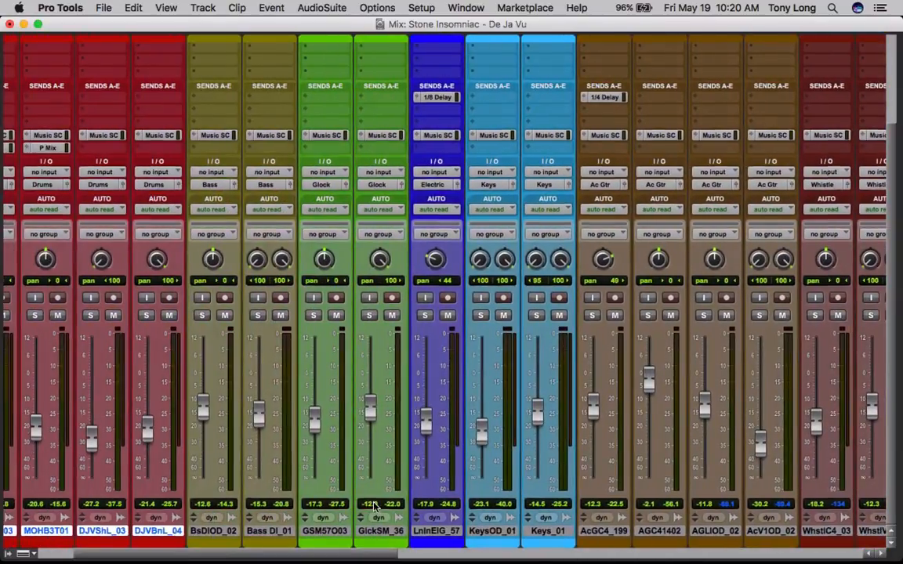
scroll(374, 508, up, 3)
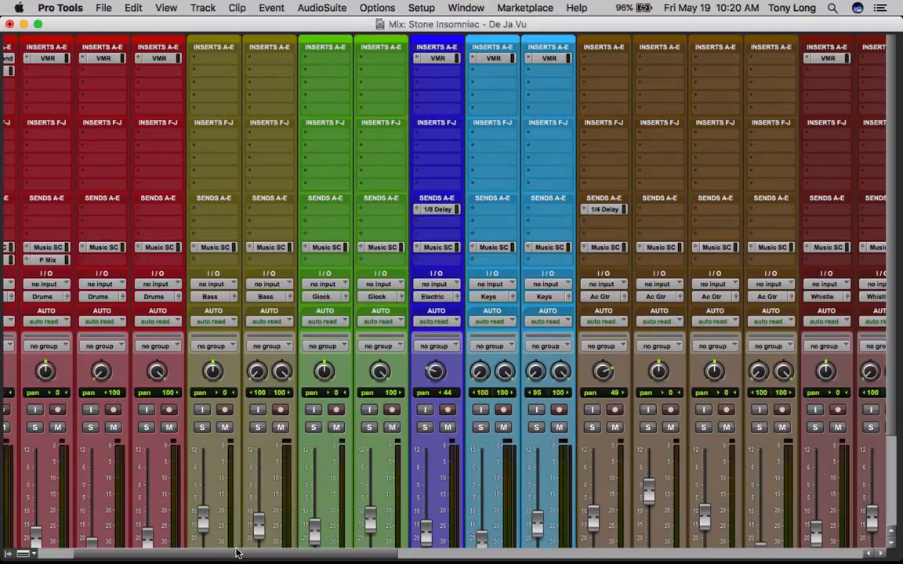
drag(235, 555, 644, 558)
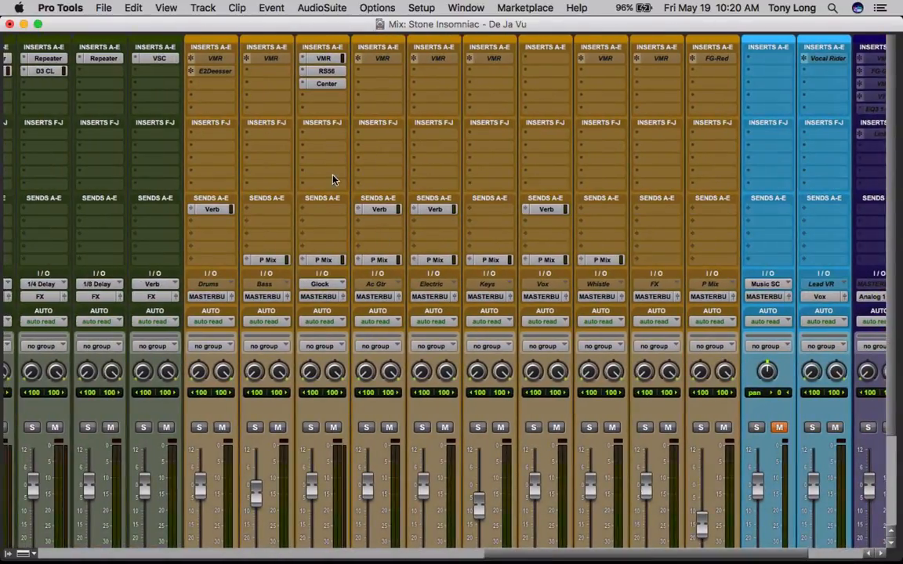
scroll(332, 177, down, 5)
scroll(338, 286, up, 5)
Set the GlcknsplSM_36 track to medium height in the Edit window and switch its view to waveform
key(super+equal)
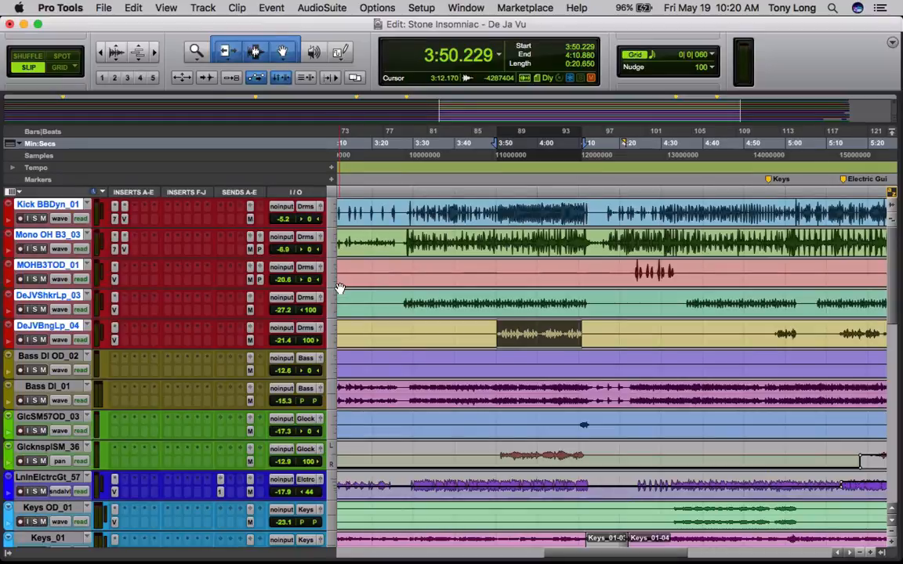
scroll(342, 287, right, 10)
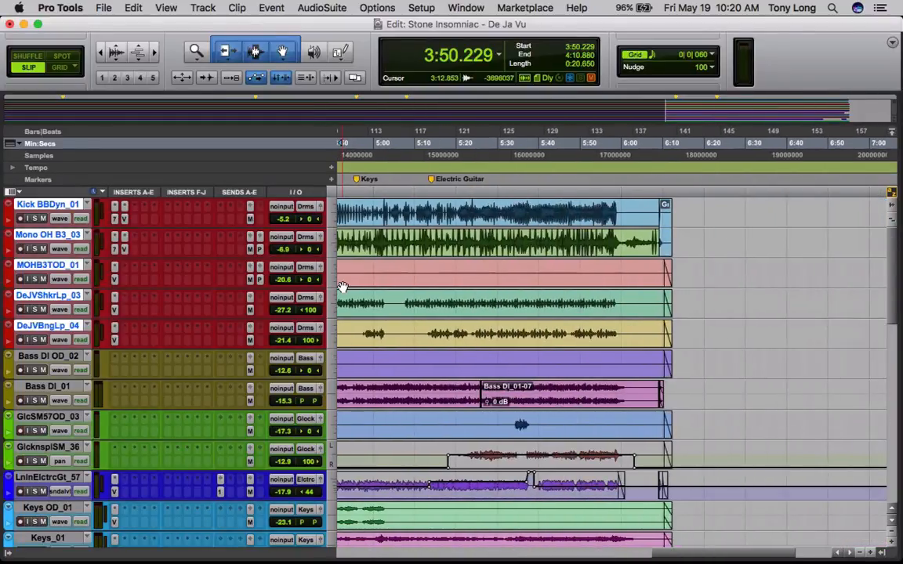
scroll(502, 300, down, 4)
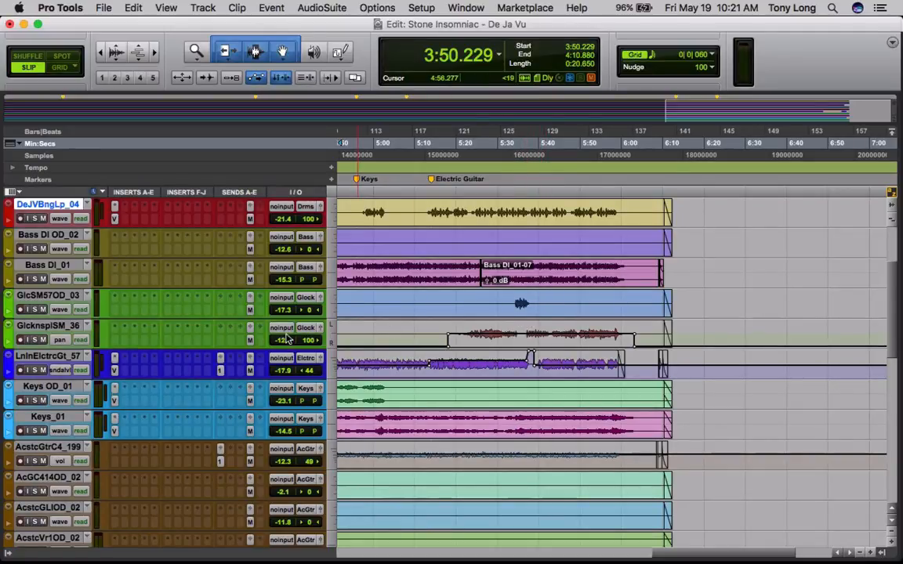
click(332, 340)
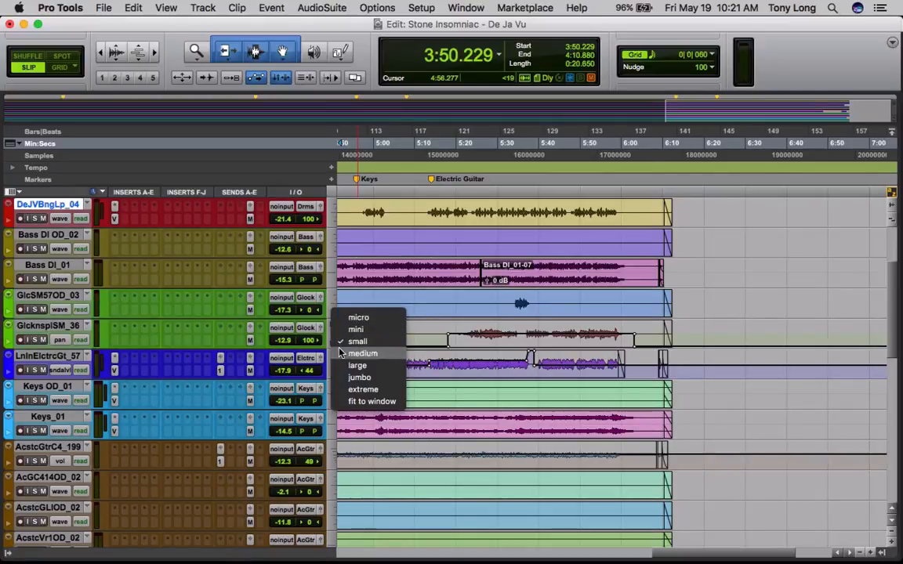
click(340, 353)
click(47, 357)
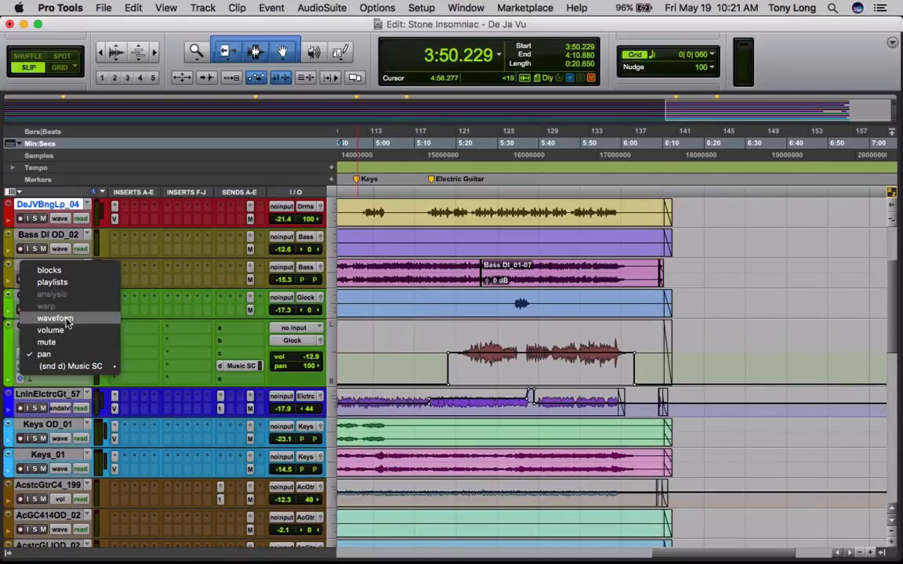
click(66, 320)
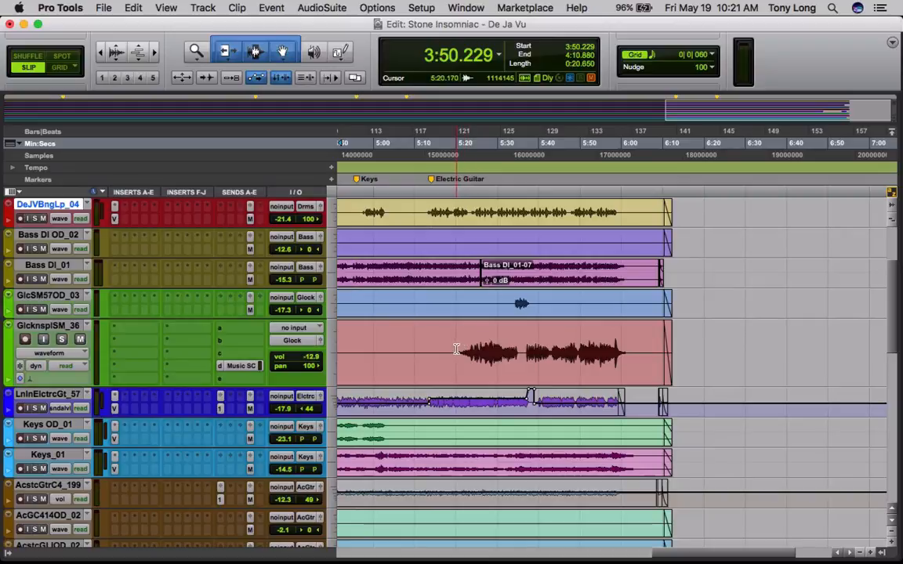
Select the glockenspiel part from 5:20.170 to 6:01.130 and open the Glock bus's Virtual Mix Rack in the mixer
drag(456, 349, 625, 366)
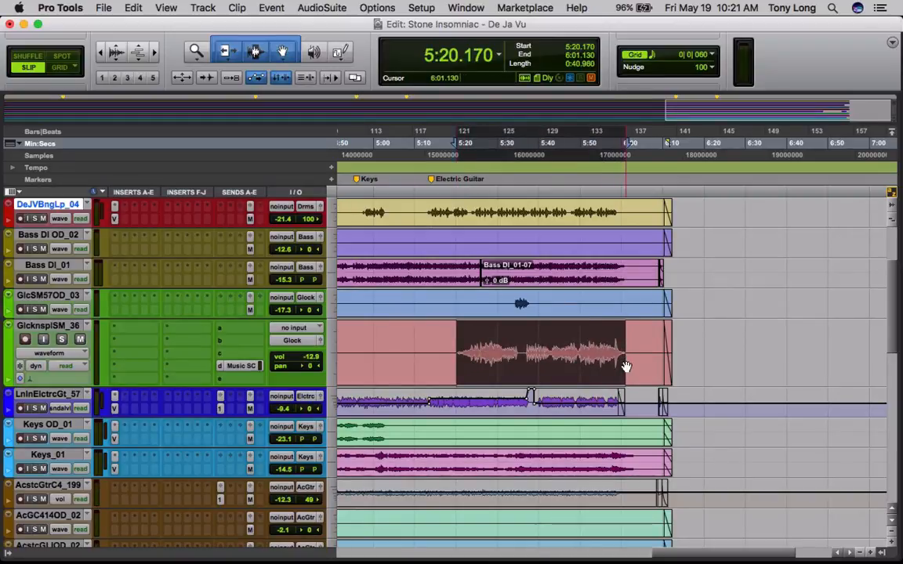
key(super+equal)
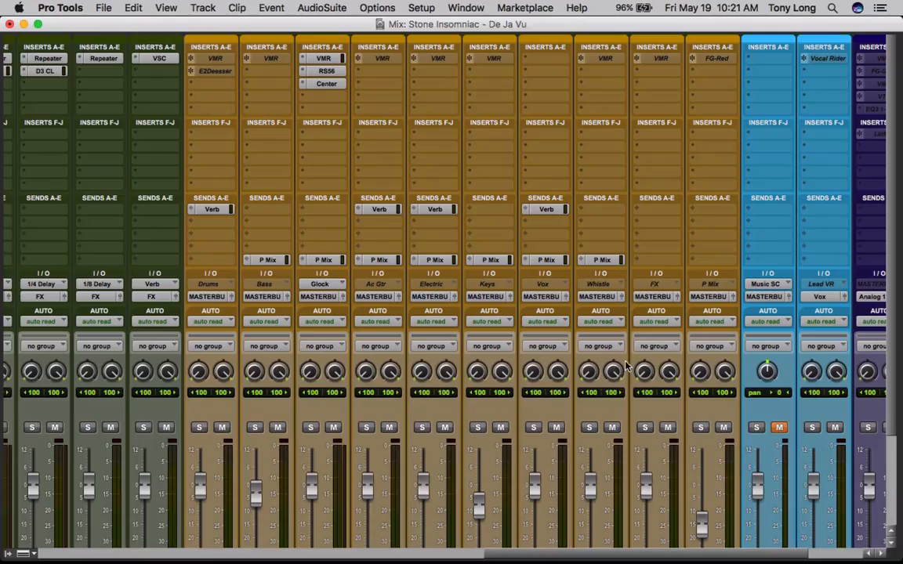
click(329, 60)
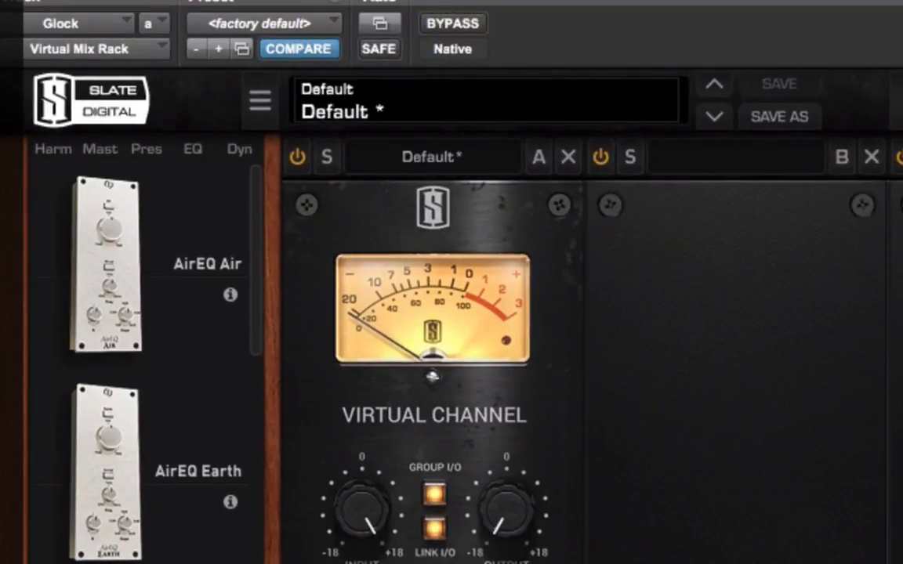
right_click(262, 2)
click(262, 1)
right_click(262, 1)
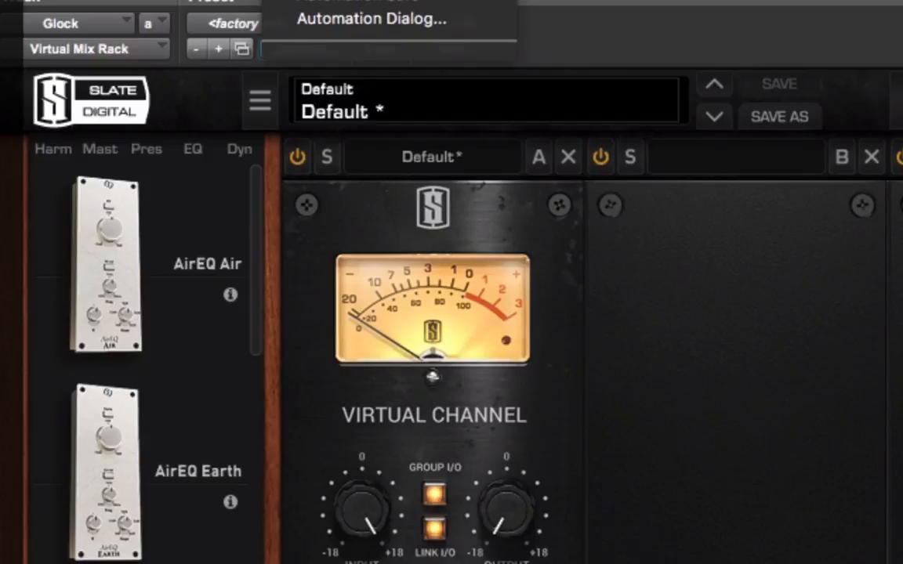
click(314, 2)
Solo the Glock bus and compare its Virtual Channel module off and on during playback, leaving the module active
drag(333, 107, 516, 25)
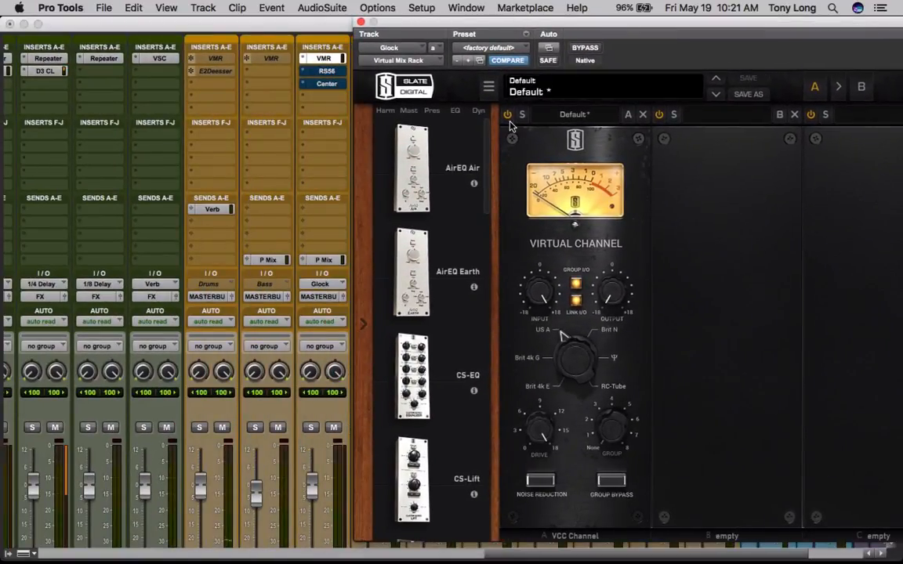
click(310, 427)
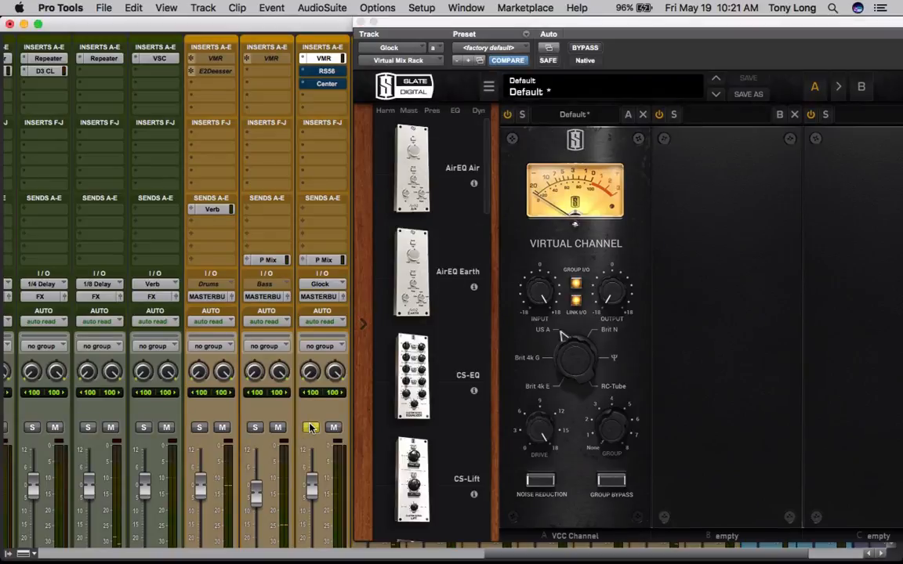
click(508, 116)
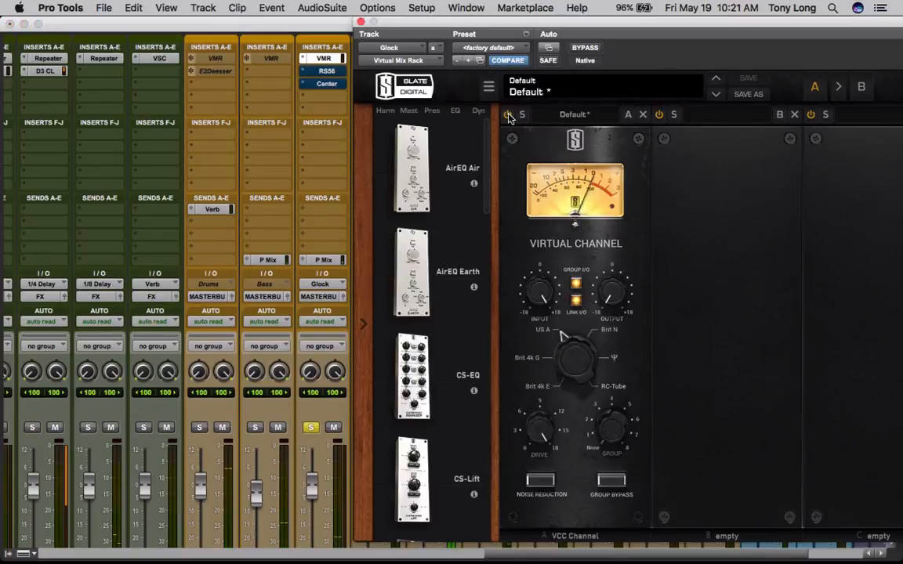
click(508, 116)
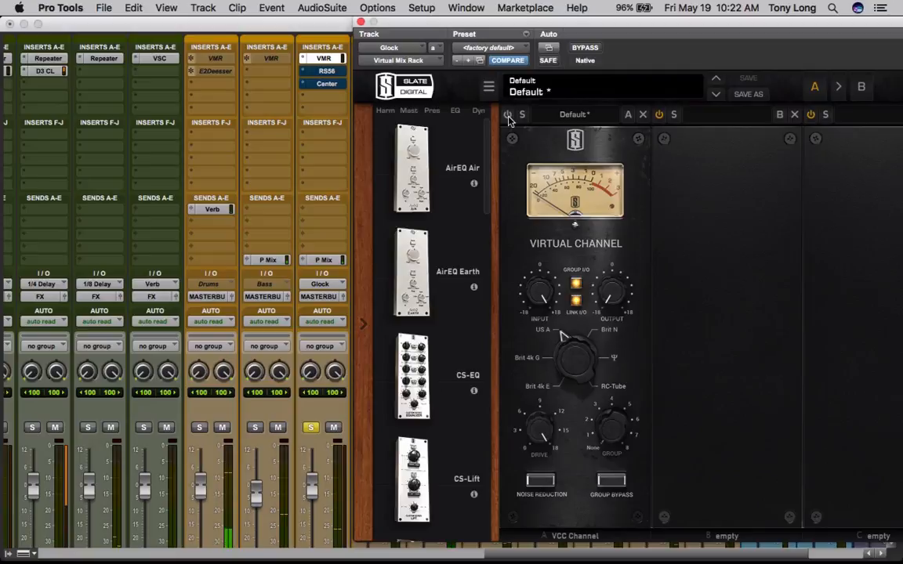
click(507, 115)
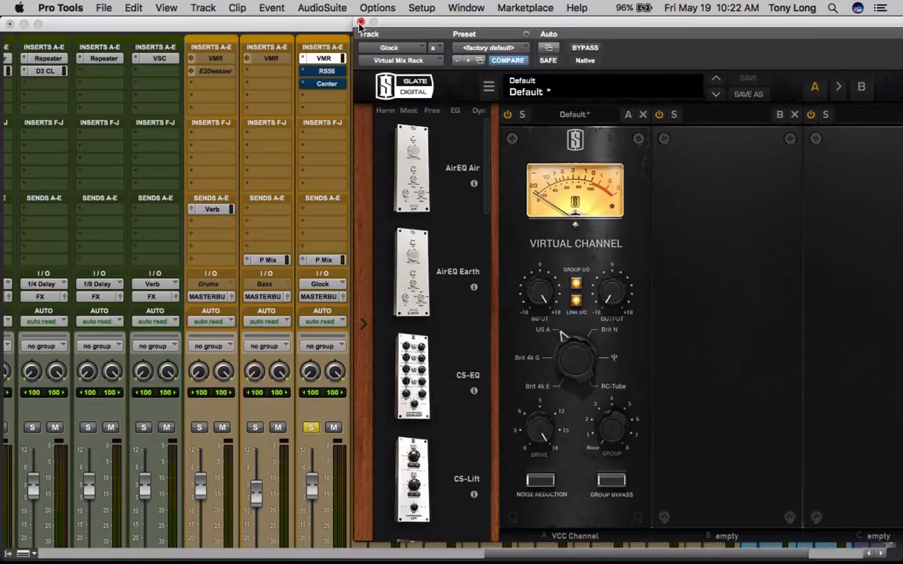
Audition the RS56 equaliser on the soloed Glock bus and take it out of bypass
click(360, 23)
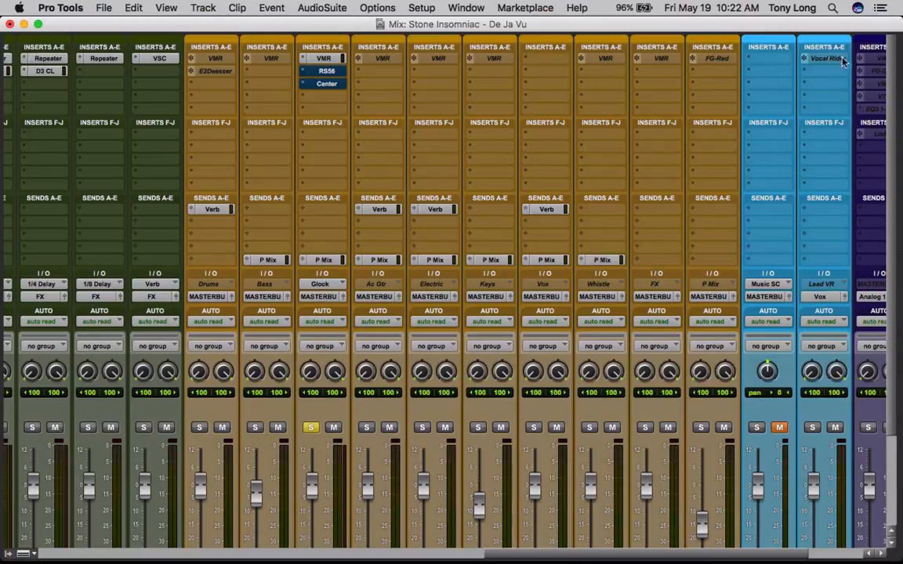
click(327, 72)
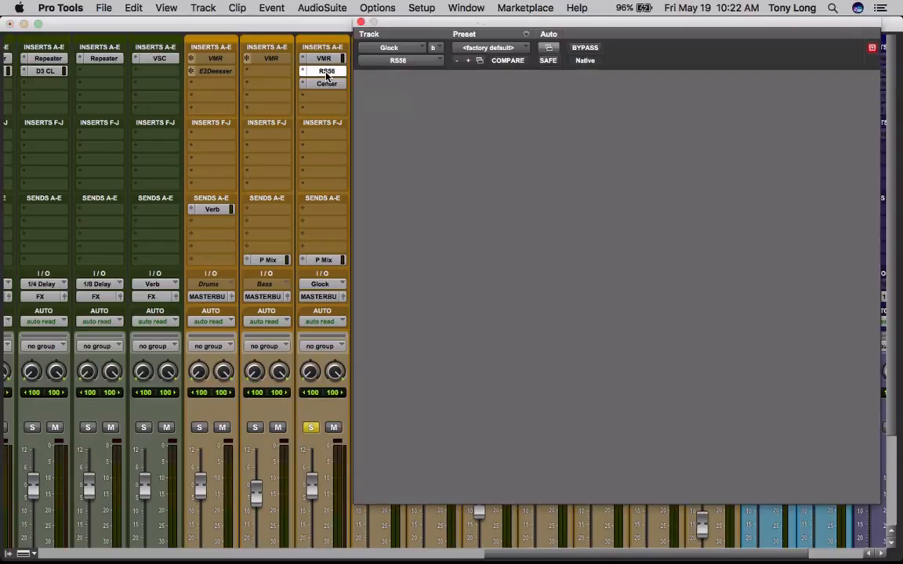
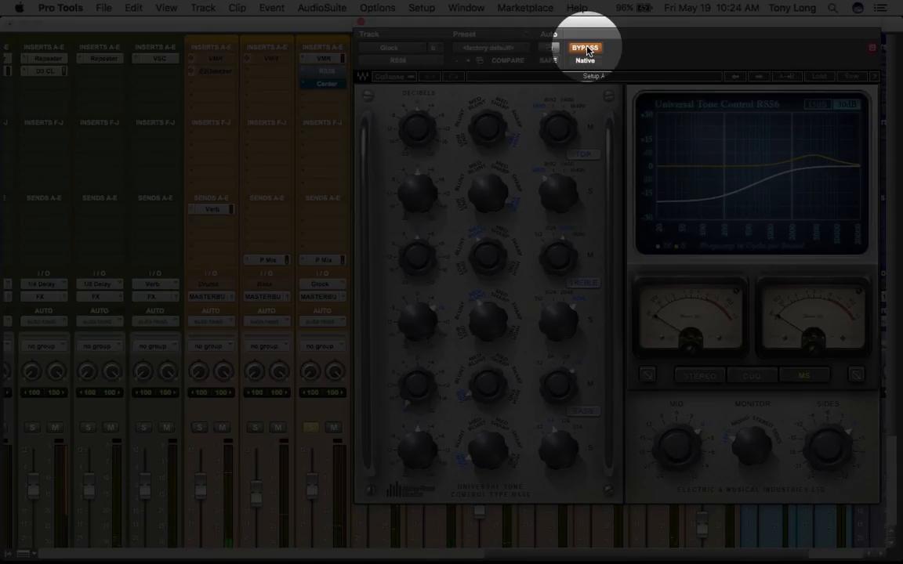
click(587, 50)
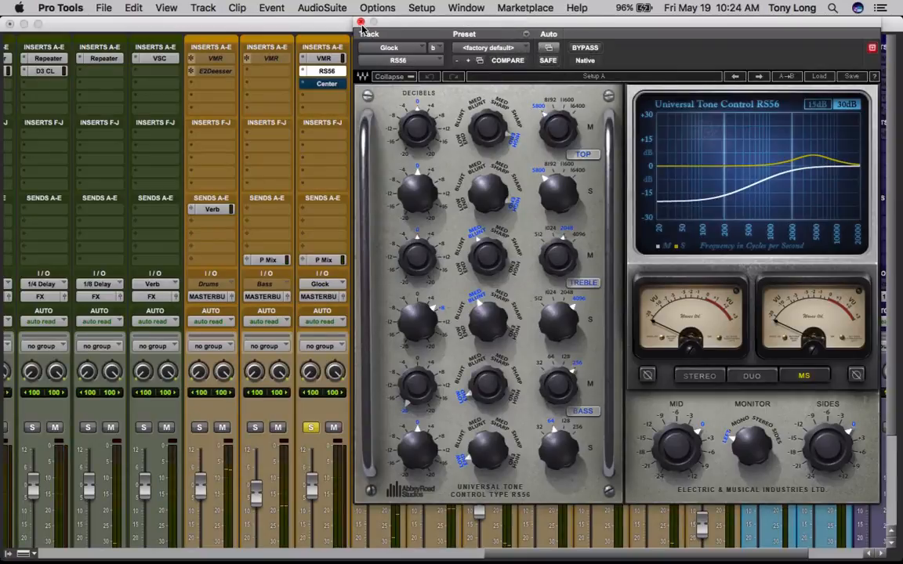
click(361, 24)
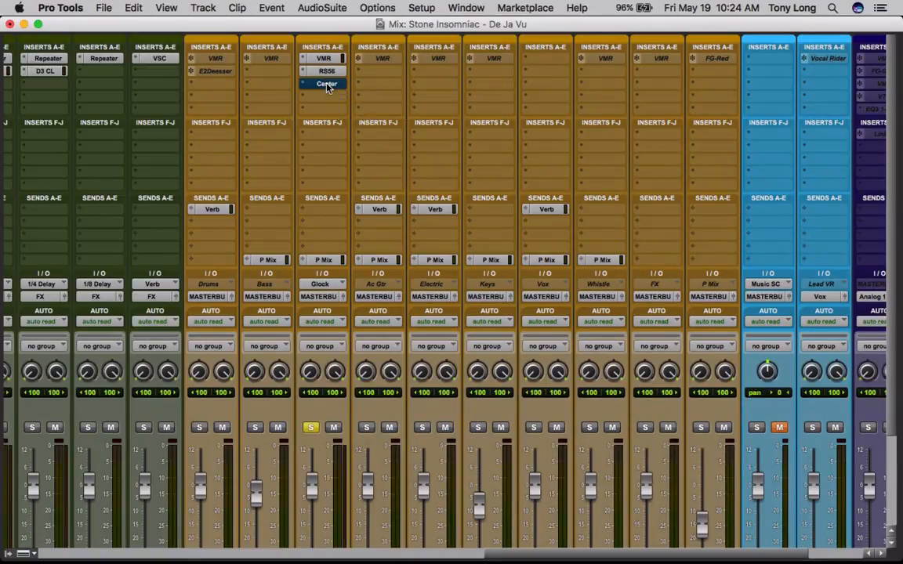
Compare the Glock bus's Center plug-in bypassed and active during playback, leaving it active
click(328, 85)
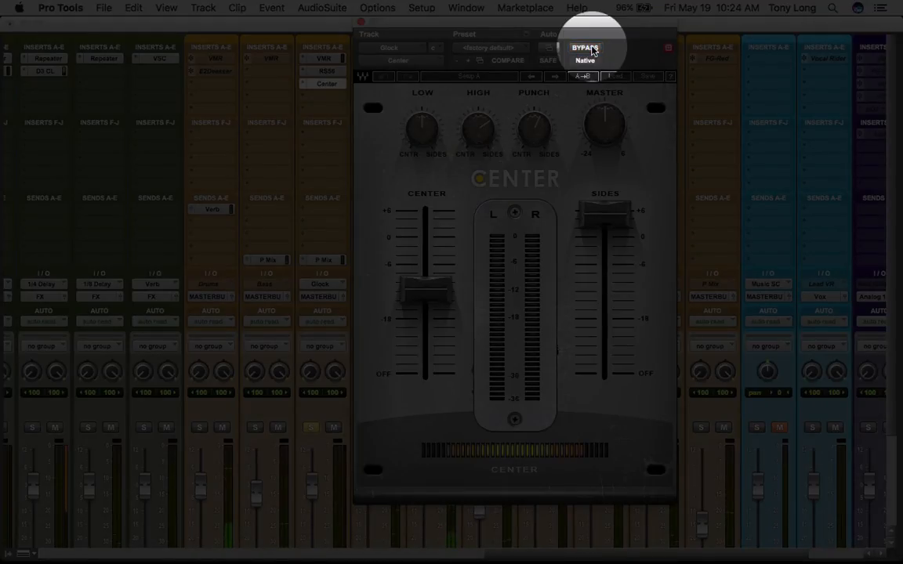
click(592, 52)
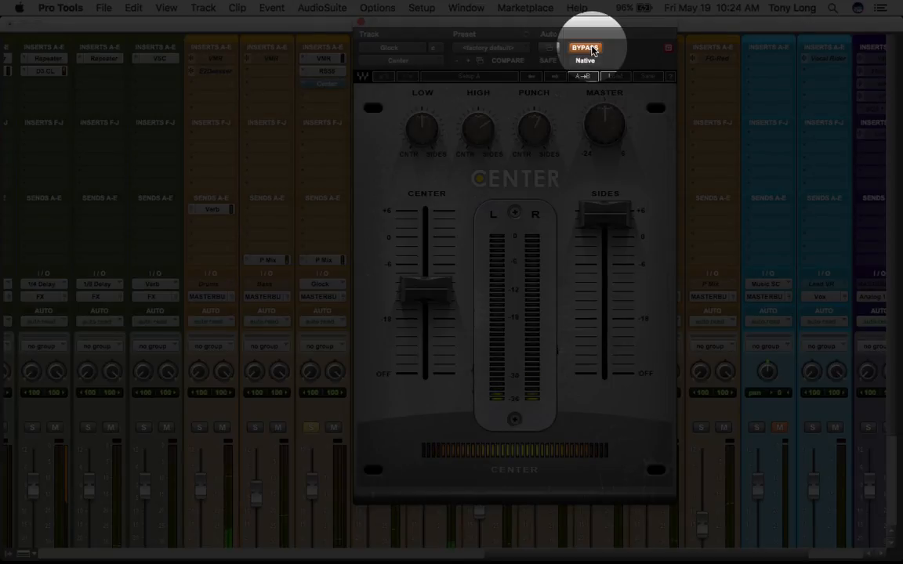
click(592, 52)
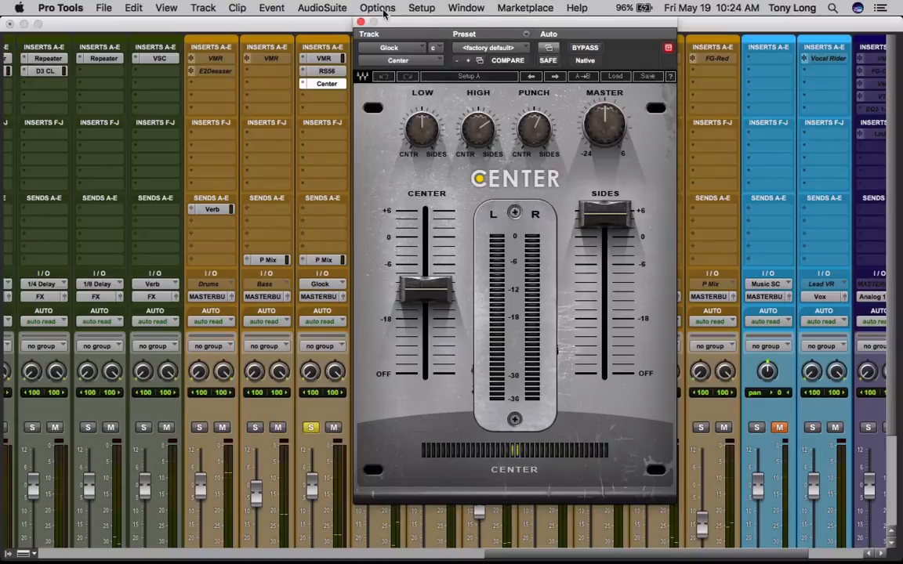
click(361, 23)
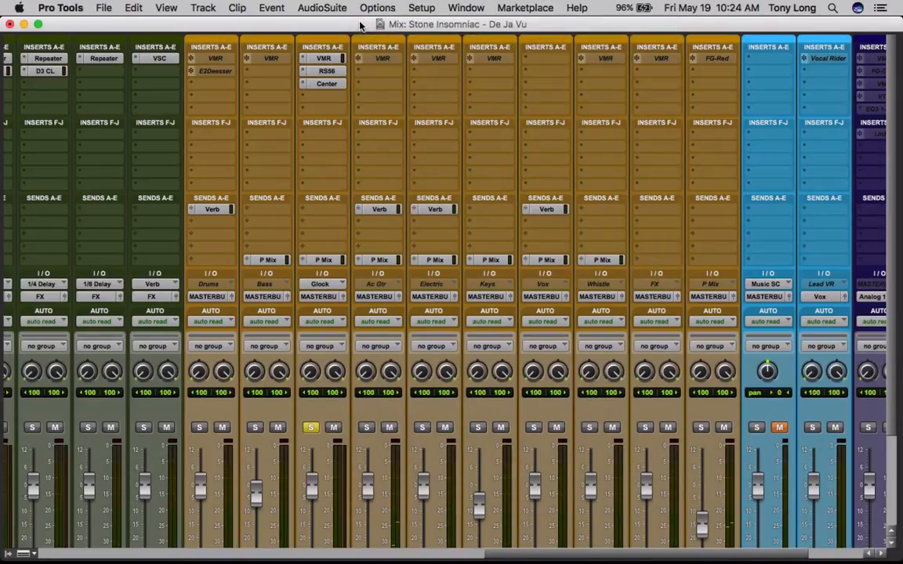
Unsolo the Glock bus and compare its VMR, RS56 and Center inserts bypassed and active in the full mix, leaving them active
click(312, 428)
key(super+equal)
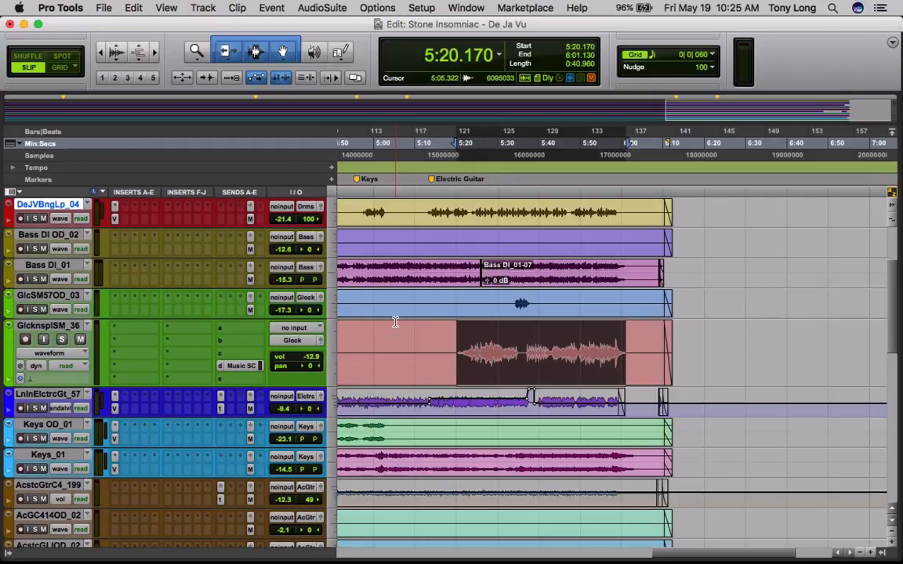
key(super+equal)
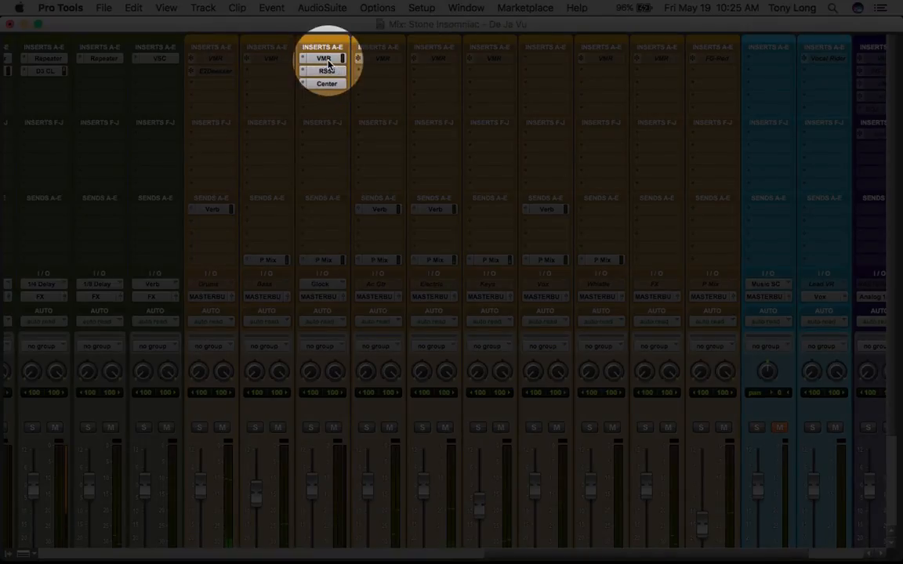
shift+super+click(329, 63)
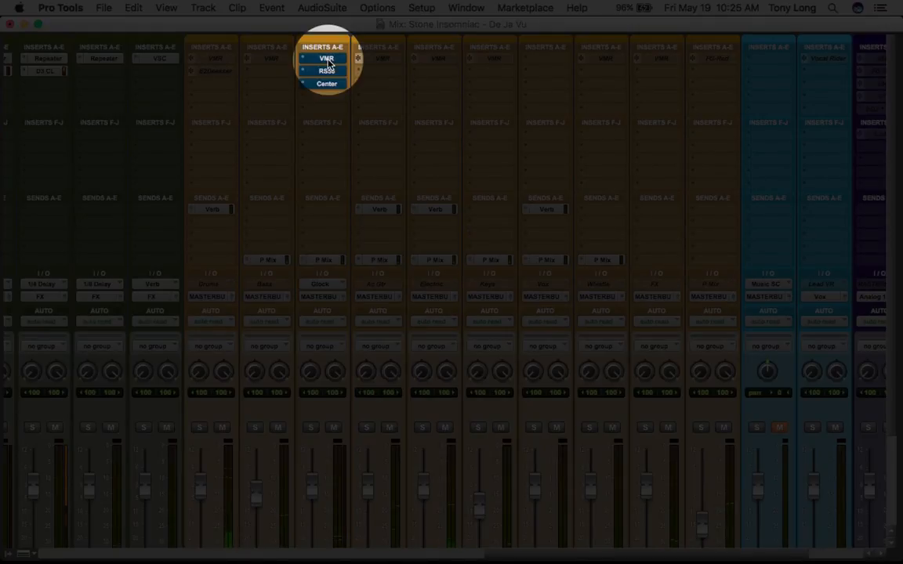
shift+super+click(329, 62)
key(shift+a)
key(shift+a)
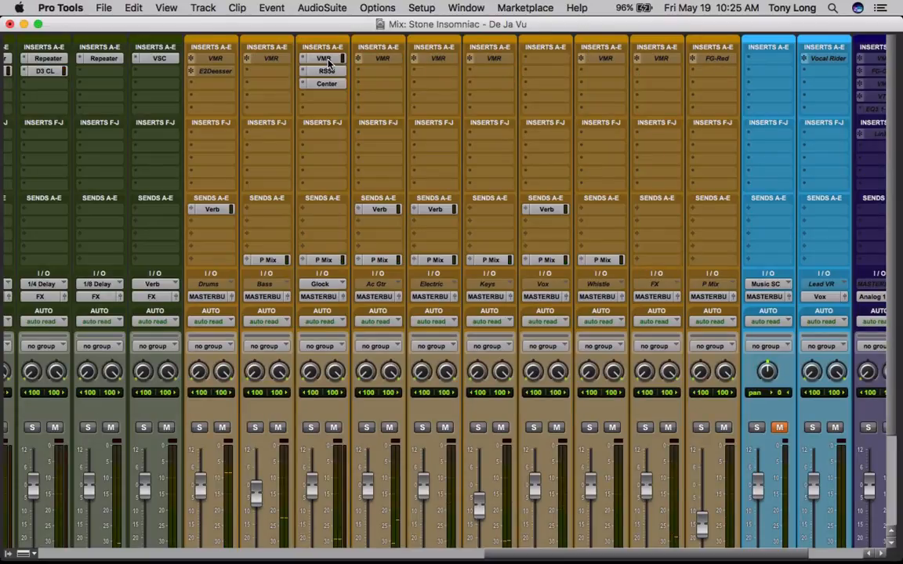
Find the LnInElG_57 electric guitar track in the mixer and solo it
key(super+equal)
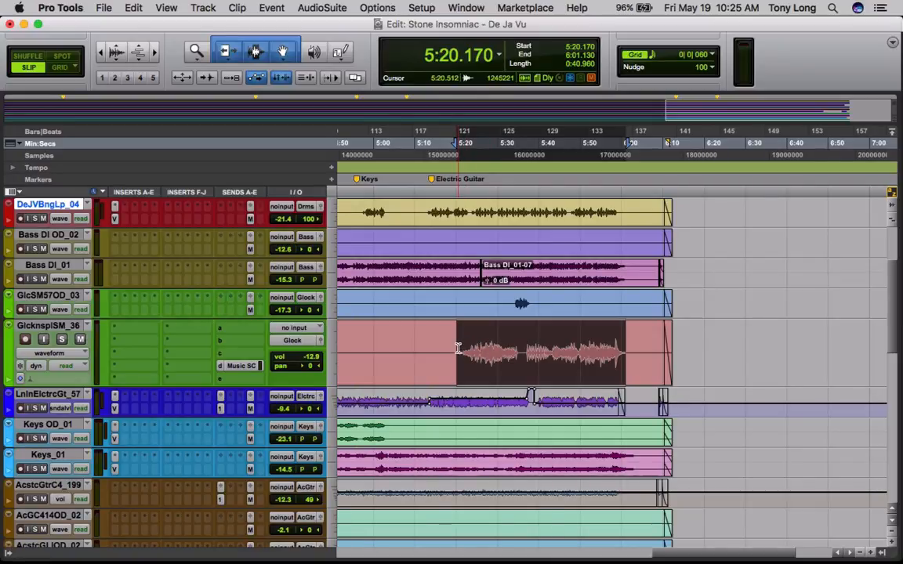
key(super+equal)
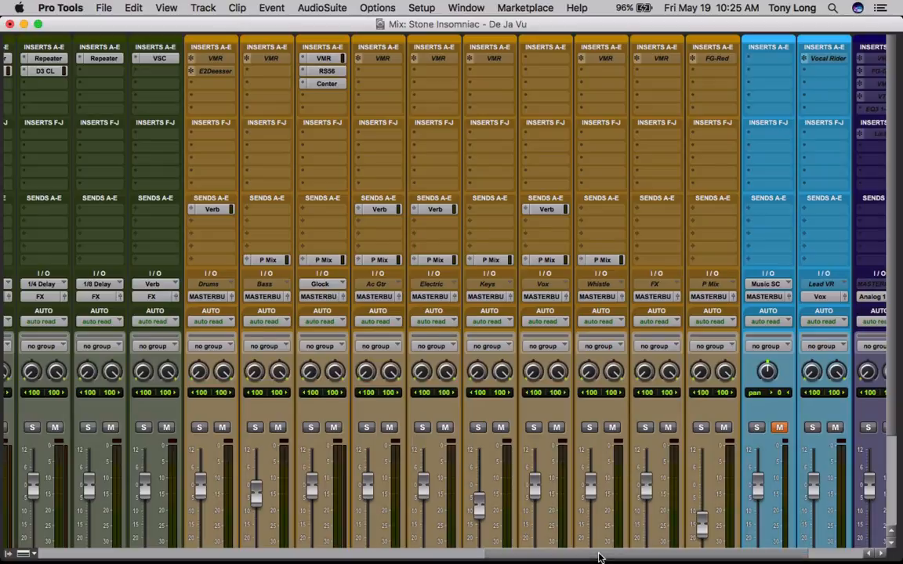
drag(598, 556, 338, 499)
scroll(261, 449, left, 5)
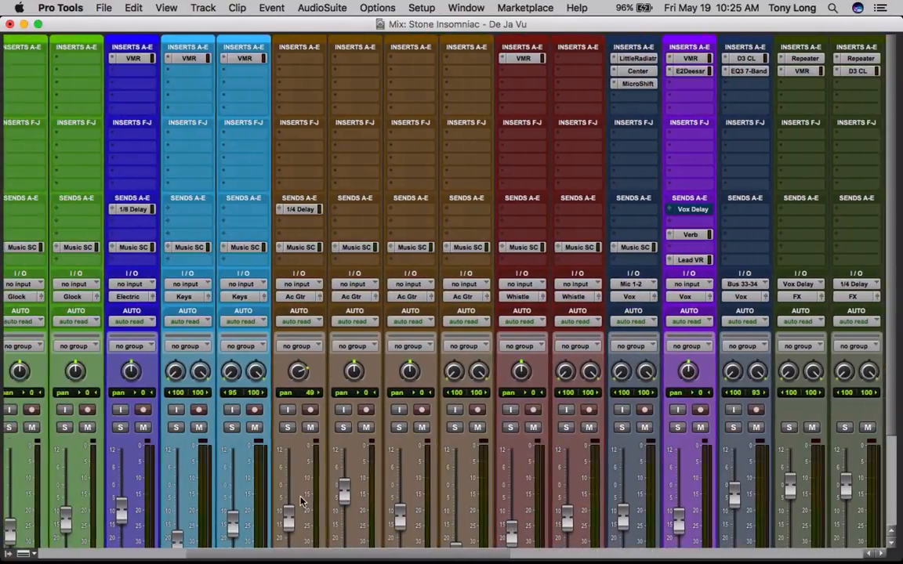
scroll(394, 320, down, 3)
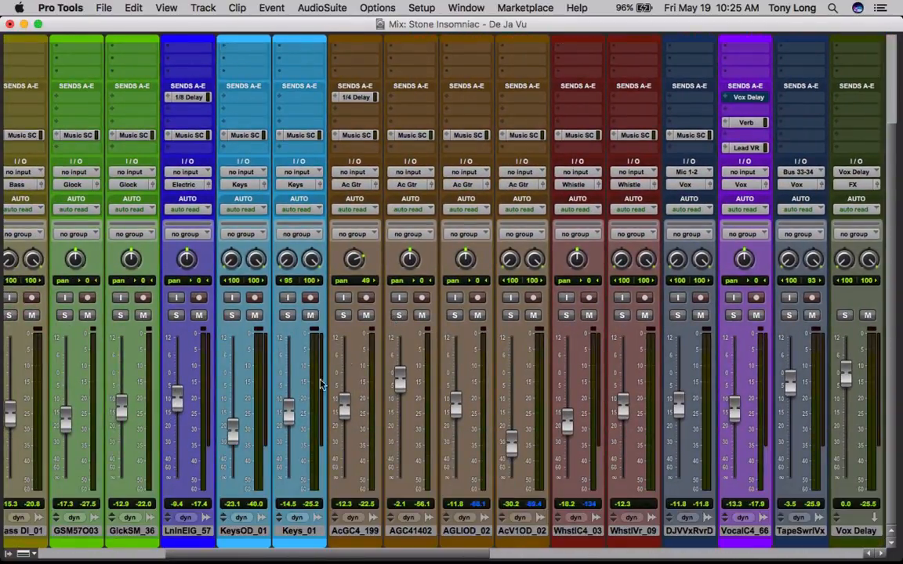
scroll(199, 508, up, 3)
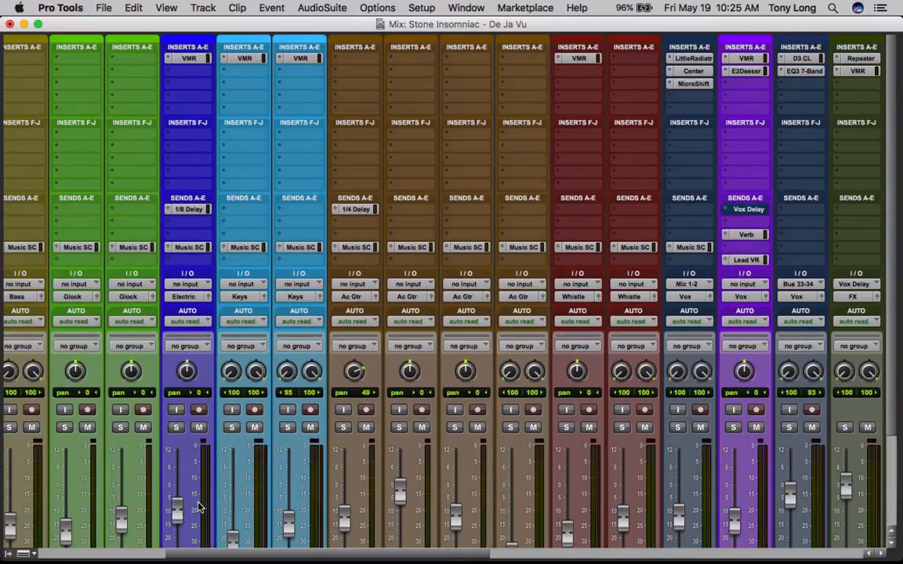
scroll(198, 508, down, 3)
scroll(193, 534, up, 3)
click(175, 427)
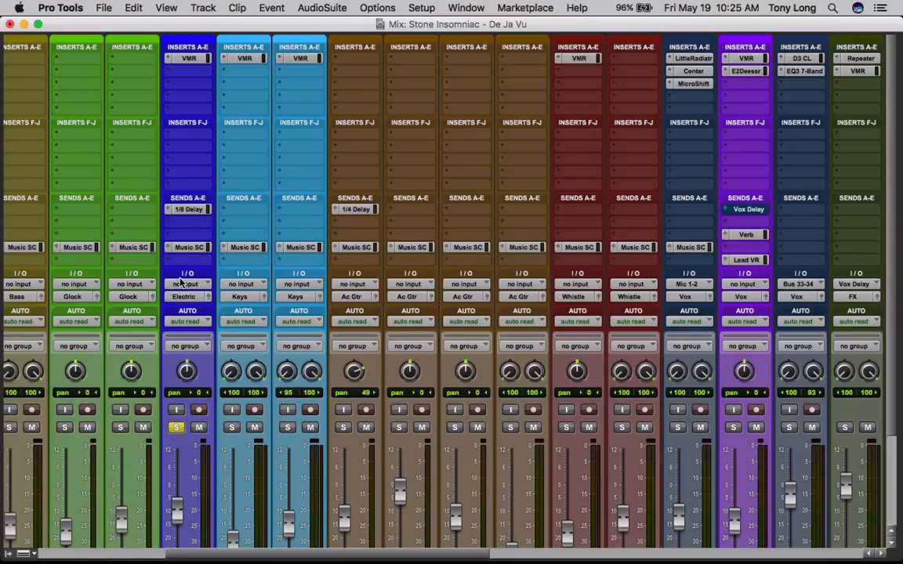
Open the electric guitar's Virtual Mix Rack, toggle its CS-Lift module and inspect the FG-S filter and the gain and frequency of each EQ band
click(189, 59)
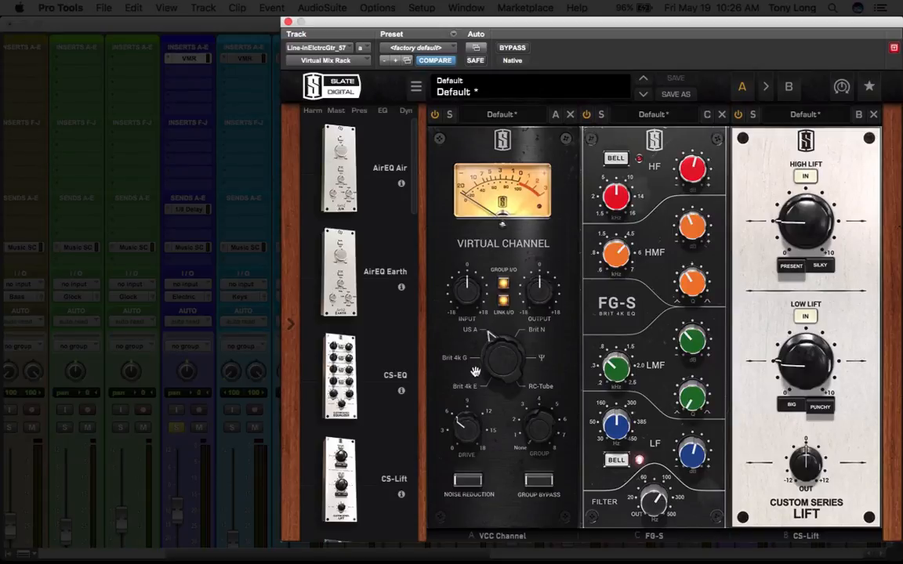
click(739, 117)
mouse_move(652, 499)
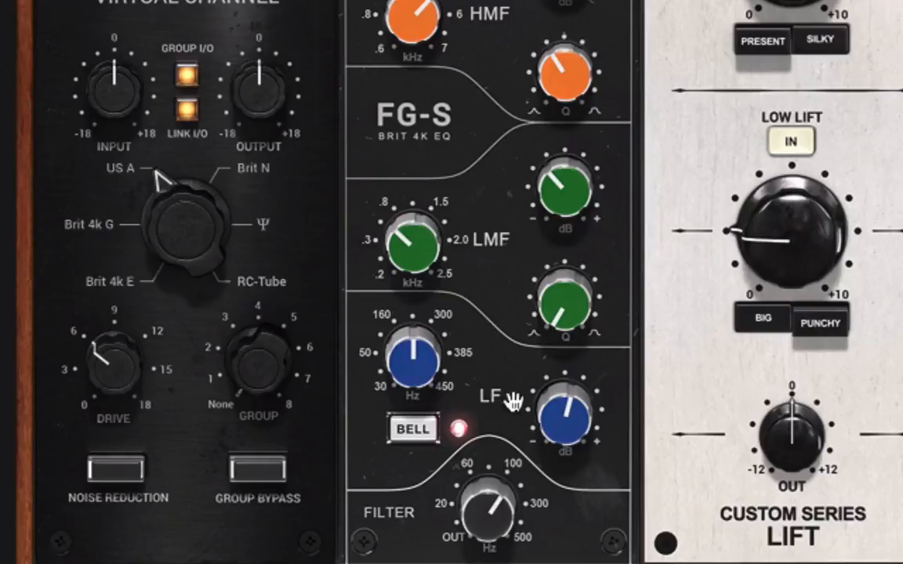
mouse_move(552, 411)
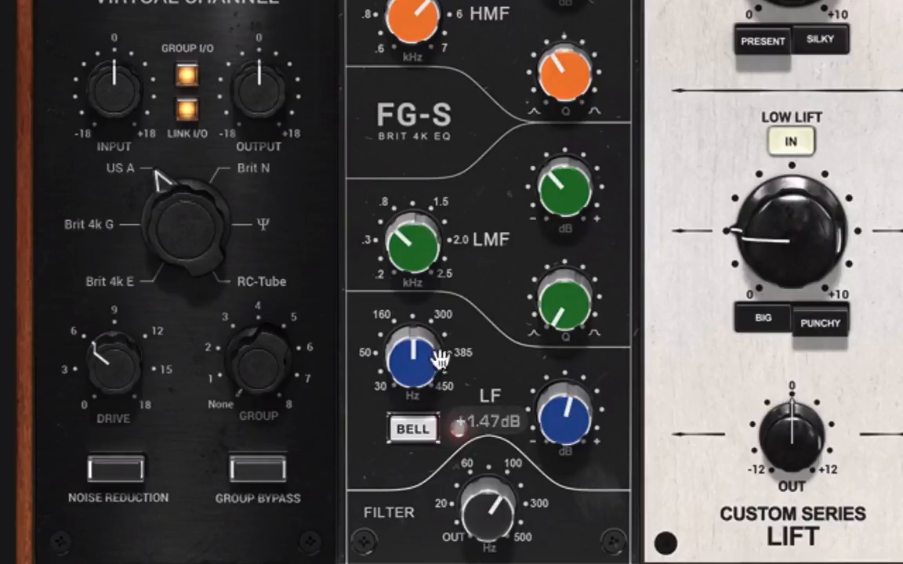
mouse_move(414, 362)
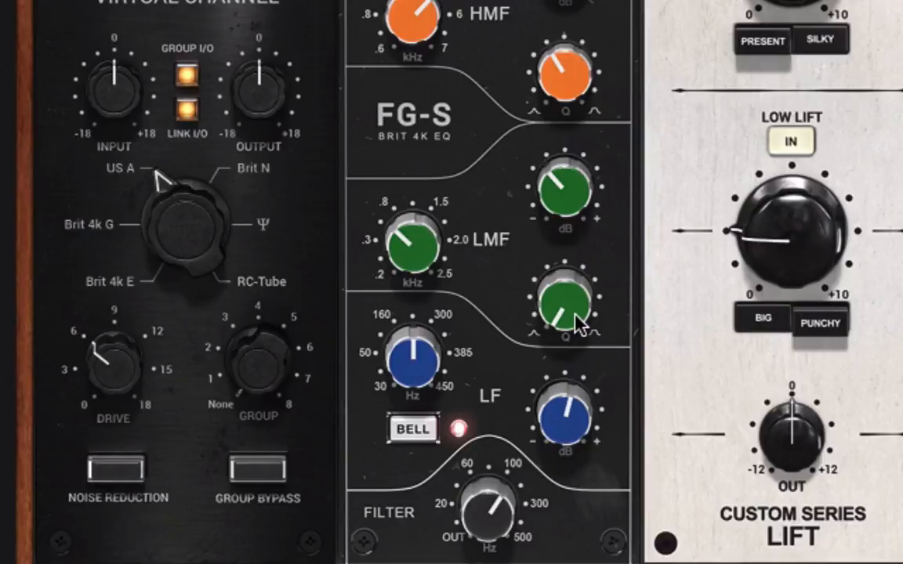
mouse_move(579, 197)
mouse_move(423, 262)
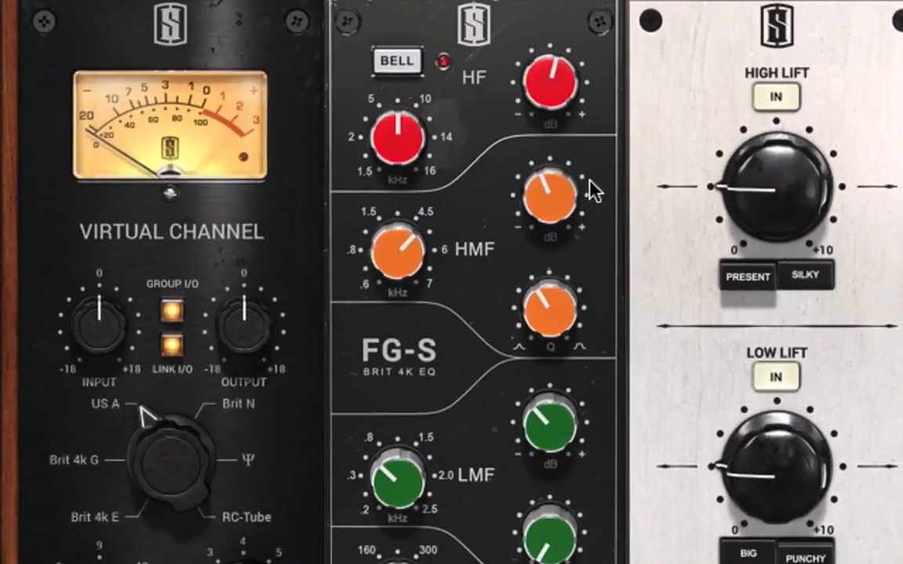
mouse_move(545, 192)
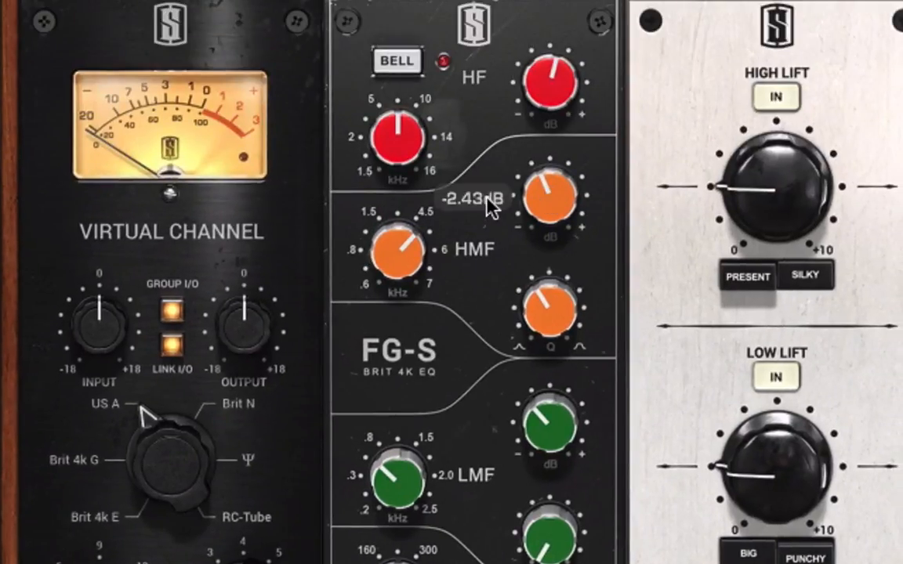
mouse_move(392, 261)
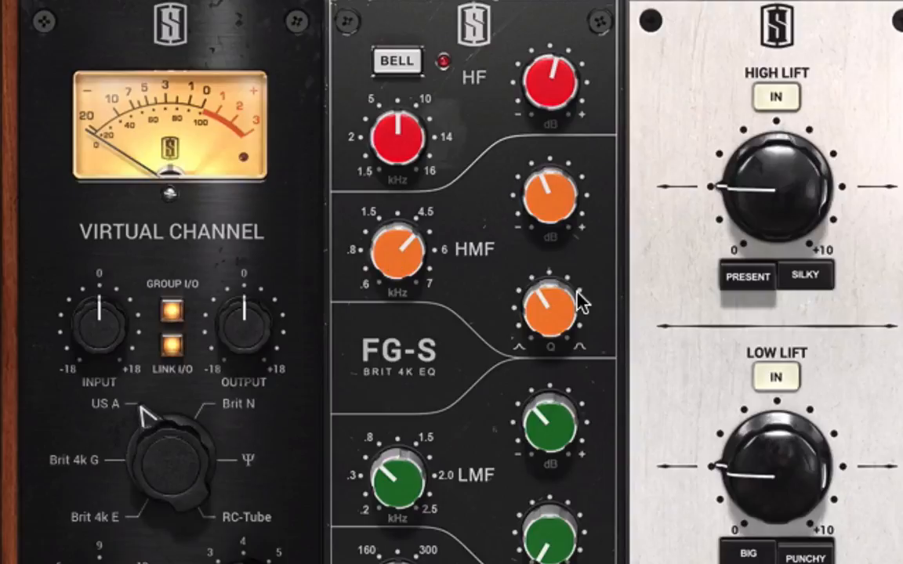
mouse_move(552, 69)
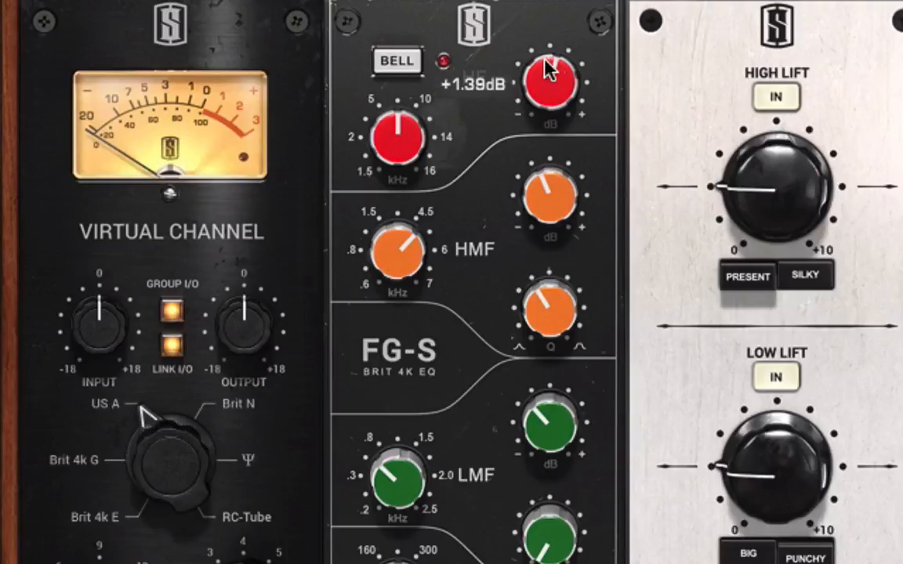
mouse_move(405, 137)
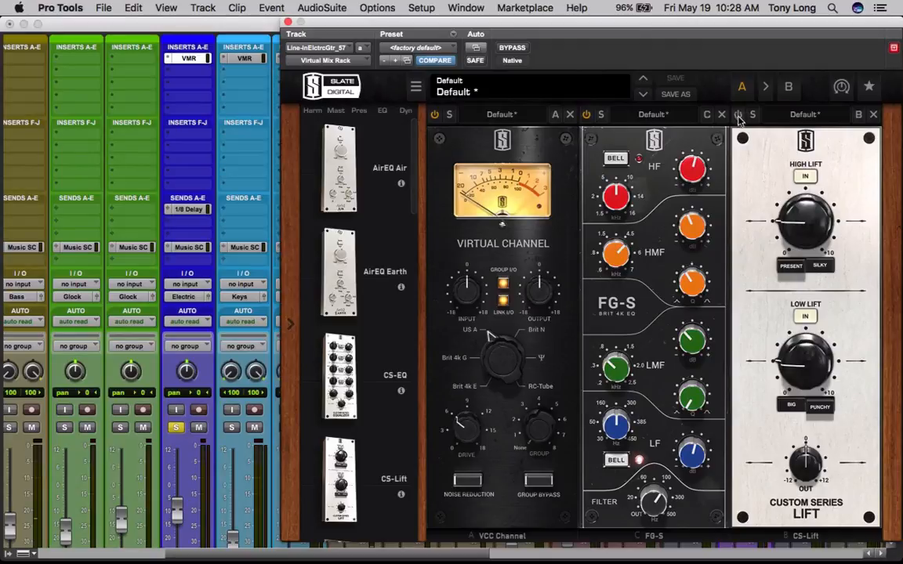
click(289, 24)
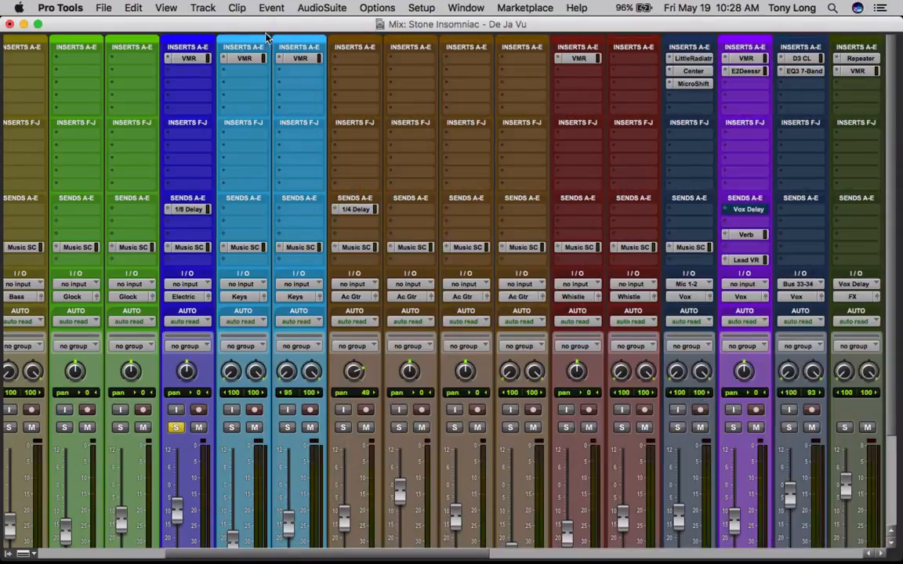
Unsolo the electric guitar track and select both the KeysOD_01 and Keys_01 tracks
click(177, 427)
scroll(259, 451, down, 5)
click(241, 530)
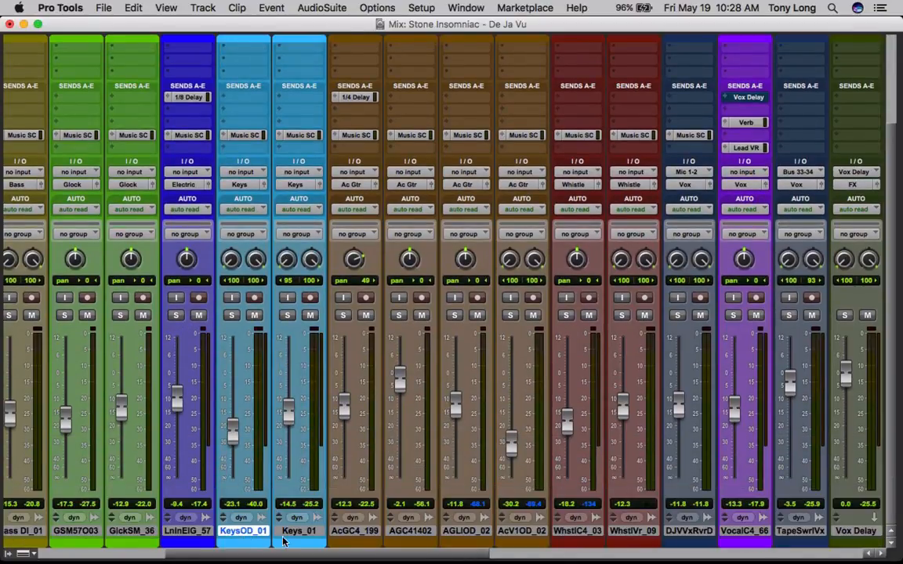
click(300, 532)
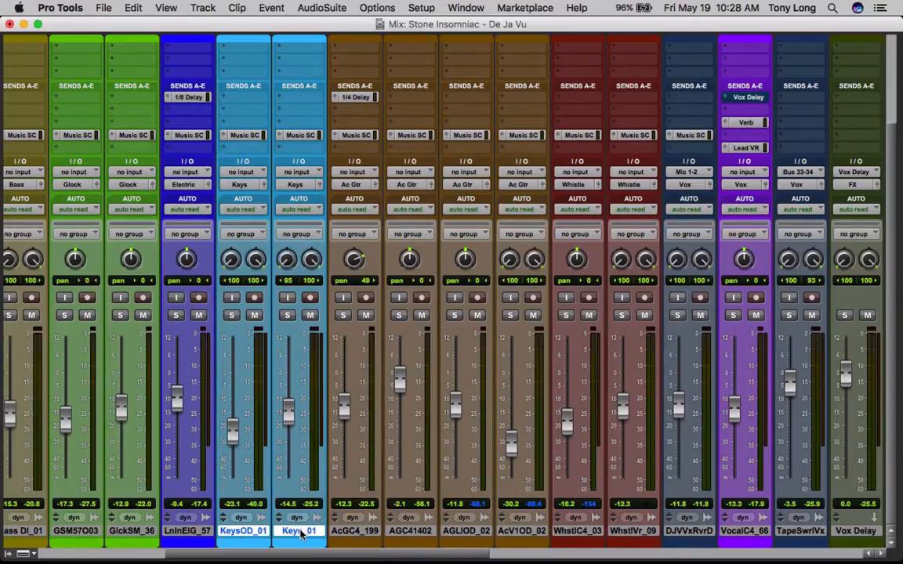
Inspect the Virtual Channel settings in the Virtual Mix Rack of the KeysOD_01 and Keys_01 tracks
scroll(292, 352, up, 5)
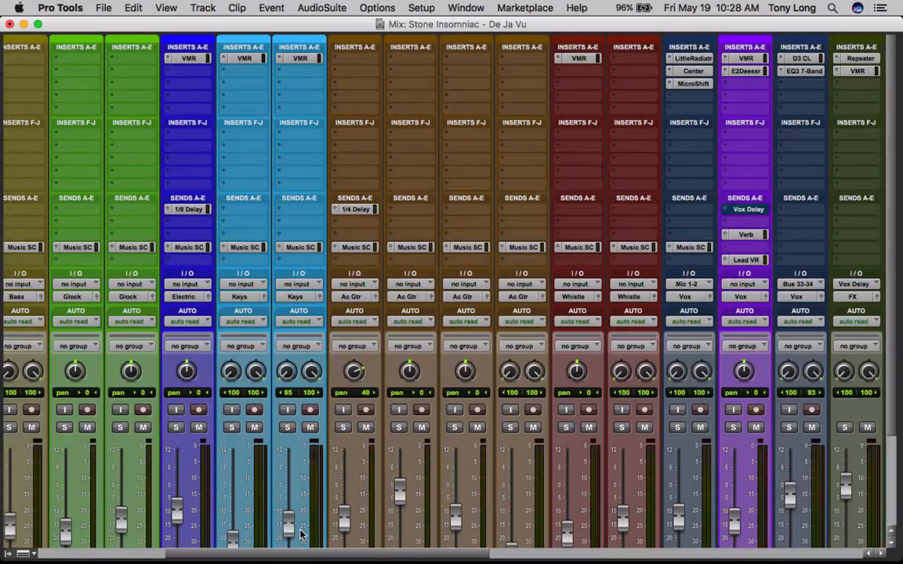
click(246, 59)
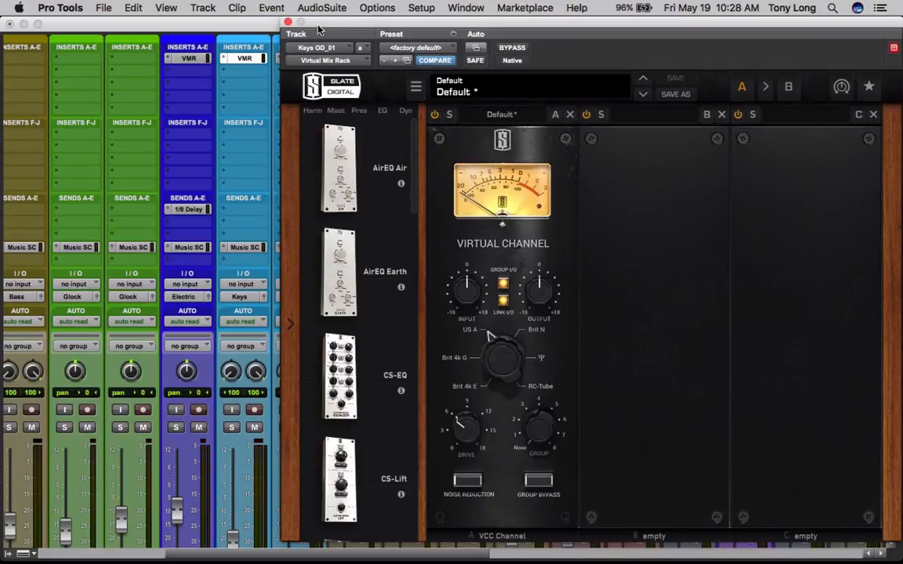
click(288, 22)
click(296, 60)
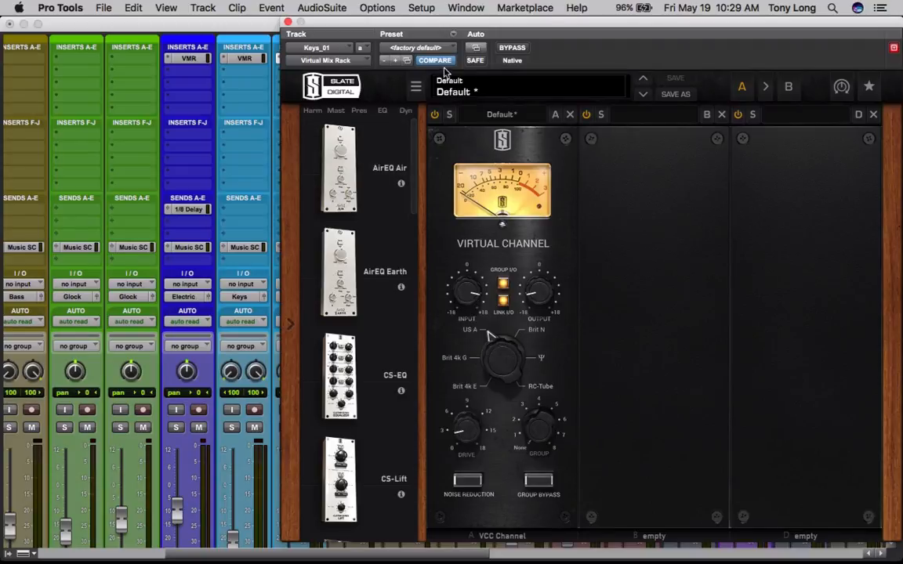
click(288, 22)
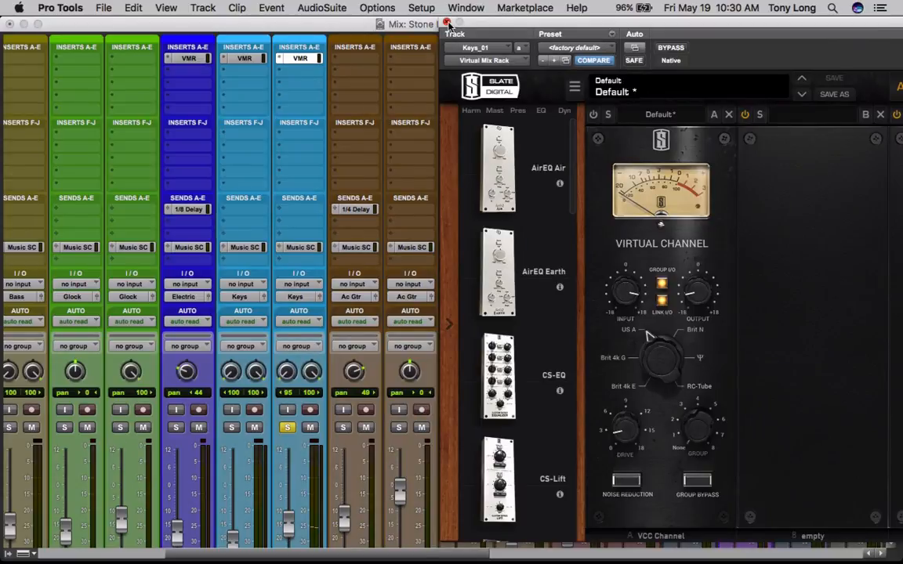
Recheck the Virtual Channel settings in the Keys_01 Virtual Mix Rack, close it and unsolo the track
click(446, 24)
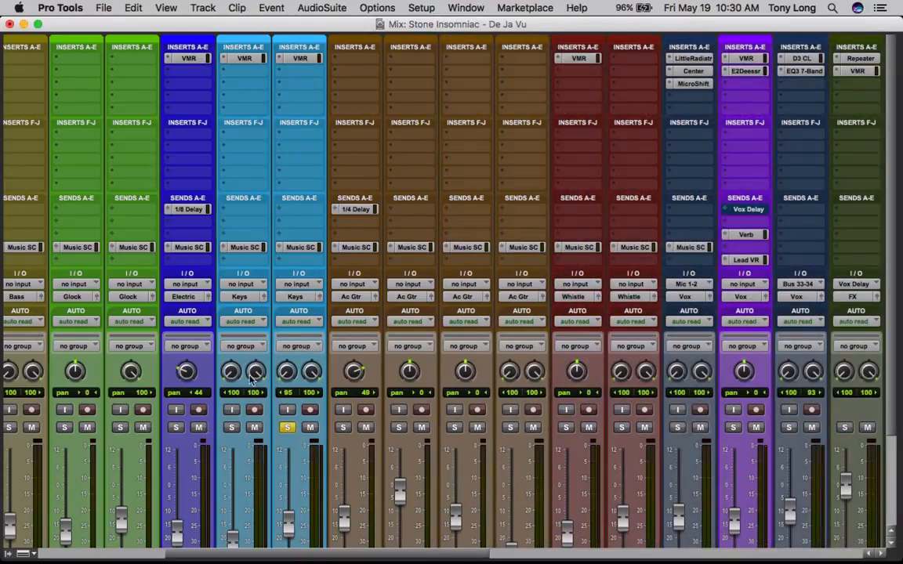
click(304, 62)
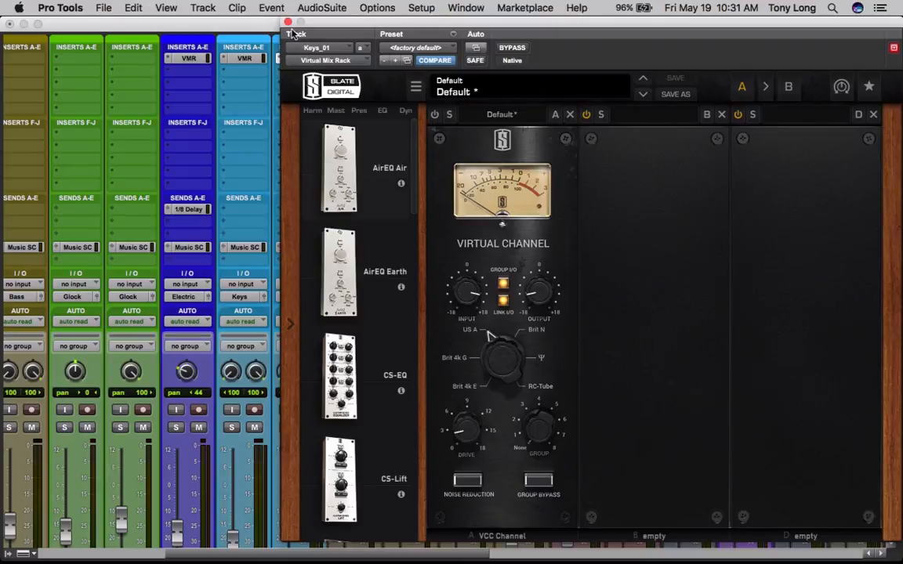
click(288, 22)
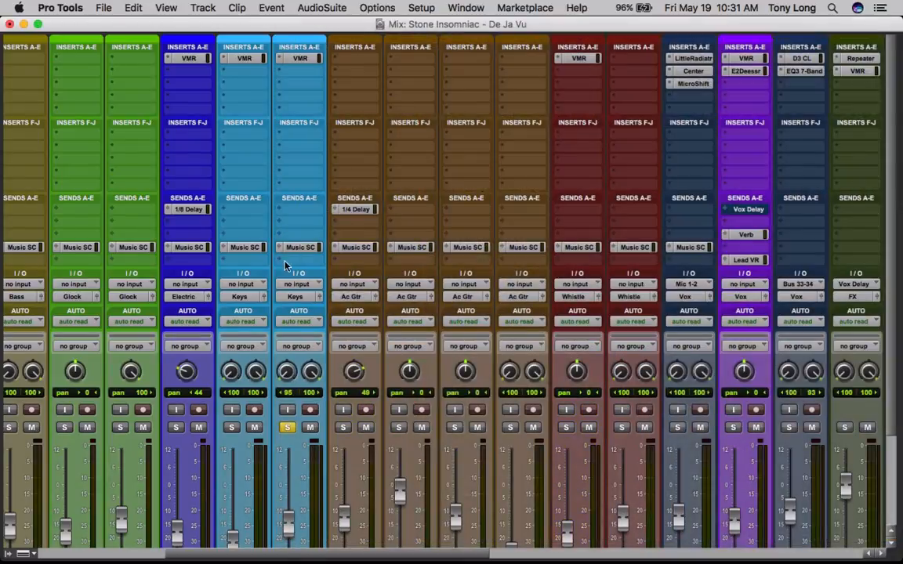
click(286, 430)
scroll(409, 484, down, 5)
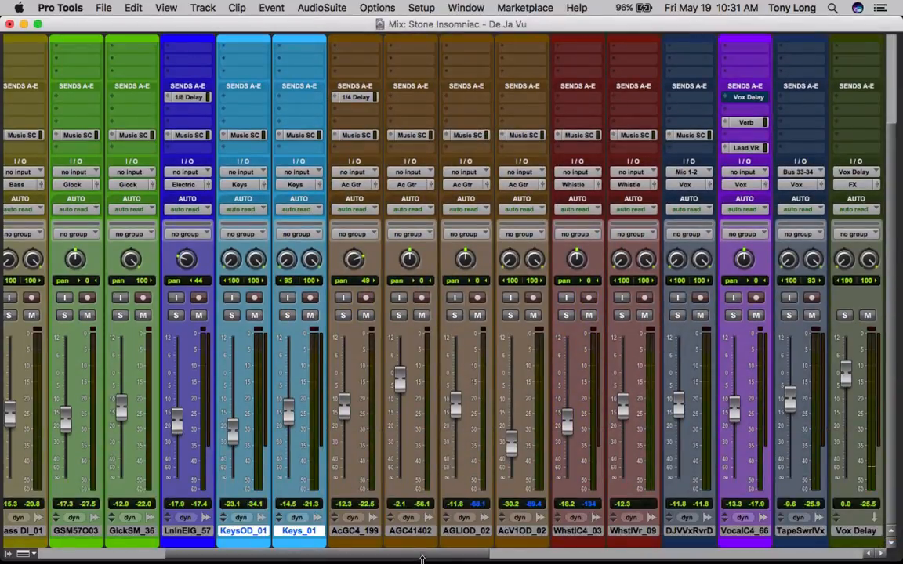
Examine the 1/4 Delay send on the AcGC4_199 acoustic guitar track and the inserts and sends of the whistle tracks
scroll(427, 470, up, 3)
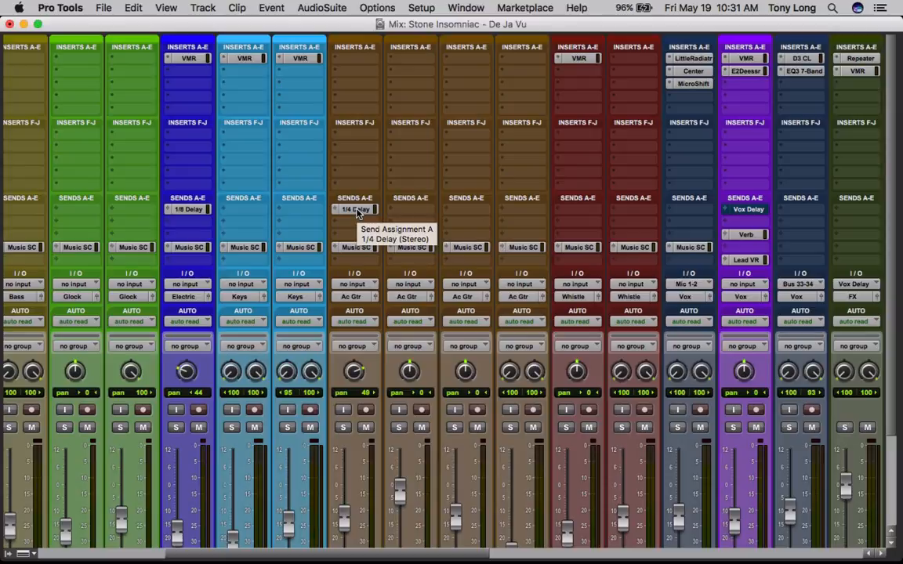
scroll(359, 215, down, 3)
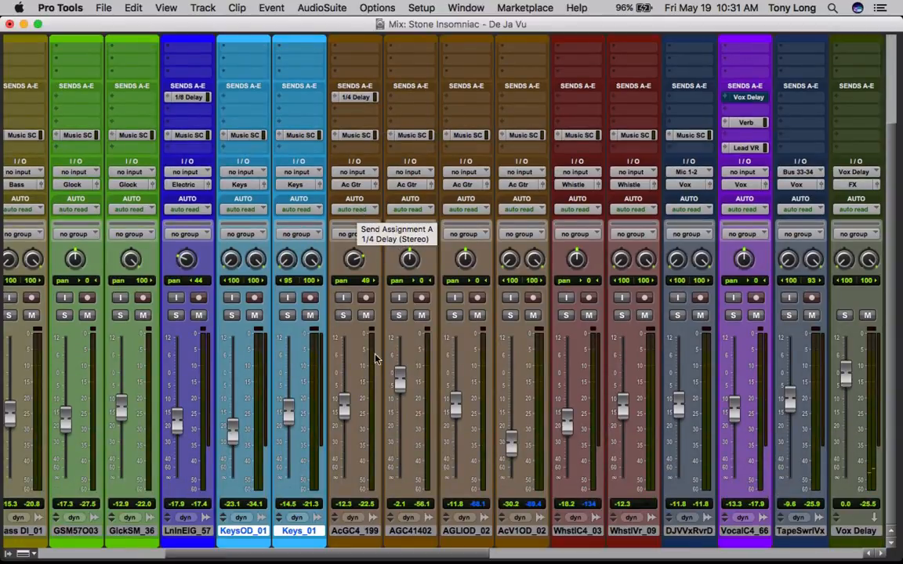
scroll(425, 561, right, 2)
scroll(426, 561, right, 4)
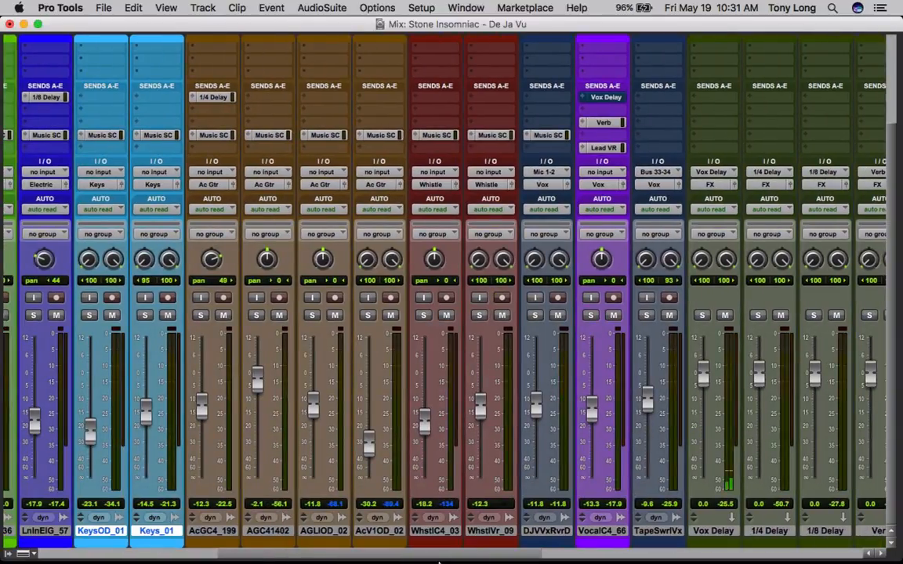
scroll(394, 486, up, 2)
scroll(394, 486, up, 2)
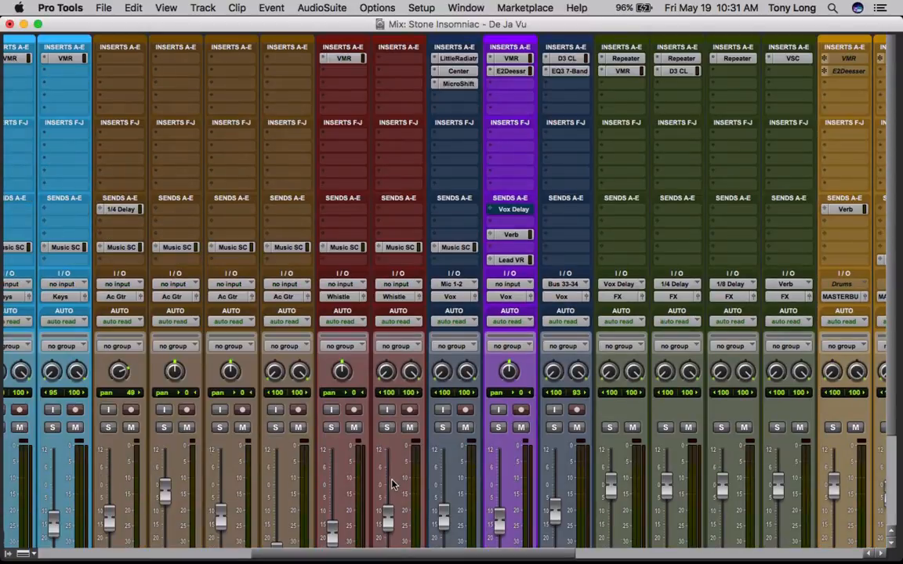
scroll(354, 98, down, 3)
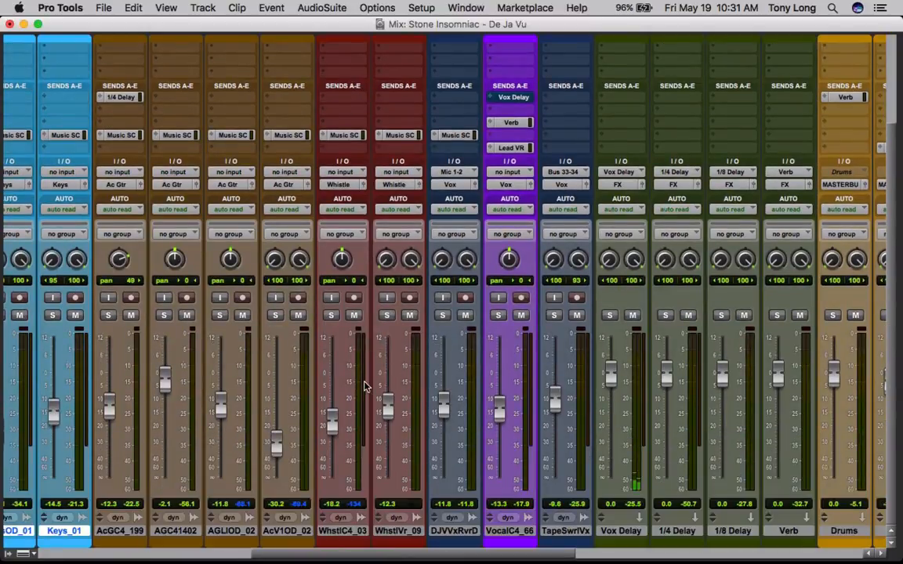
Check the full name of the WhstlC4_03 track and inspect the Virtual Channel in its Virtual Mix Rack
double_click(342, 531)
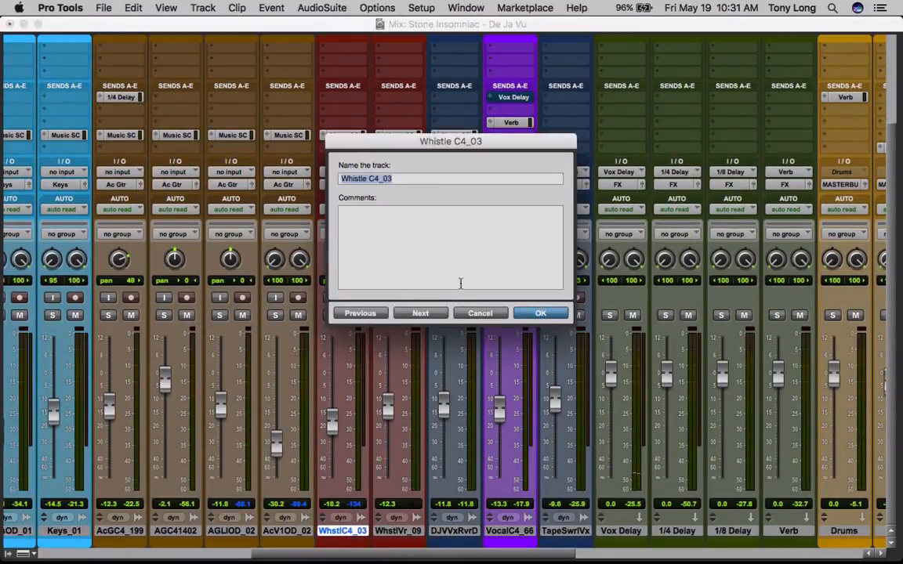
click(461, 314)
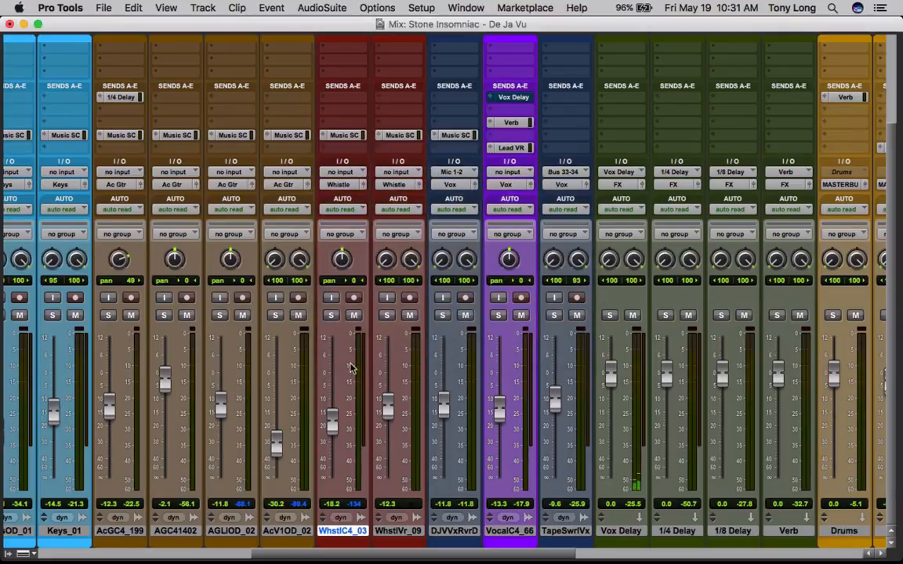
scroll(355, 367, up, 3)
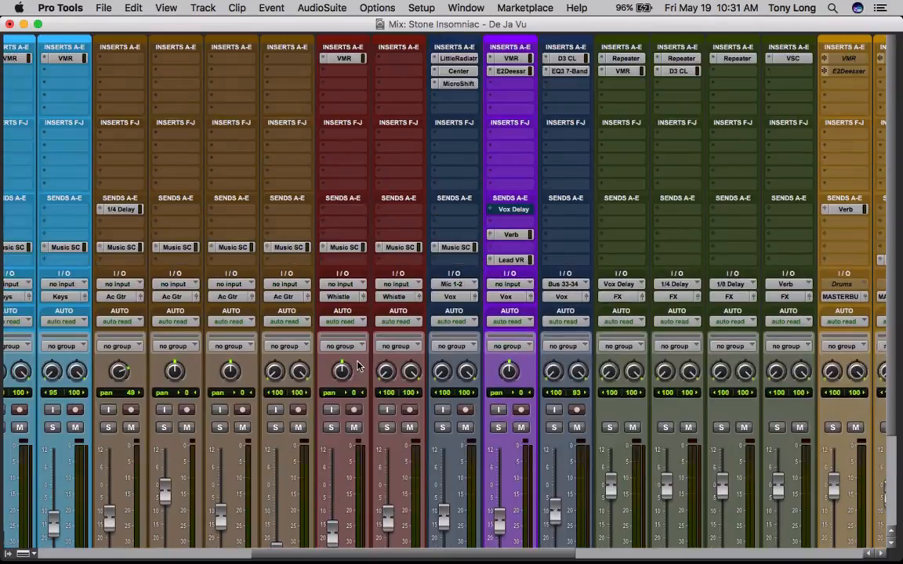
click(339, 61)
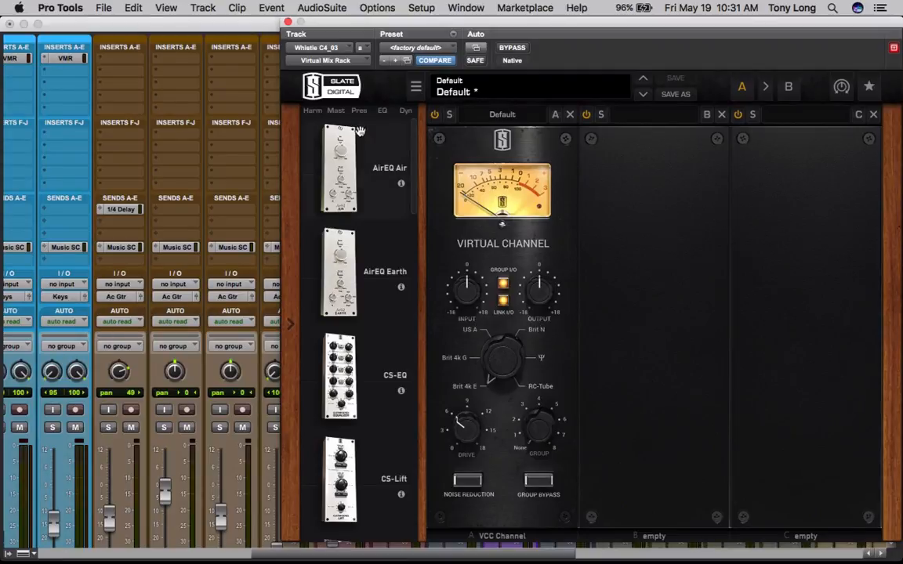
click(288, 24)
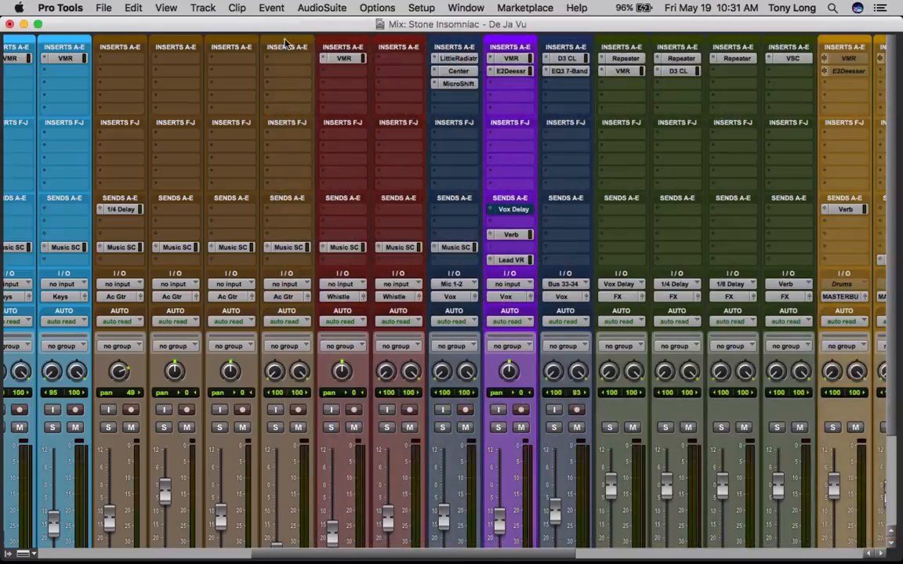
Examine the inserts and full track name of the DJVVxRvrD vocal effects track without renaming it
scroll(415, 282, down, 3)
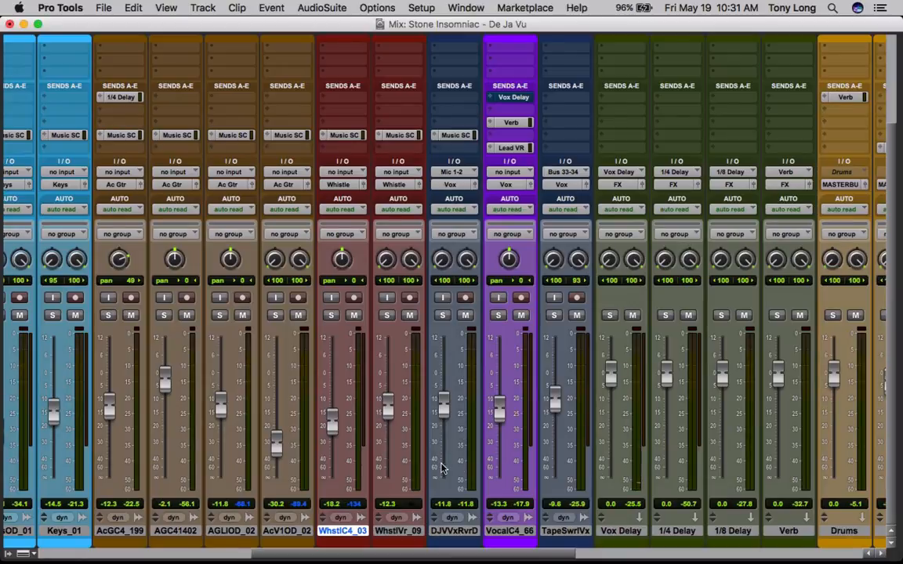
scroll(438, 466, up, 3)
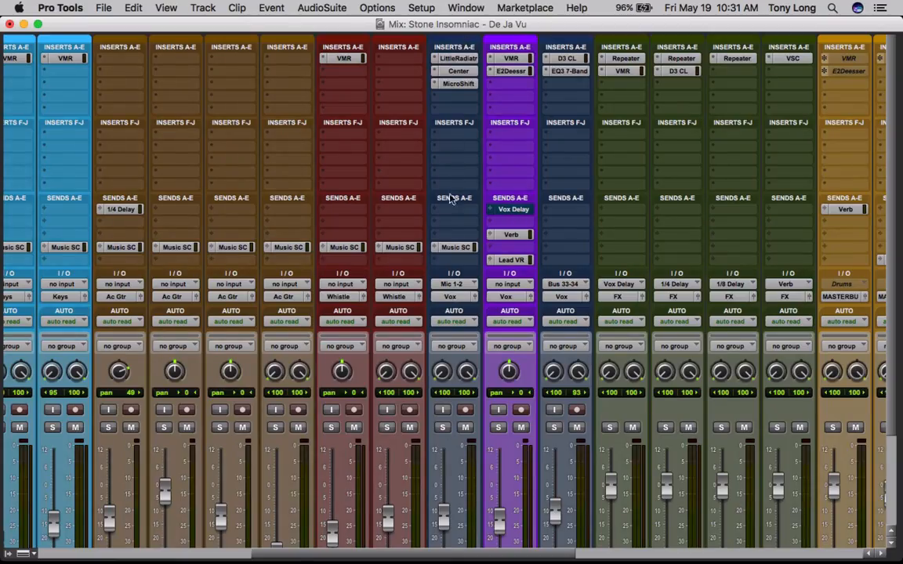
scroll(460, 273, down, 3)
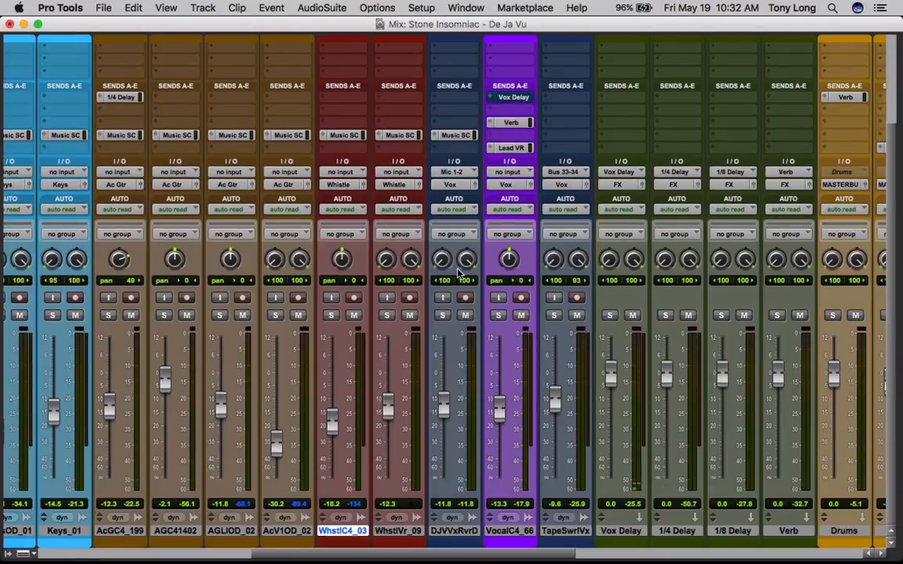
click(454, 531)
double_click(455, 531)
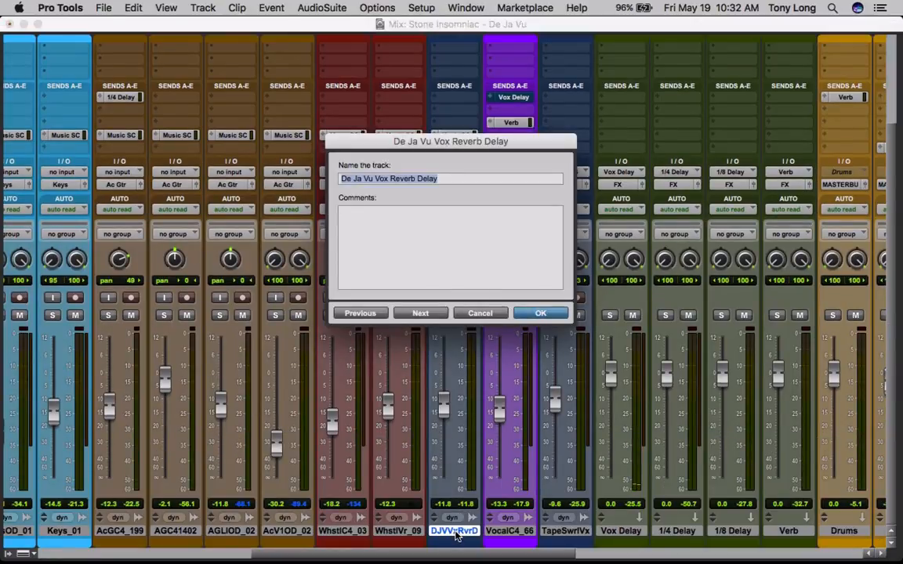
click(480, 315)
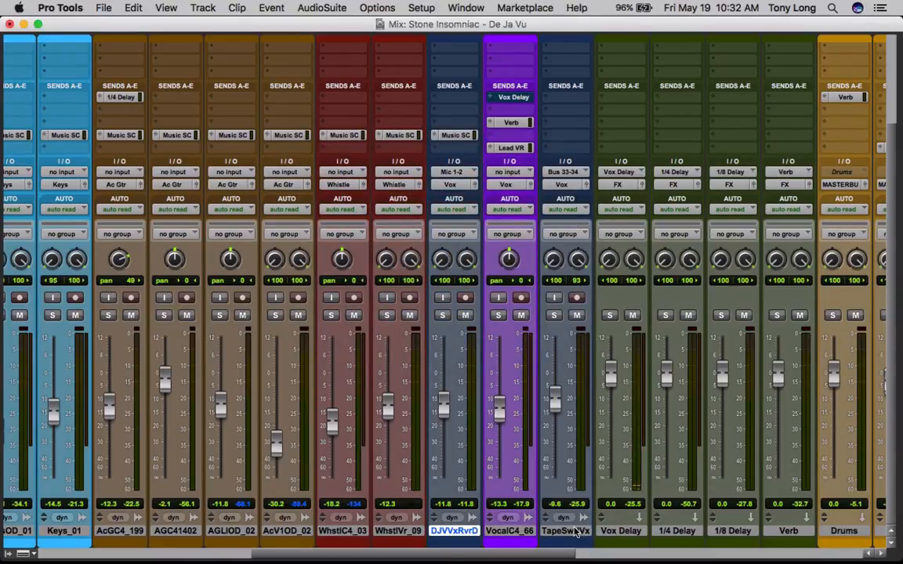
Solo the VocalC4_66 track and locate it in the Edit window with the whole song in view
scroll(576, 531, up, 3)
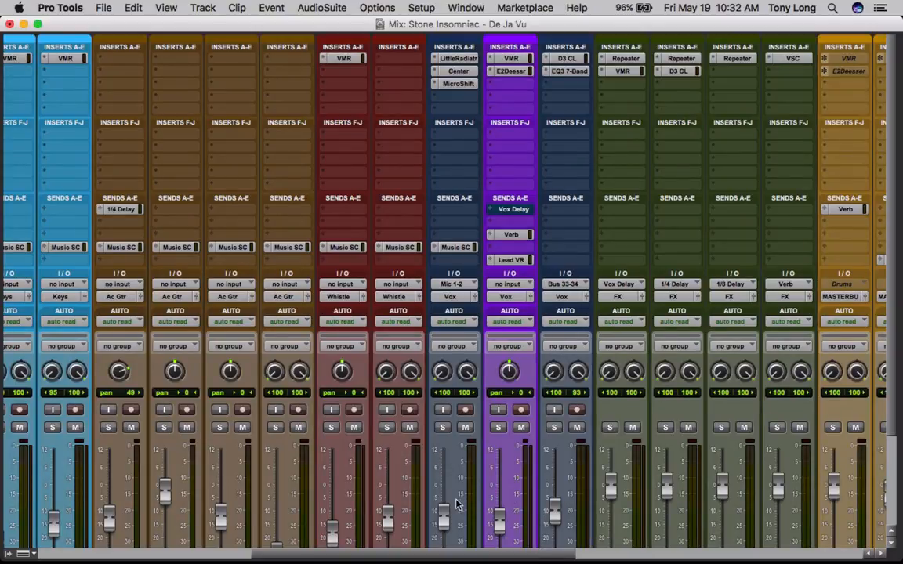
scroll(470, 502, down, 3)
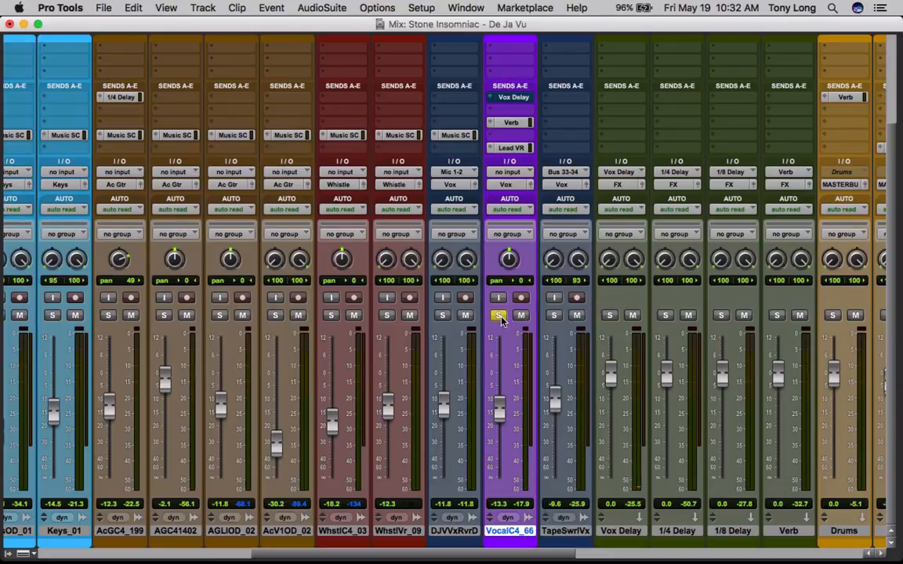
key(super+equal)
scroll(499, 322, up, 4)
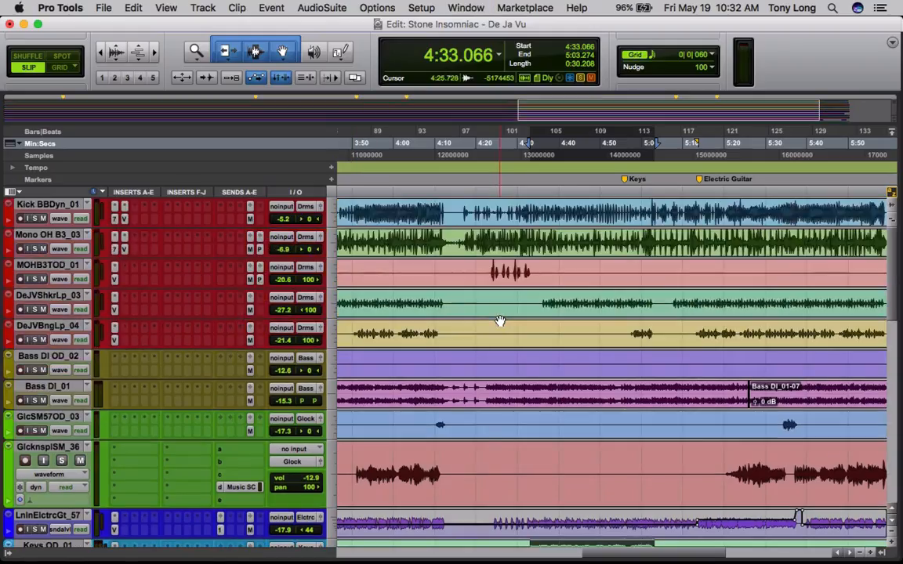
key(r)
key(r)
key(r)
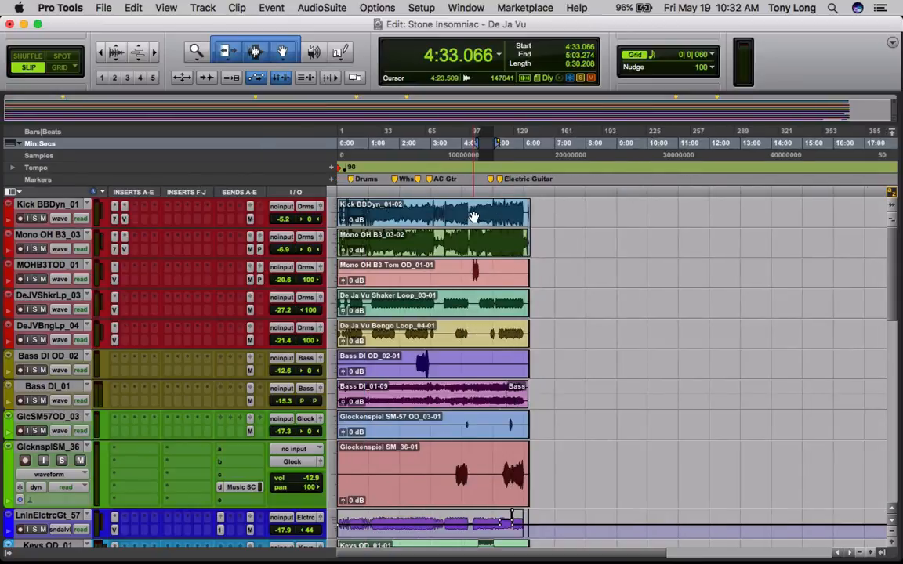
key(t)
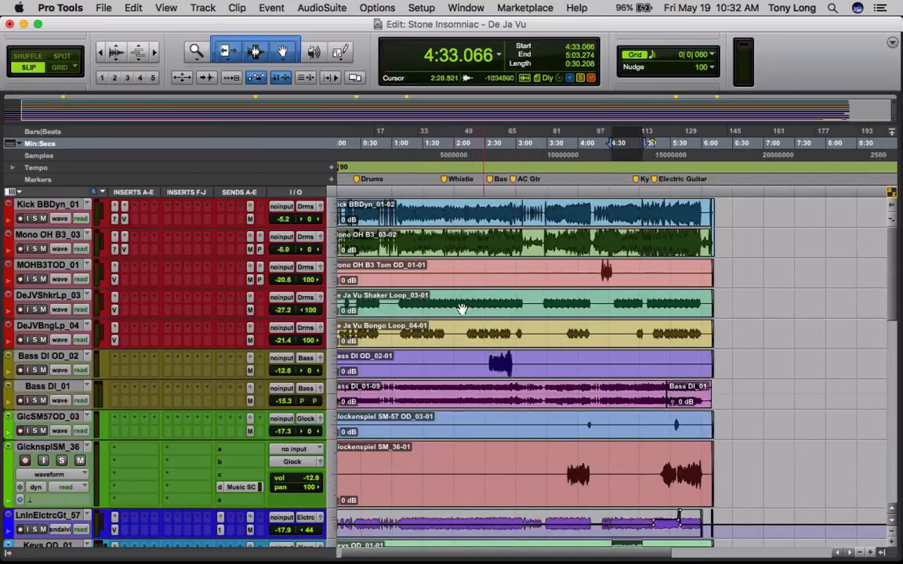
scroll(453, 389, down, 2)
scroll(453, 389, down, 4)
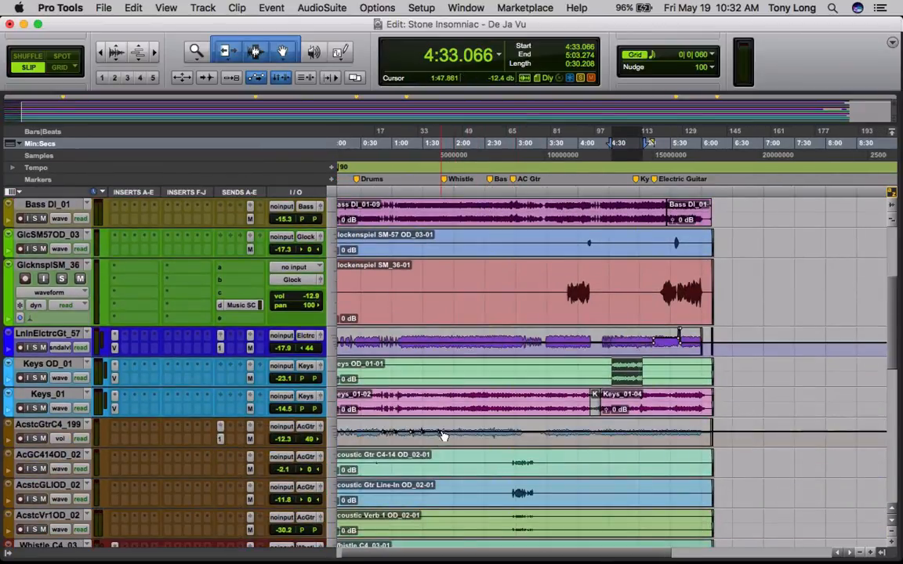
scroll(444, 433, down, 3)
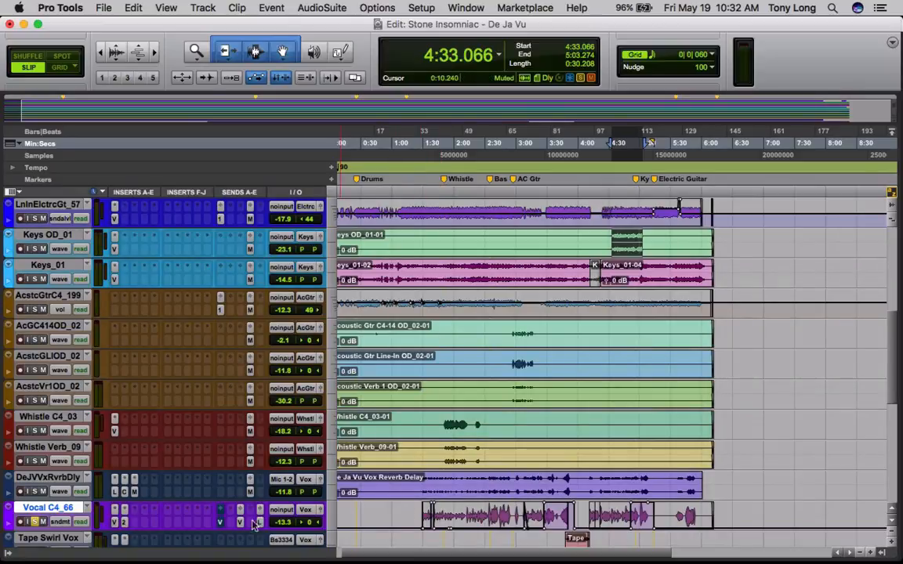
Set the Vocal C4_66 track height to medium and switch its track view to waveform
click(335, 520)
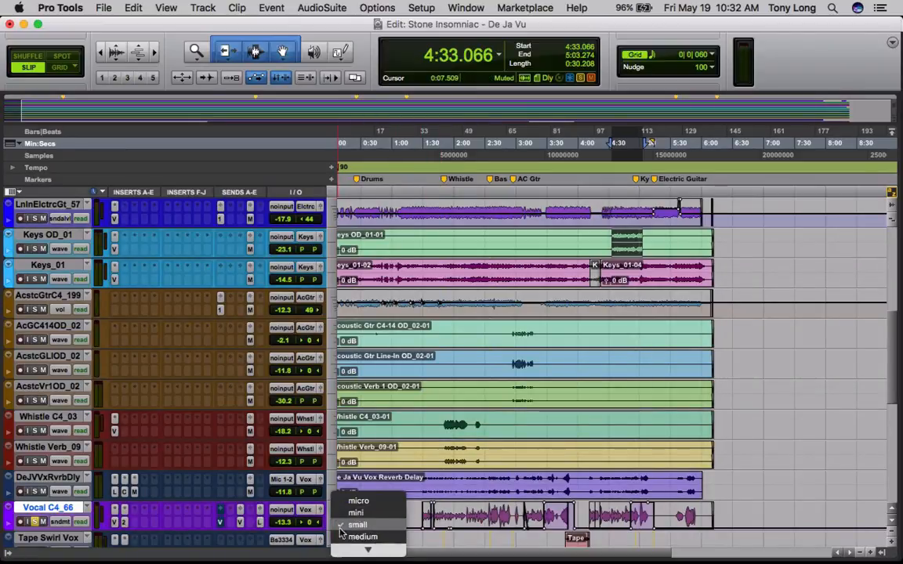
click(349, 535)
scroll(331, 529, down, 2)
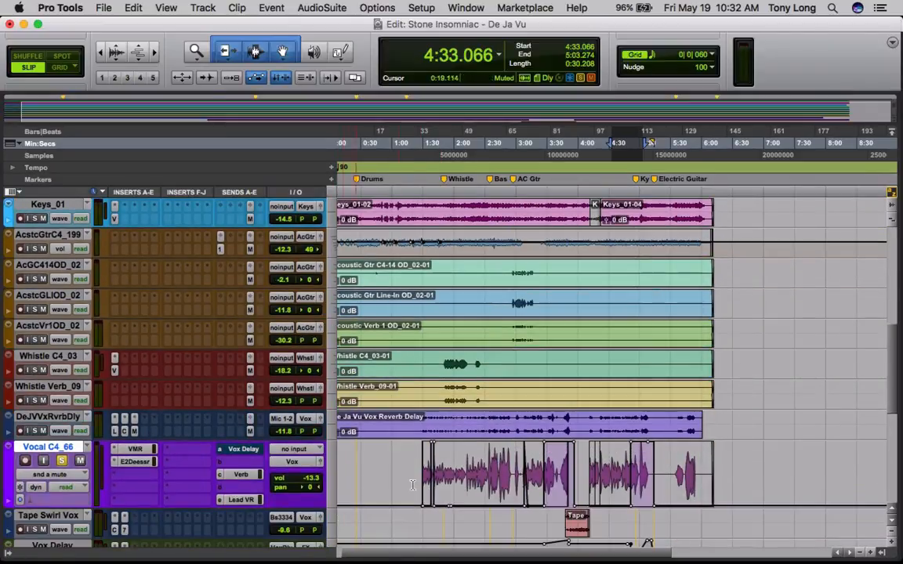
click(65, 474)
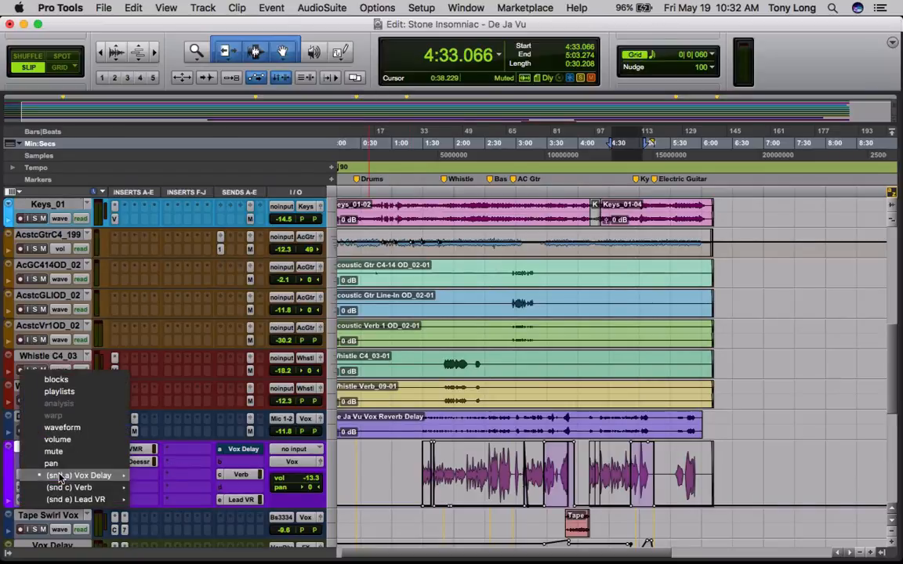
click(60, 425)
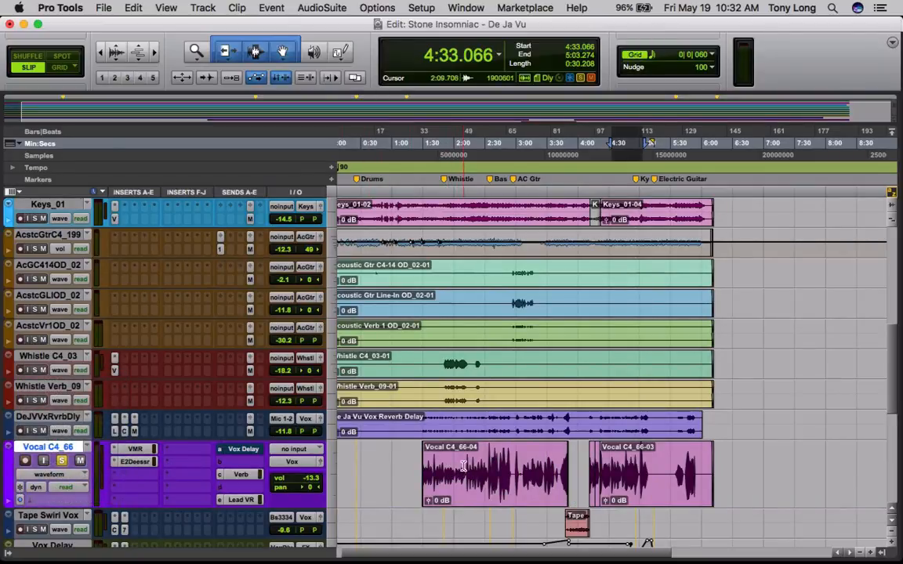
Select the Vocal C4_66 passage from 1:40.437 to 2:11.072, play it and bring up the track's inserts in the Mix window
drag(464, 470, 431, 479)
key(t)
key(t)
key(t)
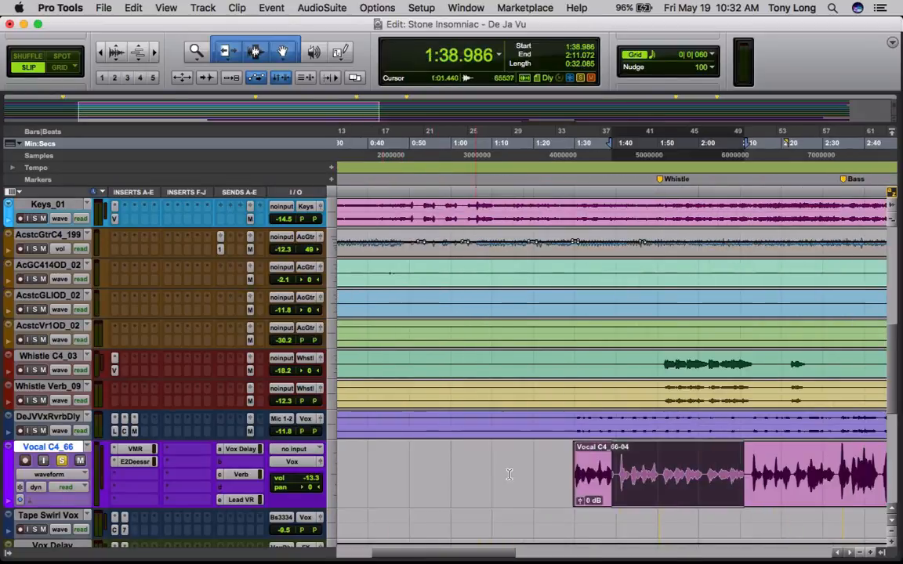
shift+click(624, 464)
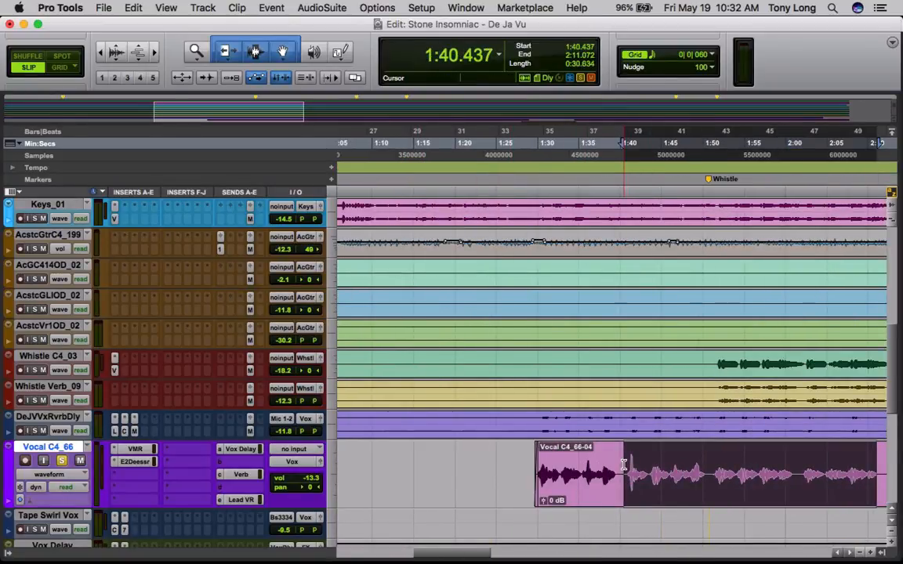
key(space)
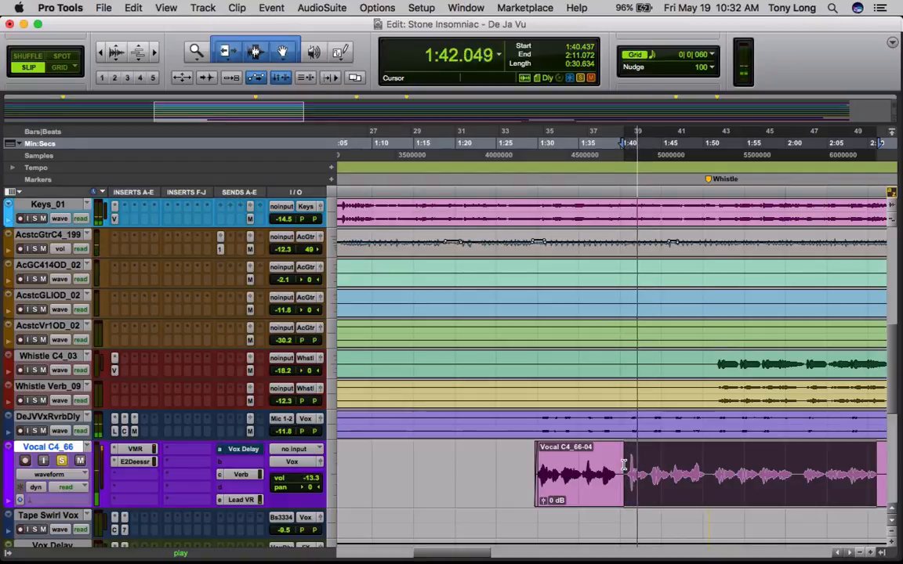
key(super+equal)
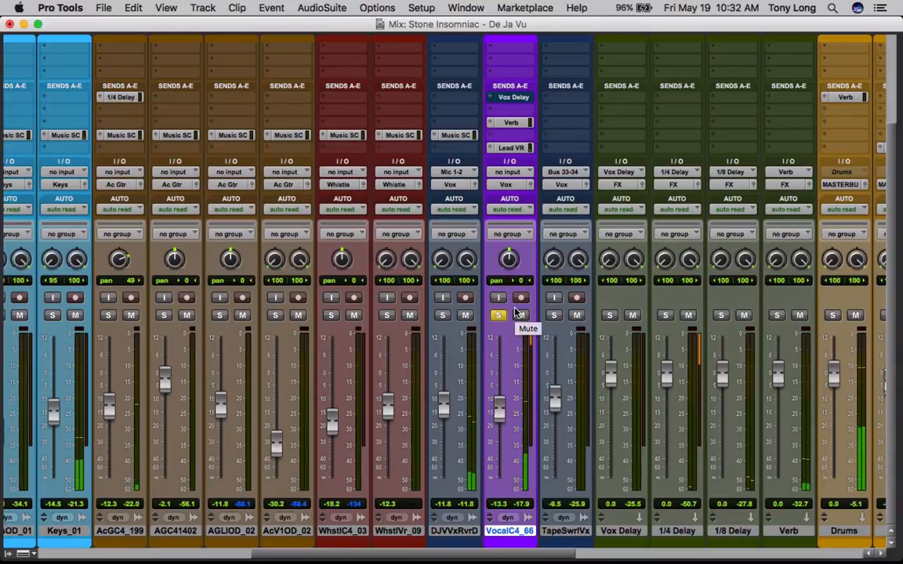
scroll(515, 313, up, 5)
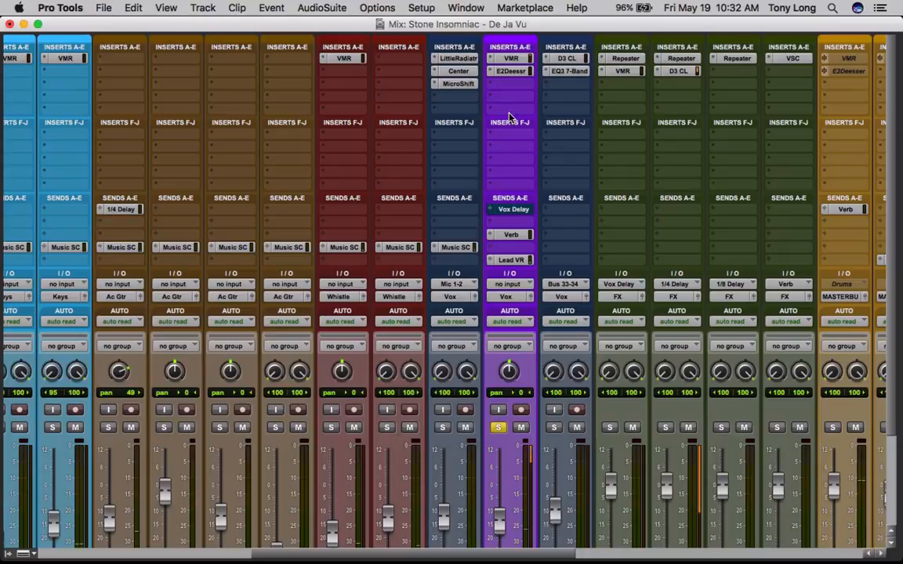
Bypass the VMR and E2Deesser inserts on Vocal C4_66, open its Virtual Mix Rack and take that plug-in out of bypass
super+click(513, 69)
super+click(513, 59)
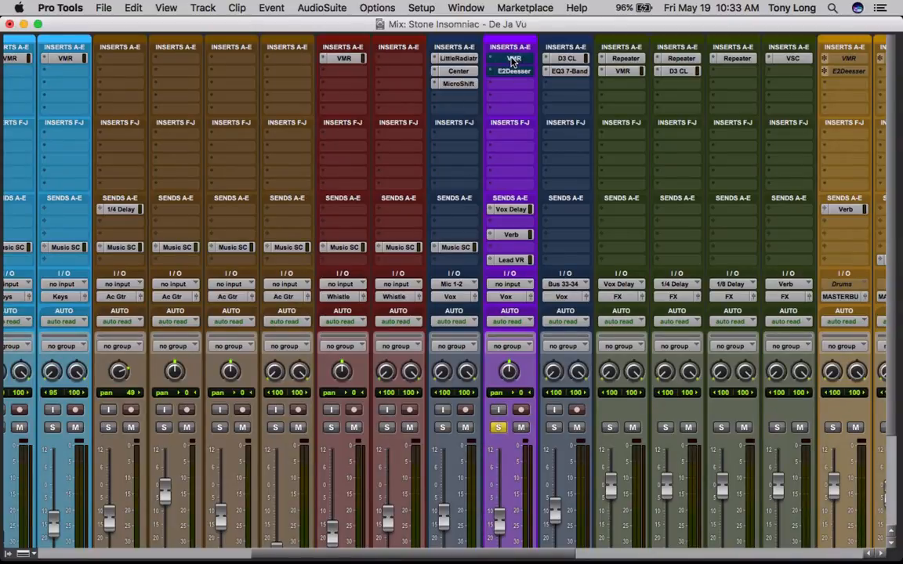
click(514, 60)
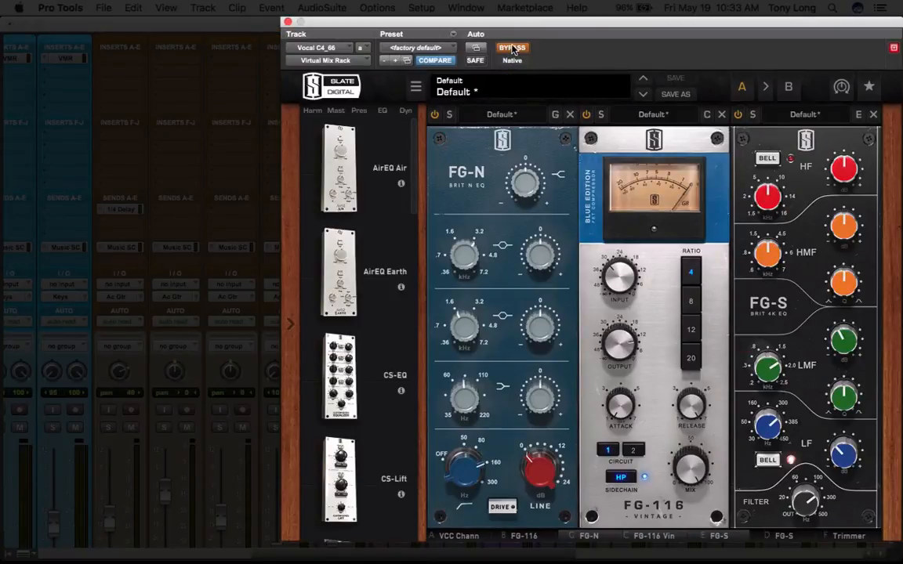
click(512, 48)
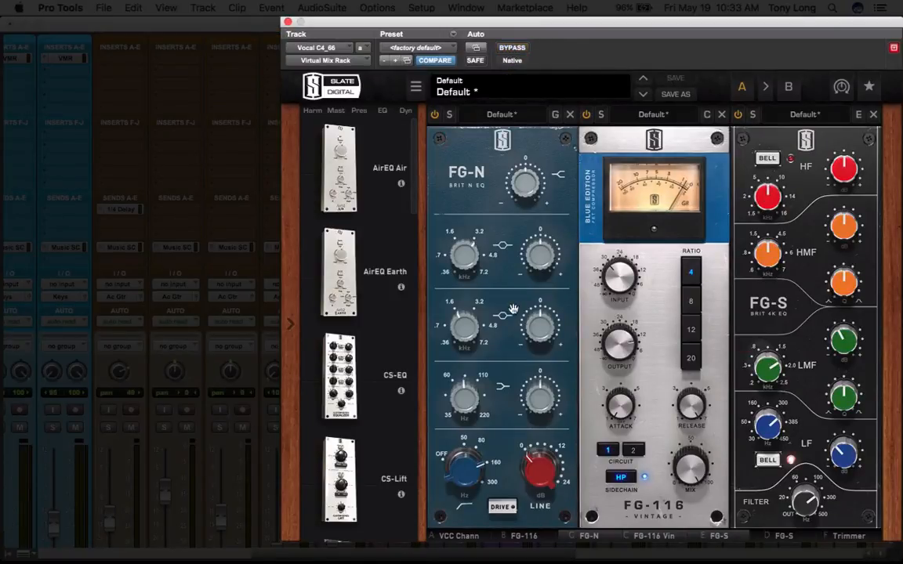
Switch off the Virtual Mix Rack modules after the Virtual Channel, from FG-116 through to the Trimmer, and return to the start of the rack
click(460, 535)
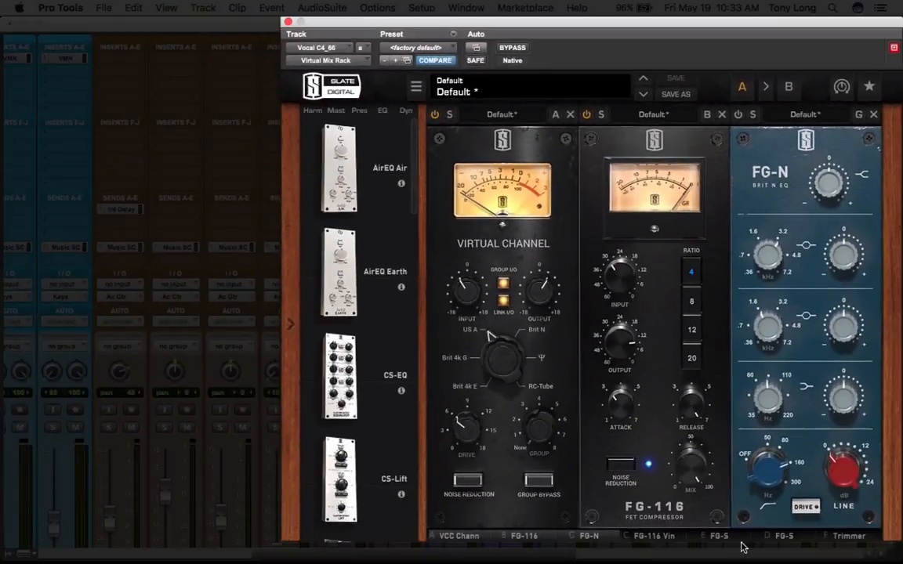
click(864, 536)
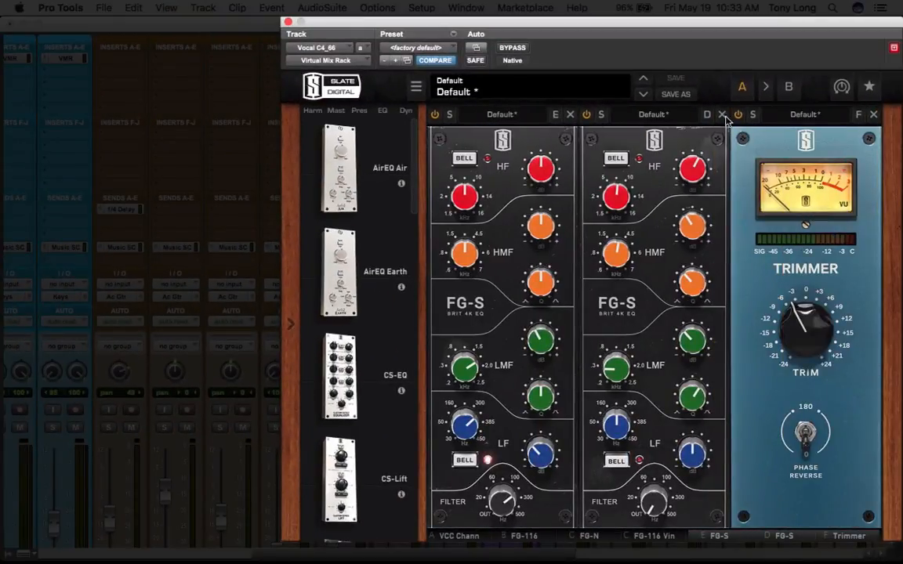
click(739, 116)
click(586, 116)
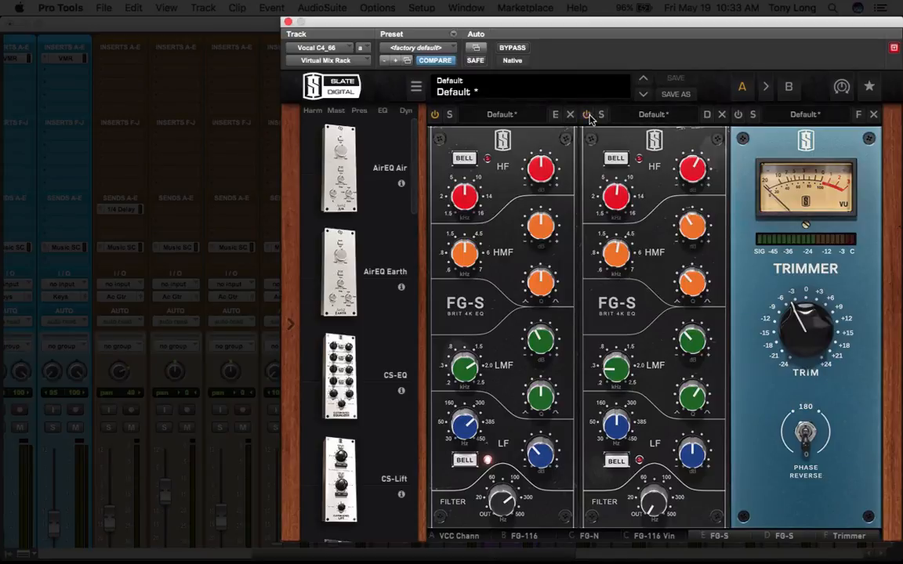
click(434, 115)
click(651, 536)
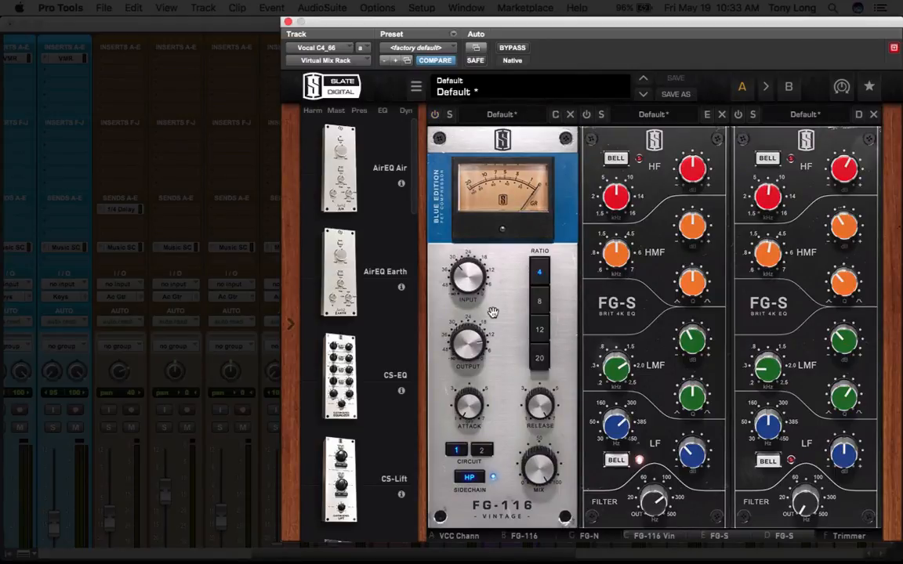
click(459, 536)
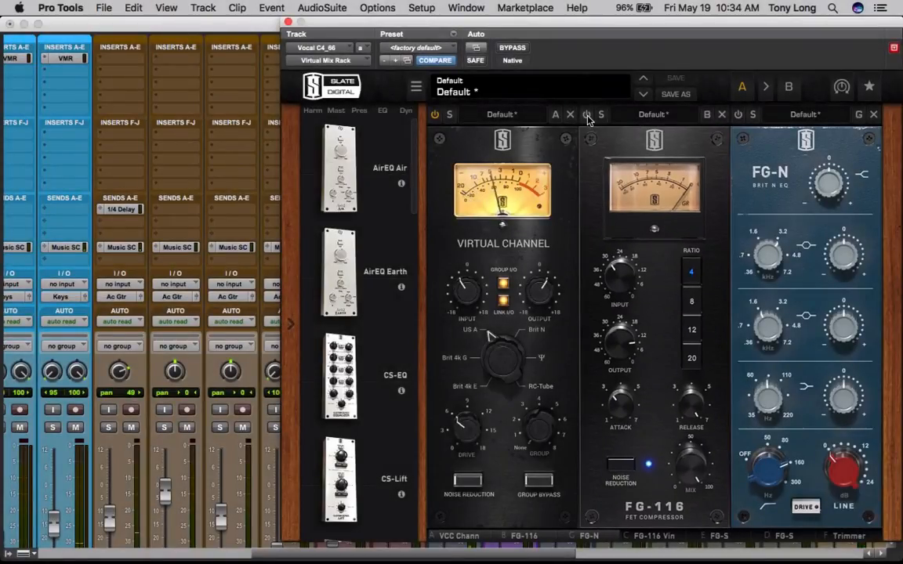
Toggle the FG-116 FET Compressor to audition its effect on the vocal, ending with it on, and inspect the FG-N high-pass filter
click(587, 115)
click(587, 116)
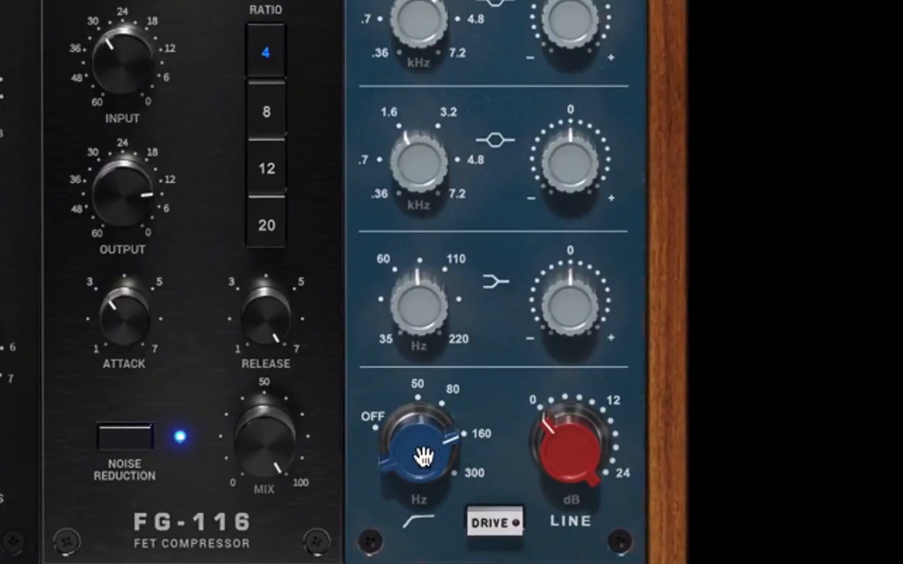
mouse_move(423, 457)
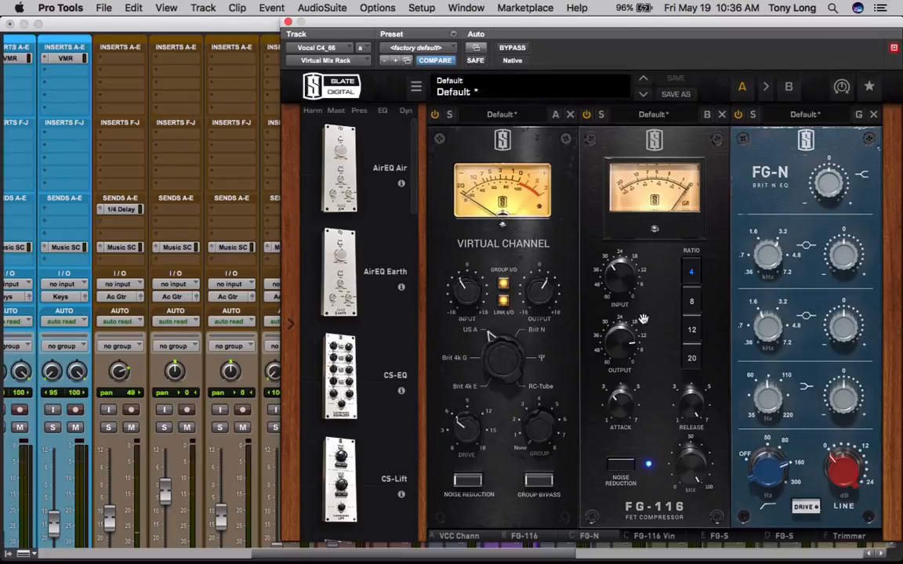
Bring up the FG-116 Vintage compressor and toggle it to compare the vocal with and without it, leaving it on
click(648, 539)
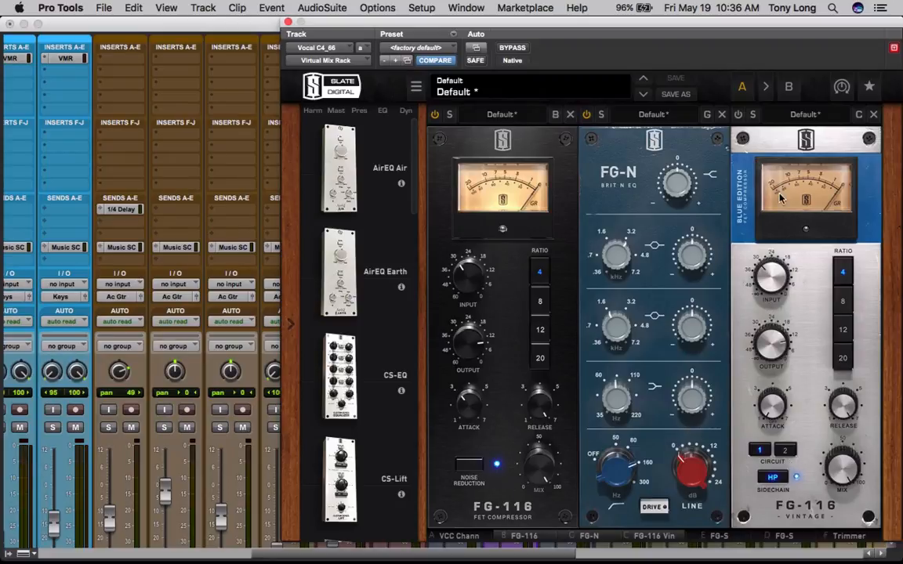
click(740, 117)
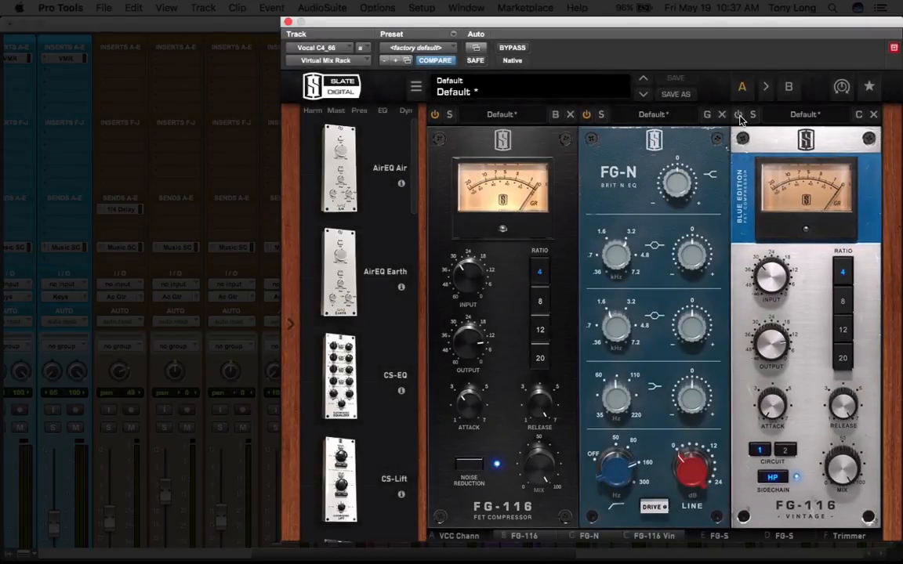
click(740, 116)
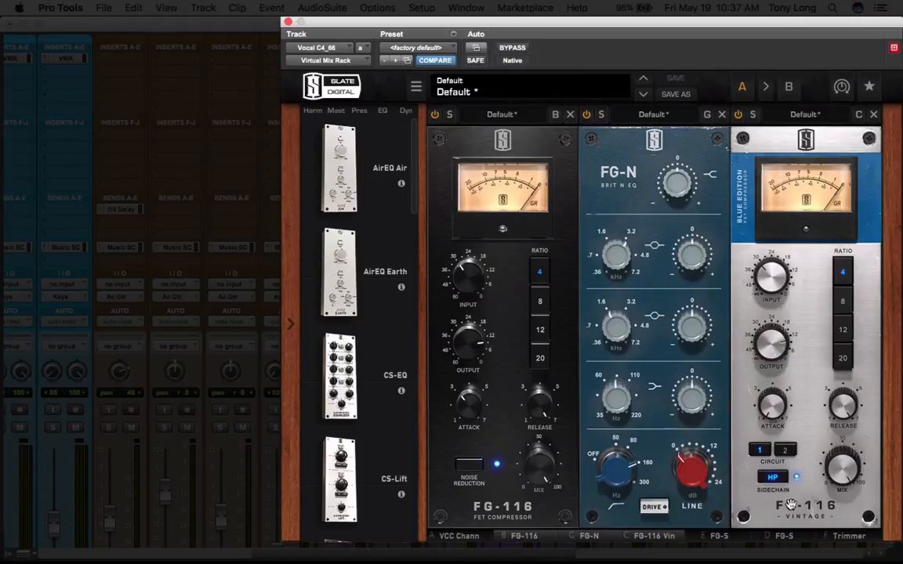
Inspect the low-frequency band of the FG-S EQ in slot E and toggle the module for comparison, leaving it on
click(716, 536)
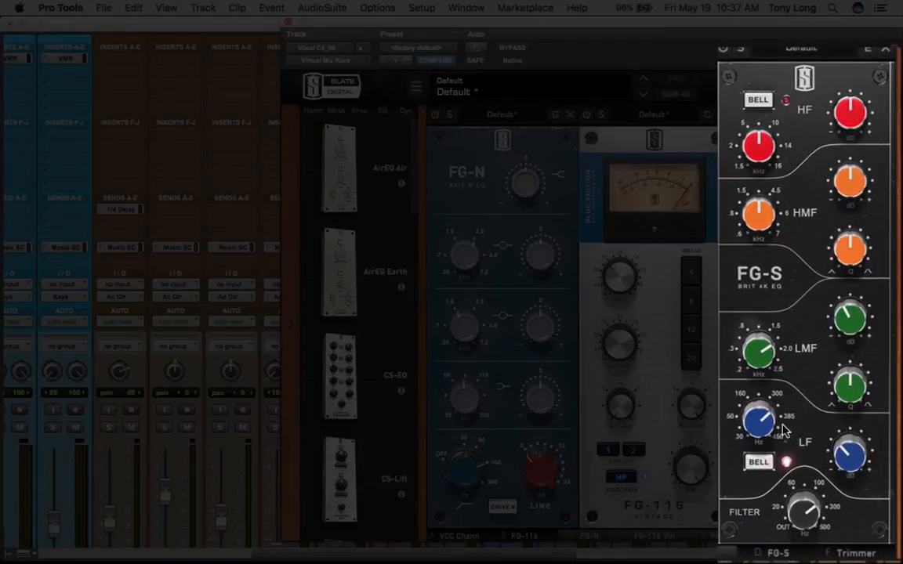
mouse_move(759, 423)
click(723, 51)
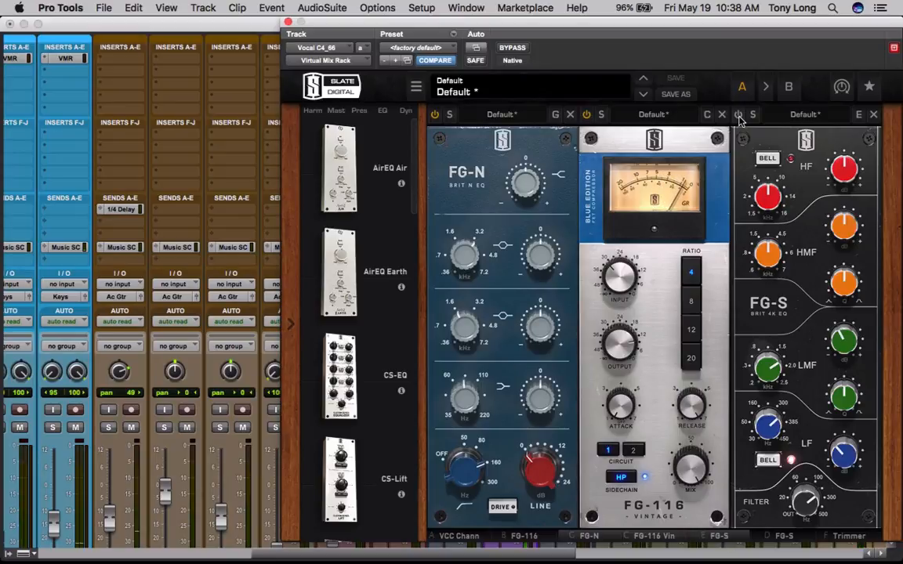
click(738, 115)
Examine the LMF, HMF and HF frequency and gain settings of the FG-S EQ in slot D
click(785, 537)
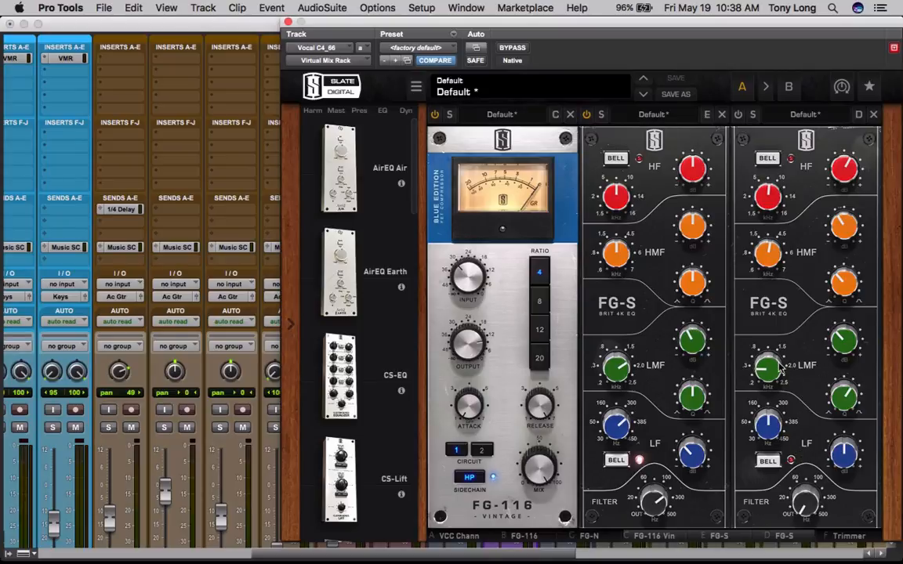
mouse_move(764, 369)
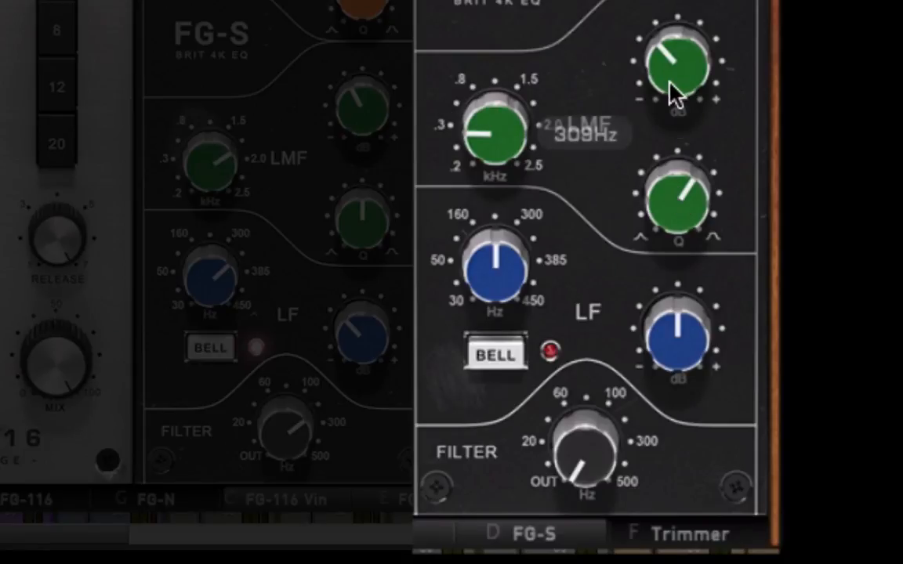
mouse_move(673, 72)
mouse_move(685, 207)
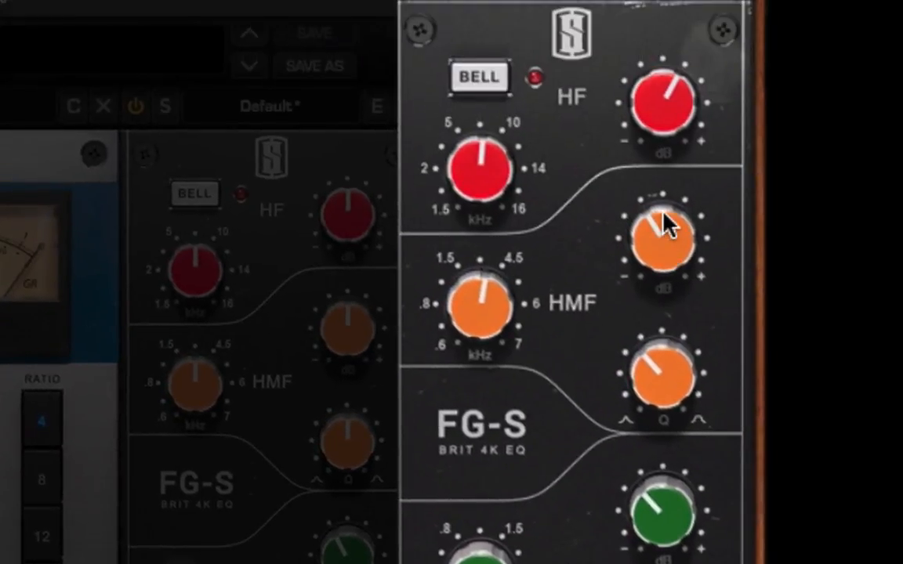
mouse_move(664, 223)
mouse_move(469, 293)
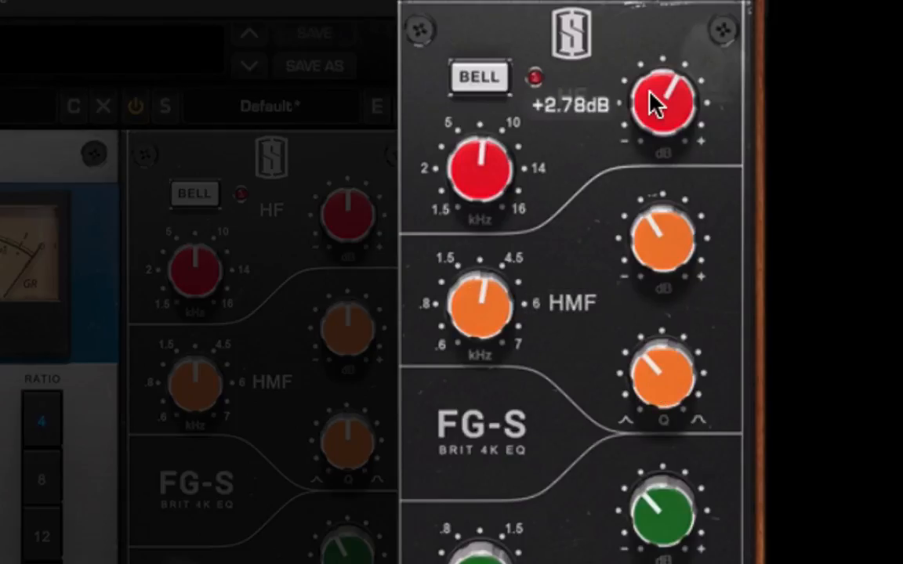
mouse_move(480, 168)
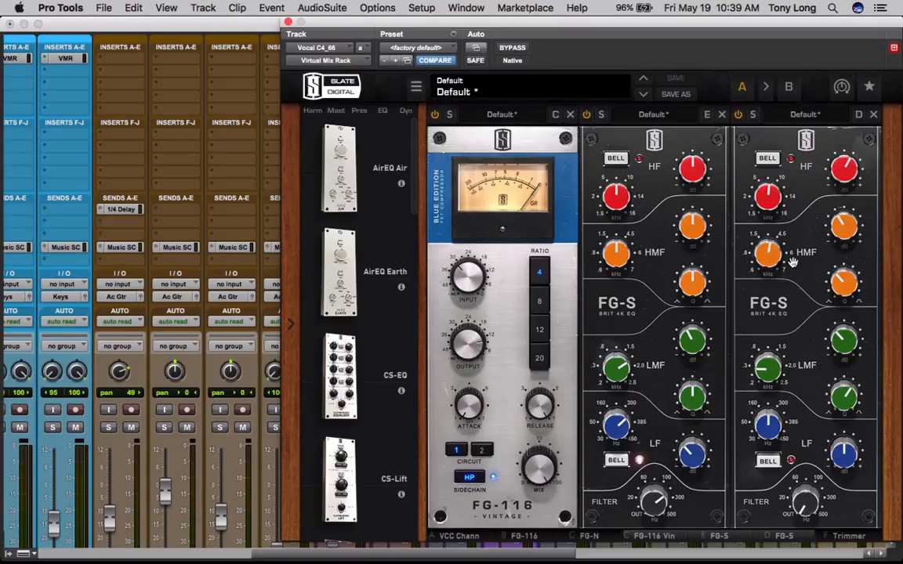
mouse_move(772, 257)
mouse_move(766, 374)
Switch the Trimmer module back on, shift the plug-in window slightly lower and play the vocal through the full rack
click(861, 539)
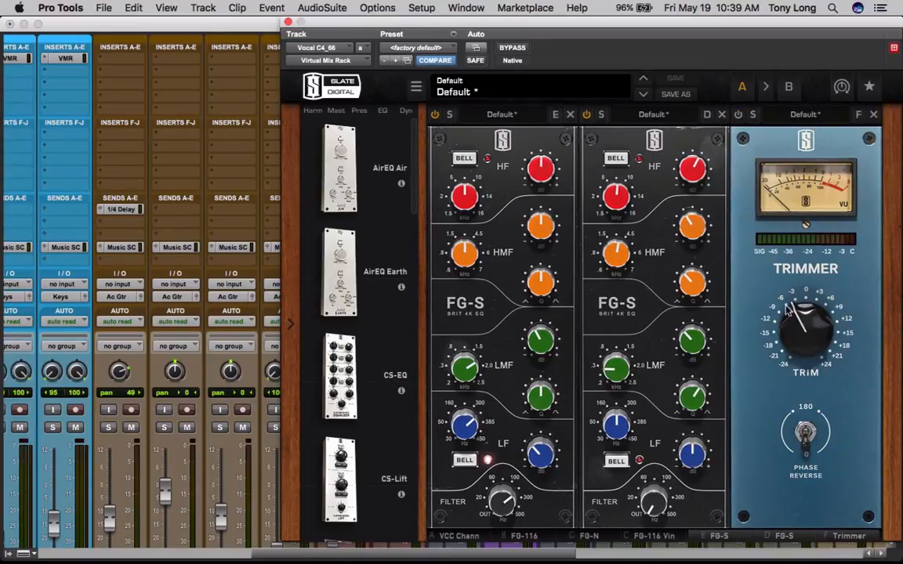
drag(788, 309, 821, 310)
click(737, 115)
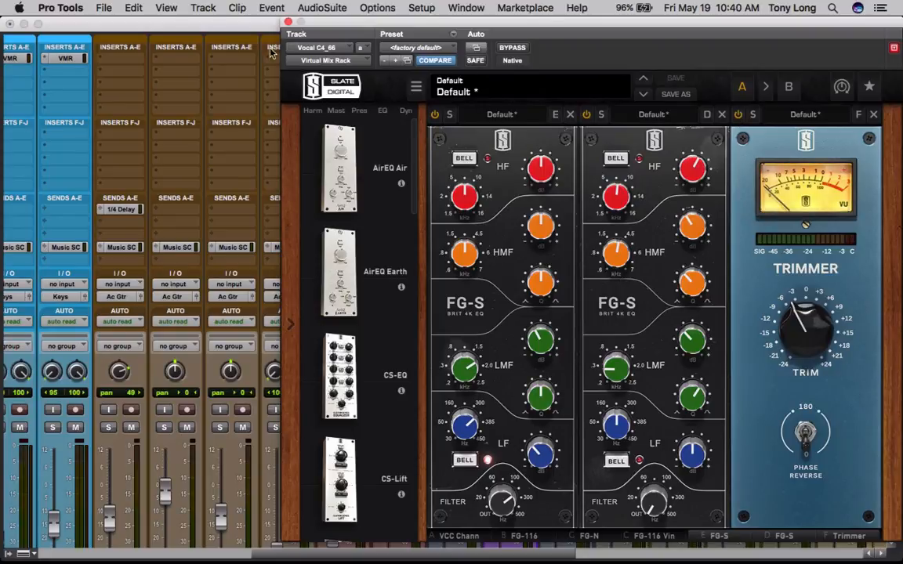
drag(316, 24, 314, 47)
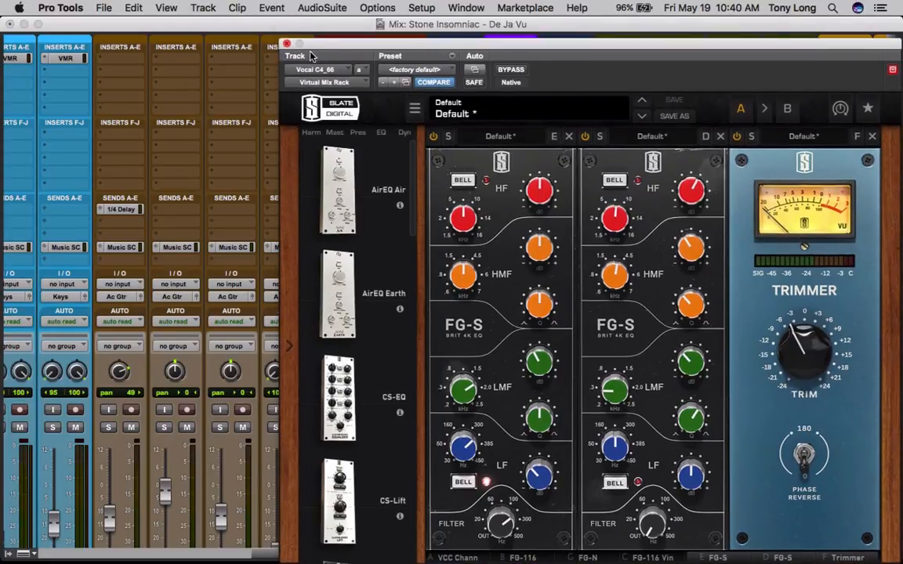
key(space)
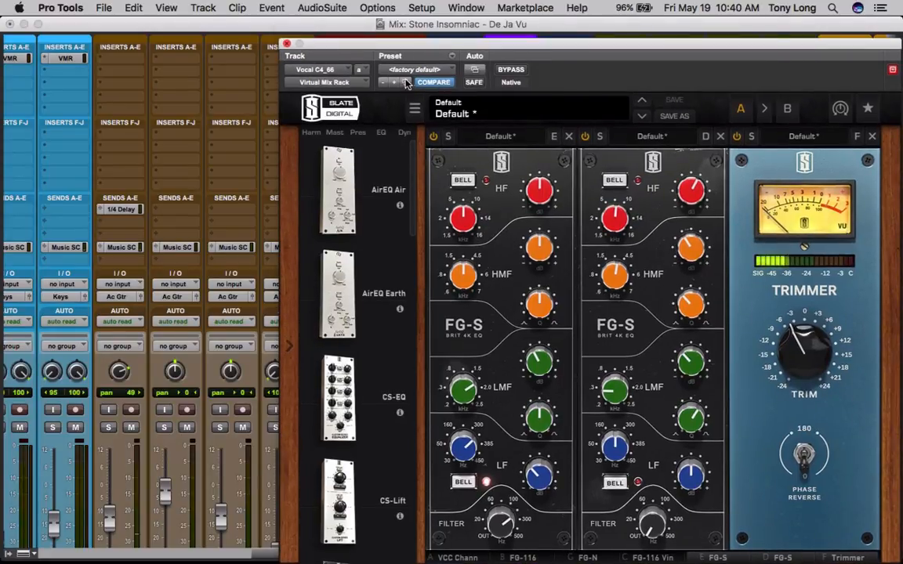
Compare the Vocal C4_66 track's Virtual Mix Rack processing bypassed and active, leave it active, and close the plug-in
click(514, 72)
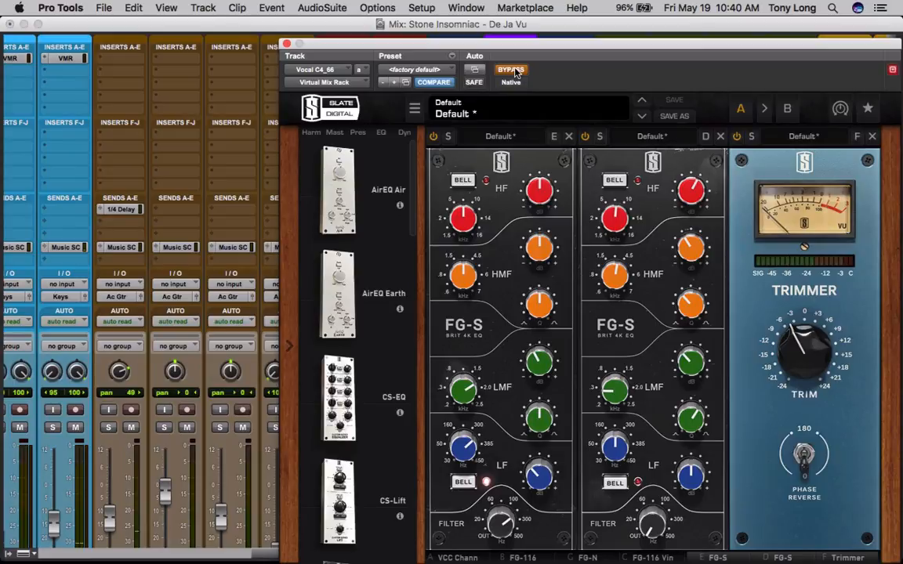
click(514, 71)
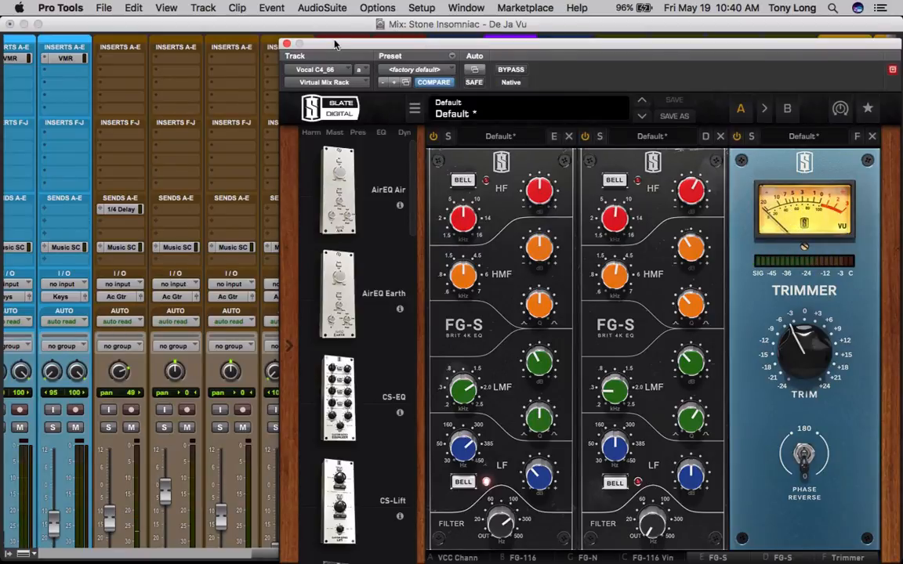
click(287, 45)
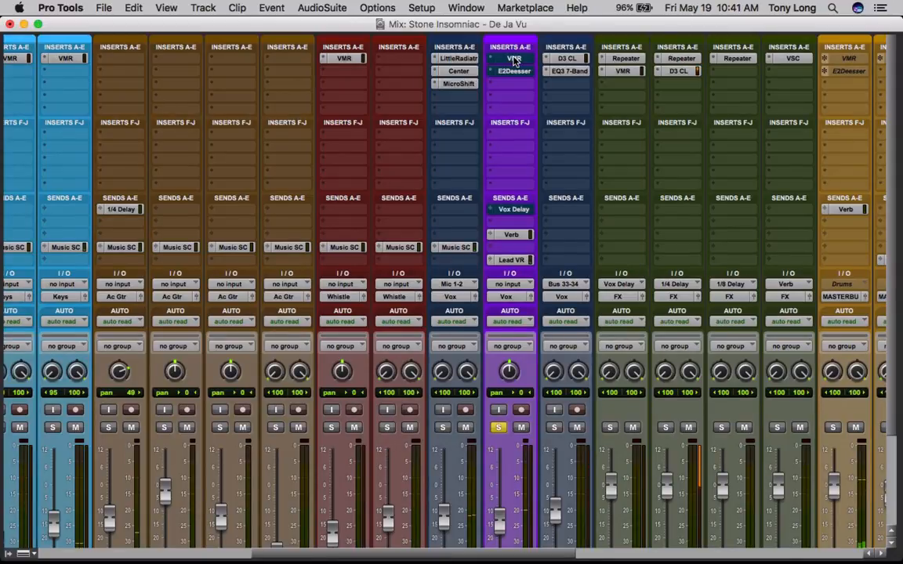
Reactivate the VMR insert on Vocal C4_66, compare its E2Deesser bypassed and active, and leave the de-esser active
super+click(514, 61)
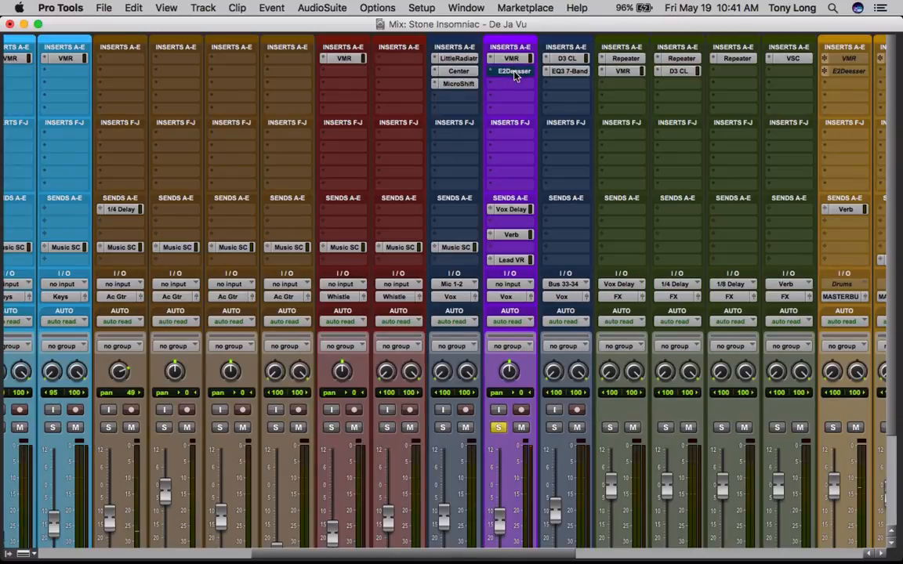
click(515, 72)
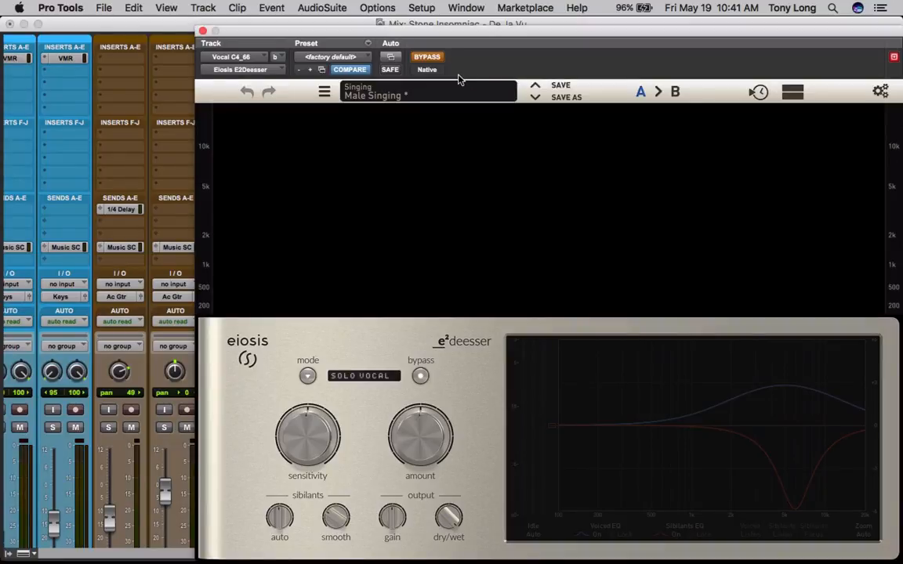
click(427, 57)
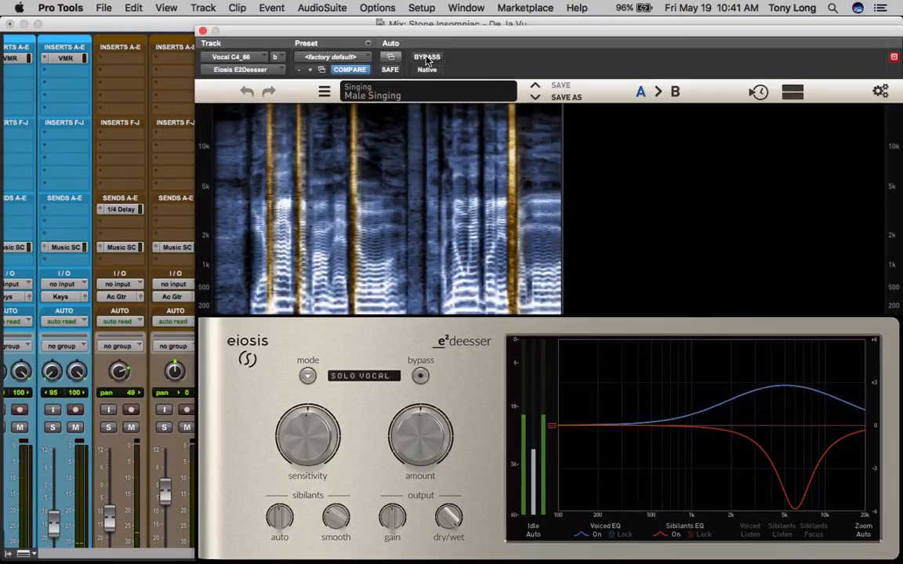
click(427, 60)
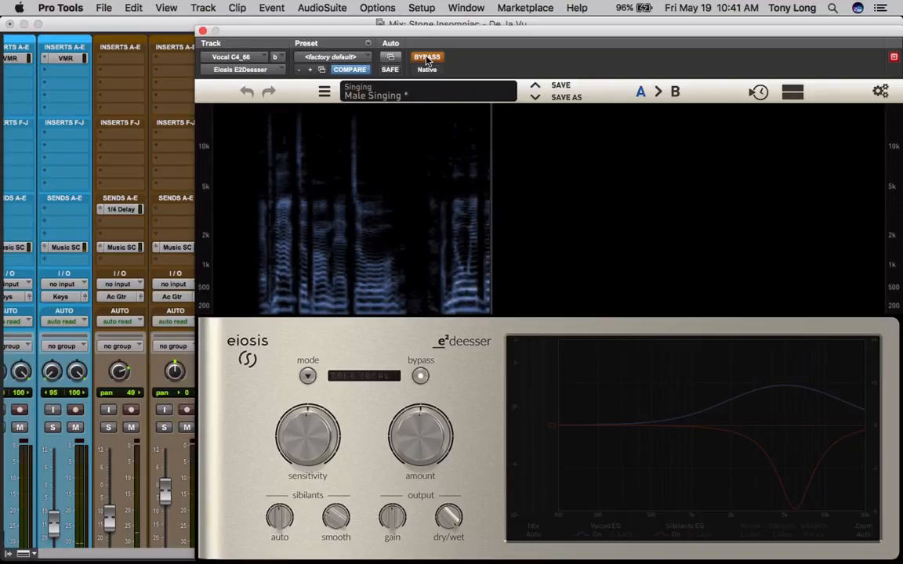
click(426, 57)
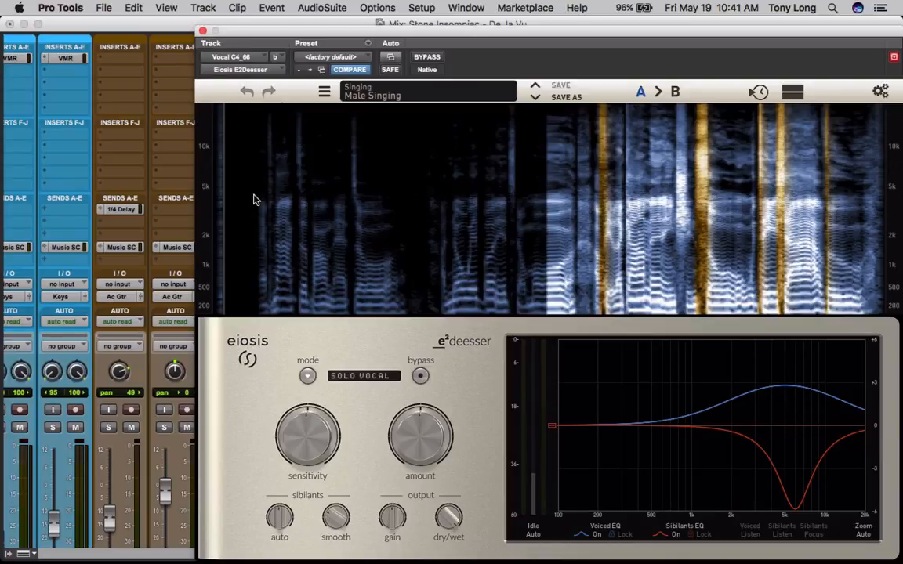
click(203, 33)
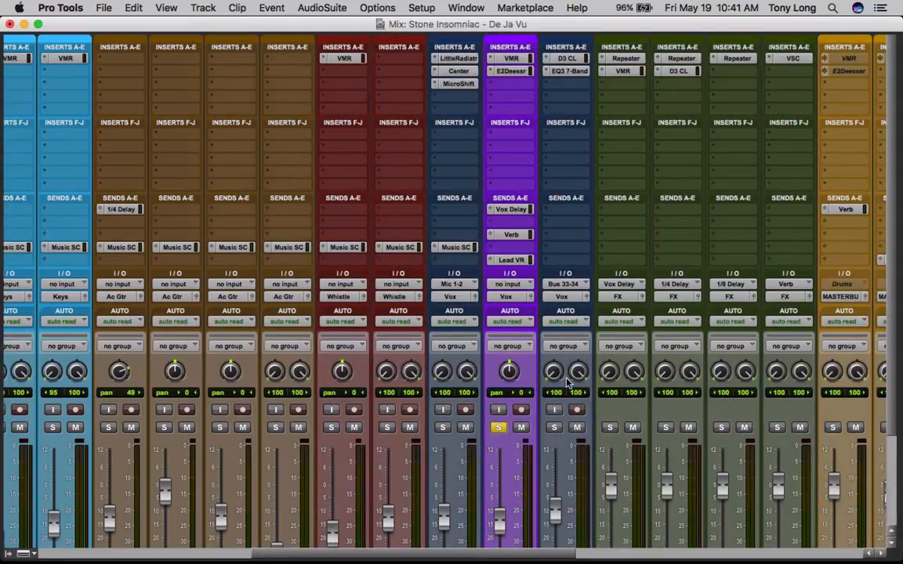
Select the Tape Swirl Vox track in the mixer and turn off solo on Vocal C4_66
scroll(561, 415, down, 3)
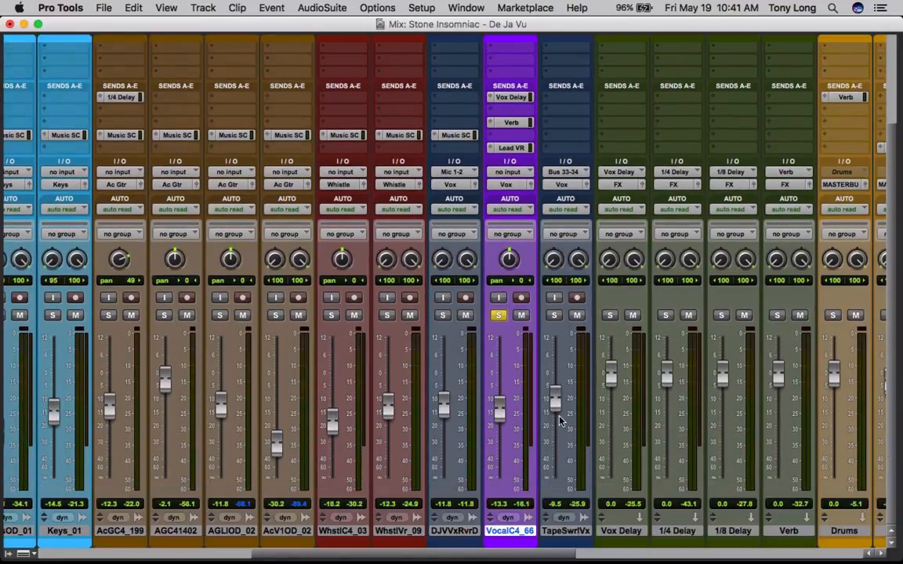
click(565, 532)
click(499, 315)
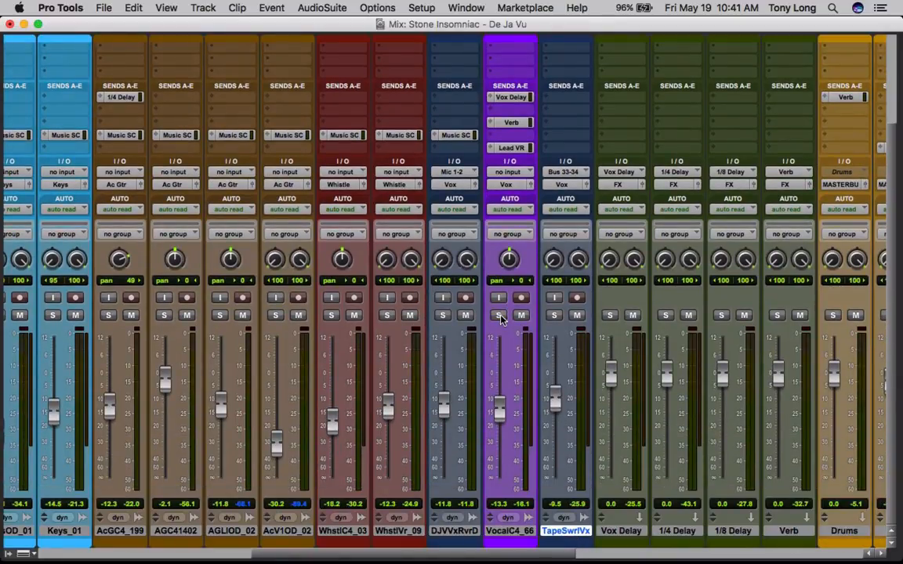
Locate the Tape Swirl Vox clips in the Edit window's timeline and select them from 3:48
key(super+equal)
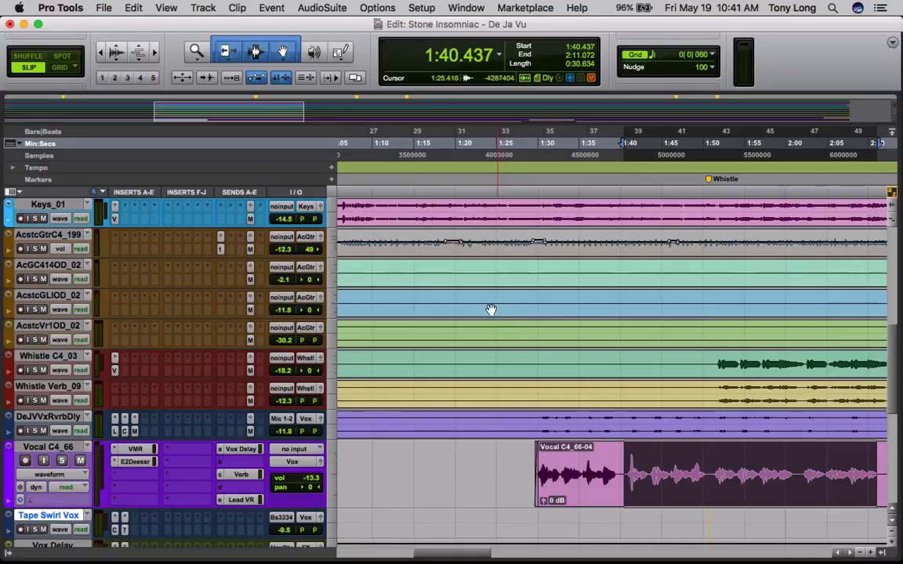
key(r)
key(r)
key(r)
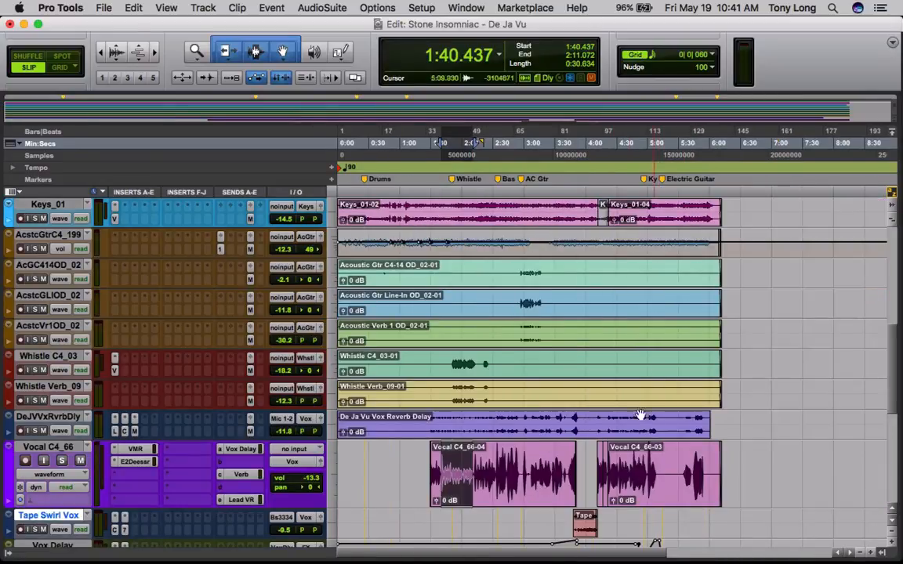
scroll(578, 463, down, 2)
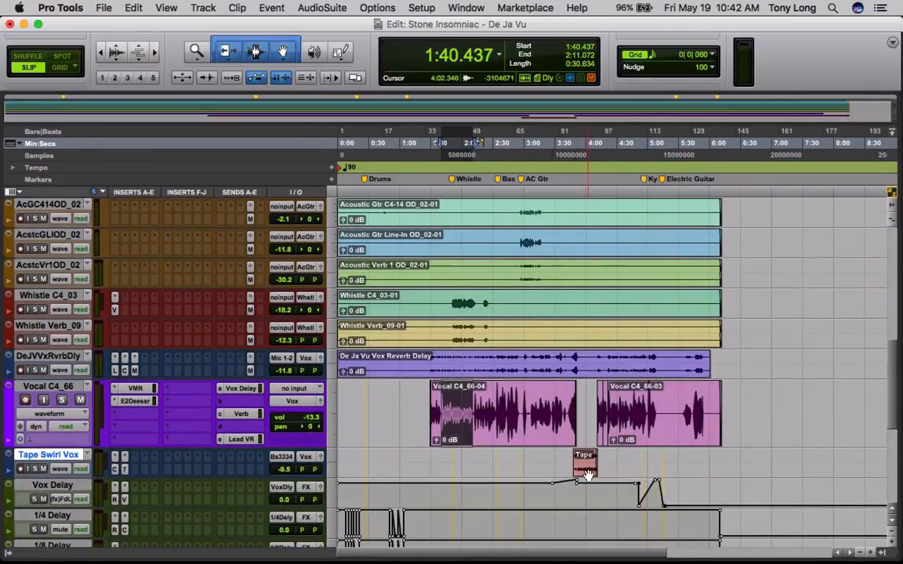
click(587, 475)
key(t)
key(t)
key(t)
key(t)
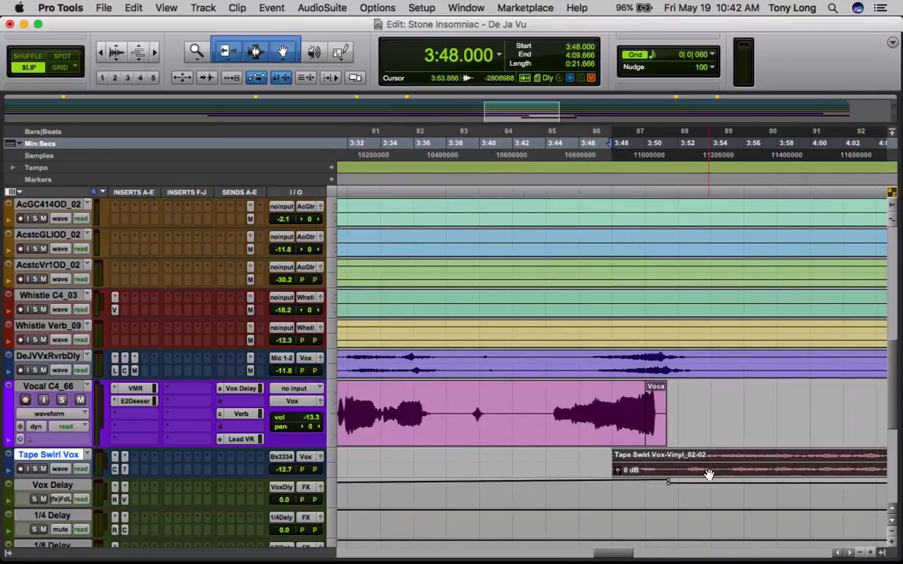
key(r)
key(r)
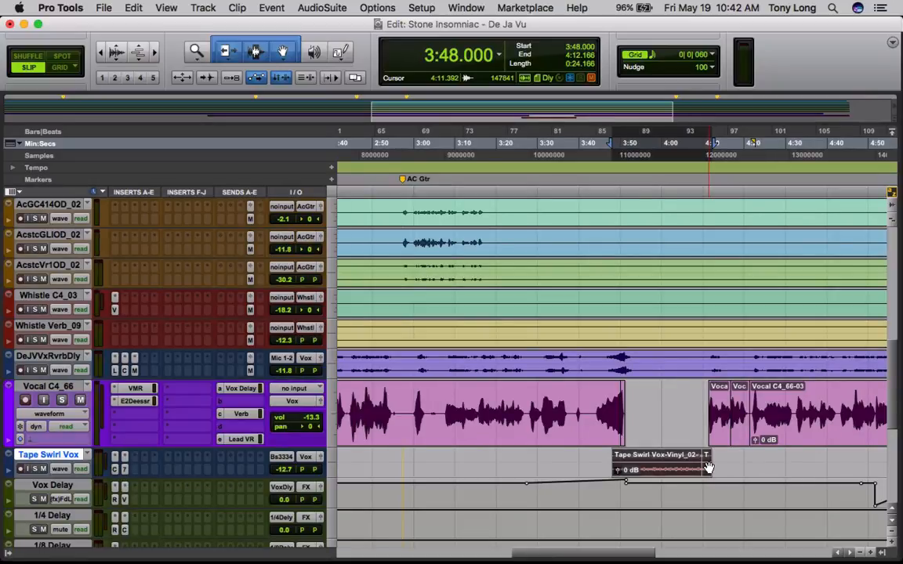
Solo the Vocal C4_66 track and audition its short clip starting at 3:50
click(621, 433)
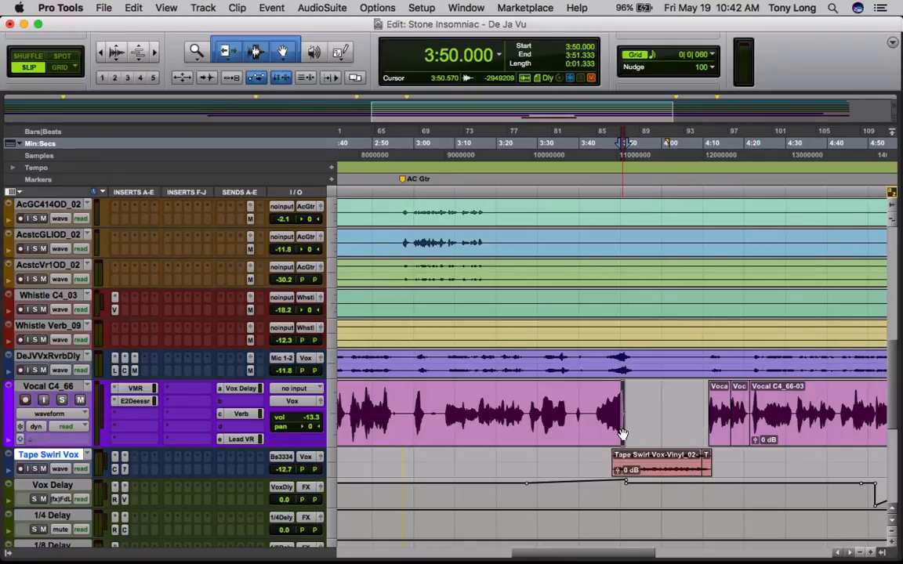
key(t)
key(t)
key(t)
key(t)
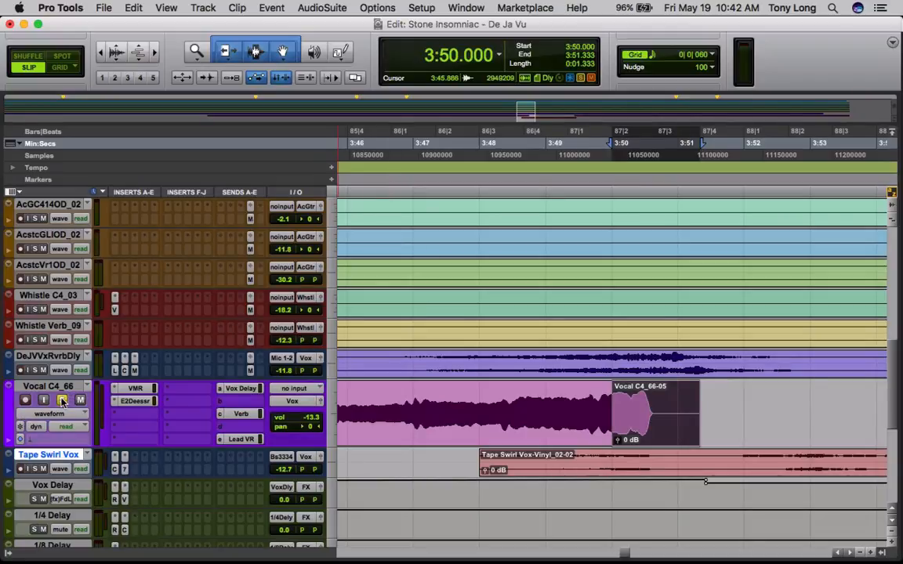
key(space)
key(space)
key(space)
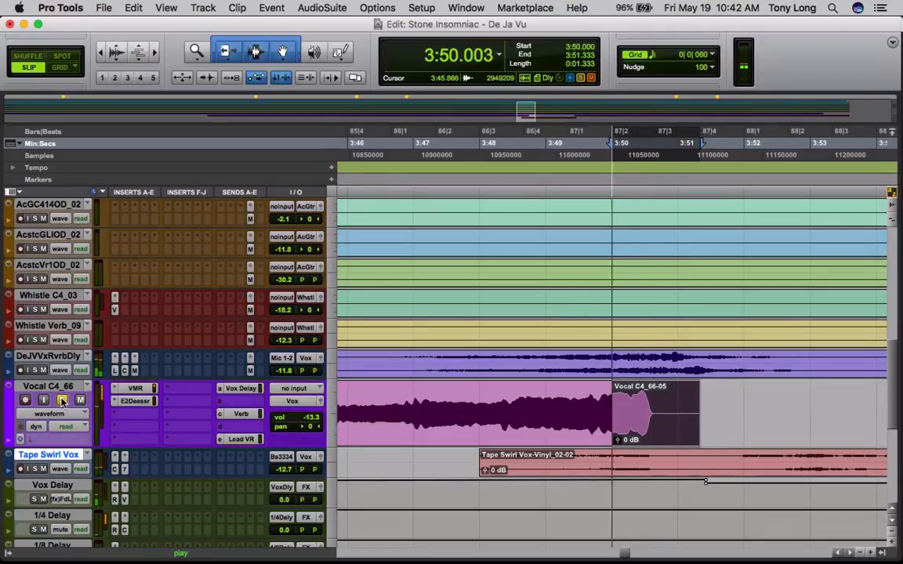
key(space)
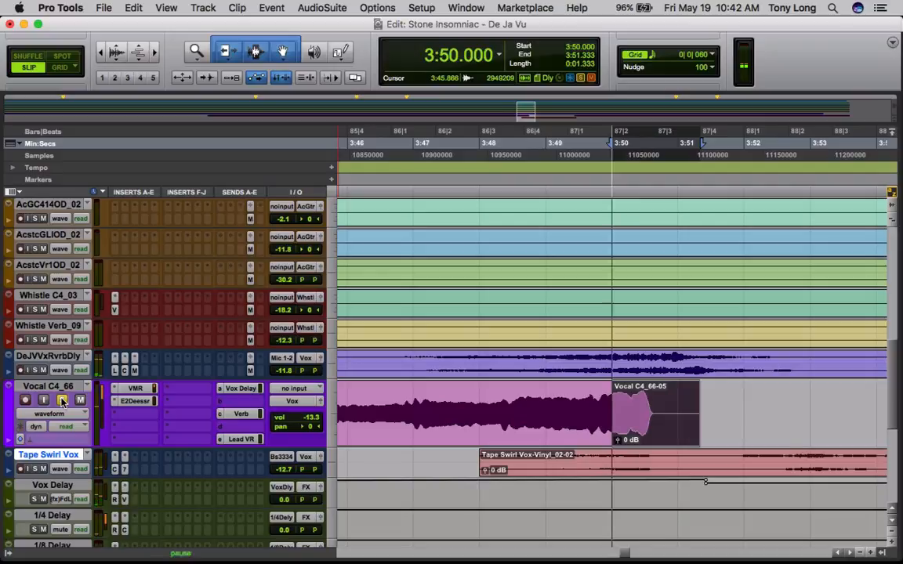
key(space)
key(space)
Increase the height of the Tape Swirl Vox track in the Edit window
key(r)
key(r)
key(r)
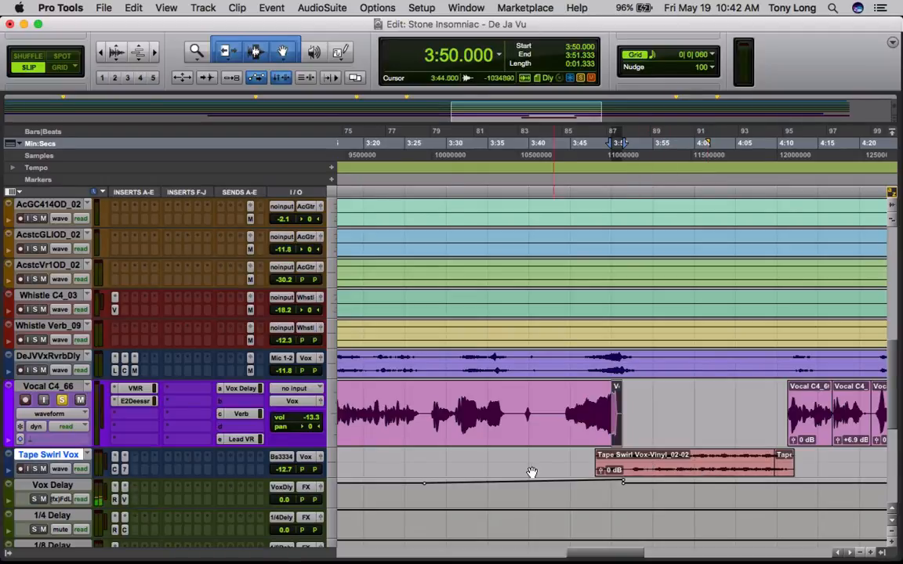
click(332, 465)
click(337, 480)
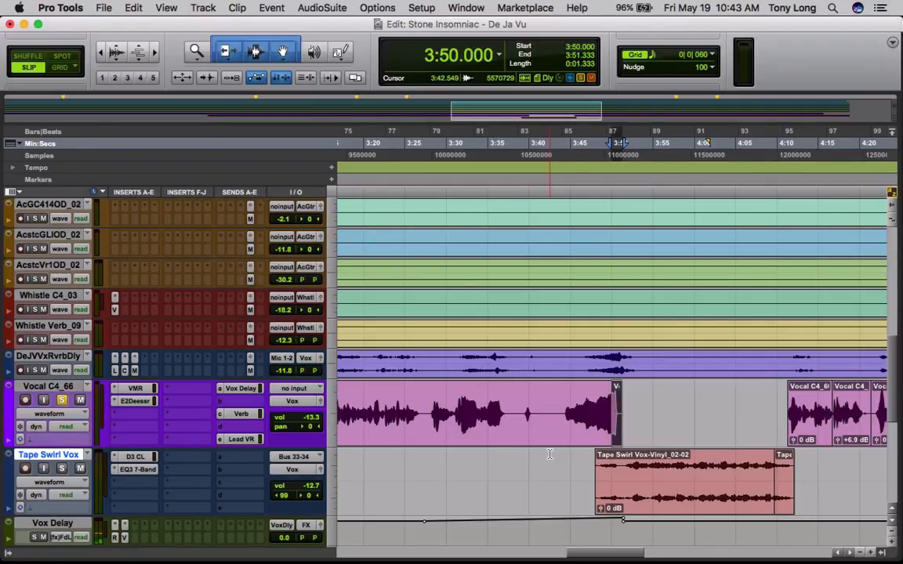
Review the Repeater delay settings on the Vox Delay track in the mixer, and return to the Edit window
key(super+equal)
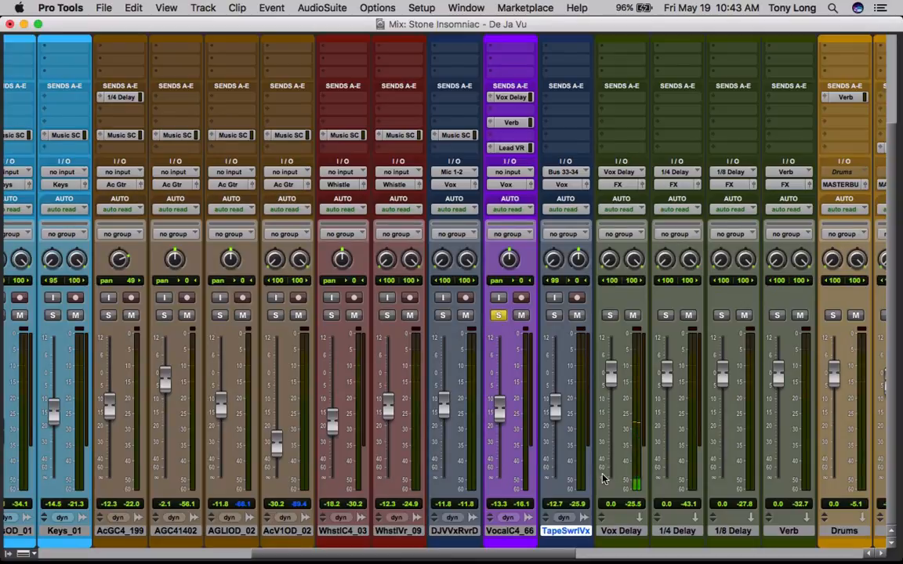
scroll(603, 479, up, 3)
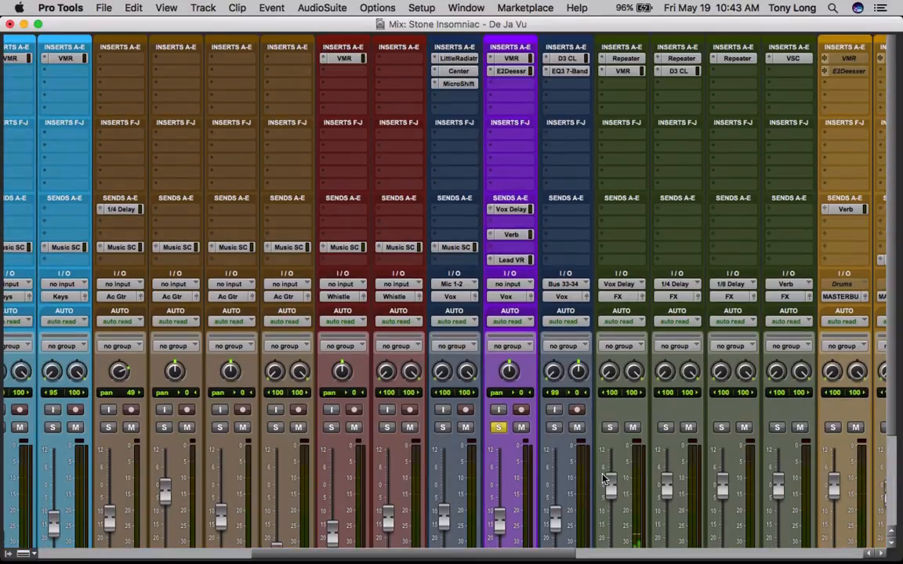
click(627, 59)
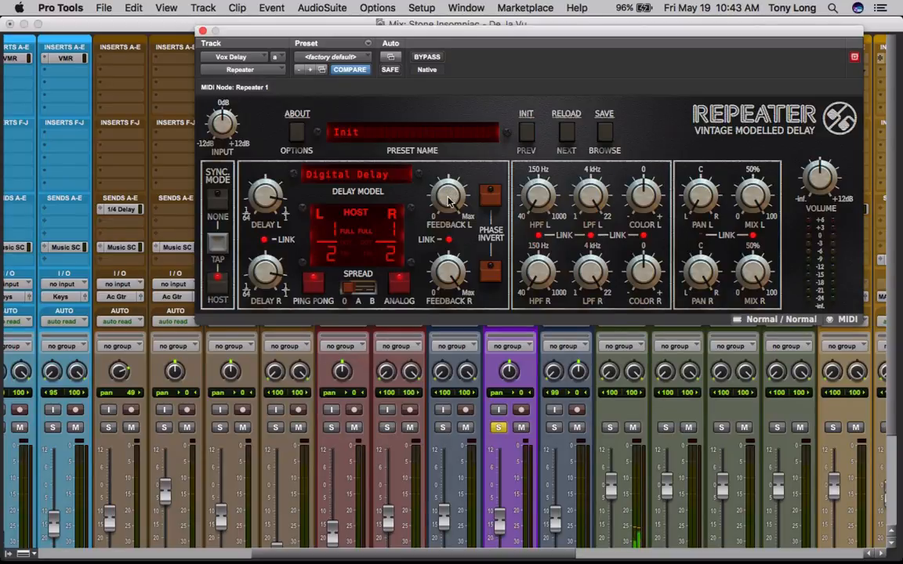
click(202, 31)
key(super+equal)
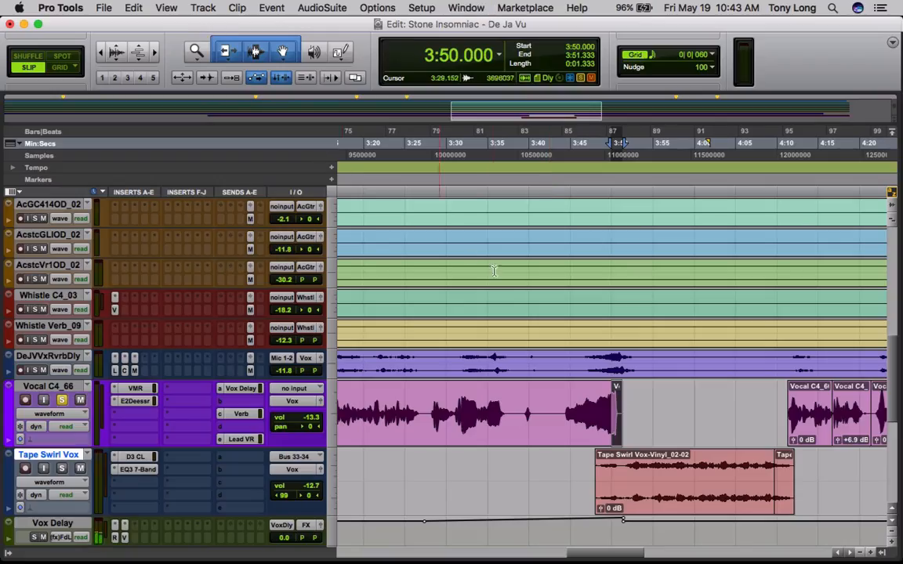
Select the main Tape Swirl Vox clip at 3:48 and play it with its track soloed
click(695, 498)
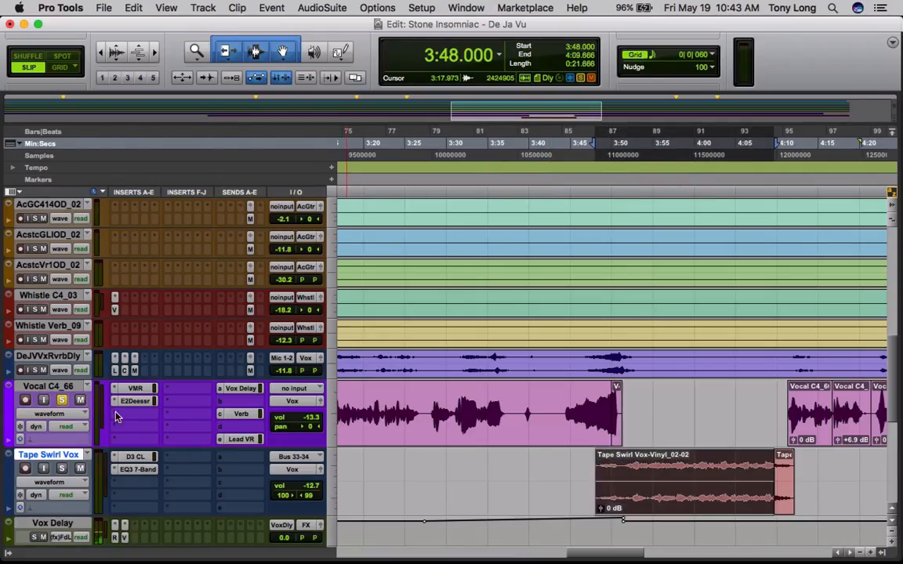
click(62, 468)
key(space)
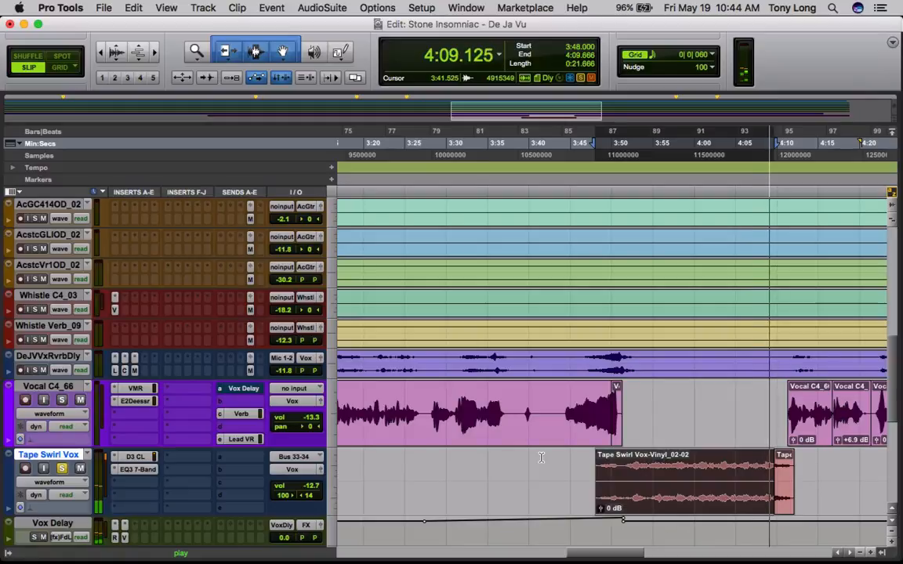
key(space)
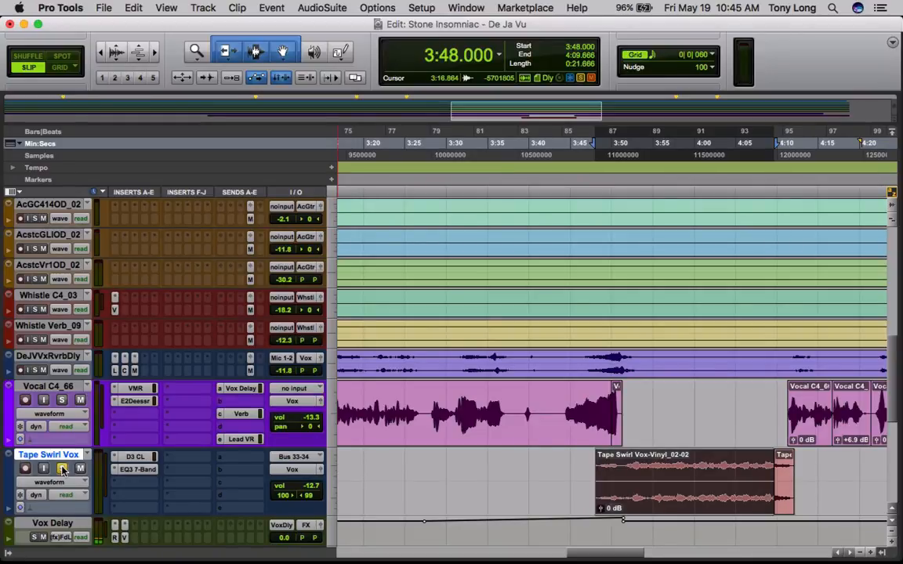
Extend the selection to the second Tape Swirl Vox clip, unsolo the track, and play it with the full mix
click(62, 468)
shift+click(782, 502)
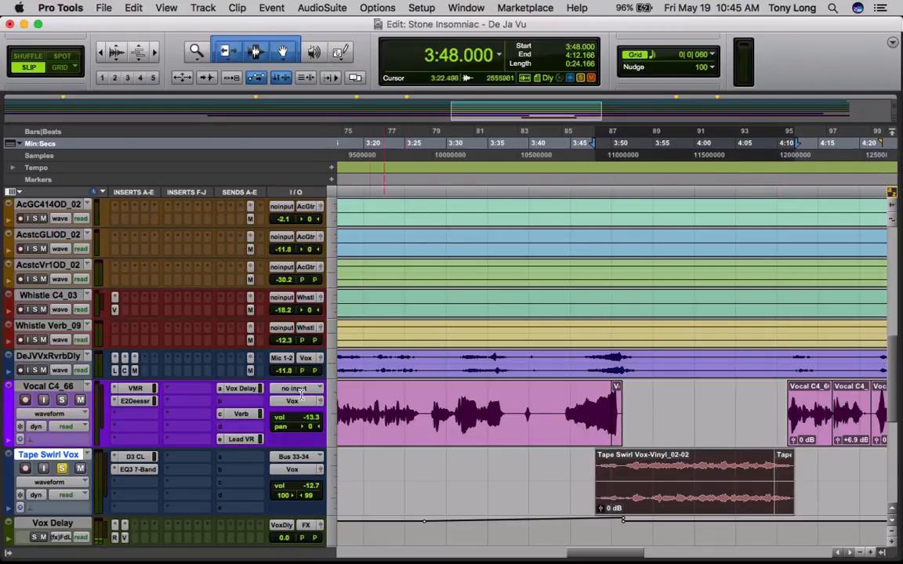
click(62, 467)
key(space)
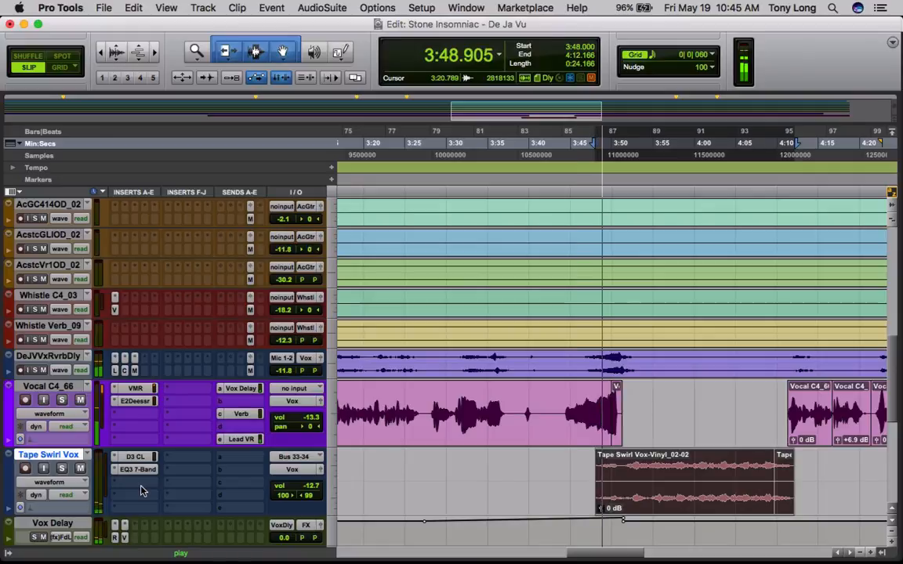
key(space)
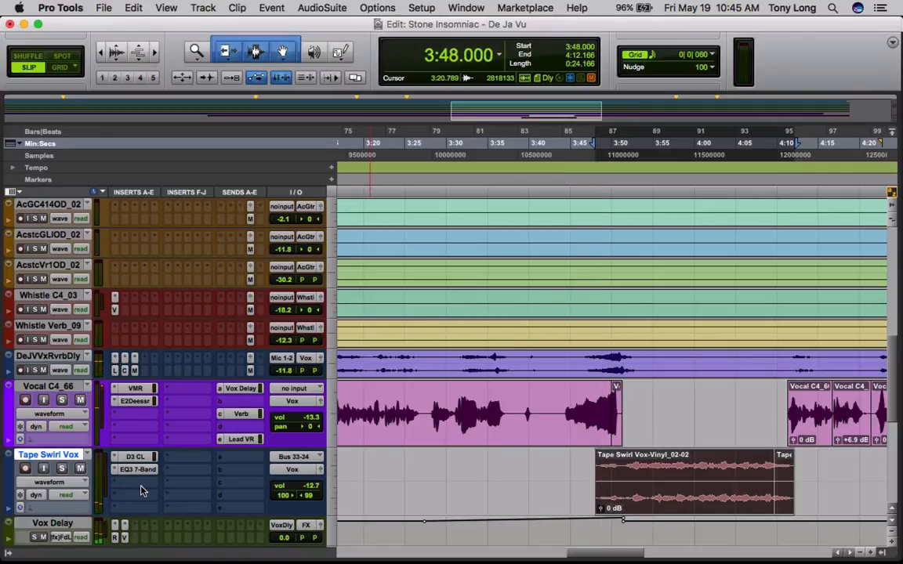
Open the D3 CL compressor/limiter on the Tape Swirl Vox track from the mixer to examine its settings
key(super+equal)
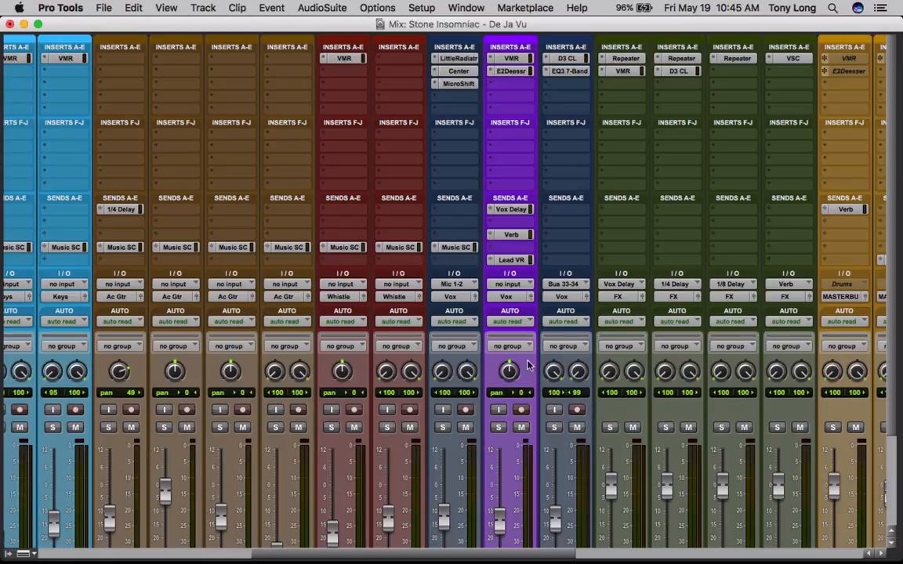
click(565, 60)
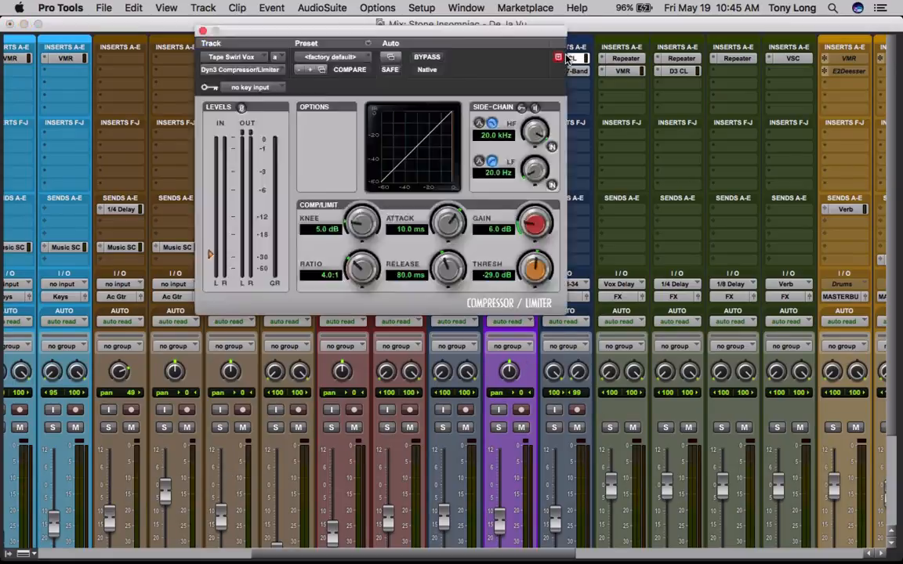
click(566, 59)
click(566, 61)
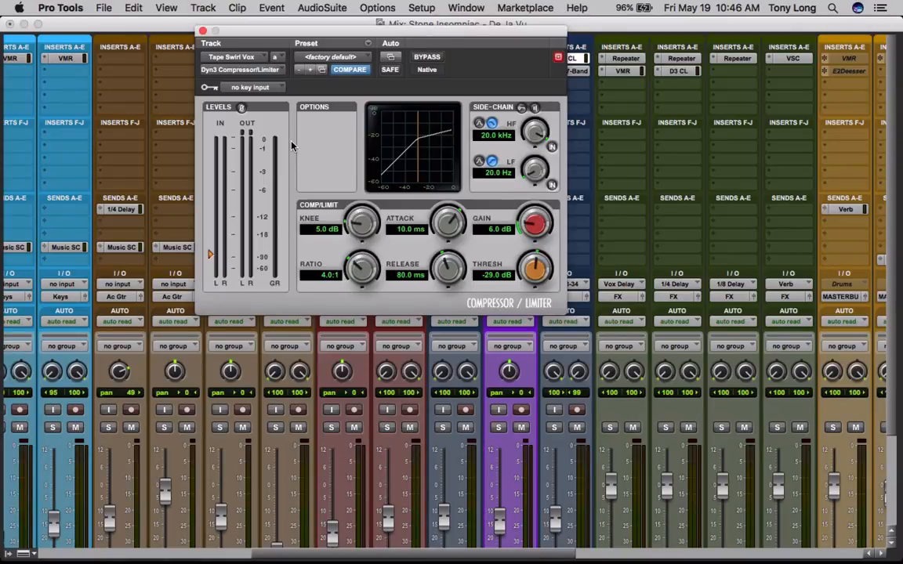
Open the EQ3 7-Band on the Tape Swirl Vox track, solo the track, and compare the EQ bypassed and active during playback
click(203, 31)
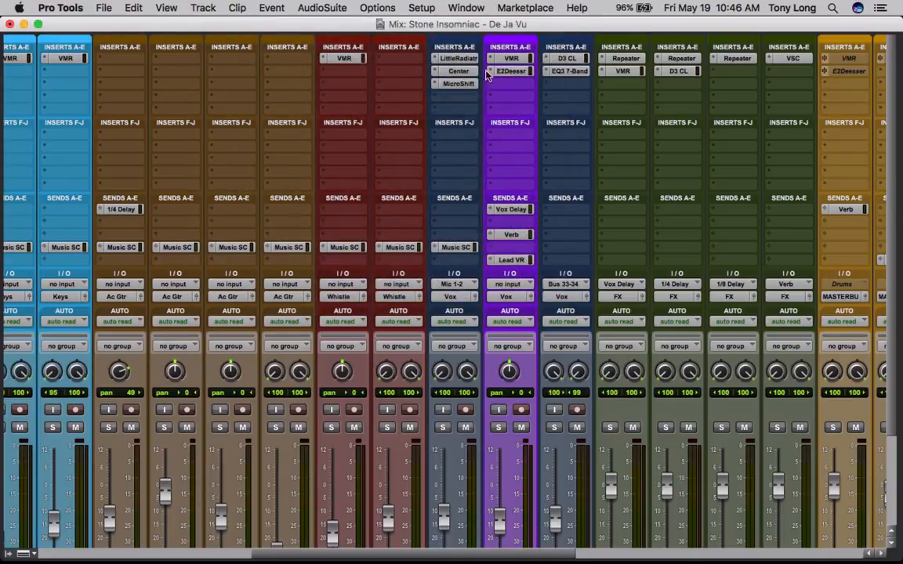
click(568, 72)
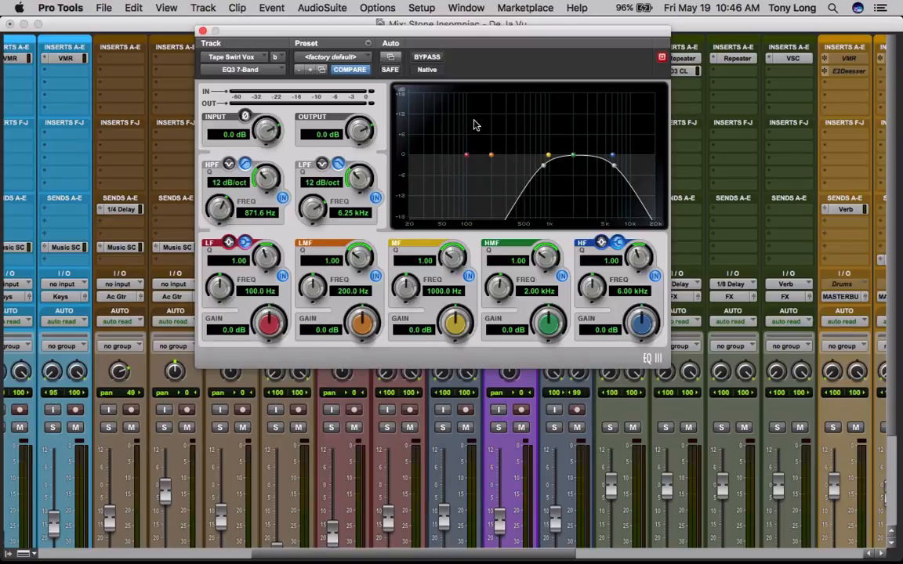
drag(370, 41, 167, 7)
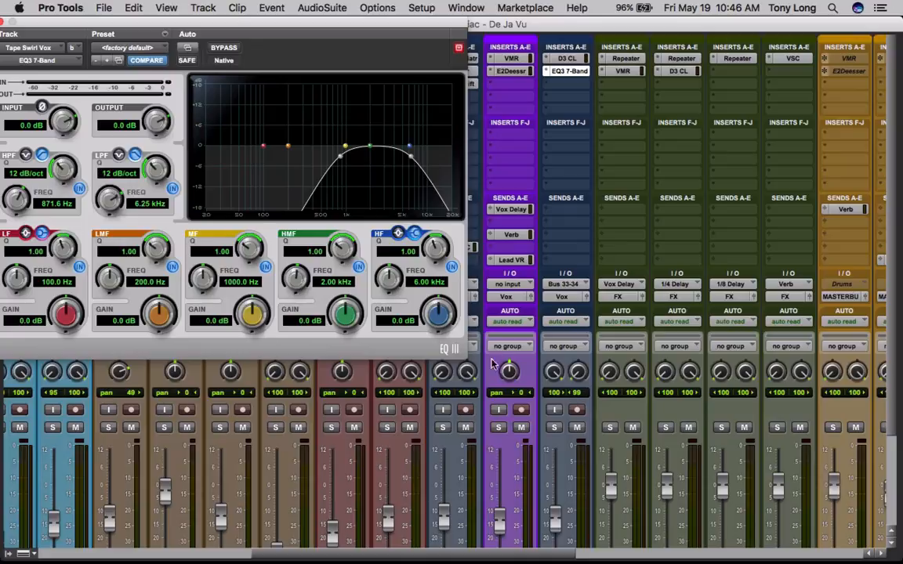
click(554, 427)
key(space)
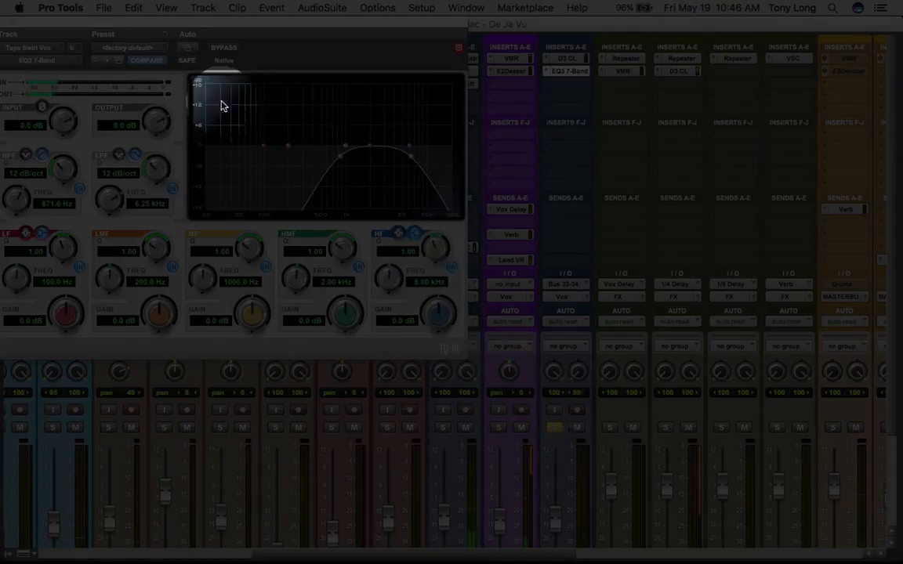
click(226, 48)
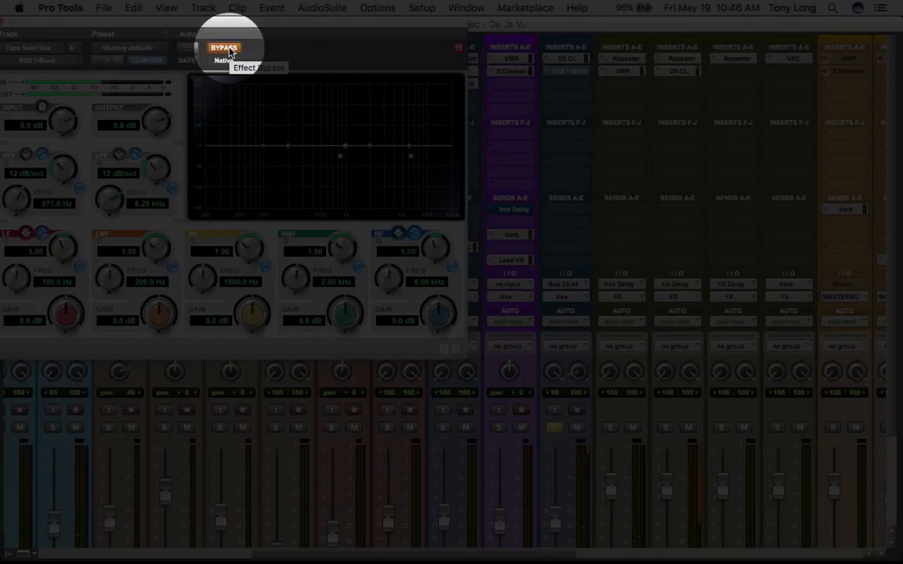
click(227, 49)
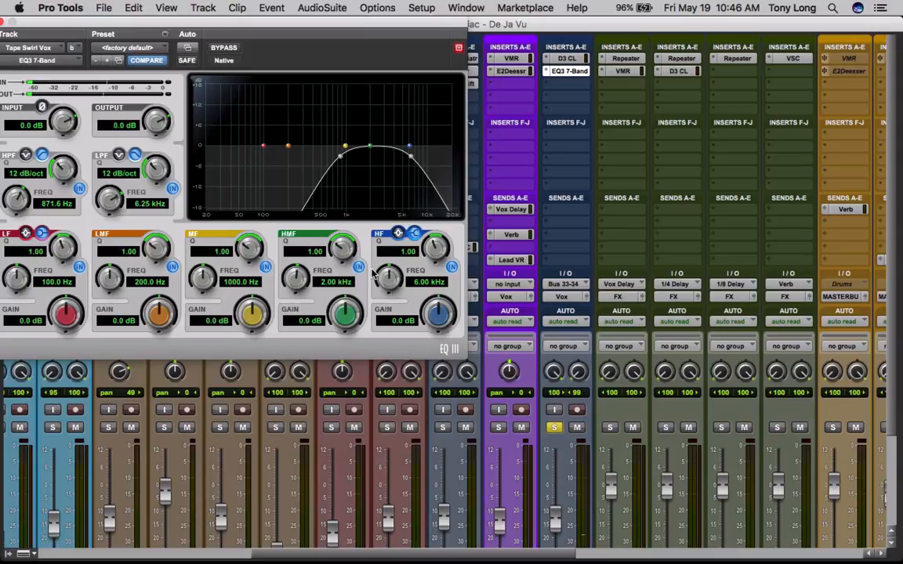
Unsolo Tape Swirl Vox, compare its EQ3 7-Band bypassed and active within the full mix, and close the EQ
click(554, 425)
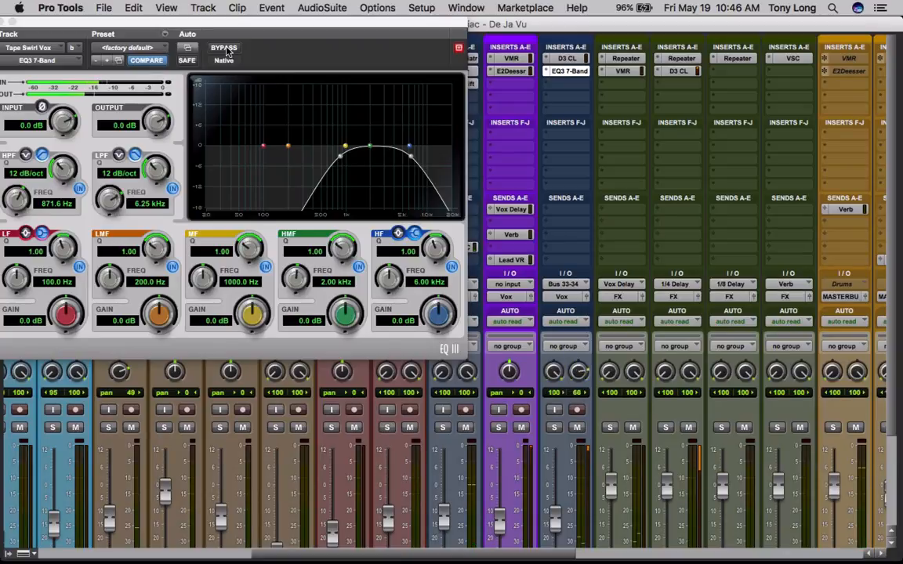
click(226, 49)
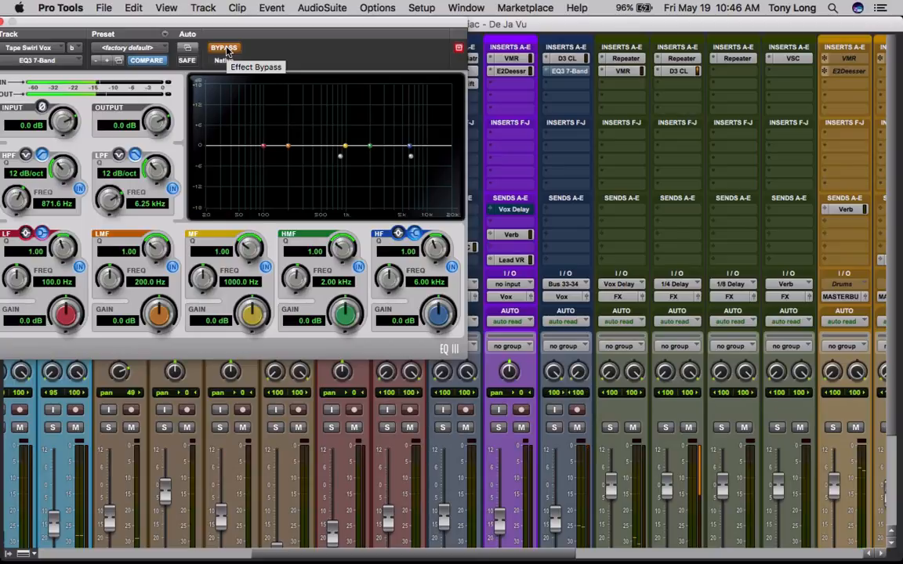
click(226, 48)
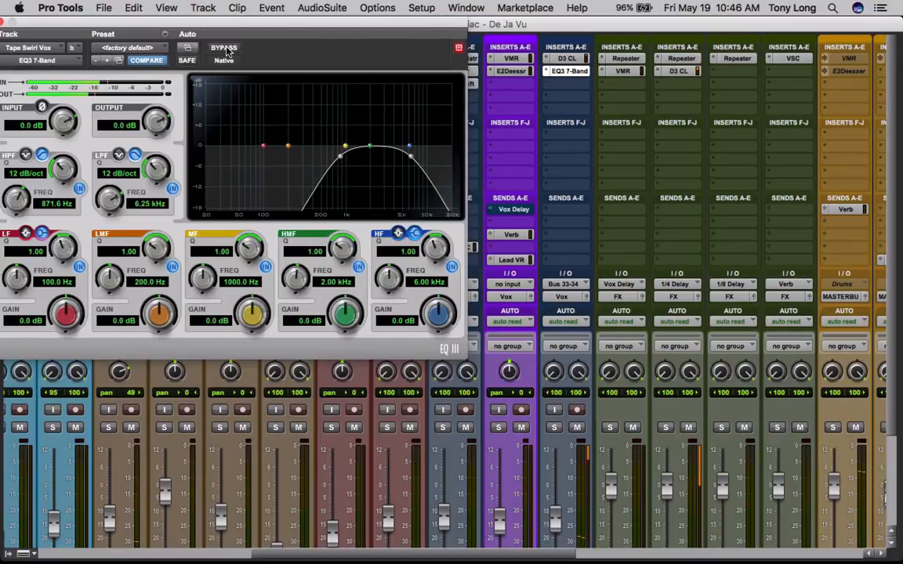
click(226, 49)
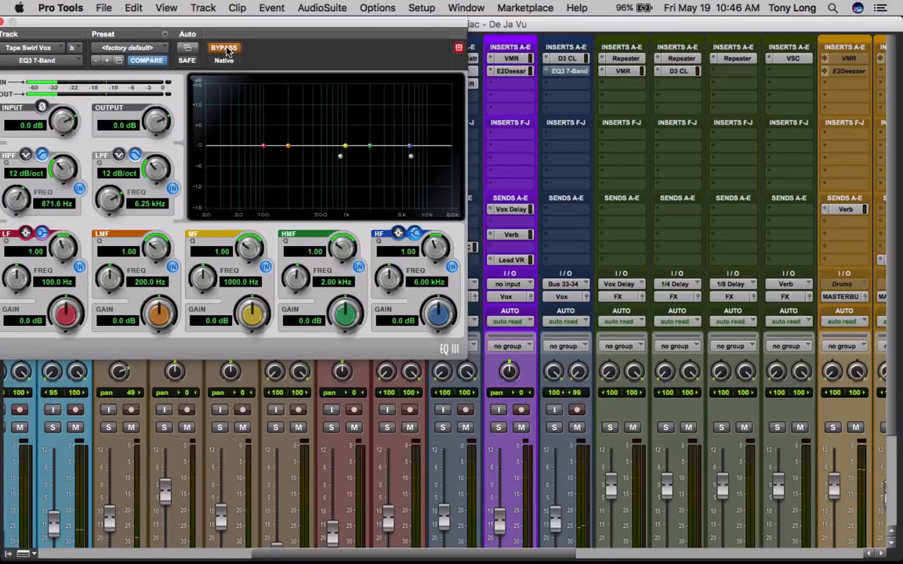
click(226, 49)
drag(89, 28, 108, 29)
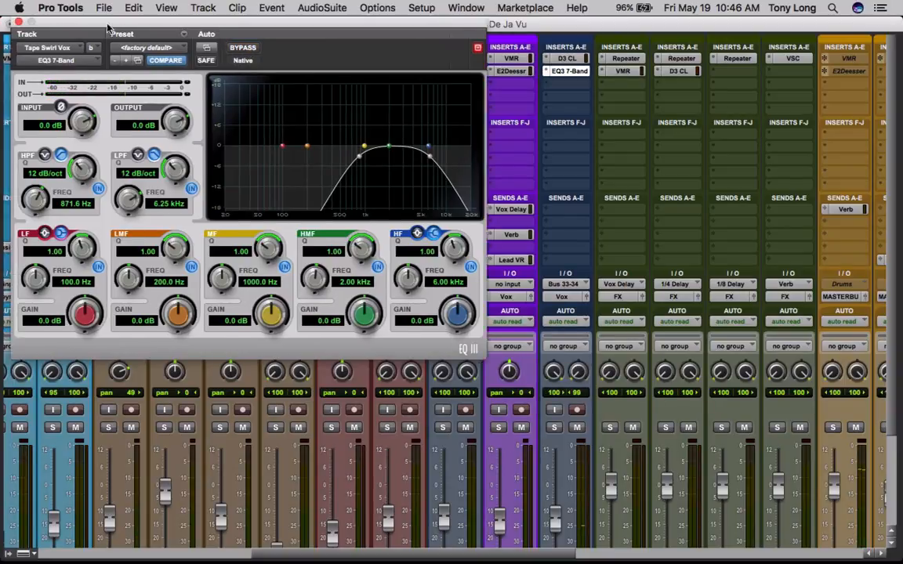
click(55, 24)
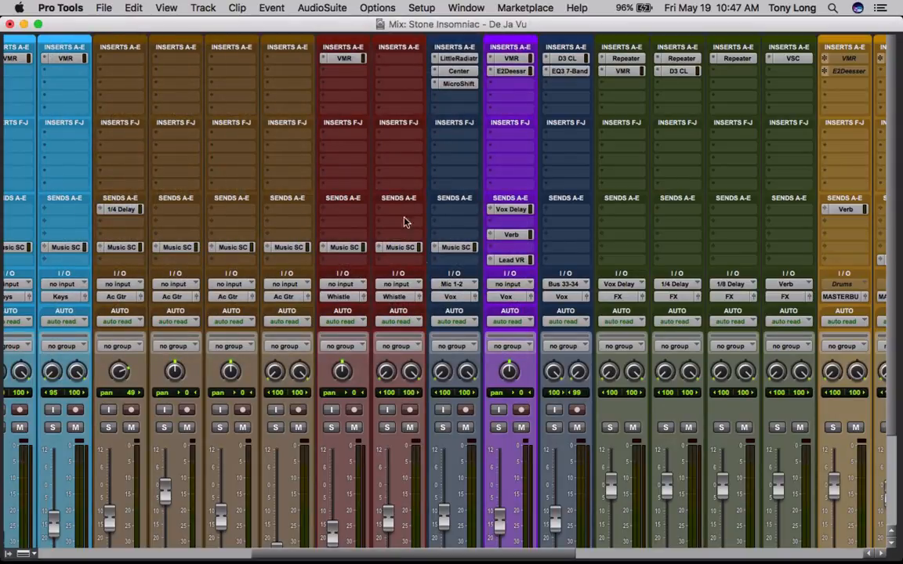
Select the DJVVxRvrD track in the mixer, check its full name in the naming dialog, and leave the name unedited
scroll(483, 371, down, 3)
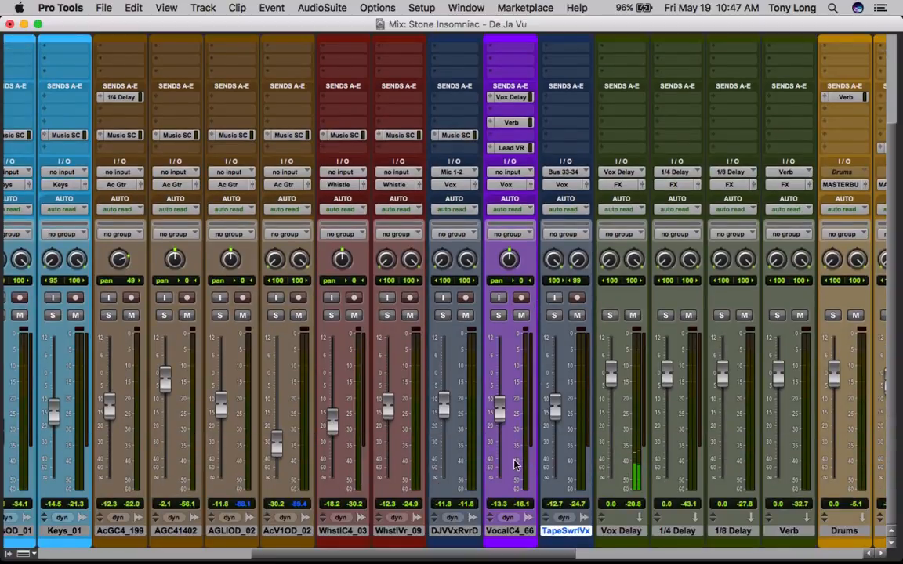
click(452, 532)
scroll(465, 446, up, 3)
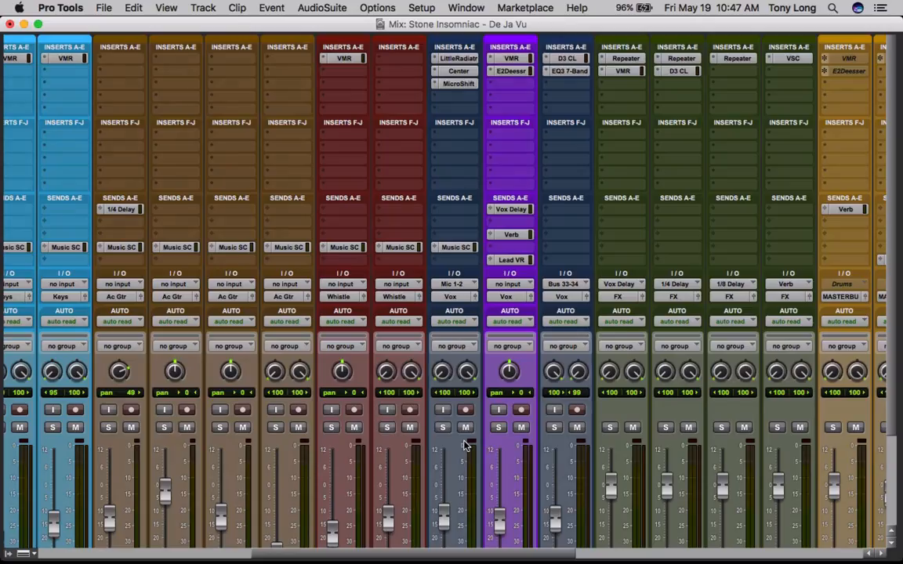
scroll(465, 446, down, 3)
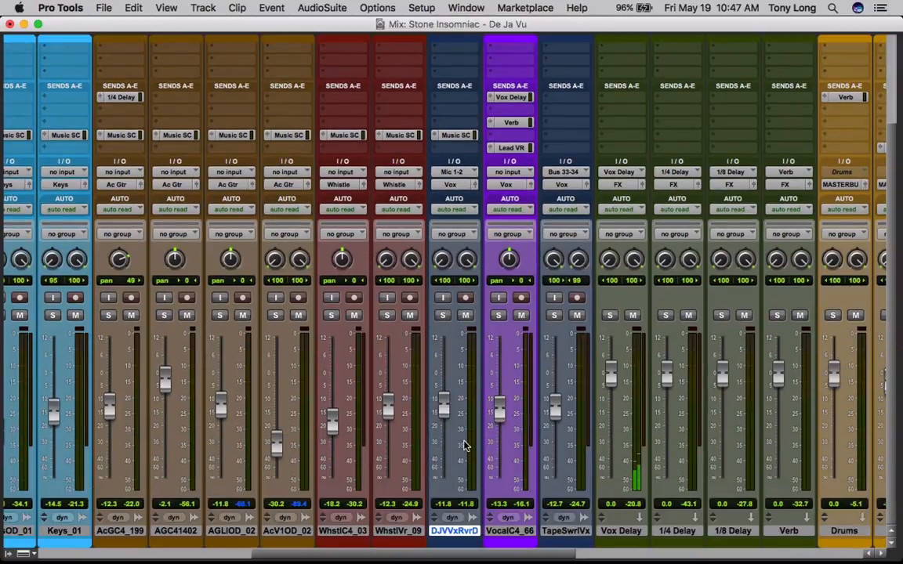
double_click(454, 532)
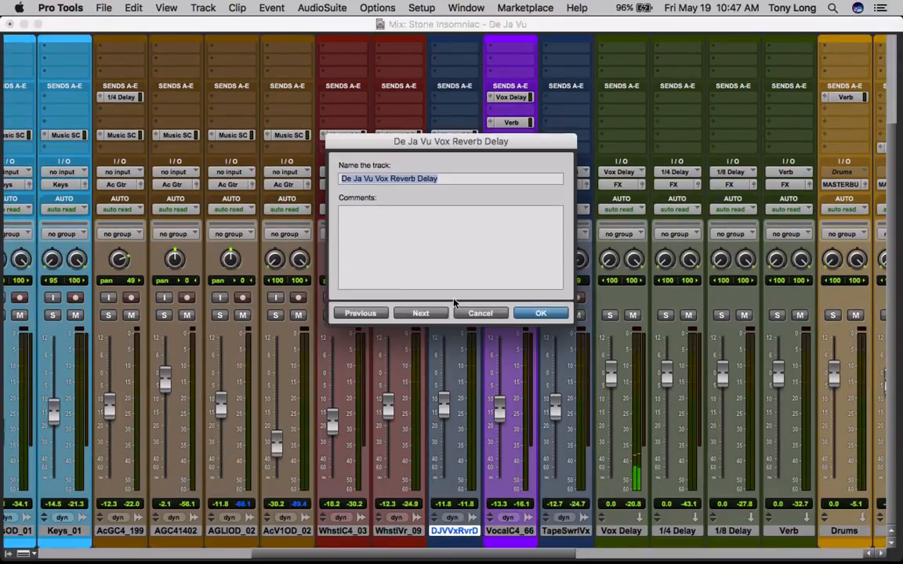
click(479, 313)
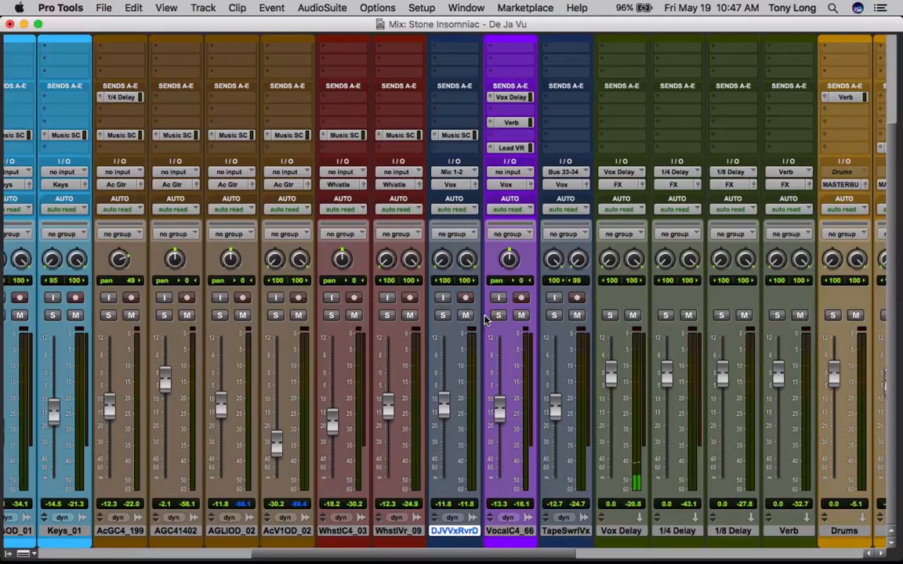
scroll(486, 319, up, 3)
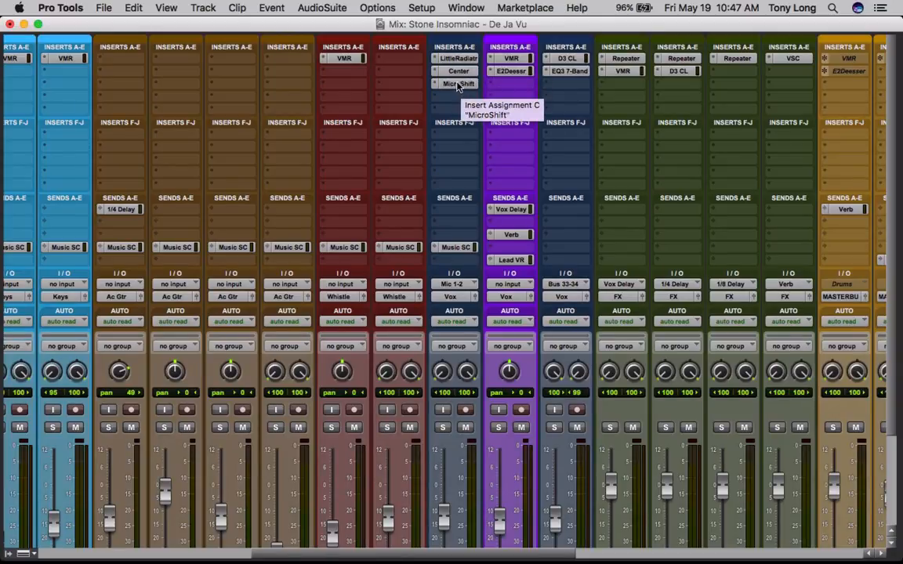
Solo the De Ja Vu Vox Reverb Delay track, select its audio from about 3:08 to 3:26, and play it
click(443, 428)
key(super+equal)
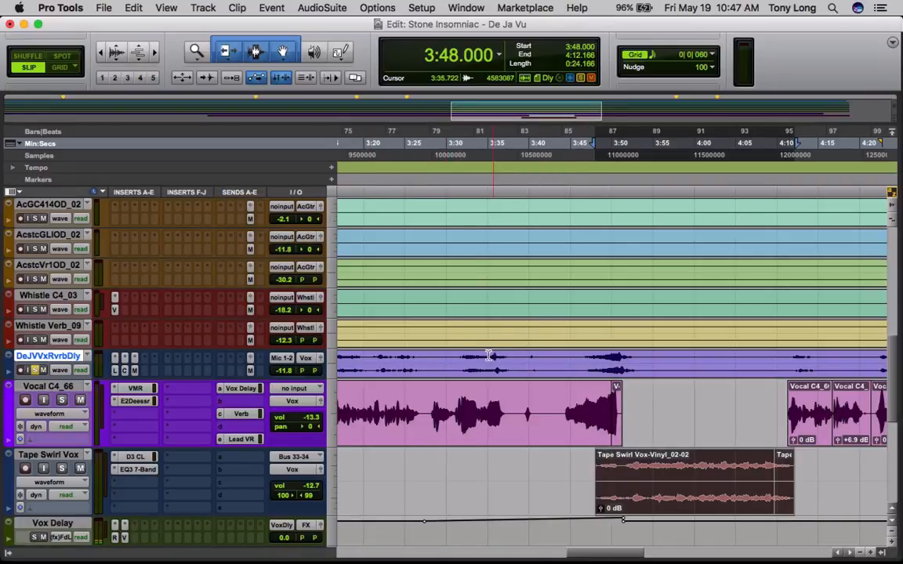
scroll(444, 354, left, 5)
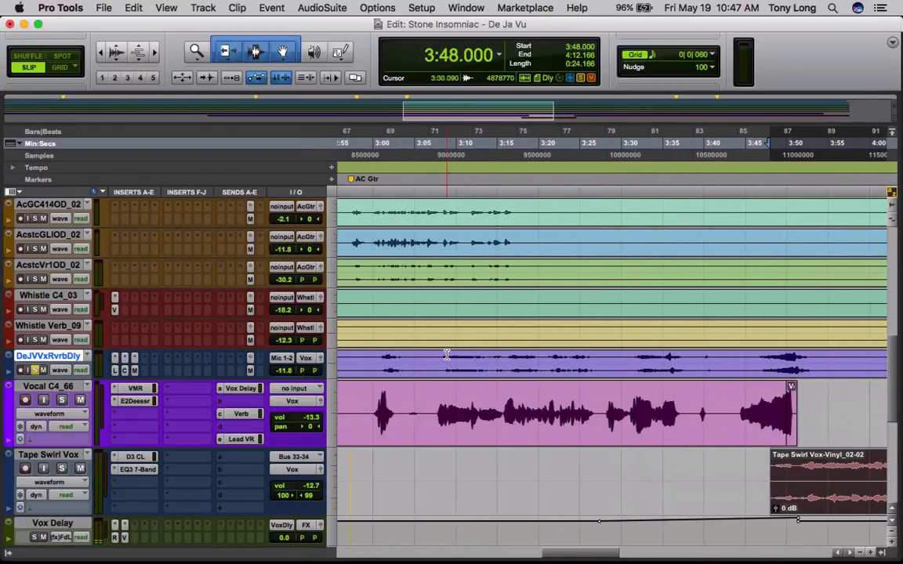
drag(443, 354, 592, 377)
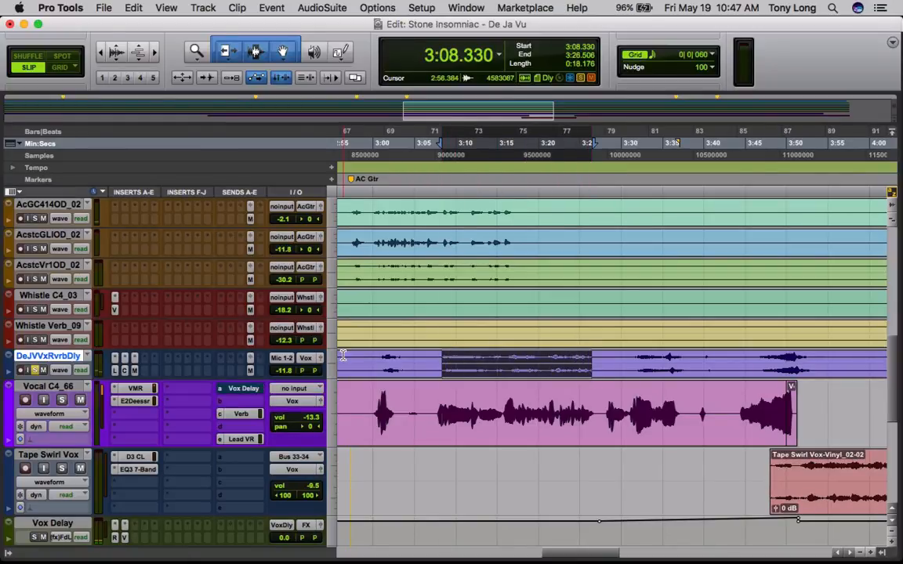
key(space)
Toggle the bypass of the Little Radiator, Center and MicroShift inserts on the De Ja Vu Vox Reverb Delay track during playback
key(super+equal)
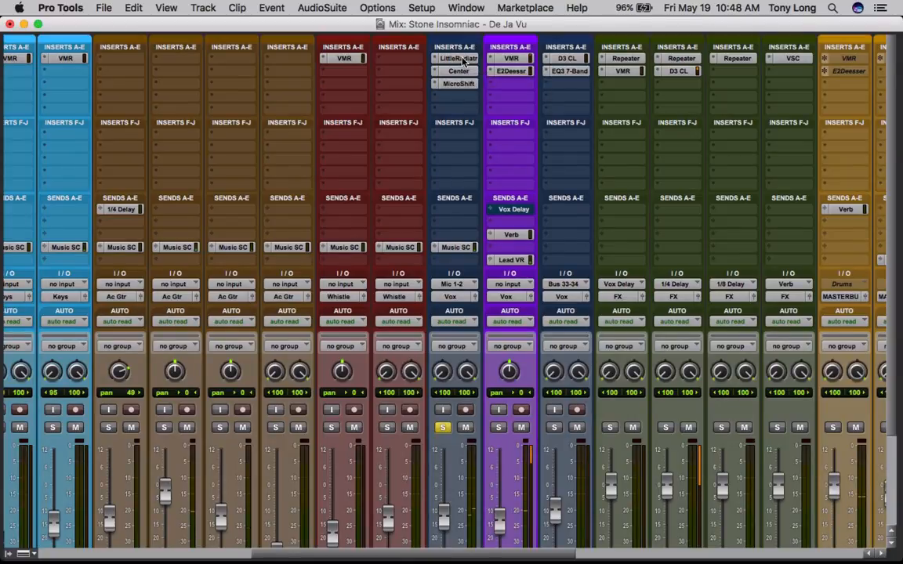
key(shift+a)
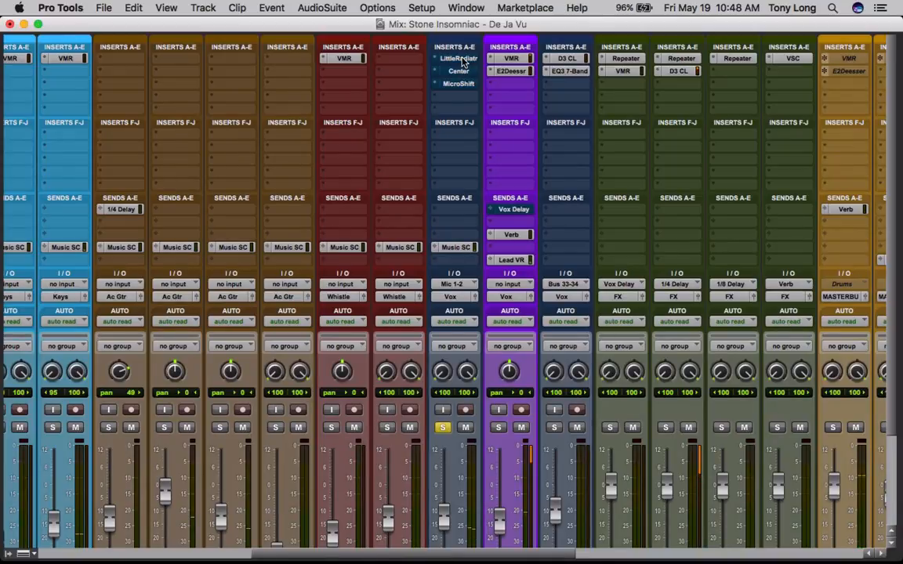
key(shift+a)
Open the Little Radiator preamp on the De Ja Vu Vox Reverb Delay track, examine its settings, and close it
click(458, 60)
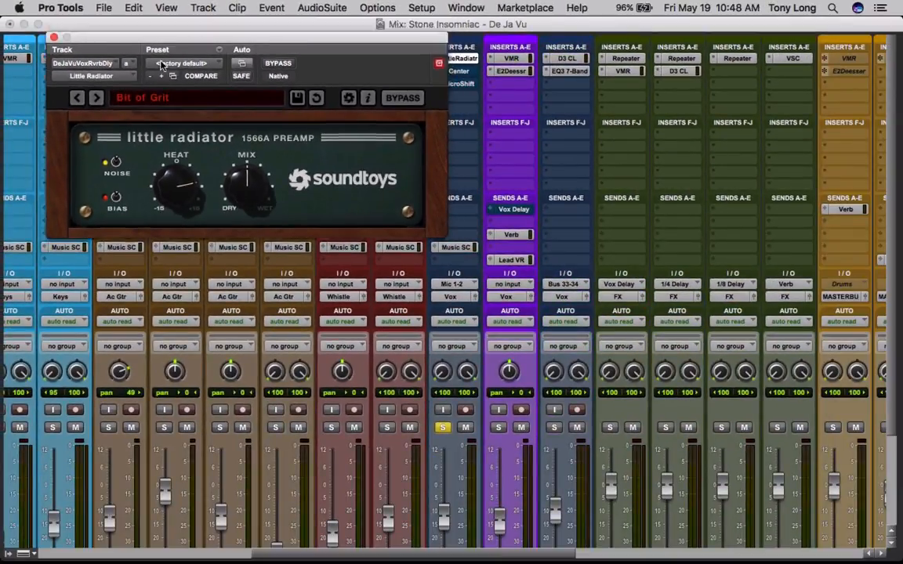
drag(161, 38, 142, 124)
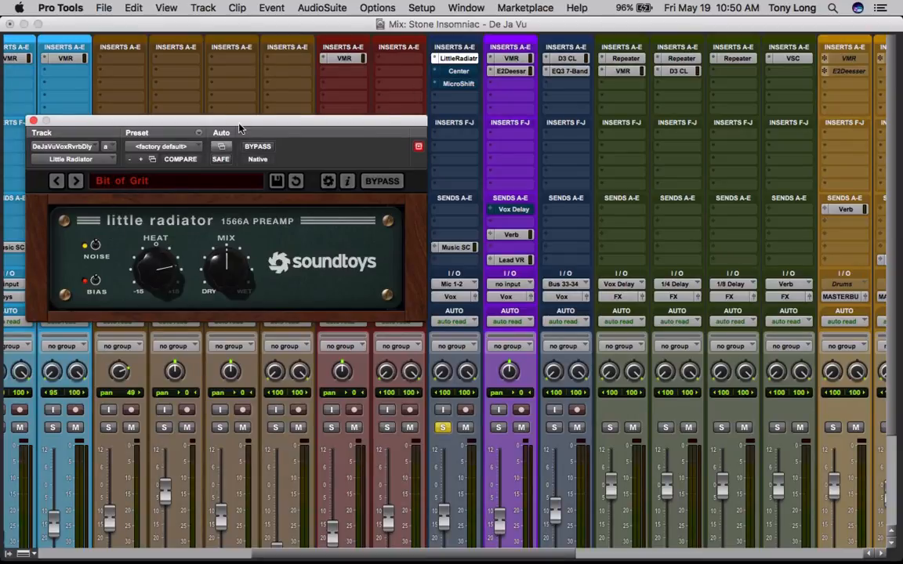
click(33, 121)
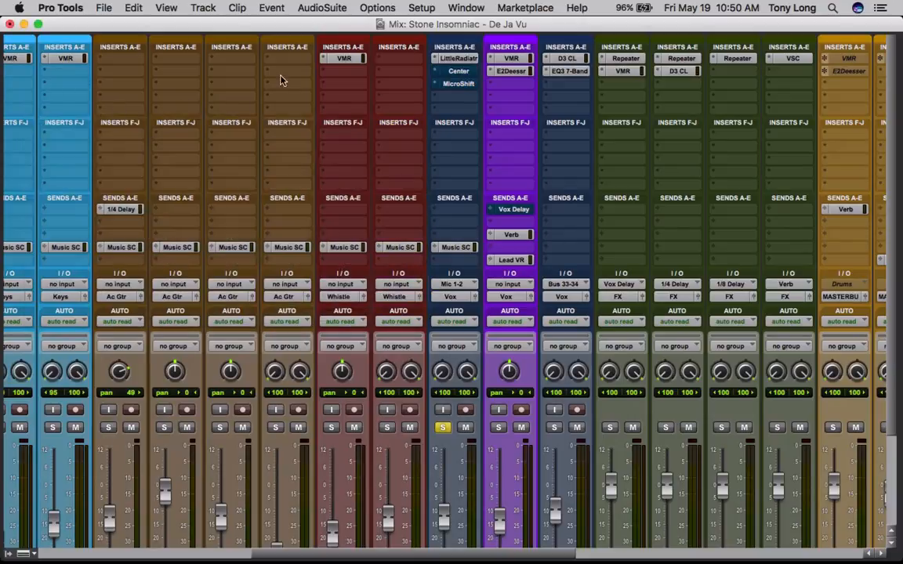
Open the Center plug-in on the reverb delay track, compare it active and bypassed during playback, and leave it active
click(453, 73)
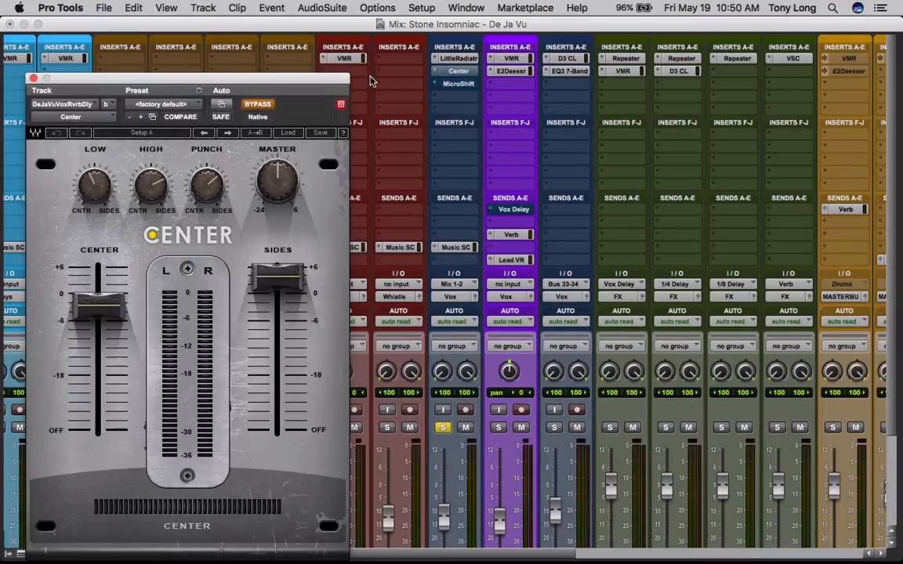
click(259, 107)
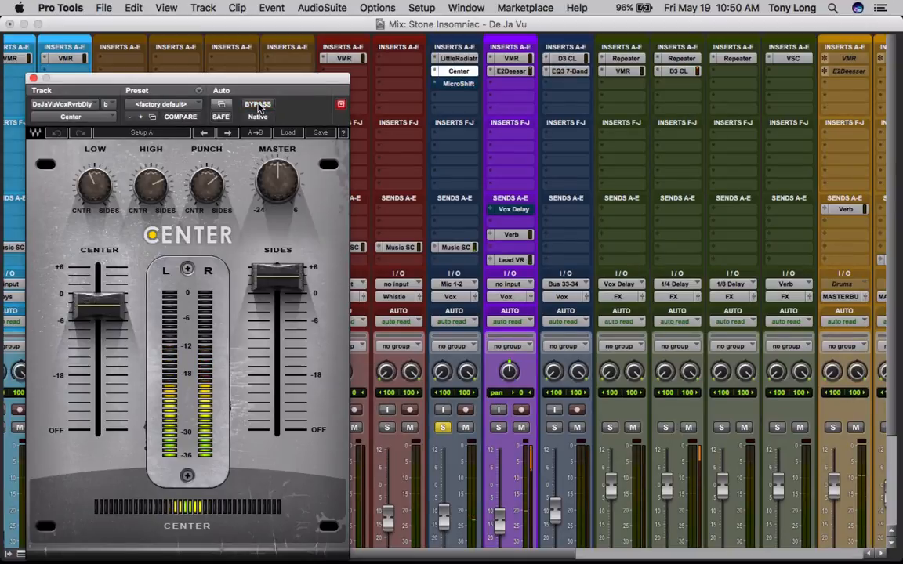
click(258, 107)
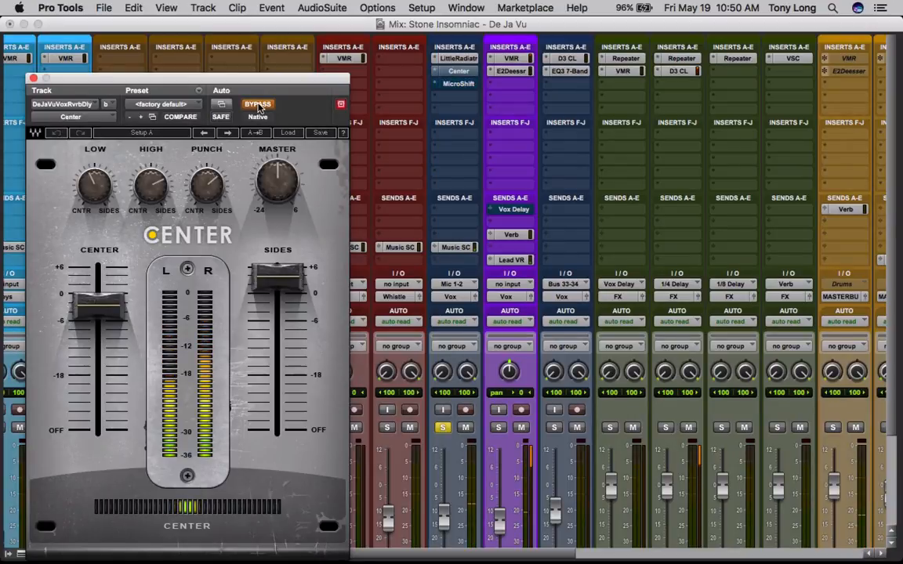
key(space)
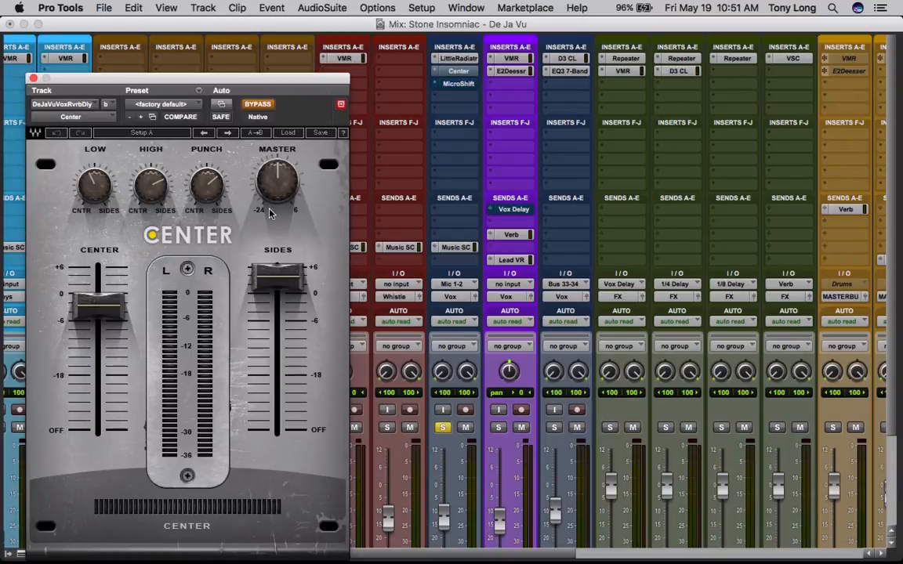
click(257, 104)
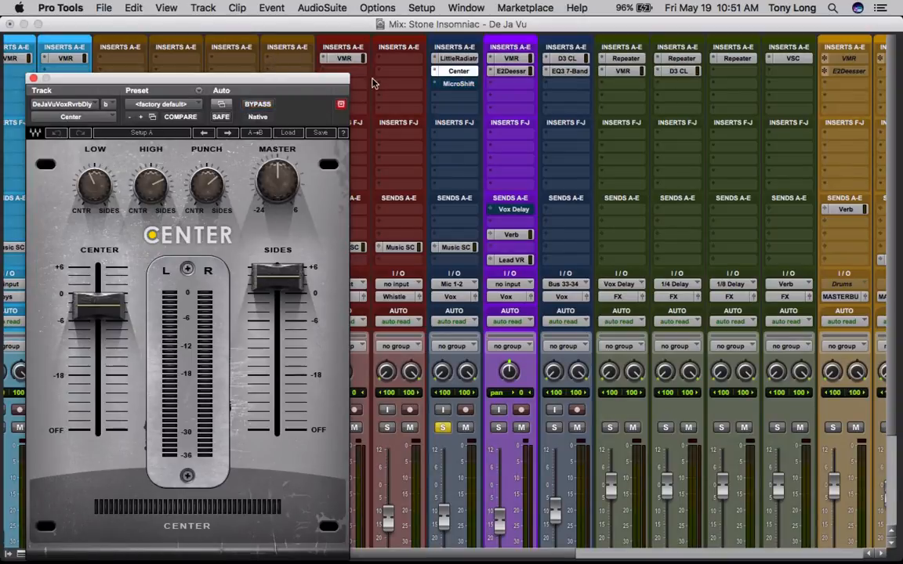
Open the MicroShift plug-in on the reverb delay track, examine its settings, and compare it active and bypassed during playback
click(458, 83)
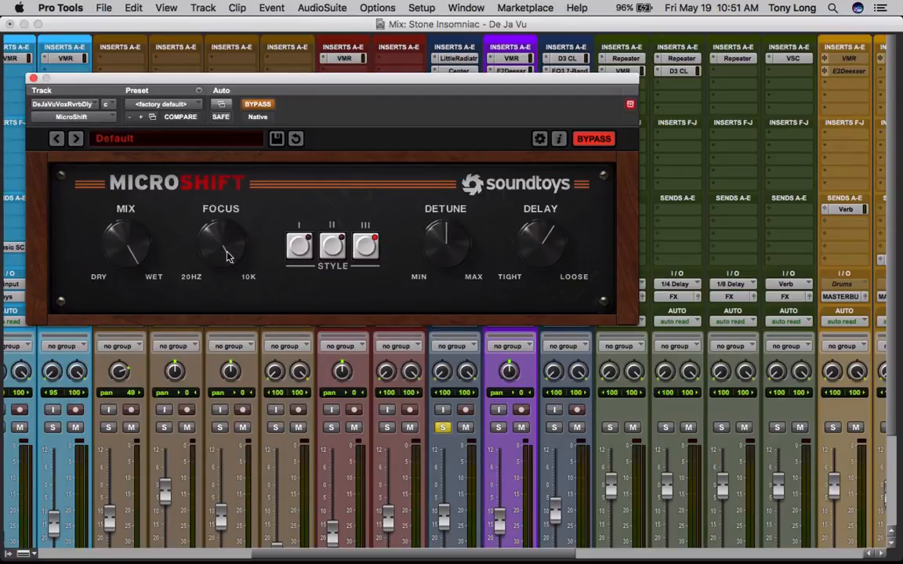
mouse_move(227, 255)
drag(293, 85, 288, 157)
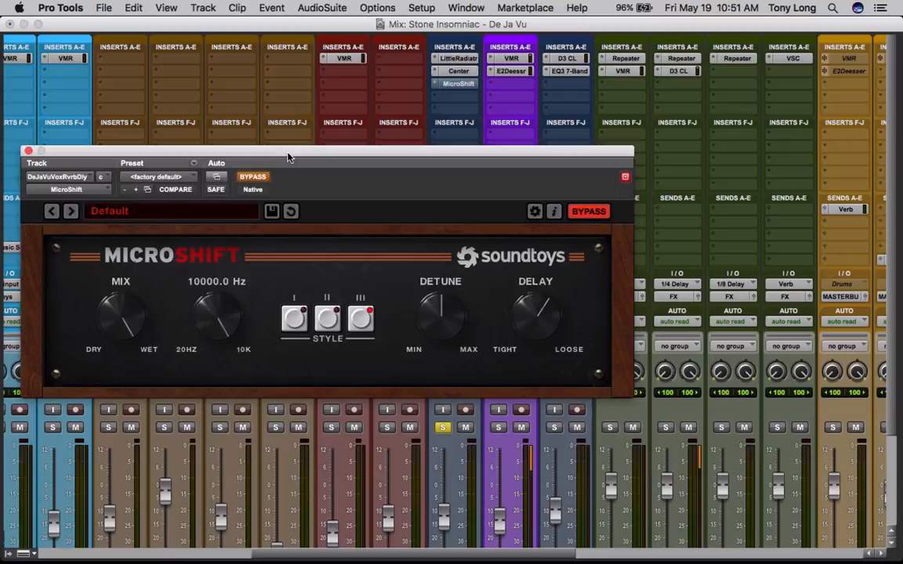
click(254, 179)
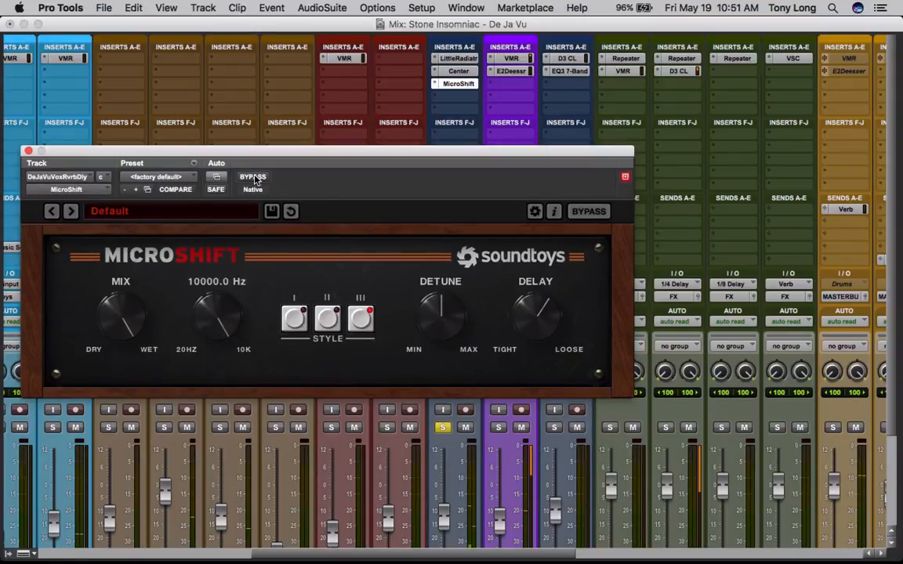
click(255, 179)
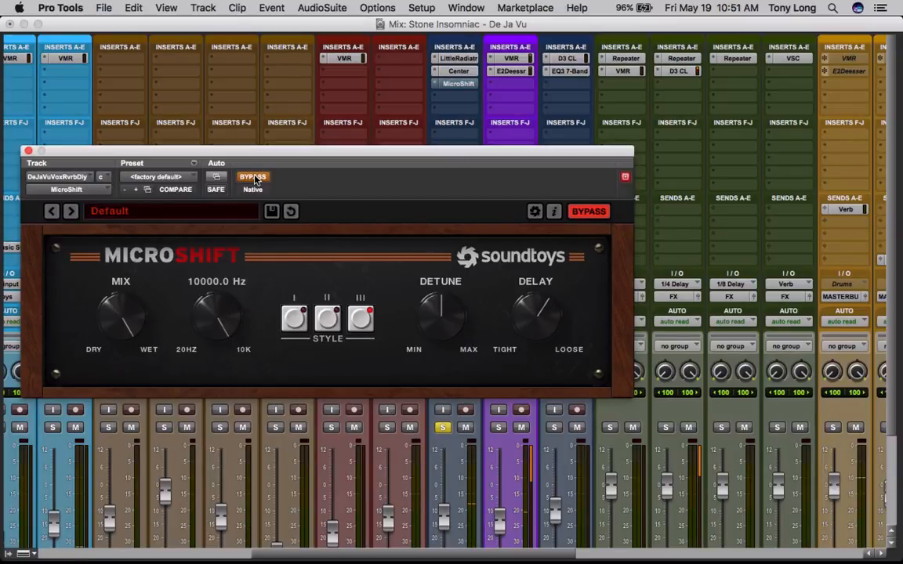
Reactivate the MicroShift plug-in on the De Ja Vu Vox Reverb Delay track and close its window
click(255, 179)
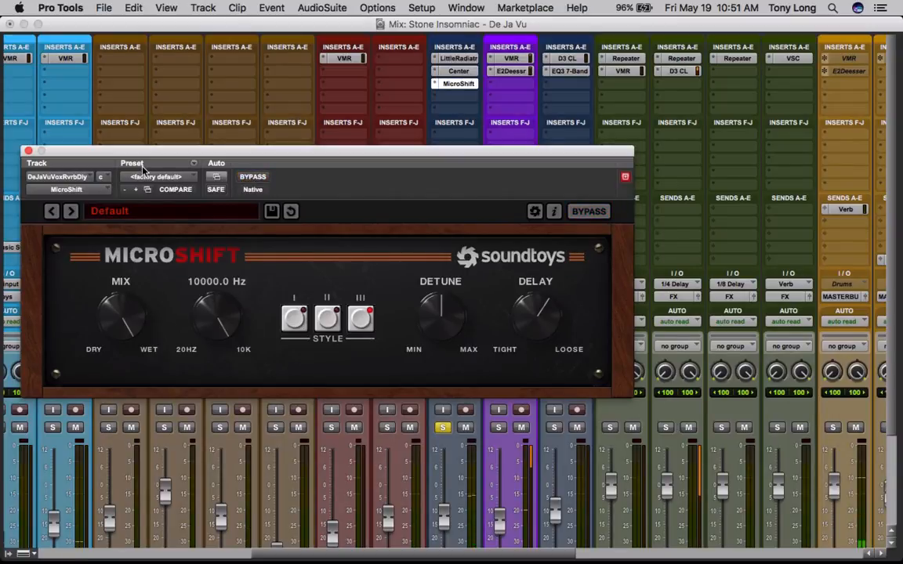
click(28, 152)
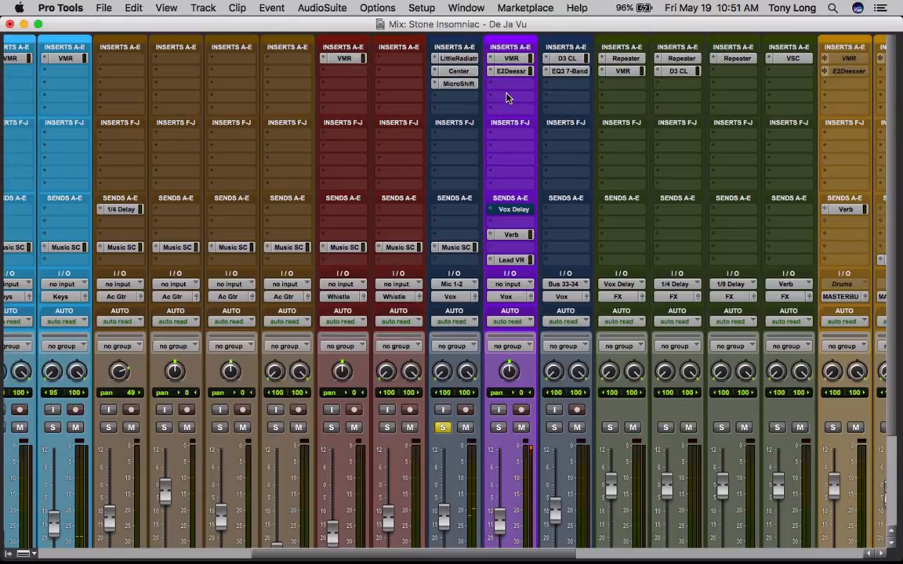
Compare the reverb delay track's three inserts bypassed and active together, then unsolo the track and stop playback
ctrl+super+click(459, 61)
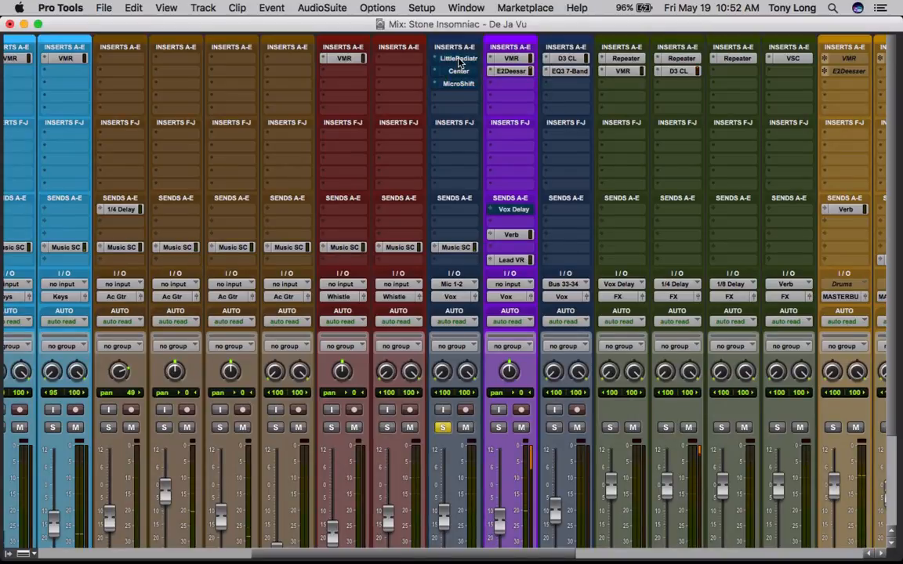
shift+super+click(459, 62)
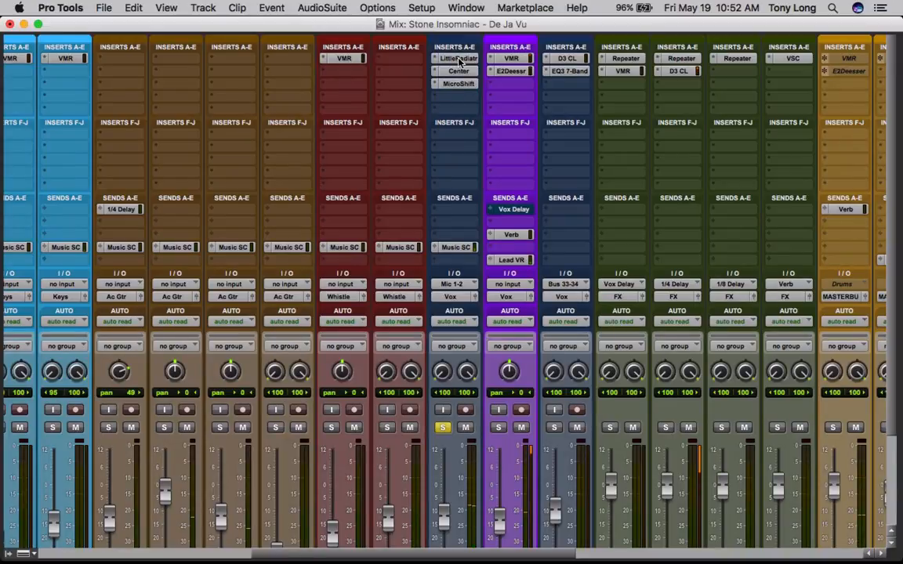
click(442, 427)
key(space)
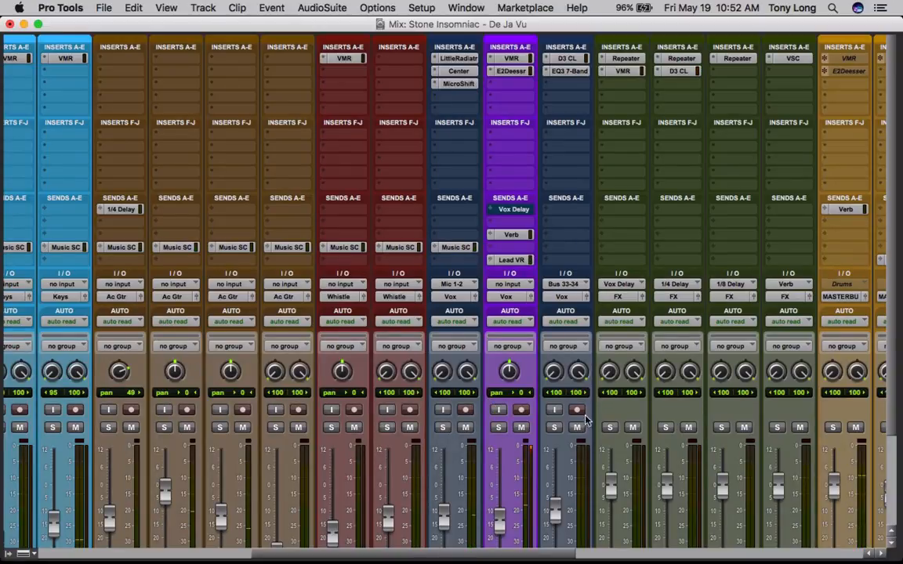
Select the Tape Swirl Vox track, then select all audio tracks to review them across the mixer
scroll(533, 407, down, 3)
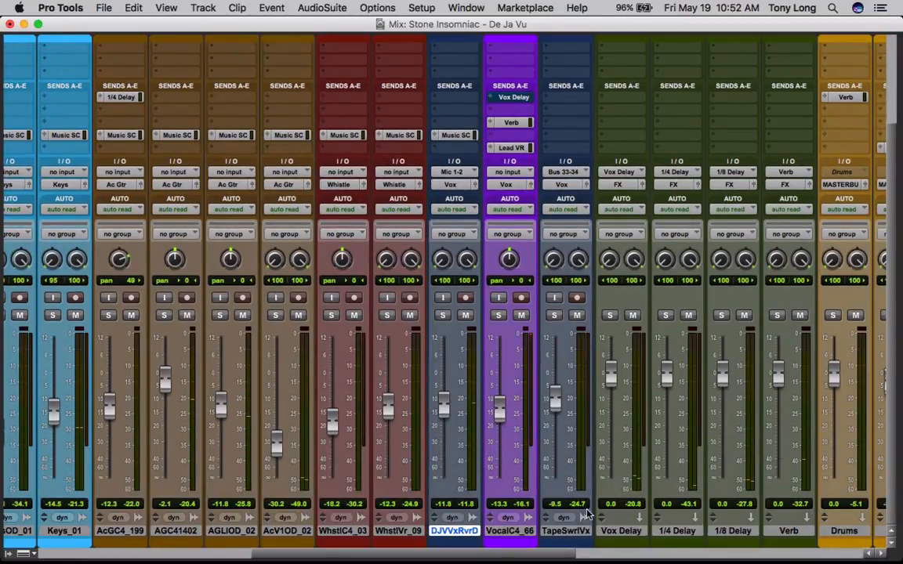
click(576, 531)
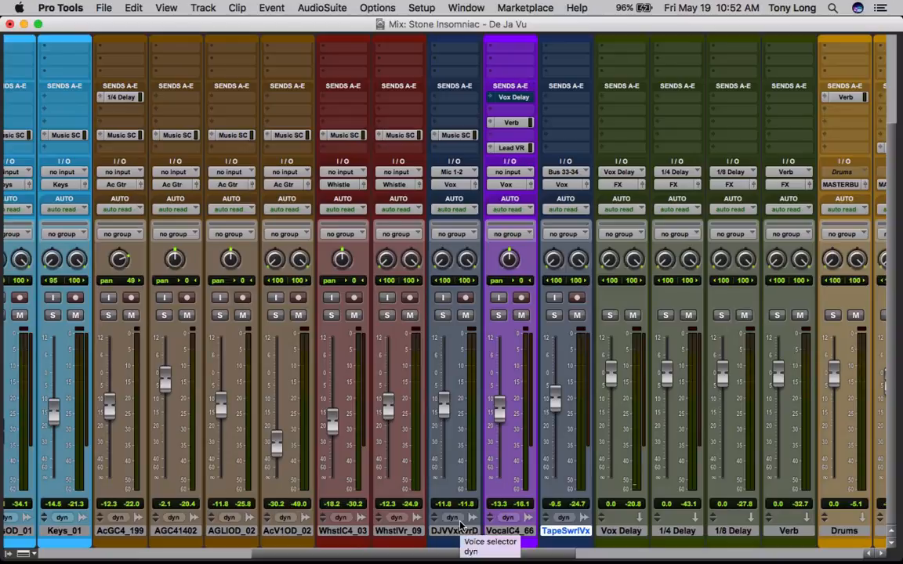
scroll(461, 526, left, 10)
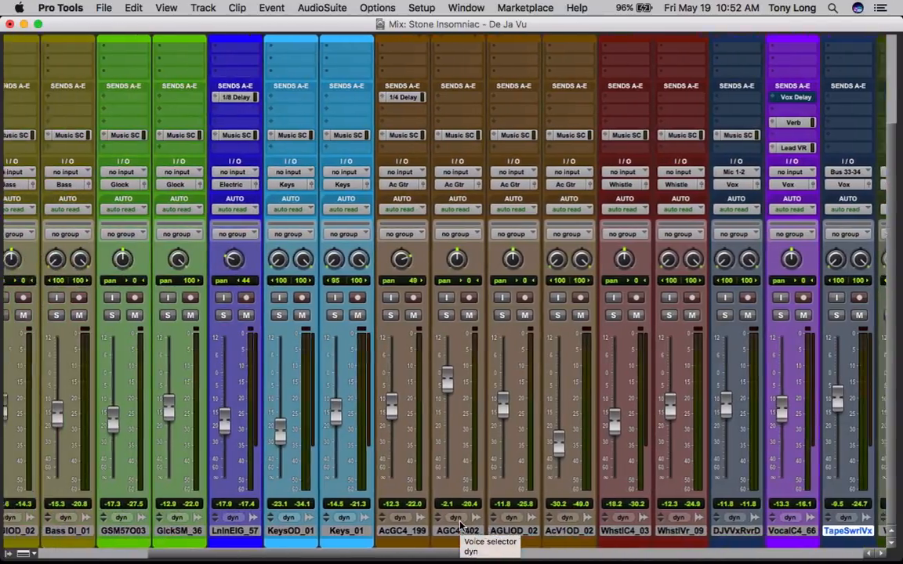
scroll(461, 526, left, 5)
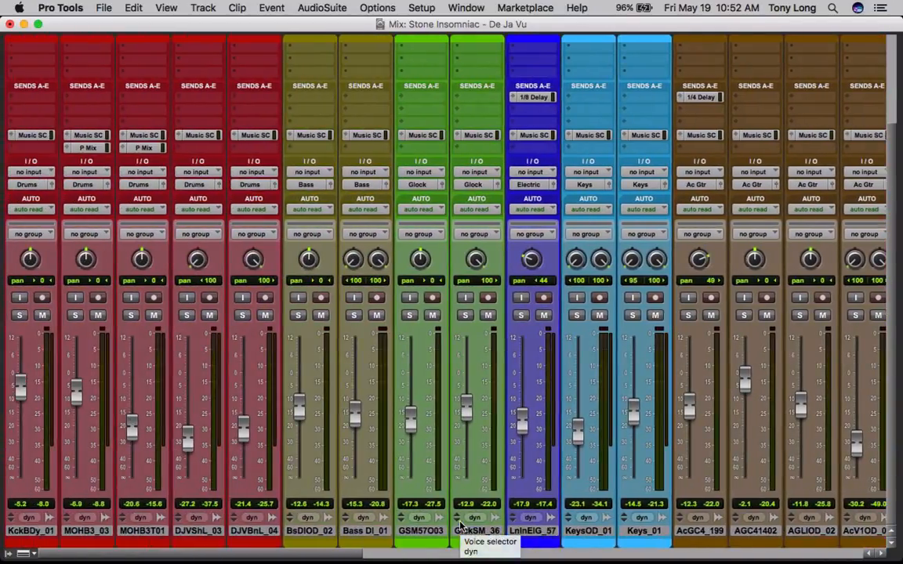
alt+click(52, 532)
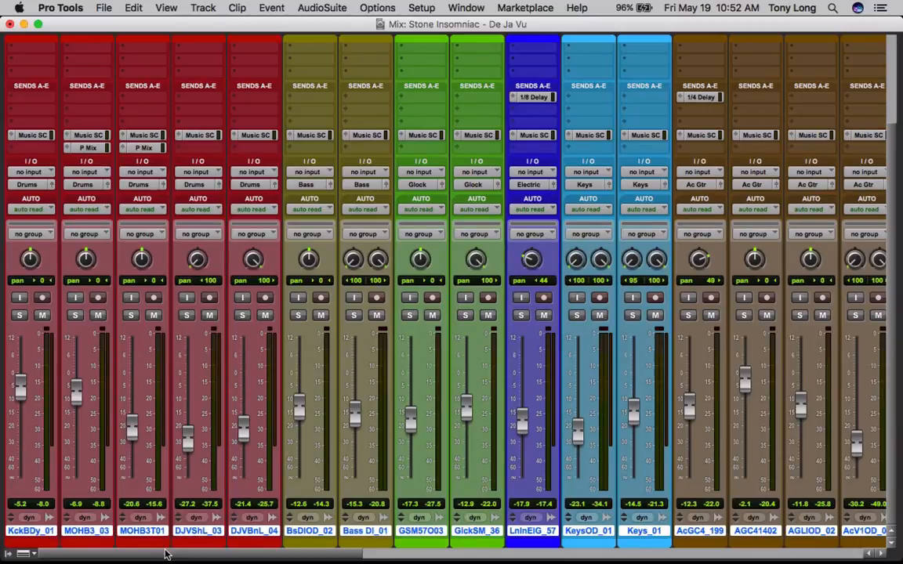
drag(186, 554, 463, 554)
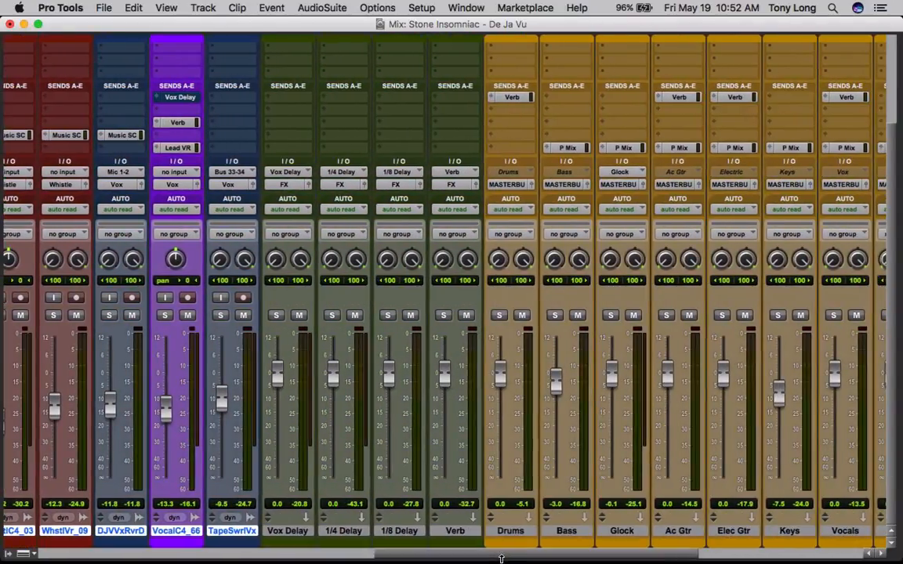
Select the Vox Delay track, open its Repeater delay, examine the settings, and close the plug-in
click(289, 531)
scroll(298, 453, up, 5)
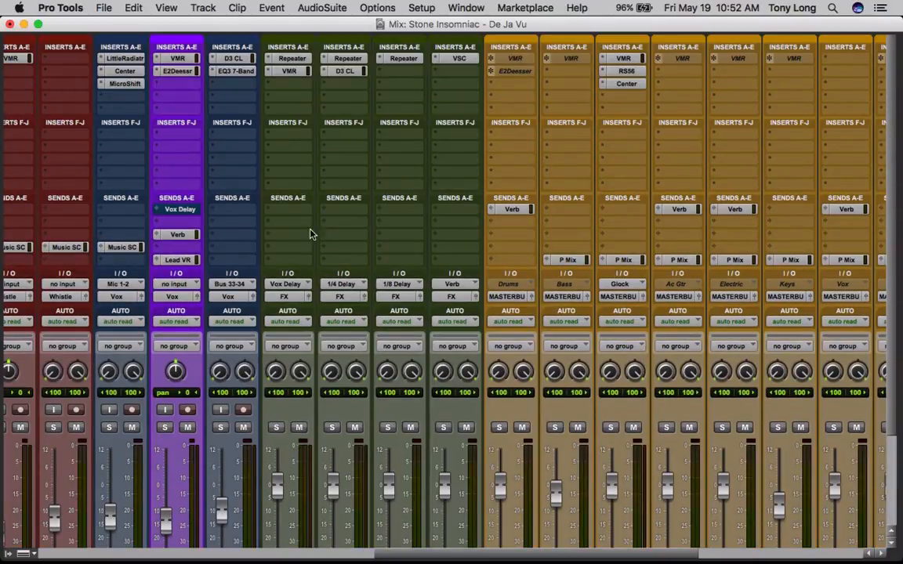
click(290, 58)
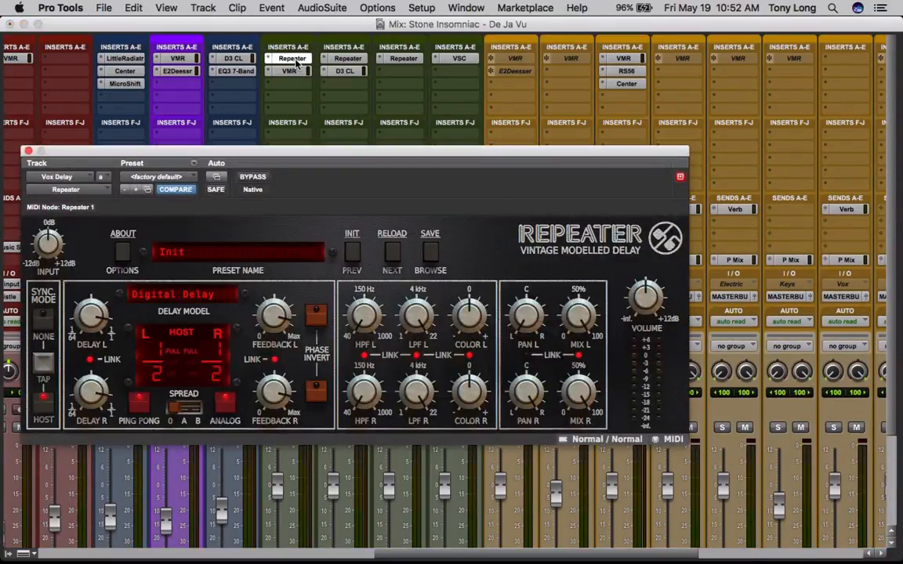
drag(328, 154, 412, 8)
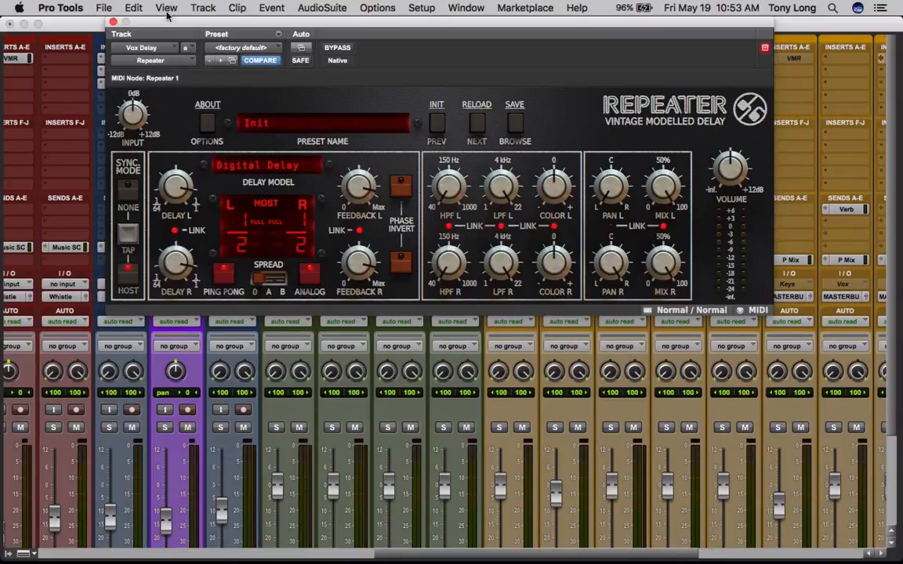
drag(171, 22, 282, 22)
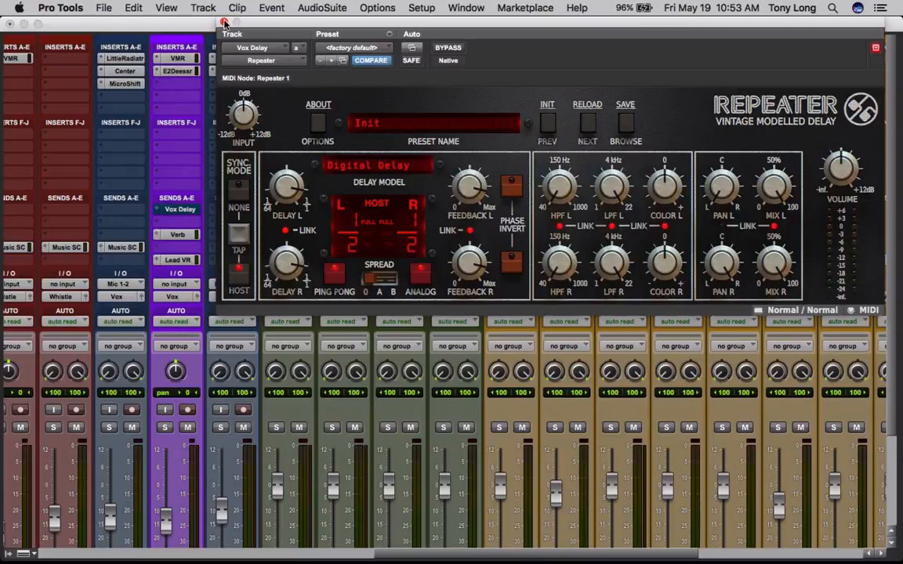
click(224, 22)
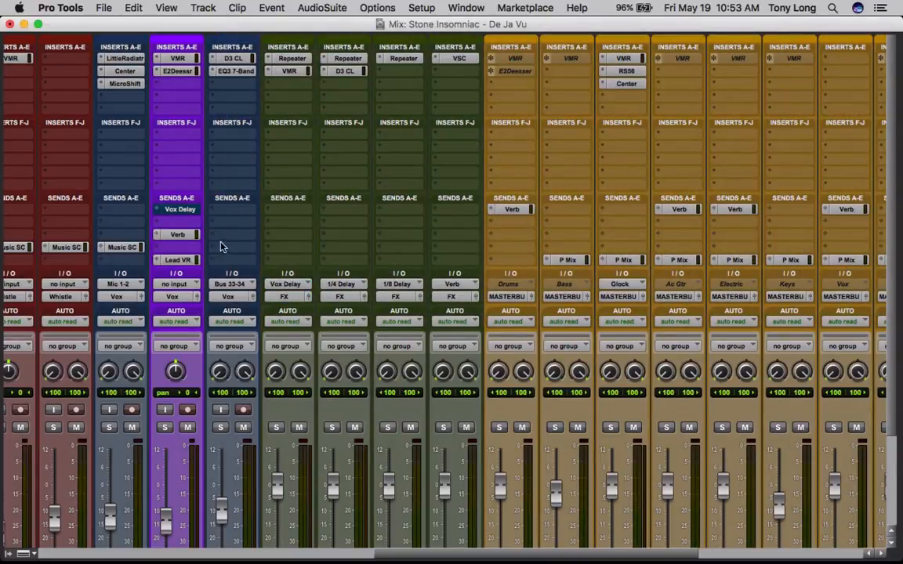
Show the Vox Delay send level automation on the Vocal C4_66 track in the Edit window
scroll(171, 277, down, 3)
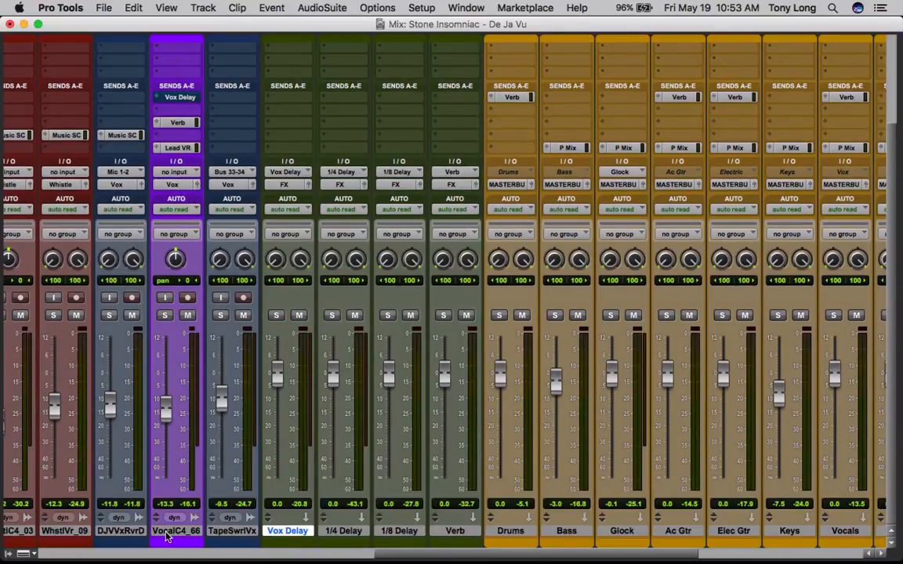
key(super+equal)
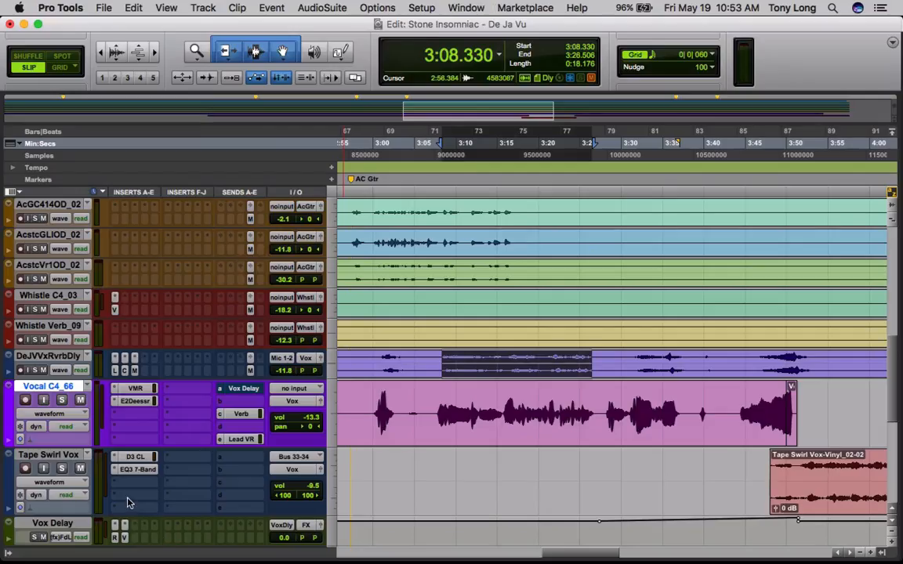
click(50, 413)
mouse_move(70, 462)
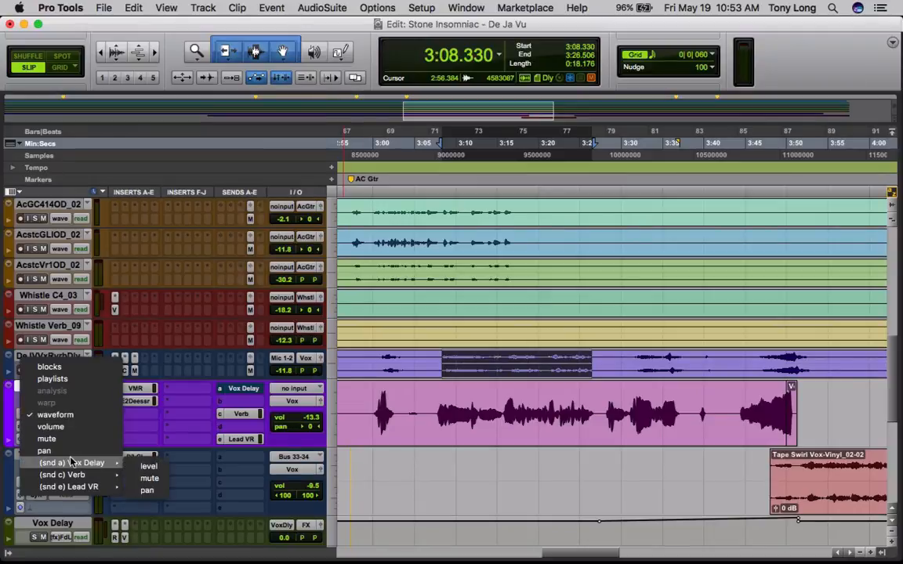
click(147, 467)
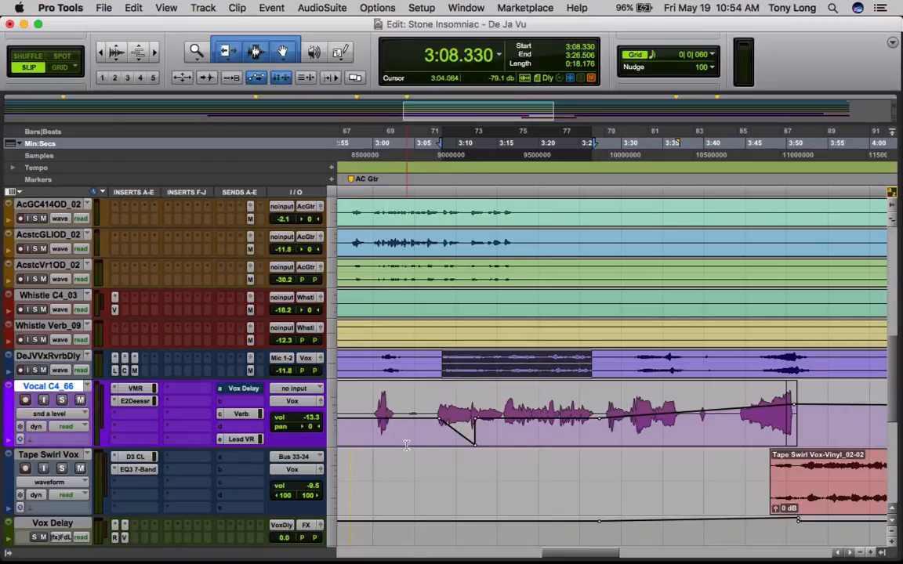
Select the rising stretch of the Vox Delay send level automation from 3:27.360 to 3:52.789 on the Vocal C4_66 track
click(599, 430)
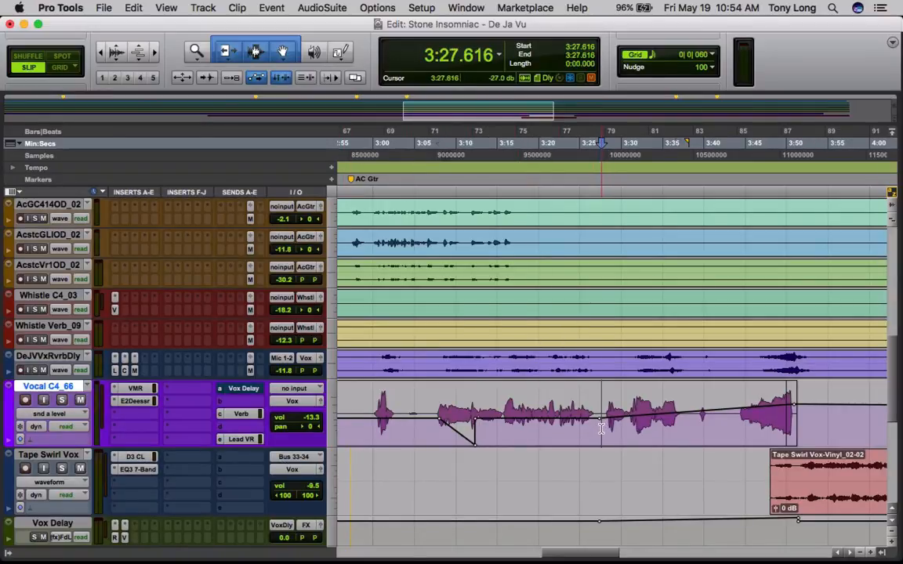
click(598, 431)
drag(598, 431, 808, 439)
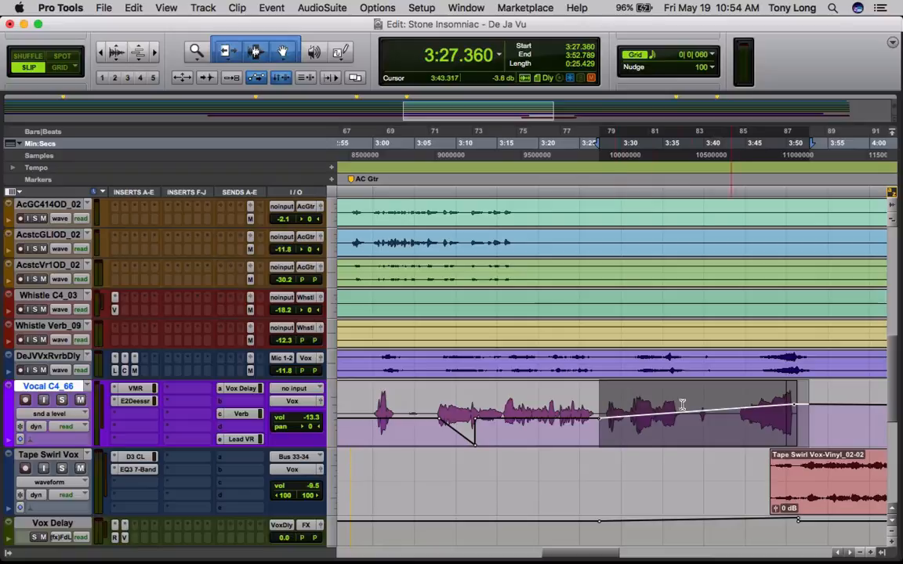
Switch the Vocal C4_66 track view to the Vox Delay send's mute automation
click(55, 414)
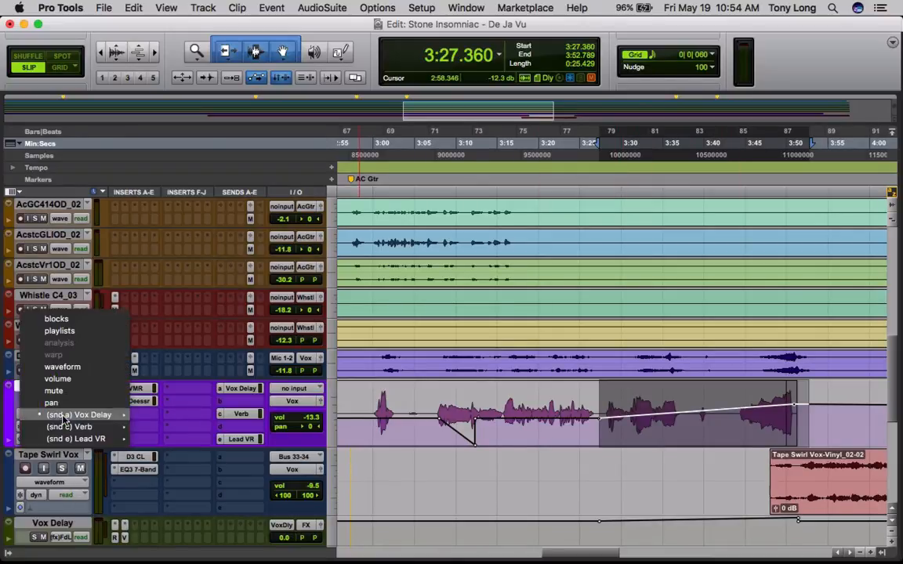
mouse_move(66, 429)
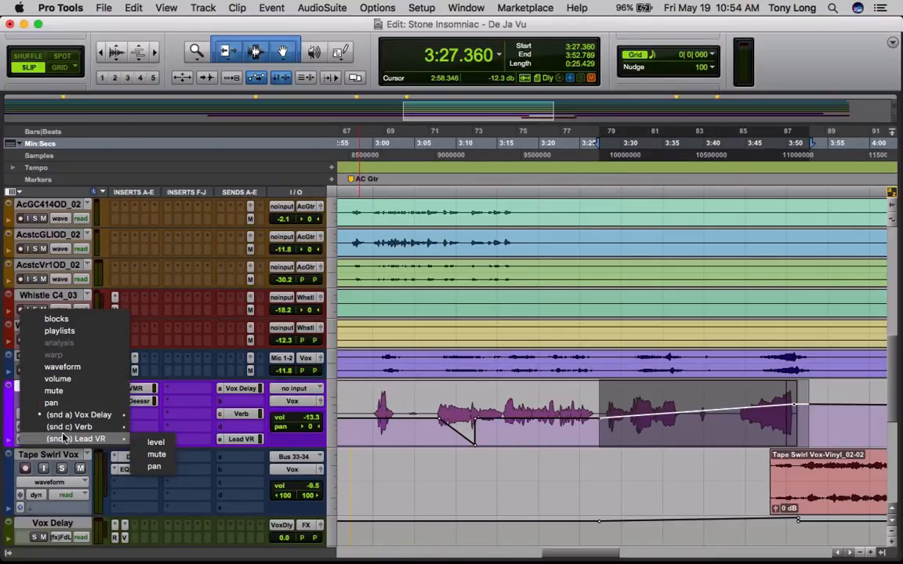
mouse_move(94, 414)
click(143, 430)
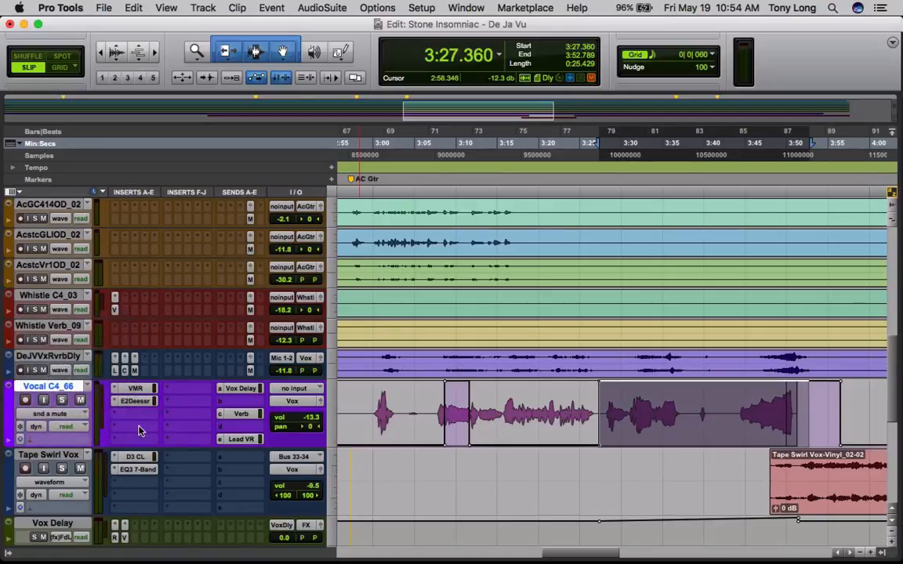
Play the Vocal C4_66 passage from 3:06.794 to hear the first unmuted stretch of the delay send, then stop
click(459, 419)
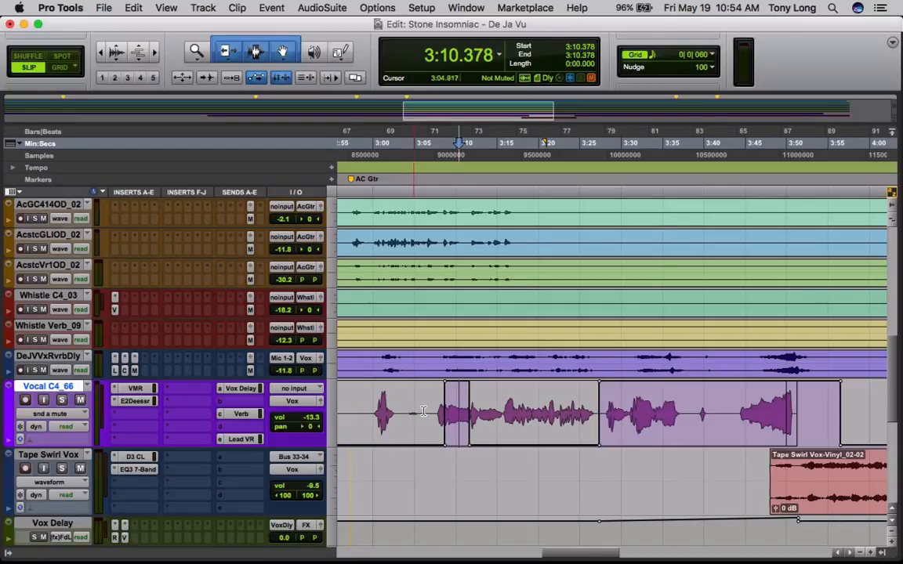
click(429, 411)
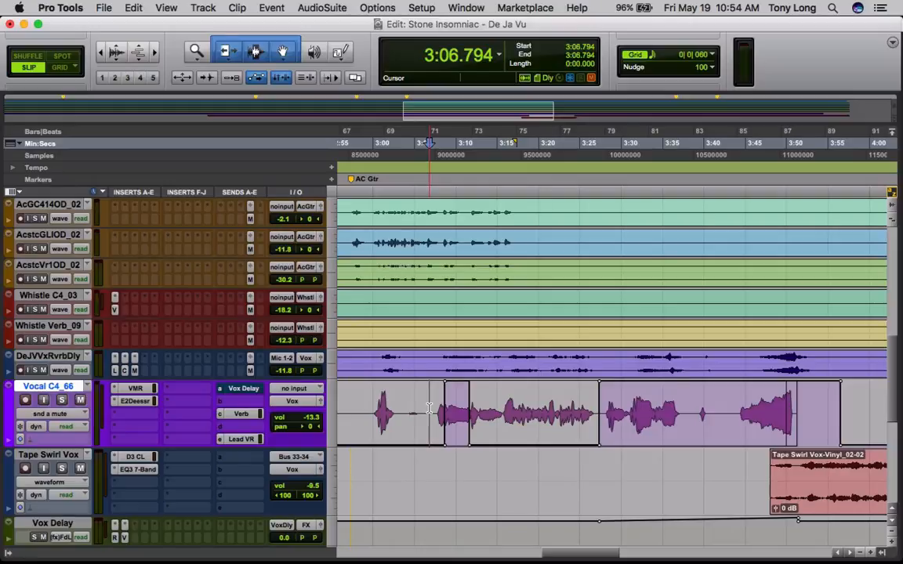
key(space)
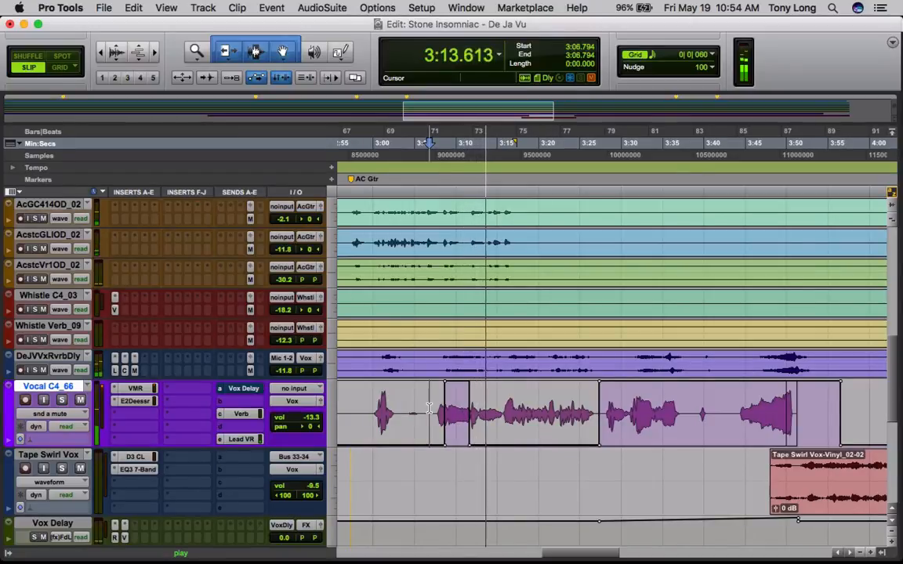
key(space)
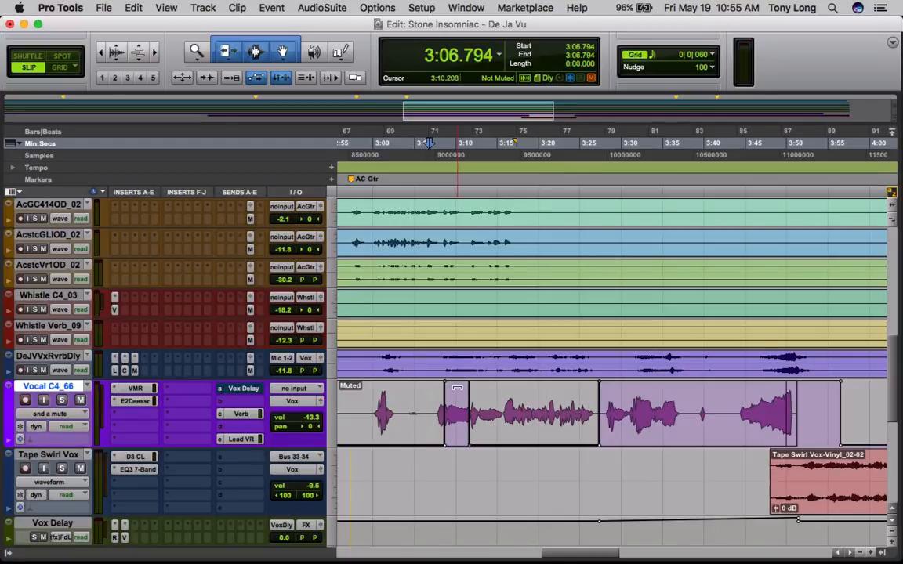
Audition the vocal from 3:04.149, then select the muted send stretch from 2:59.541 to 3:08.501
click(406, 415)
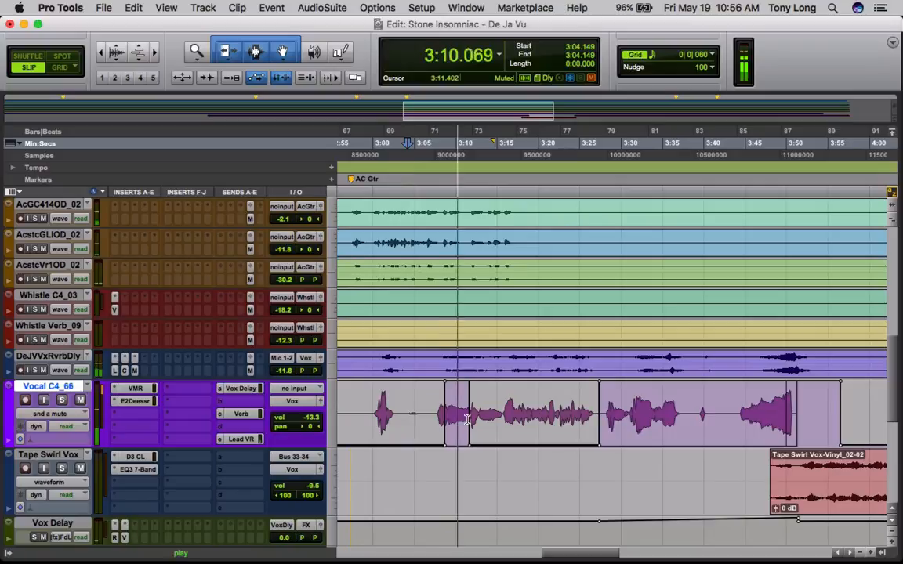
key(space)
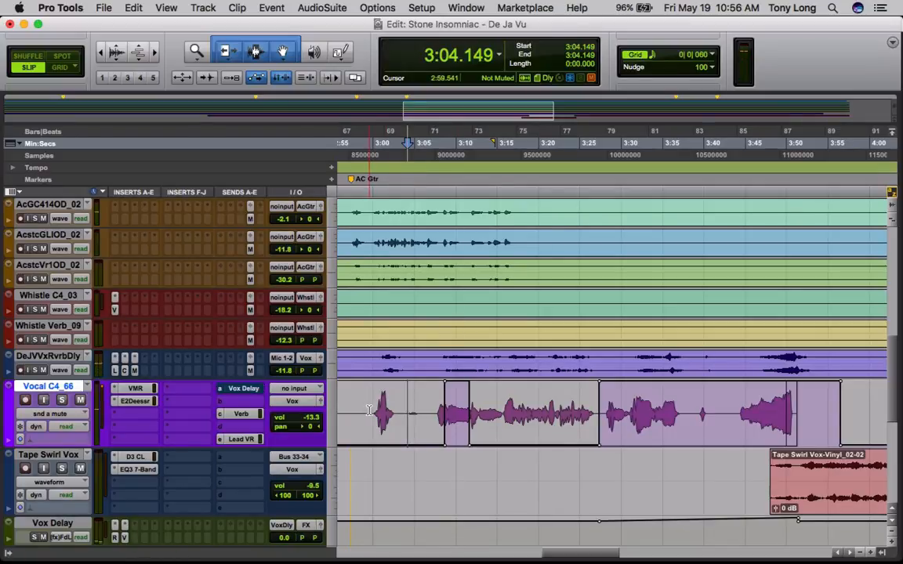
drag(369, 401, 444, 419)
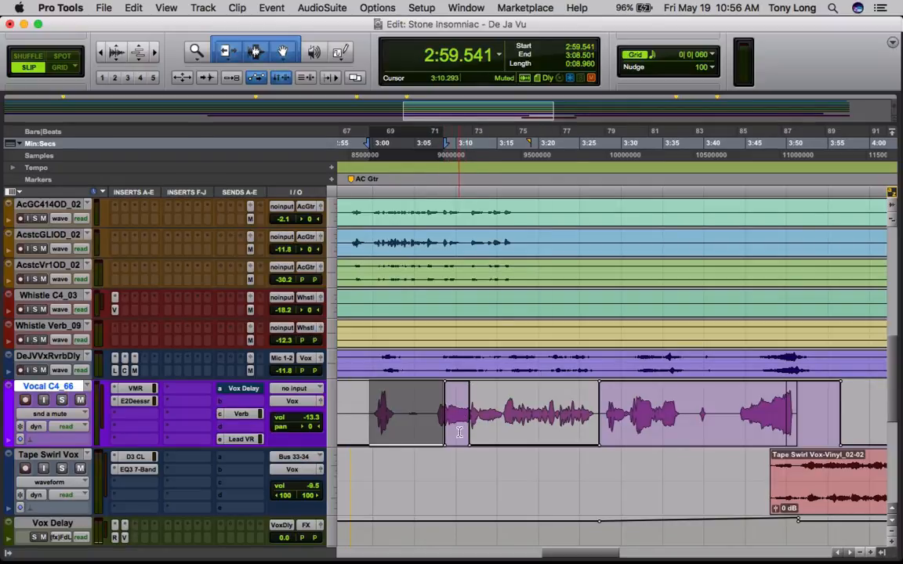
Play the vocal from 3:07.392 through the short unmuted delay send section, then stop playback
click(433, 408)
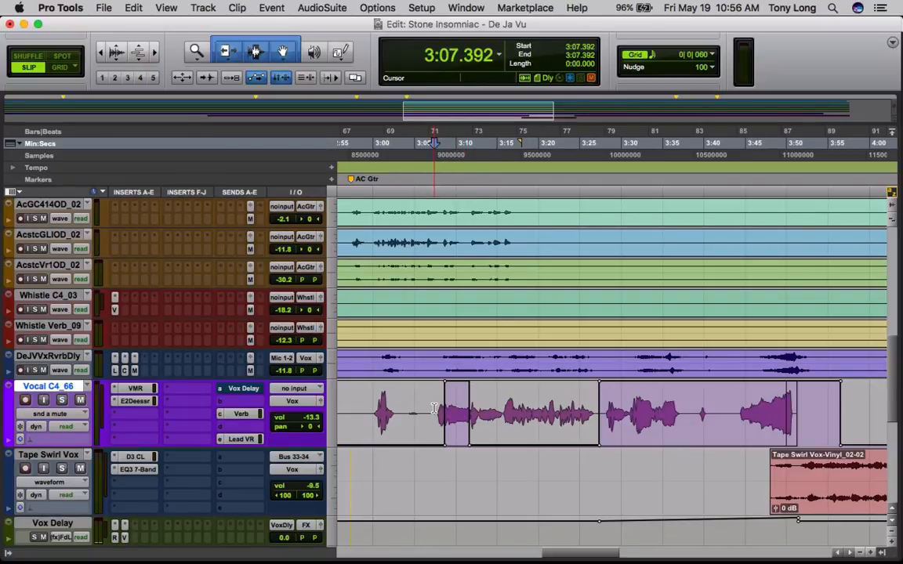
key(space)
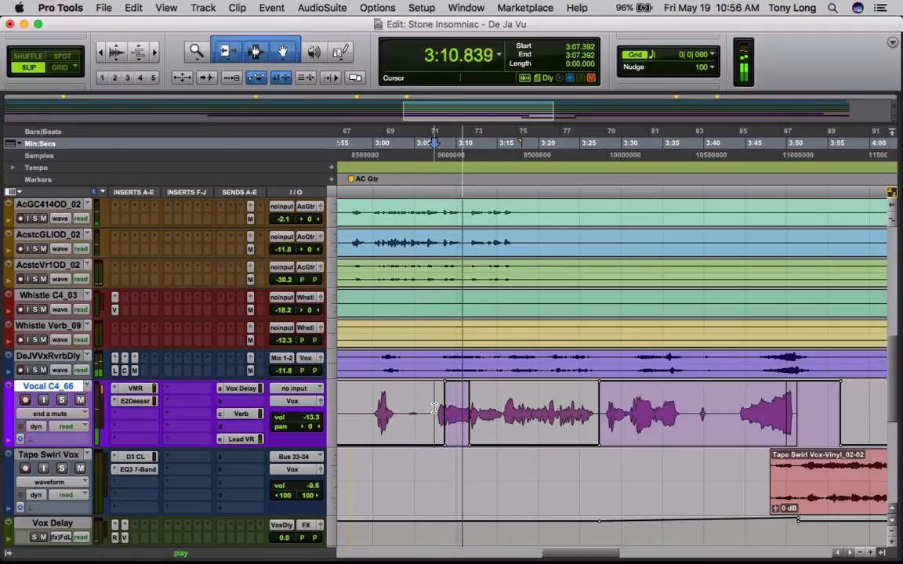
key(space)
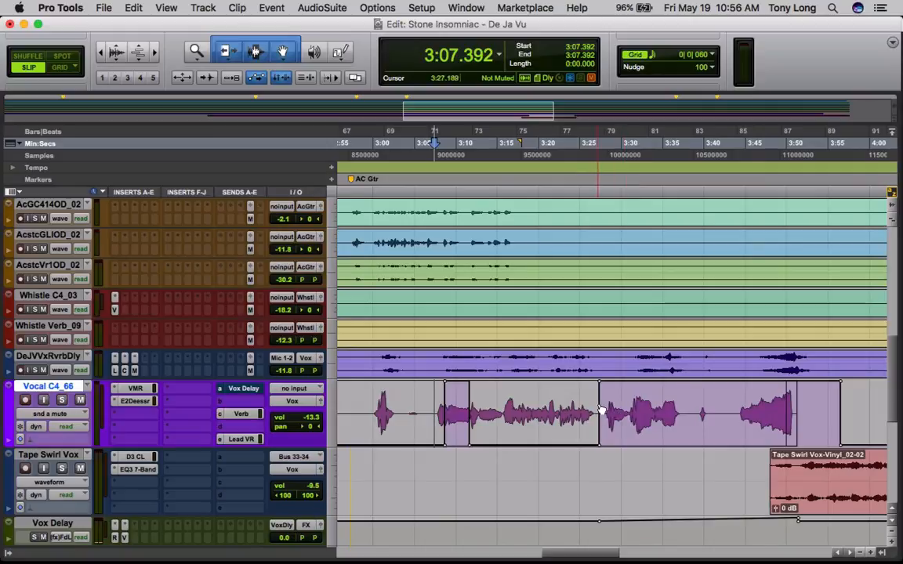
Select the unmuted send stretch from 3:27.872 to 3:52.960 and switch Vocal C4_66's track view to the Vox Delay send level automation
drag(602, 411, 810, 427)
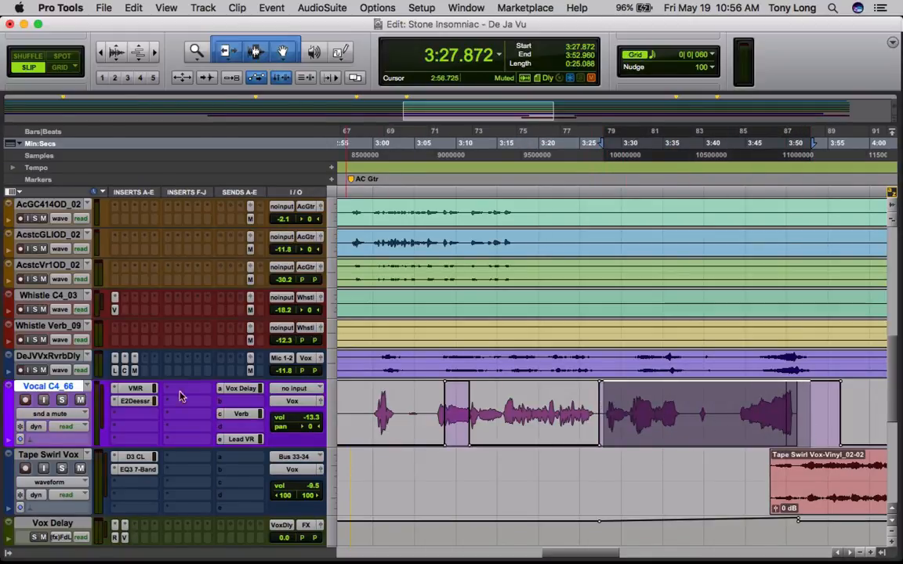
click(66, 418)
mouse_move(78, 415)
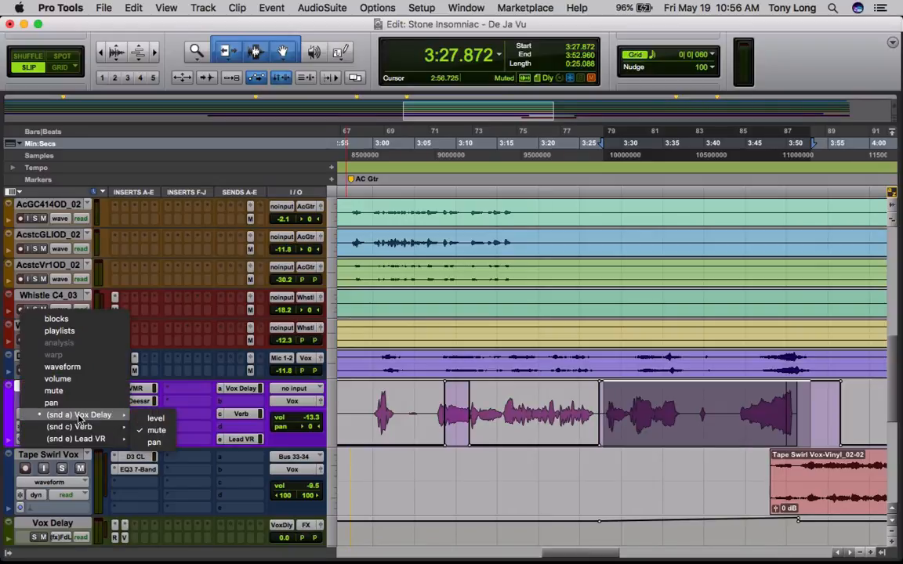
click(149, 418)
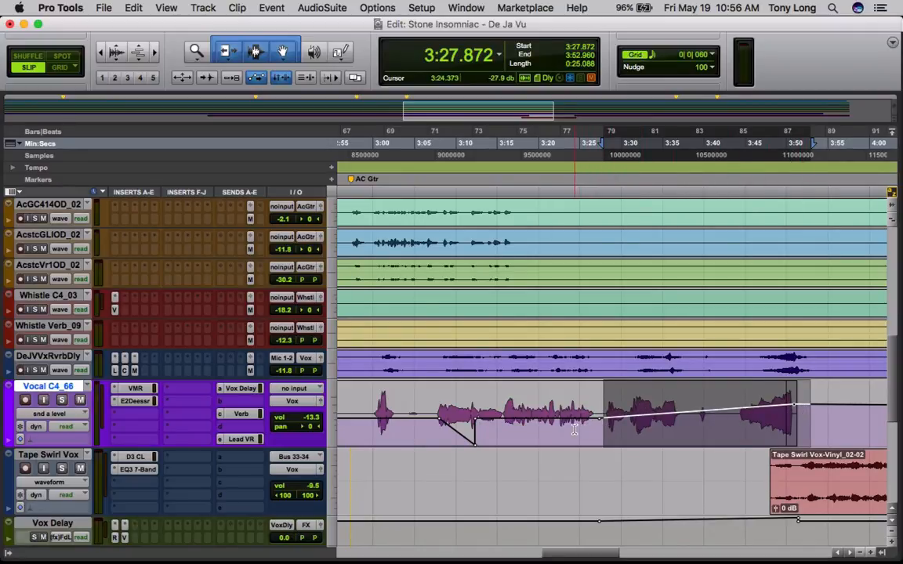
Select the rising send level from 3:25.056 to 3:51.253, play it with the Vocal C4_66 track enlarged, then stop
drag(579, 430, 795, 429)
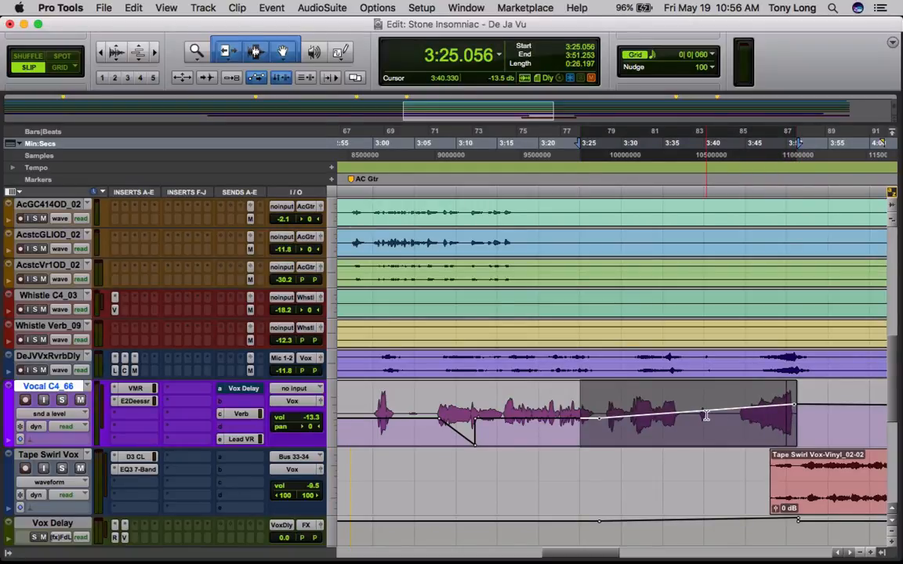
key(space)
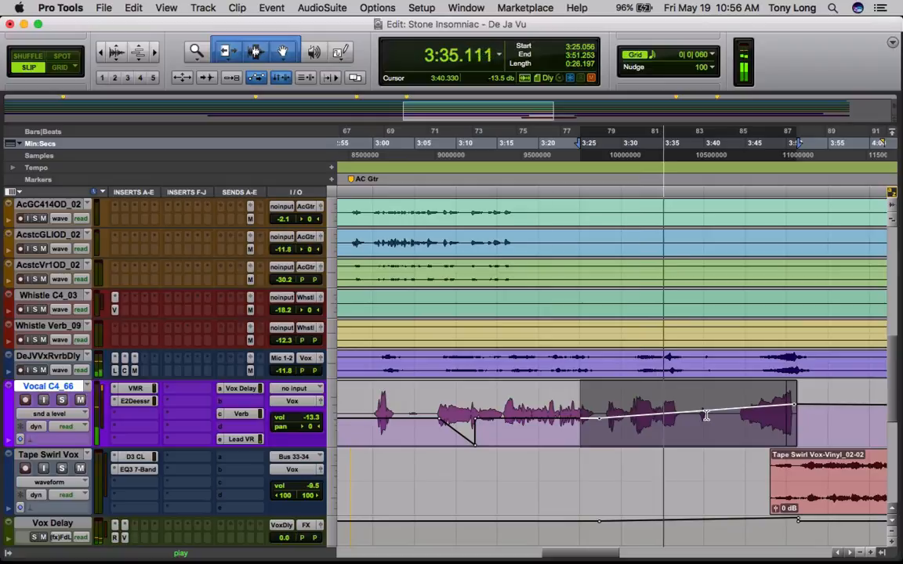
click(332, 421)
click(333, 434)
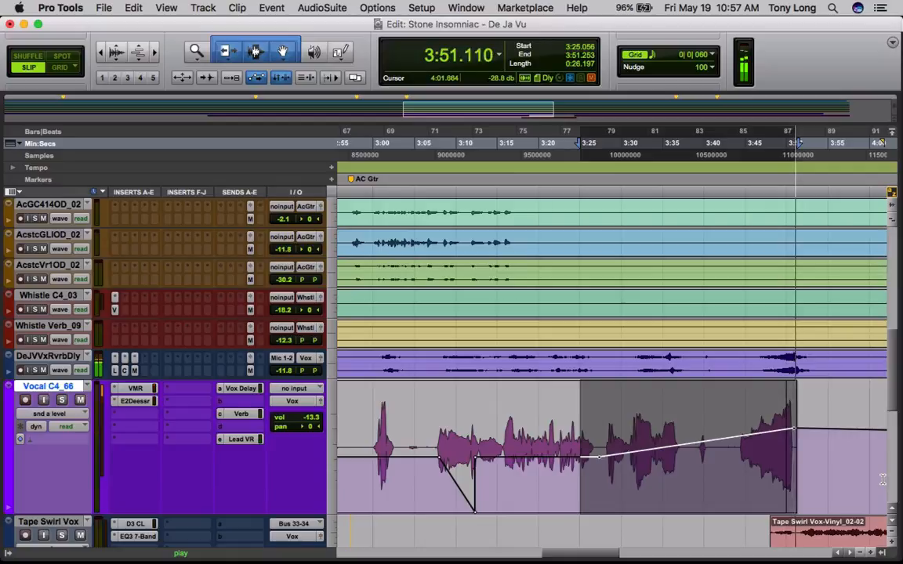
key(space)
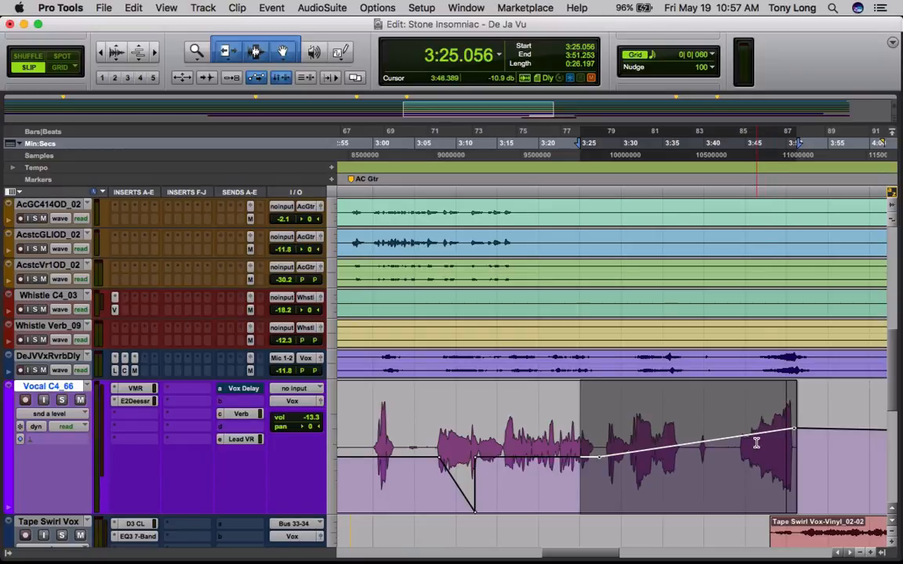
Play the end of the vocal from 3:46.389 to hear the delay tail, then stop playback
click(756, 443)
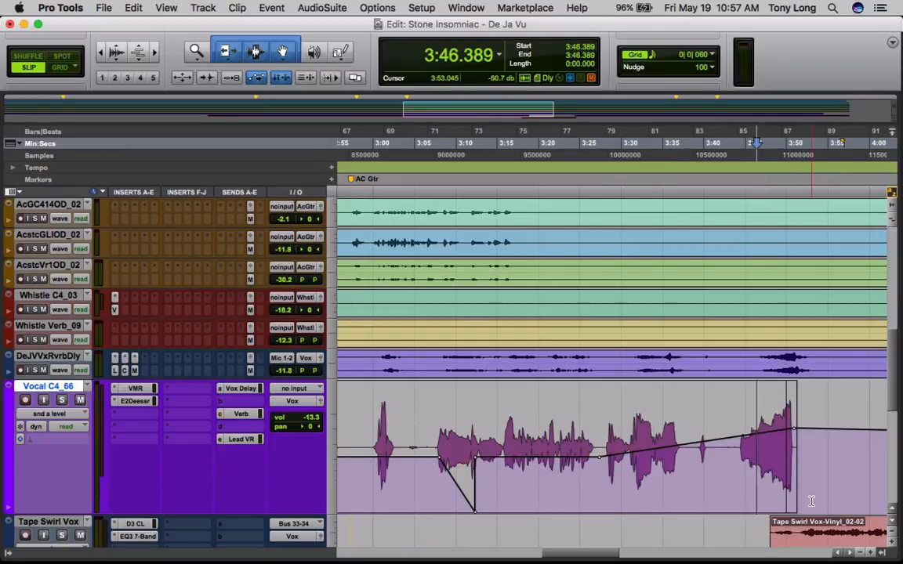
key(space)
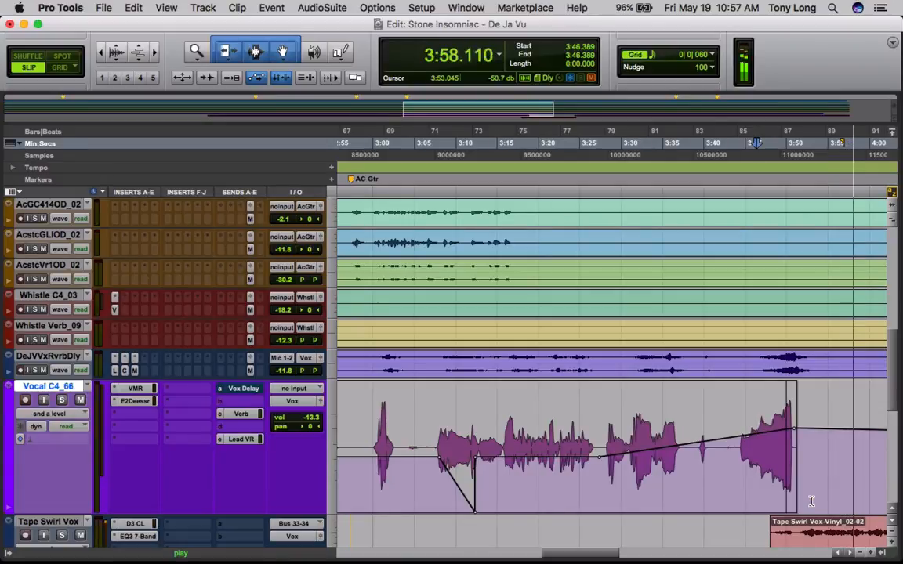
key(space)
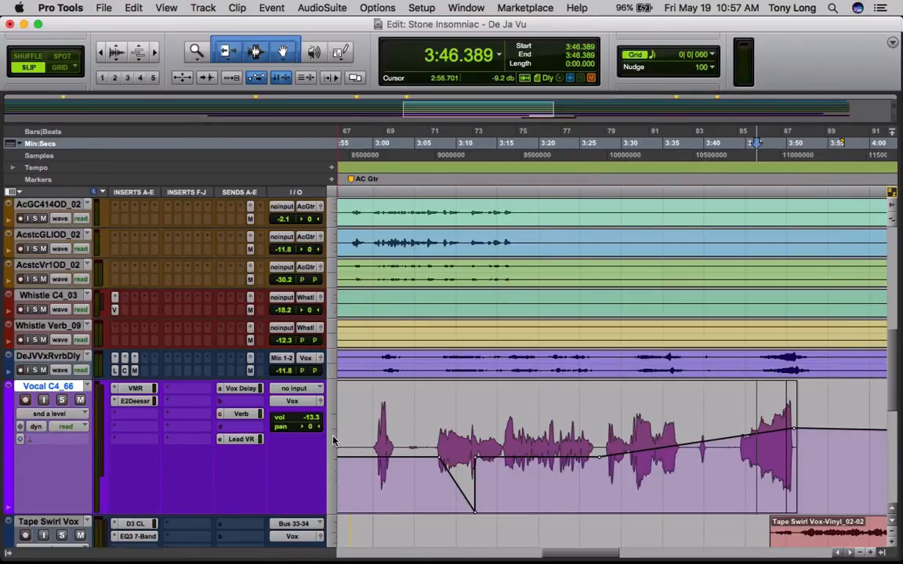
Return the Vocal C4_66 track to medium height and open the VMR insert with the Revival module on the Vox Delay track
click(332, 392)
click(362, 431)
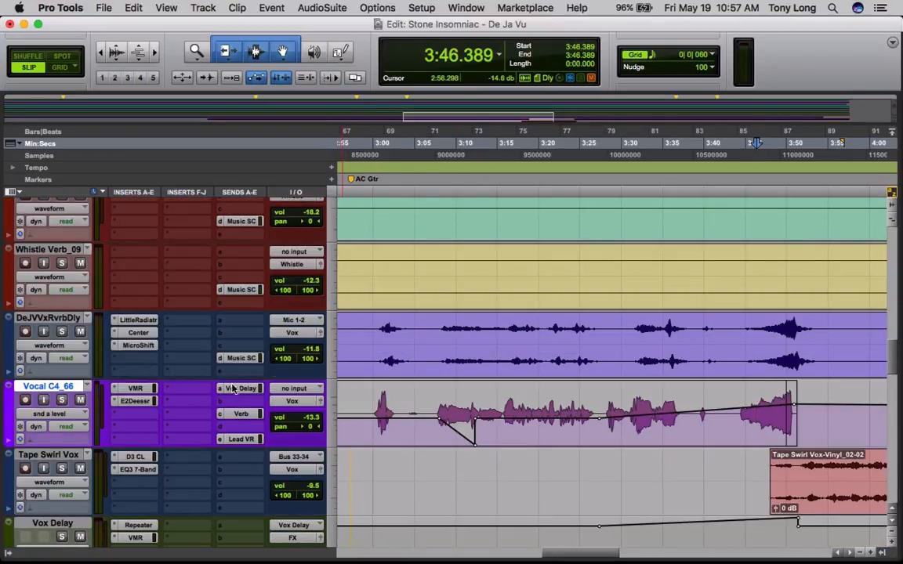
scroll(181, 508, down, 5)
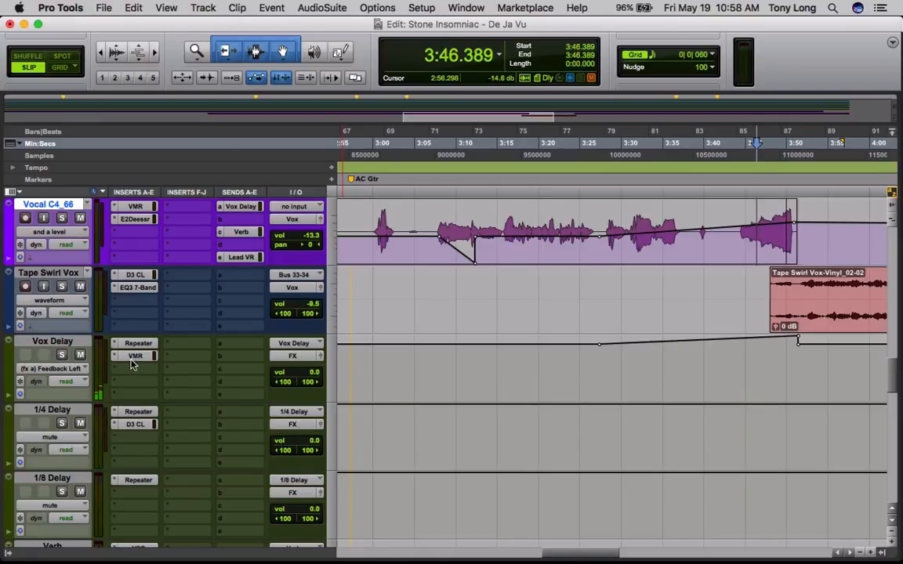
click(133, 355)
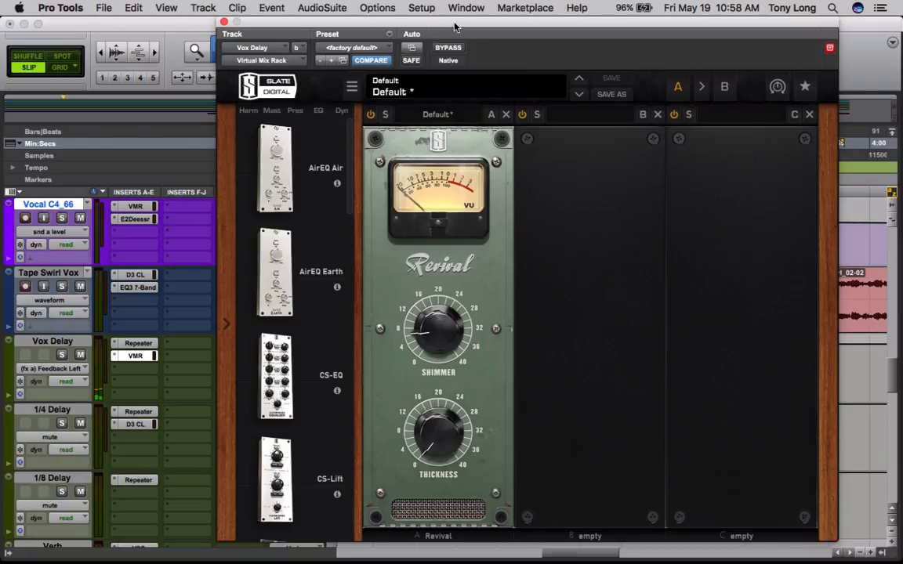
drag(454, 27, 449, 434)
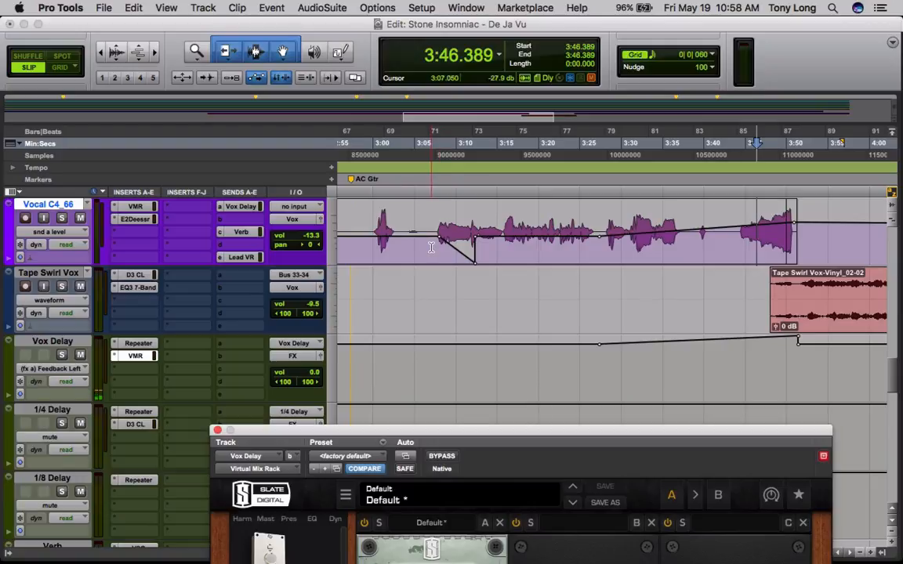
Select the vocal from about 3:07 to 3:53 and audition it with the Vox Delay track's VMR insert, then stop playback
drag(431, 247, 809, 246)
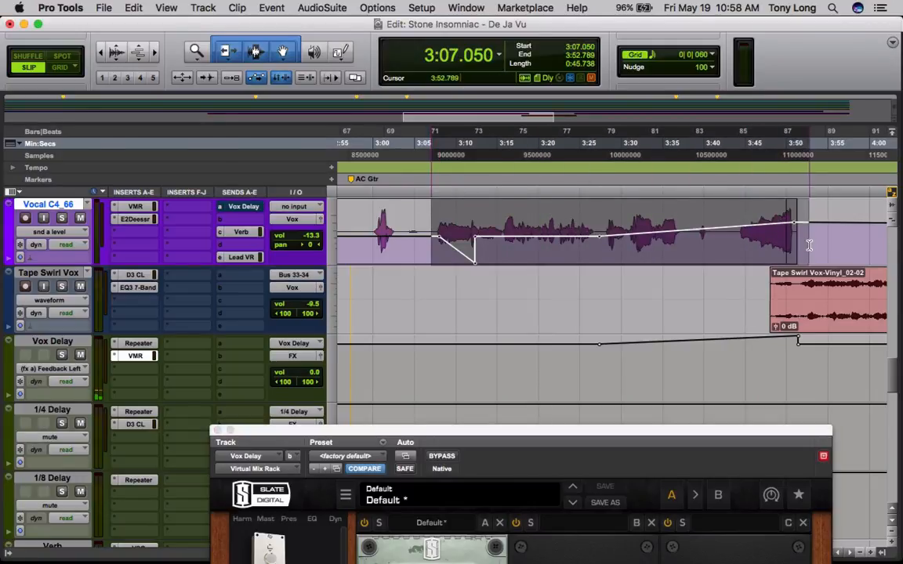
drag(699, 431, 762, 273)
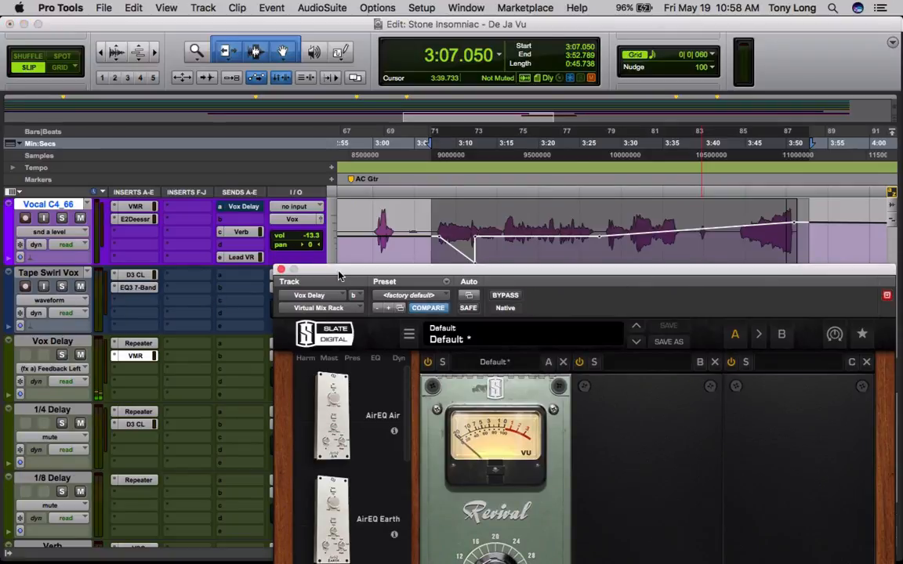
click(134, 355)
key(space)
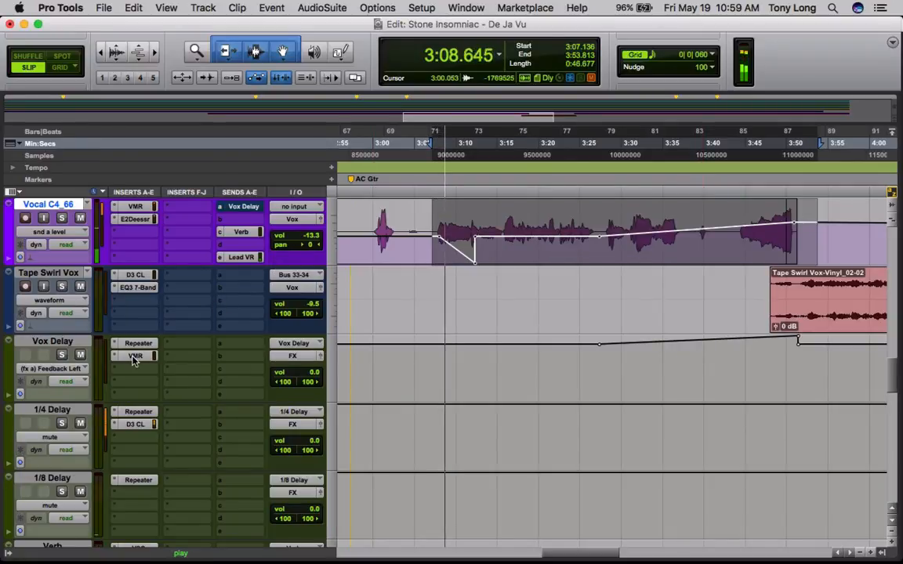
click(135, 357)
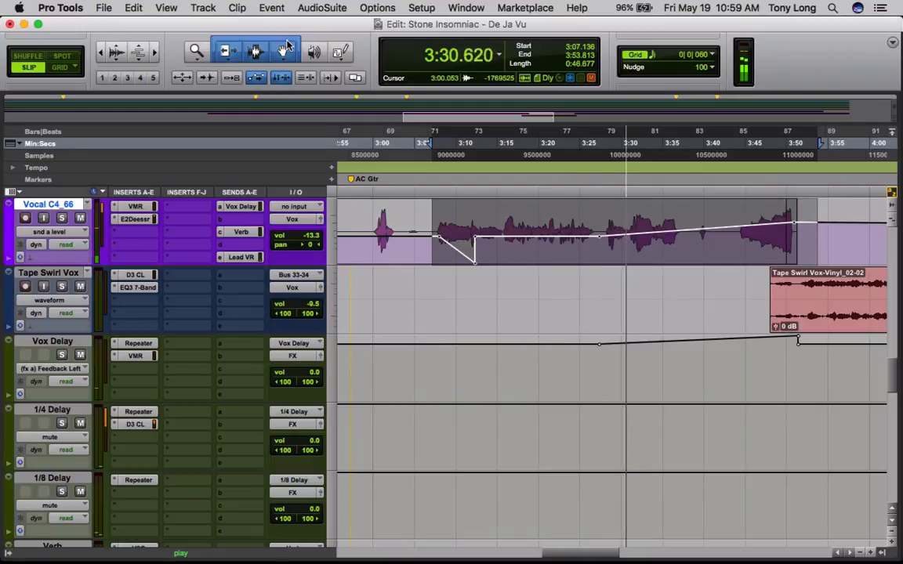
key(space)
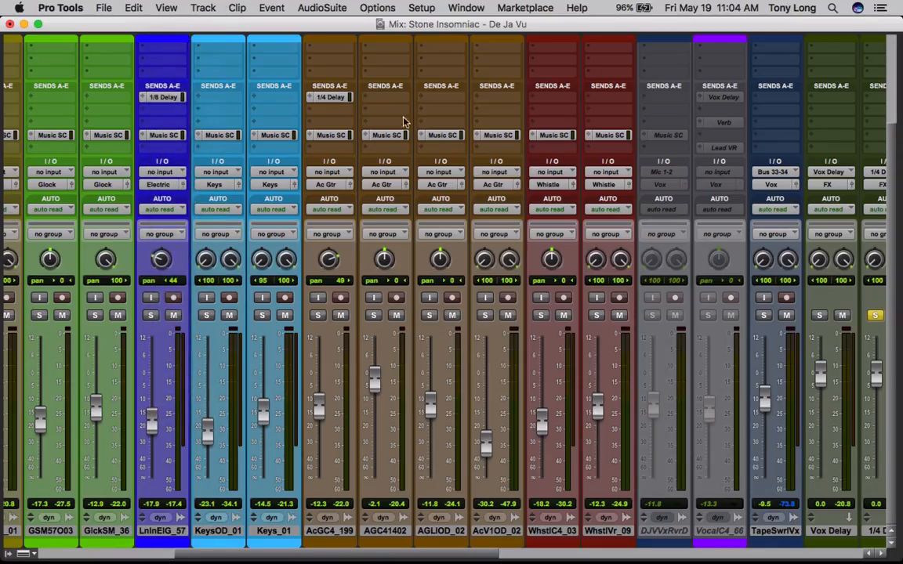
Inspect the Repeater and the Music SC-keyed D3 CL compressor on the 1/4 Delay track in the mixer, then close the compressor
scroll(390, 285, up, 5)
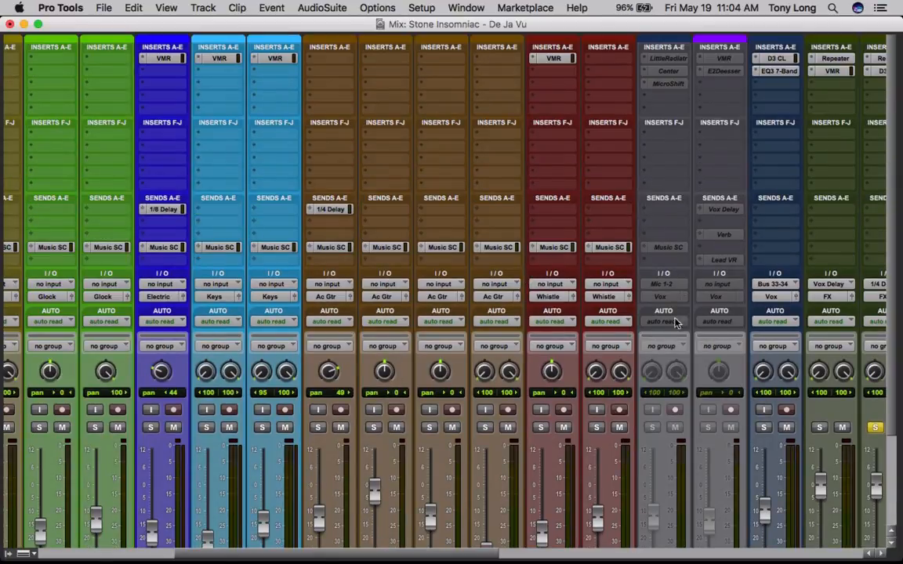
scroll(624, 371, down, 5)
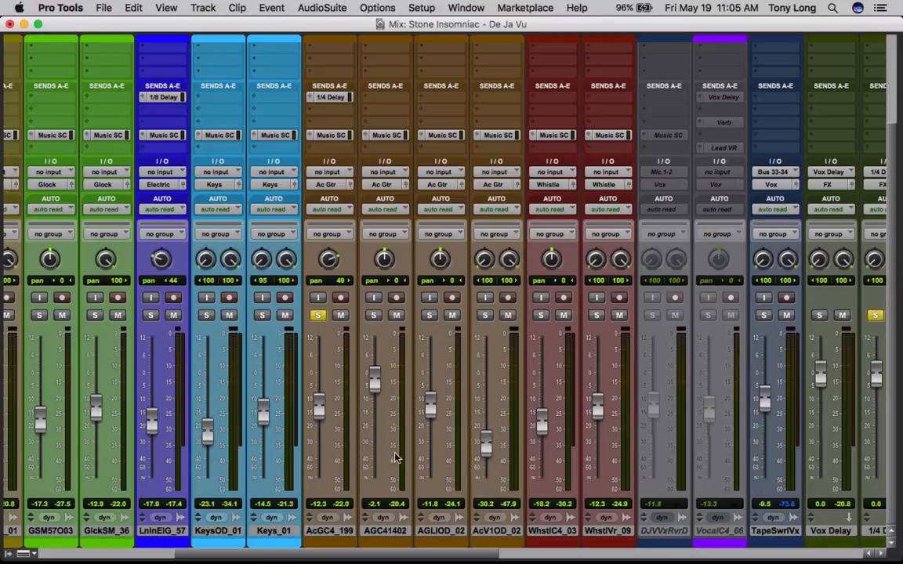
drag(384, 555, 529, 561)
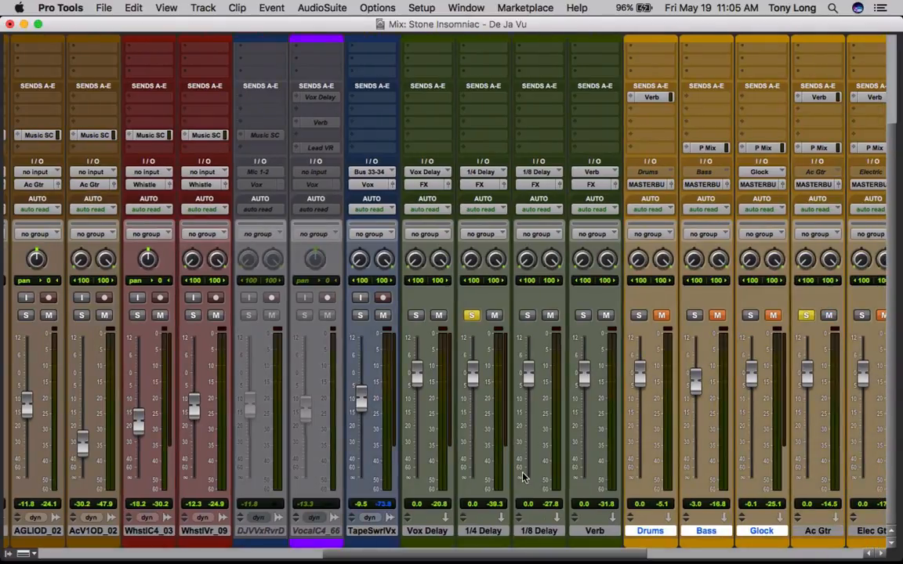
scroll(508, 468, up, 4)
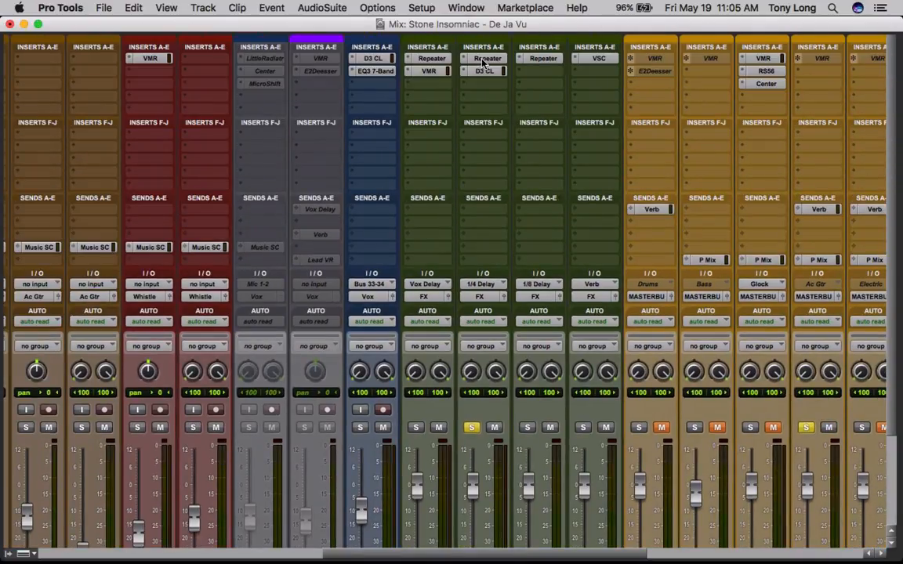
click(483, 59)
scroll(496, 127, down, 3)
scroll(496, 127, up, 3)
click(486, 76)
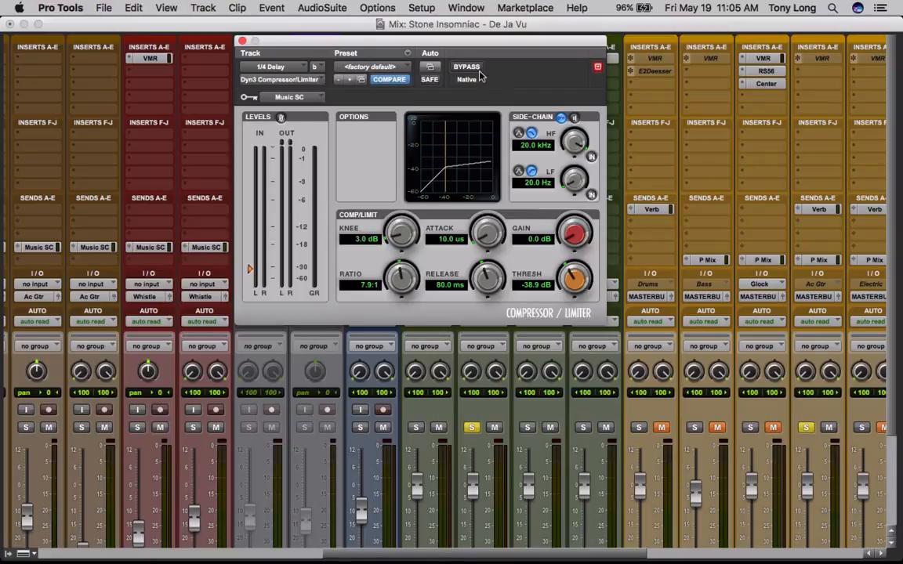
click(242, 40)
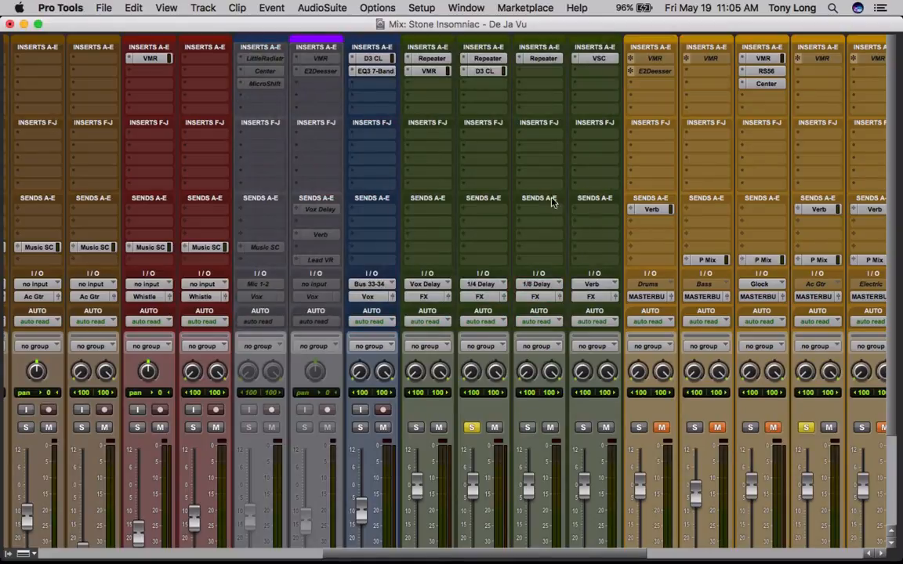
Inspect the high-pass filter of the FG-N EQ in the FX bus's VMR insert, then close the plugin
scroll(585, 405, down, 3)
drag(560, 555, 725, 562)
scroll(657, 419, up, 3)
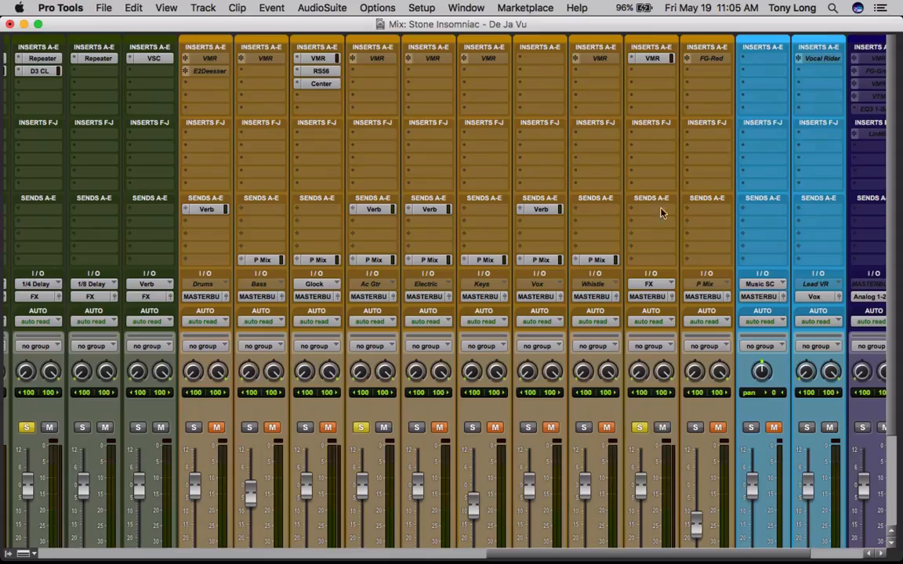
click(650, 58)
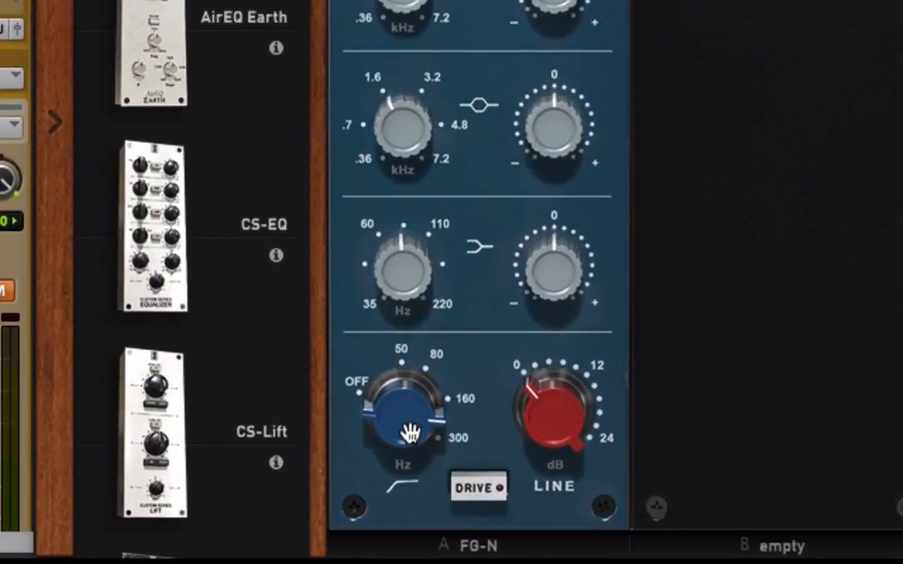
drag(410, 433, 404, 404)
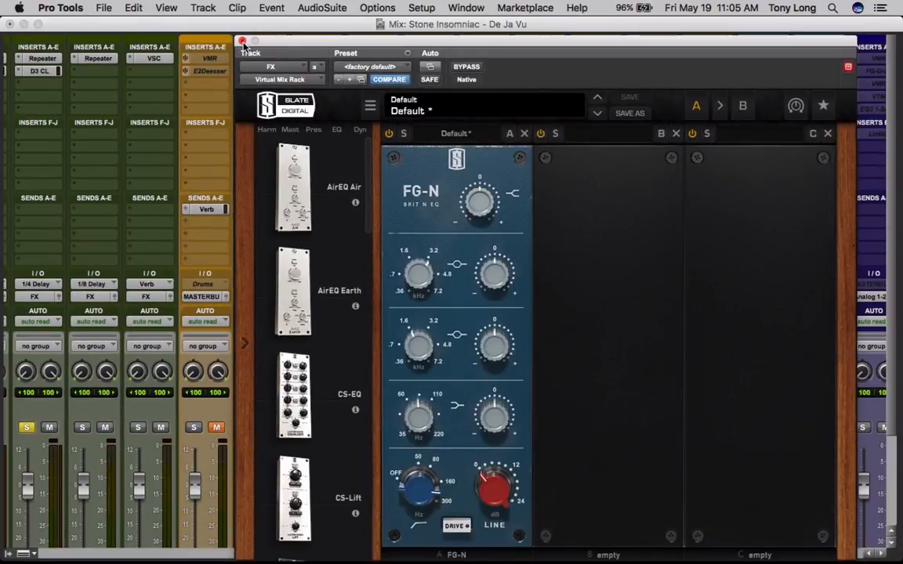
click(243, 42)
Review the mixer routing from the acoustic guitar tracks' 1/4 Delay and Music SC sends to the delay auxes and mix buses
scroll(469, 254, down, 5)
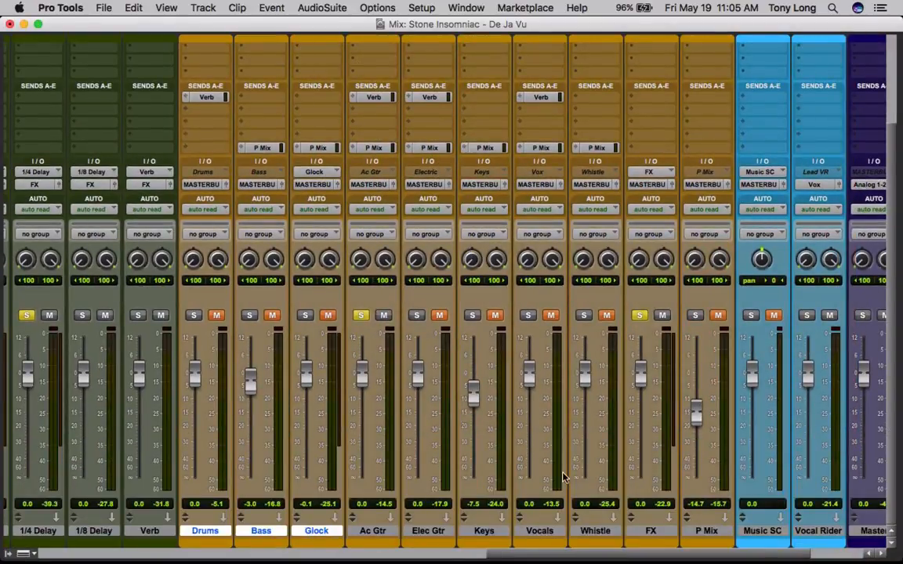
drag(631, 556, 455, 553)
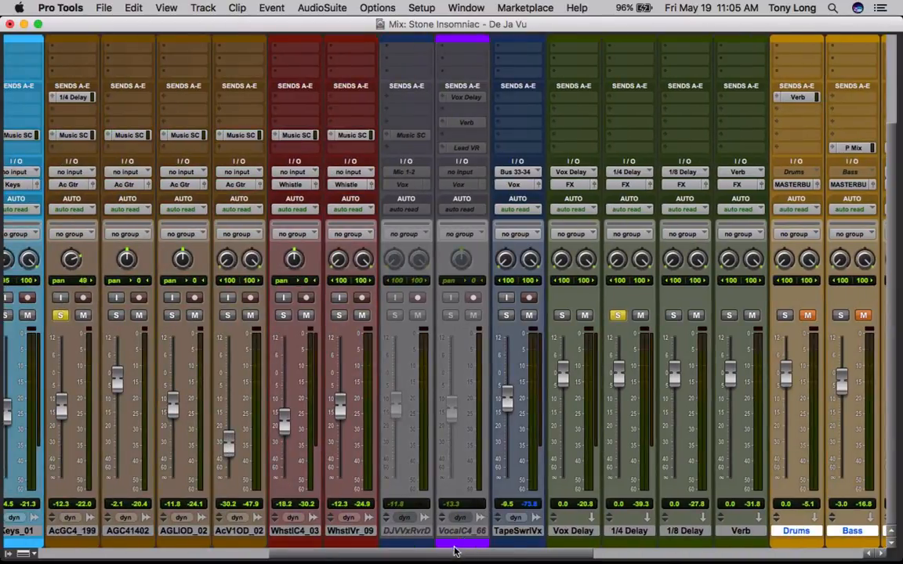
scroll(368, 499, left, 5)
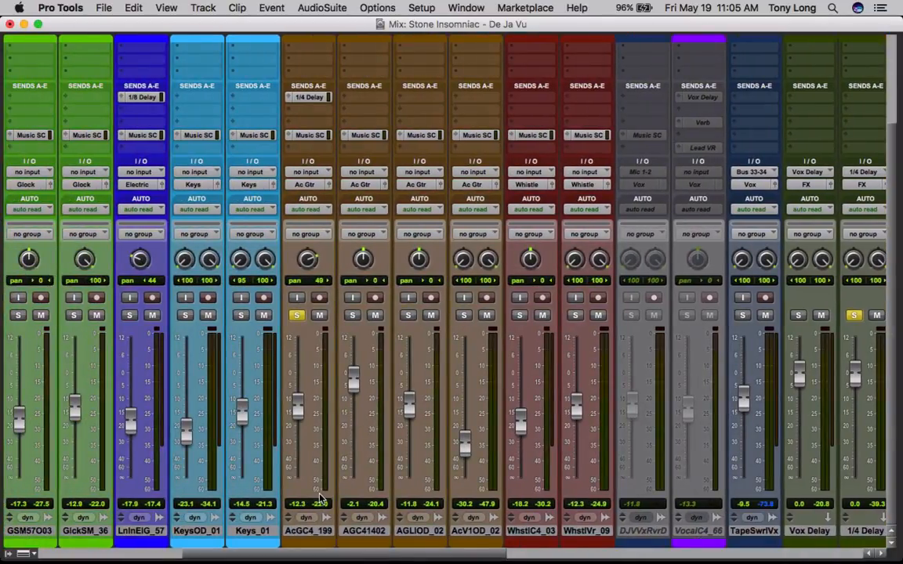
scroll(326, 490, up, 3)
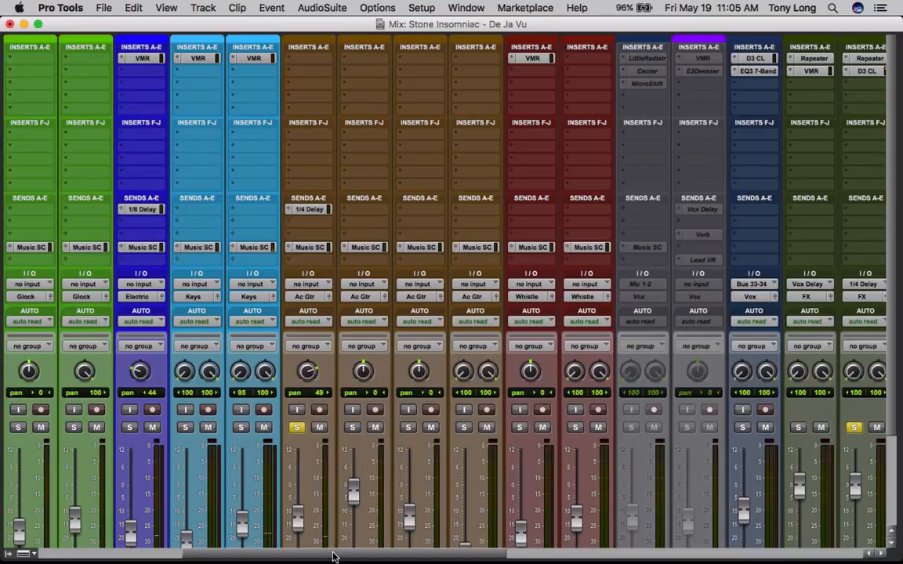
drag(333, 556, 648, 561)
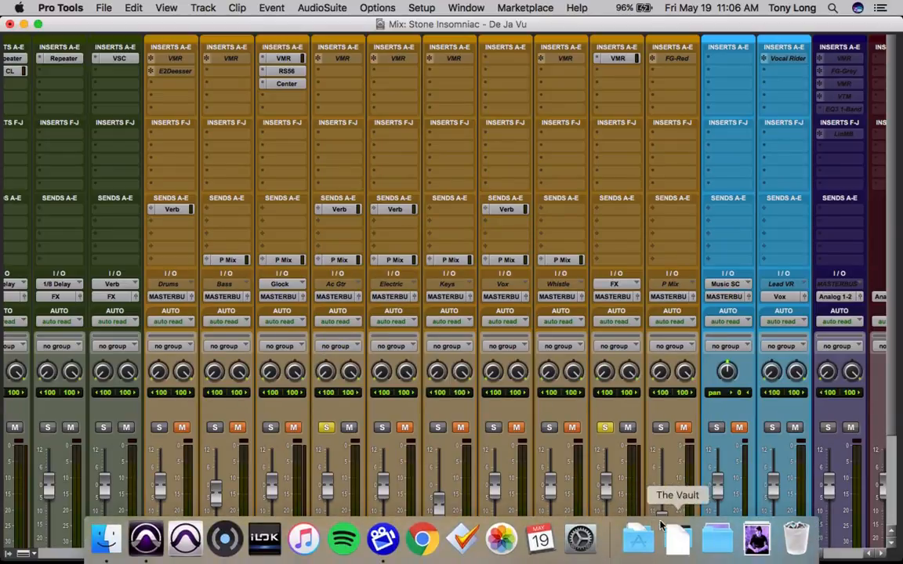
drag(657, 556, 250, 558)
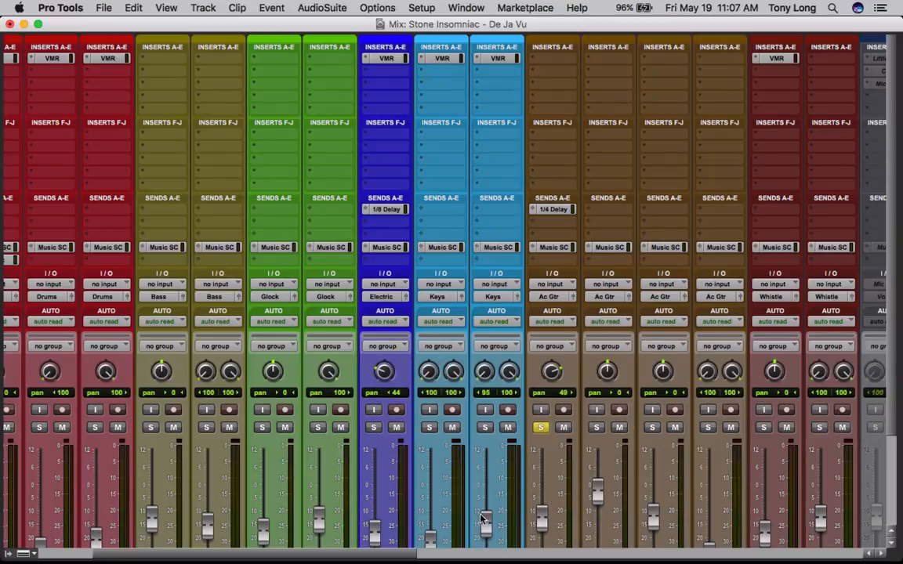
drag(368, 556, 506, 563)
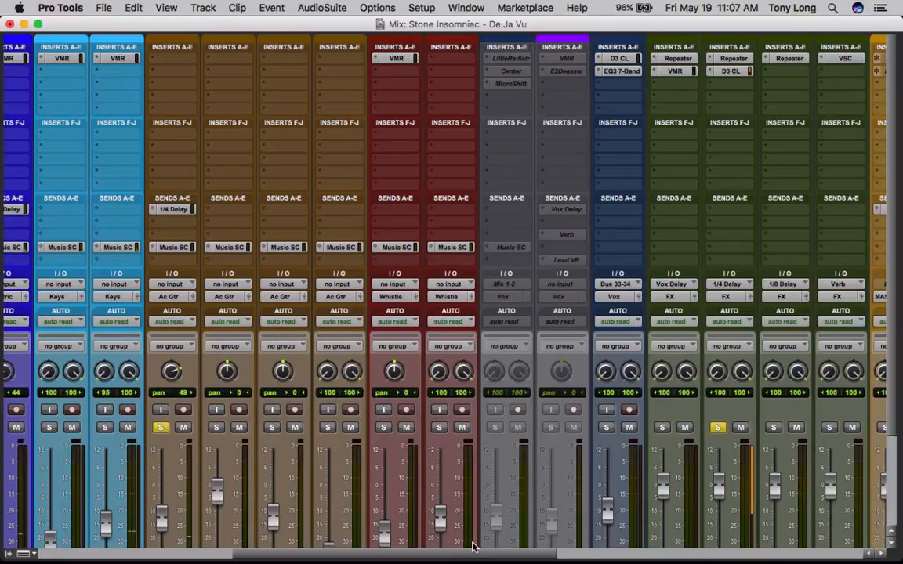
Audition the 1/8 Delay track's Repeater with the left delay at 1/4, return it to 1/8, and close the plugin
drag(468, 556, 412, 557)
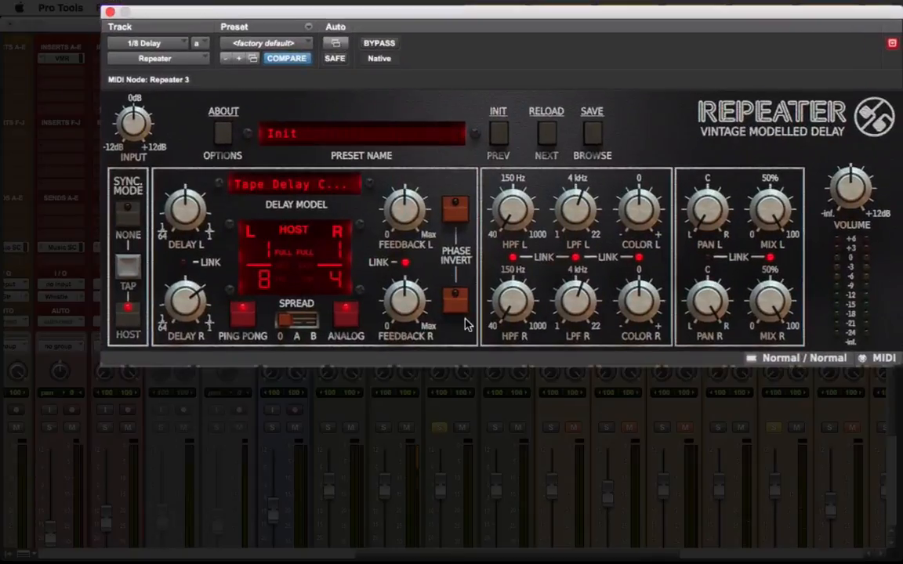
click(735, 428)
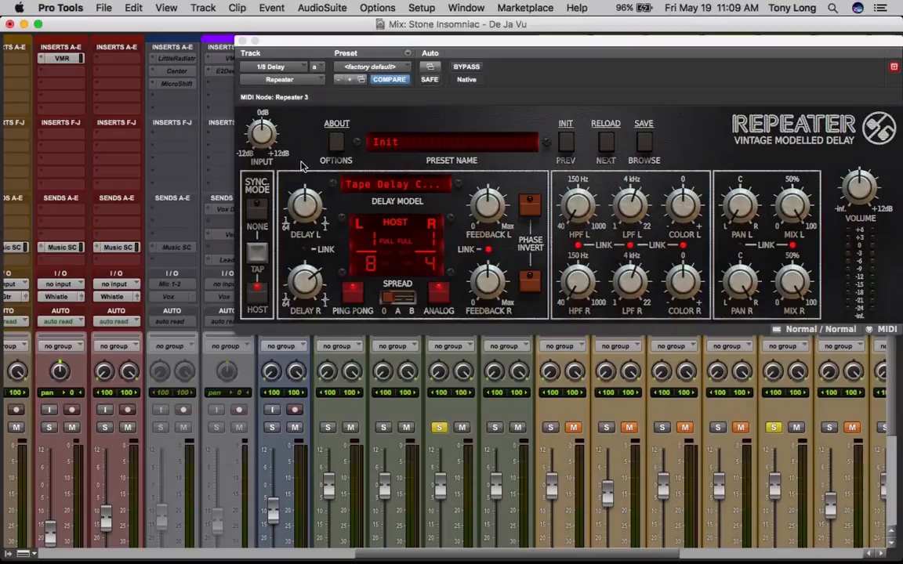
click(308, 216)
drag(306, 214, 306, 201)
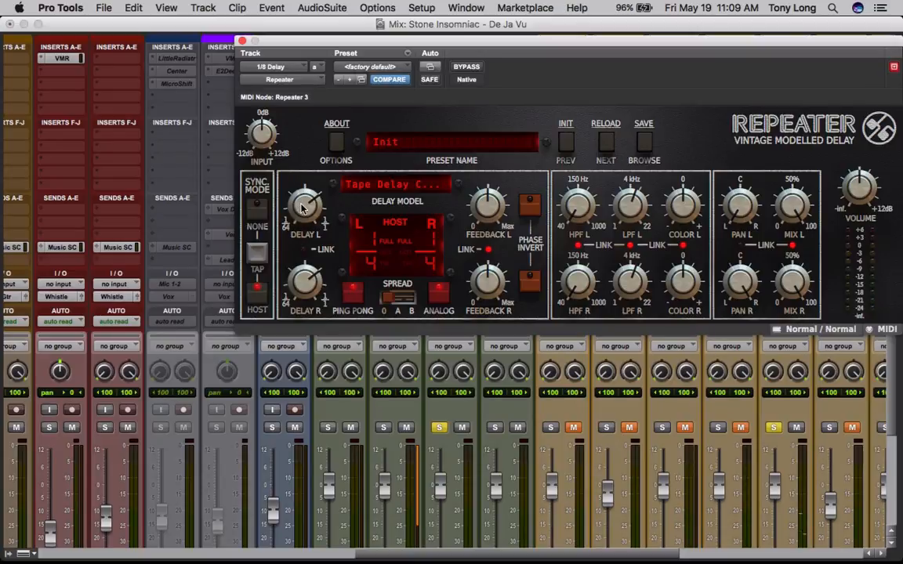
drag(302, 207, 300, 219)
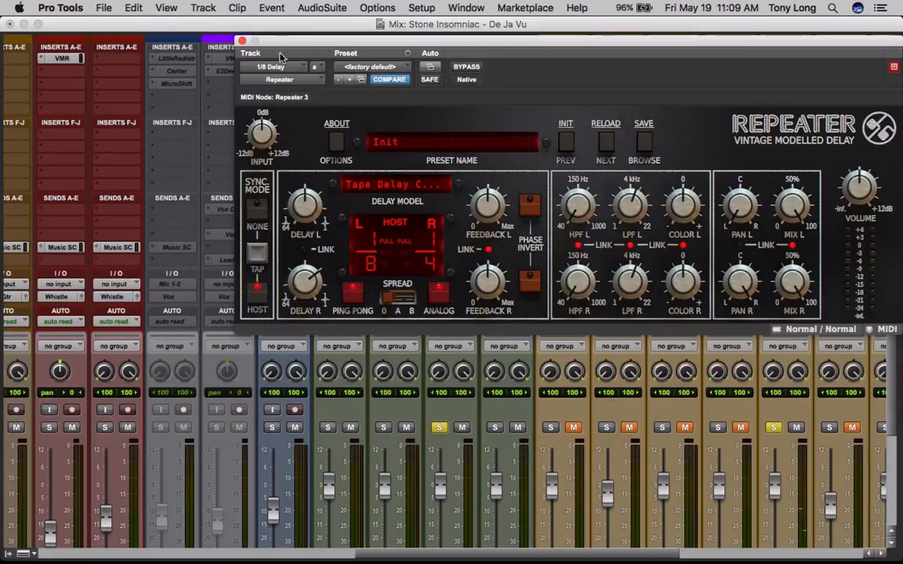
click(243, 40)
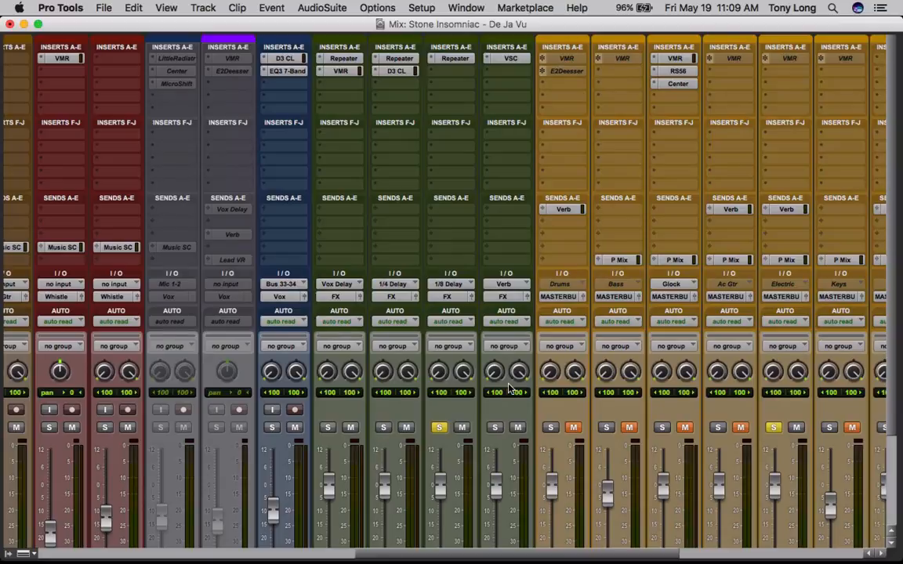
Unsolo the 1/8 Delay and Elec Gtr auxes, and make the DJVVxRvrD and VocalC4_66 tracks active
click(439, 427)
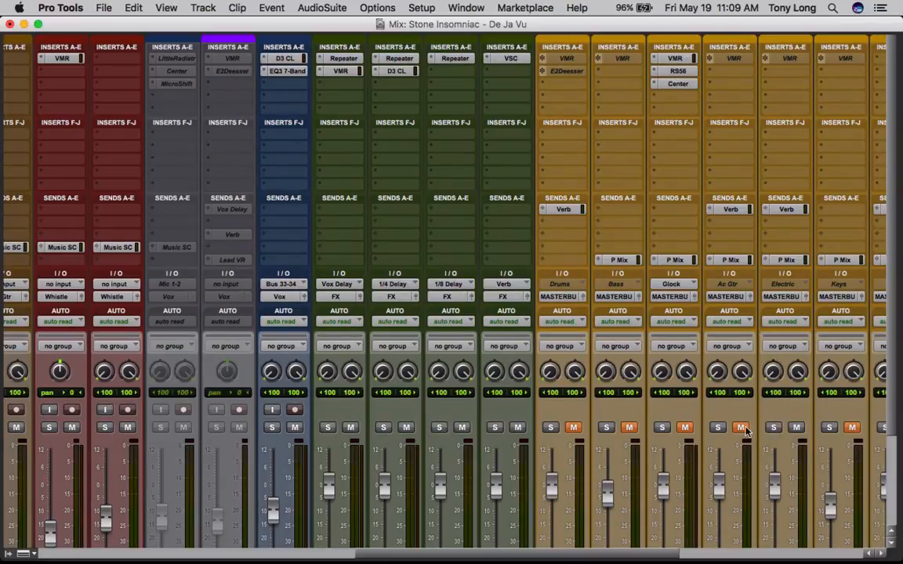
click(775, 428)
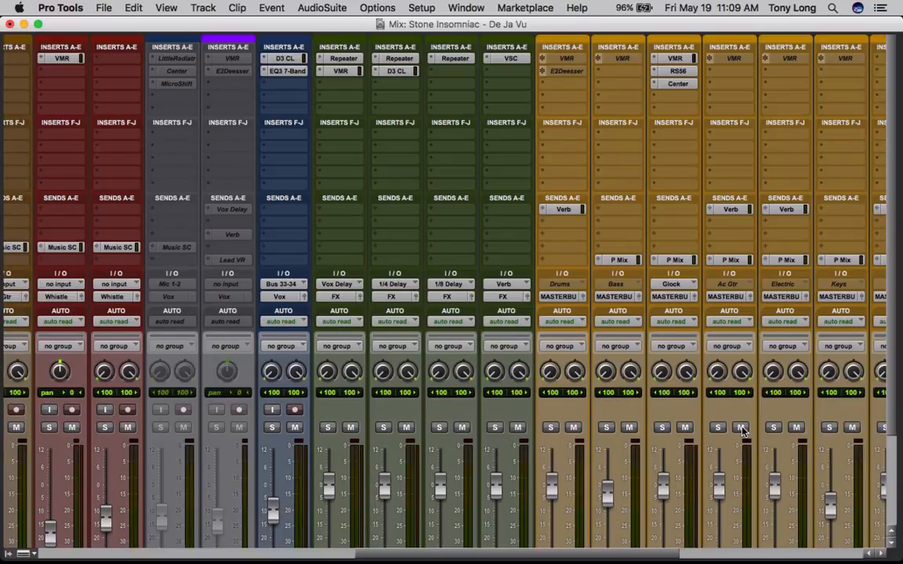
scroll(742, 430, down, 5)
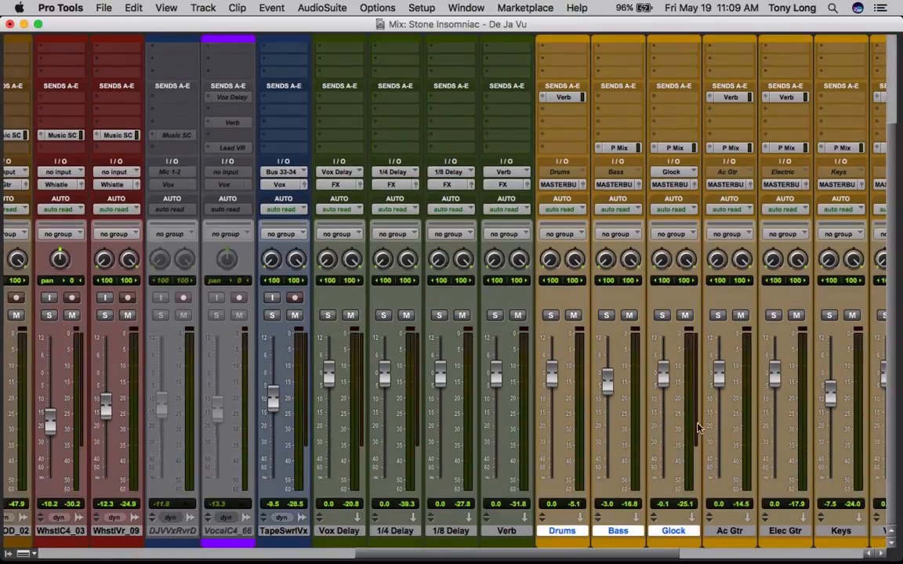
click(225, 533)
shift+click(179, 533)
right_click(178, 533)
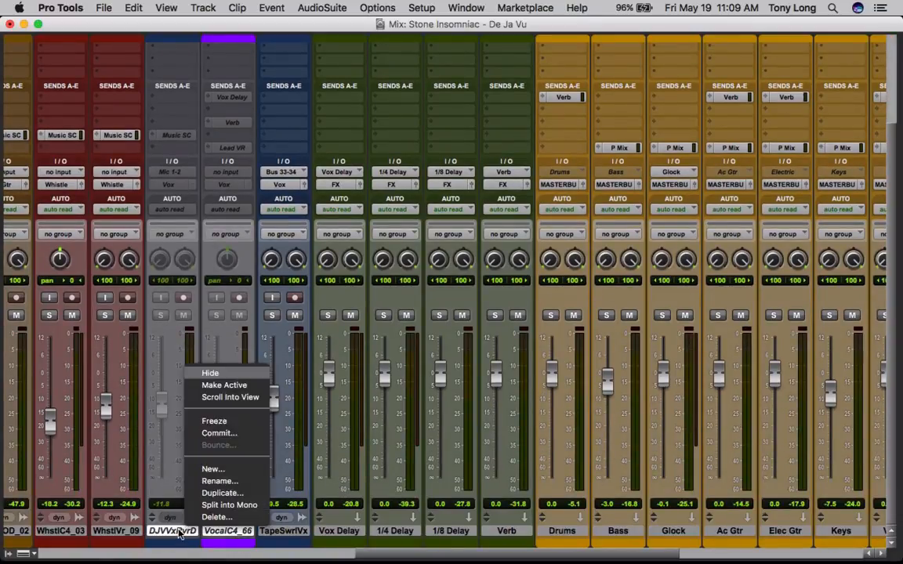
click(240, 390)
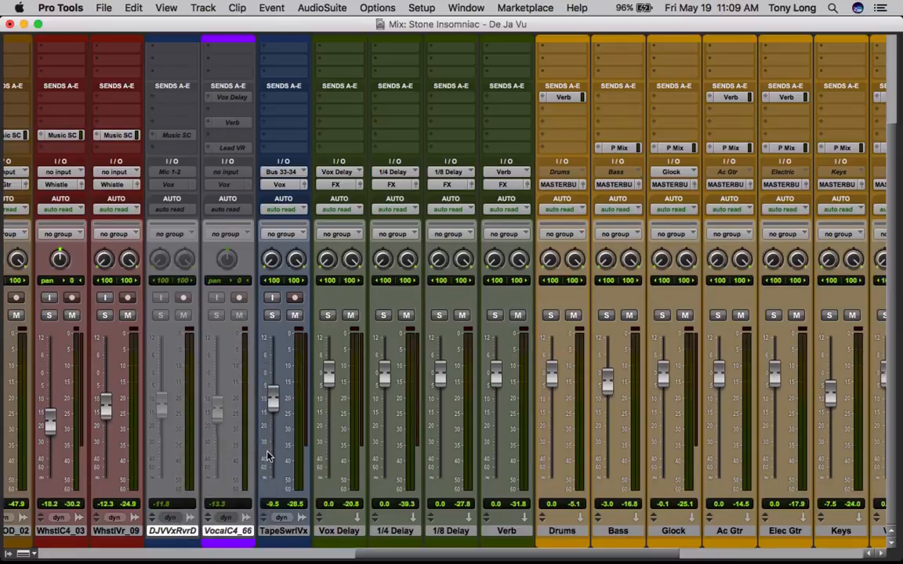
Unsolo the LnInElG_57 electric guitar track
drag(437, 559, 256, 556)
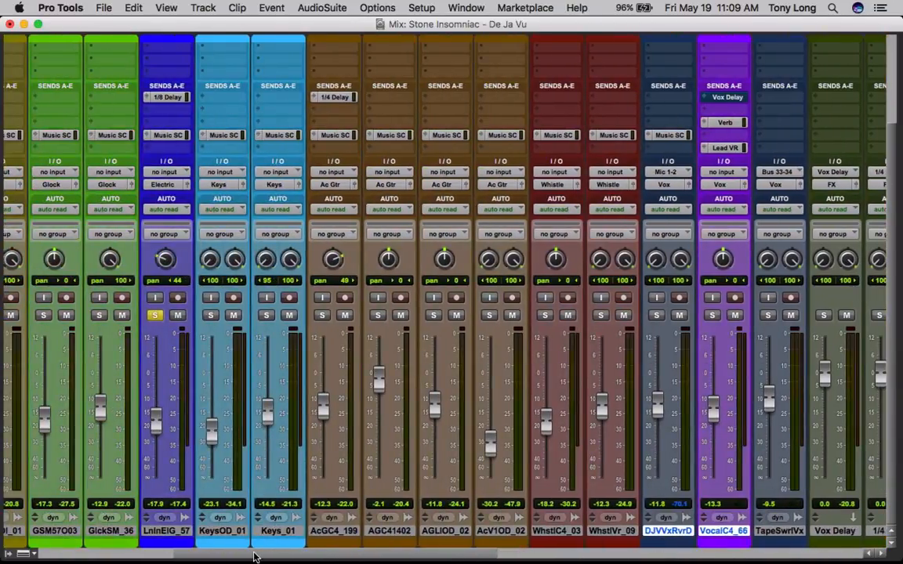
click(154, 315)
Inspect the VerbSuite Classics reverb settings on the Verb track, then close the plugin
drag(318, 554, 531, 555)
scroll(407, 485, up, 5)
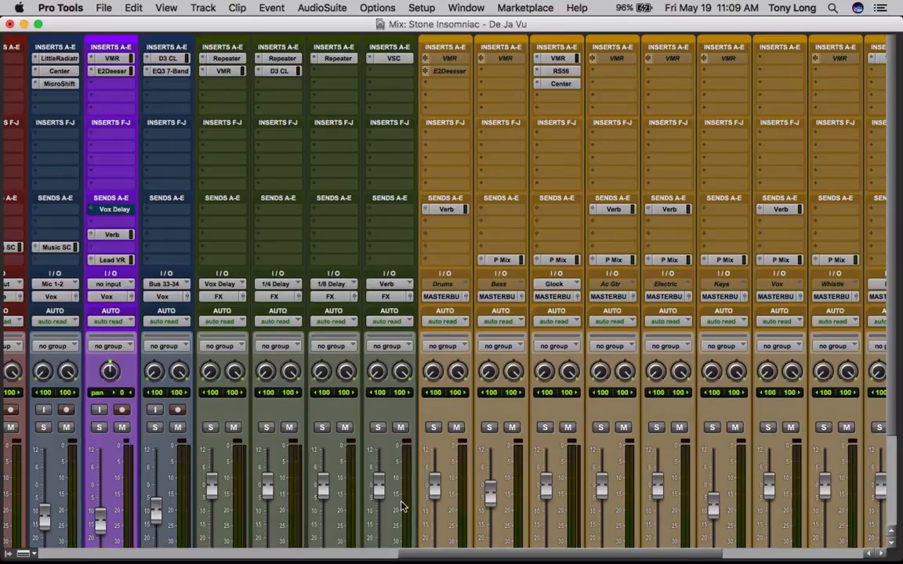
click(393, 60)
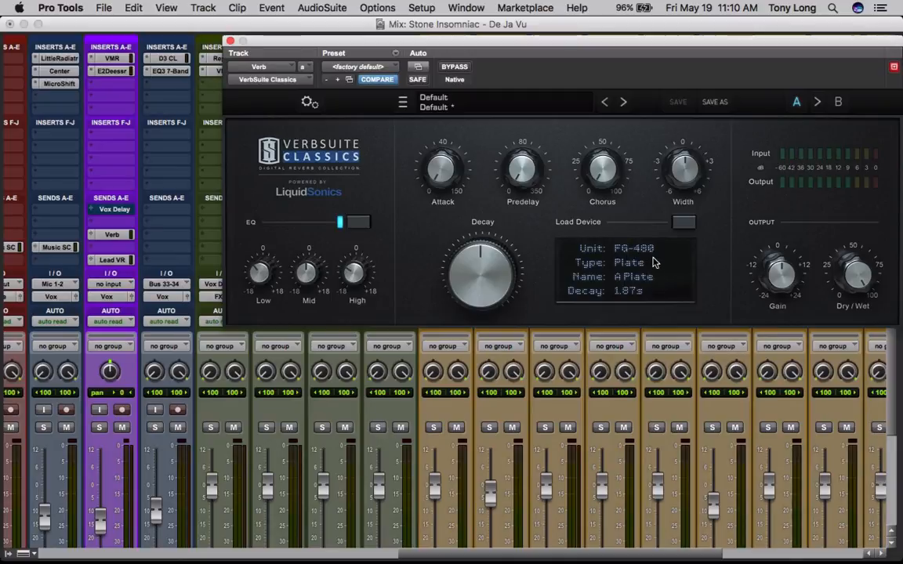
click(230, 40)
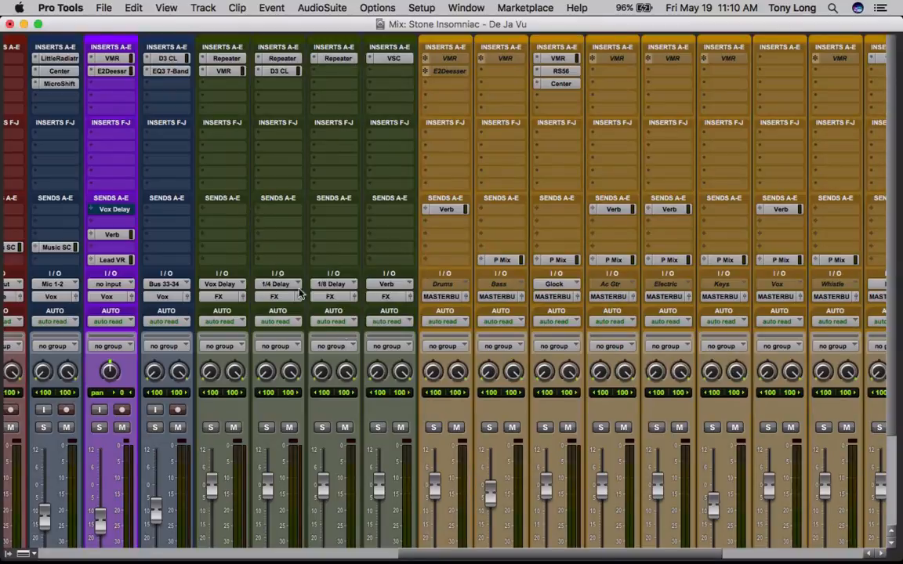
Compare the VocalC4_66 track's Verb send muted and unmuted during playback, then close the send window
drag(466, 552, 383, 554)
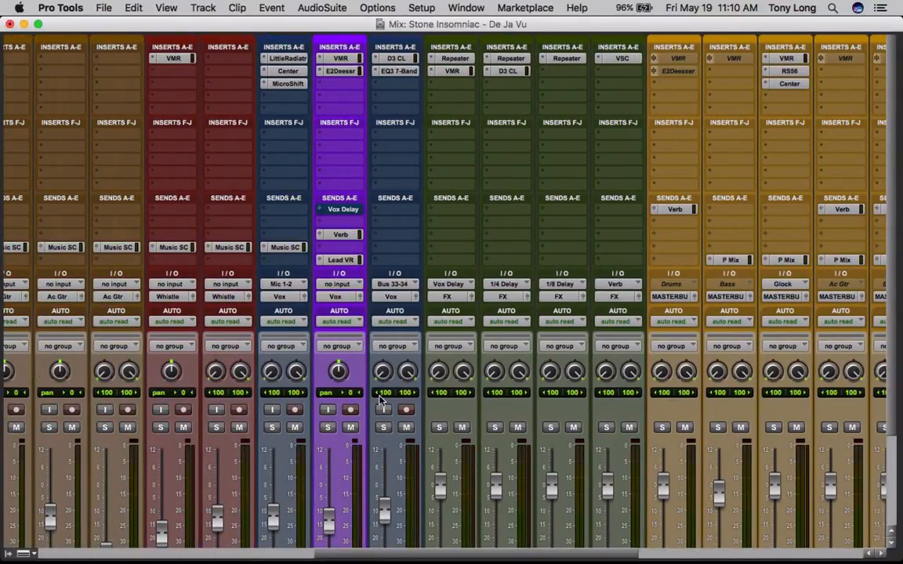
drag(435, 554, 404, 562)
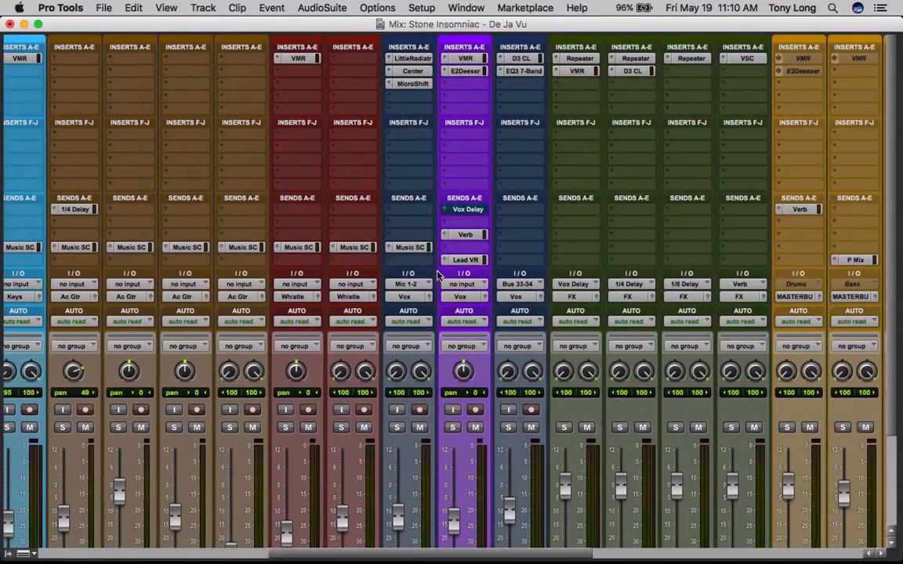
click(465, 235)
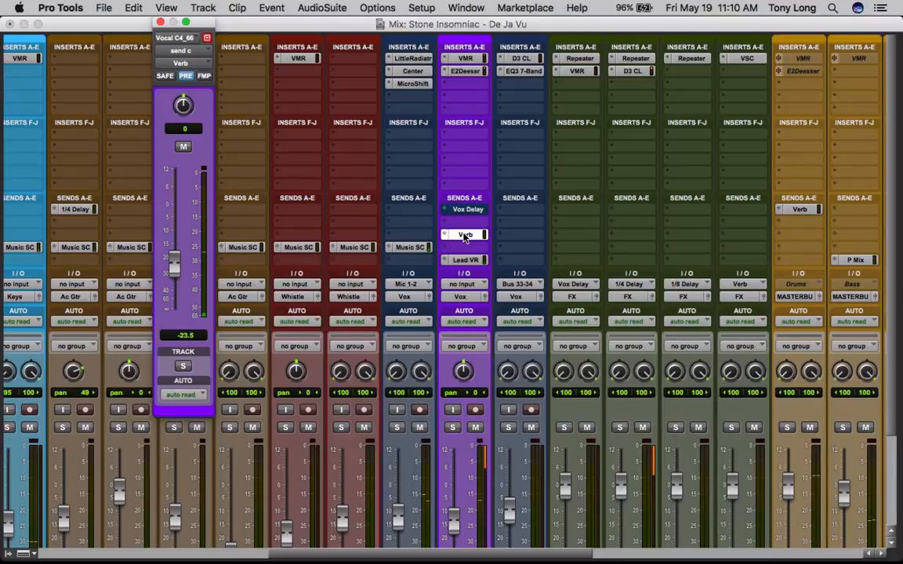
shift+super+click(465, 235)
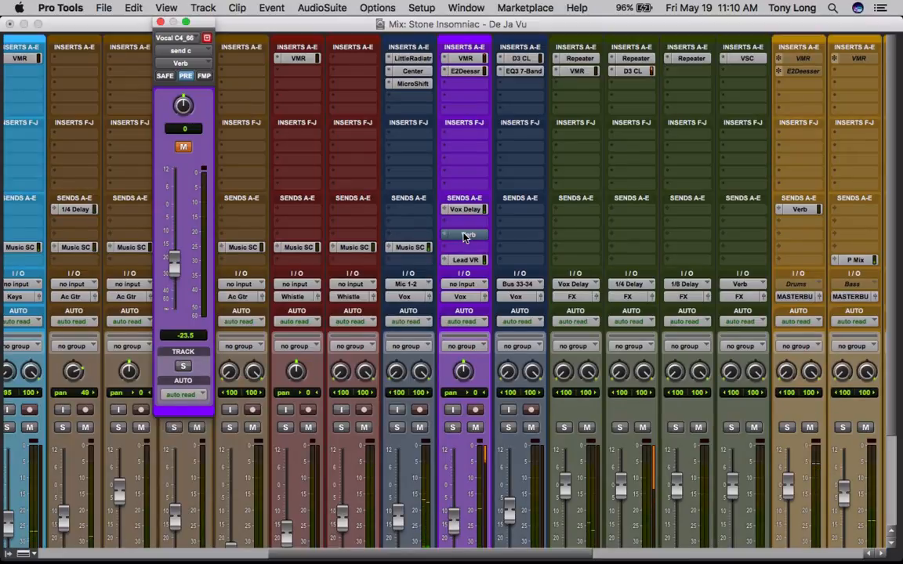
ctrl+super+click(465, 235)
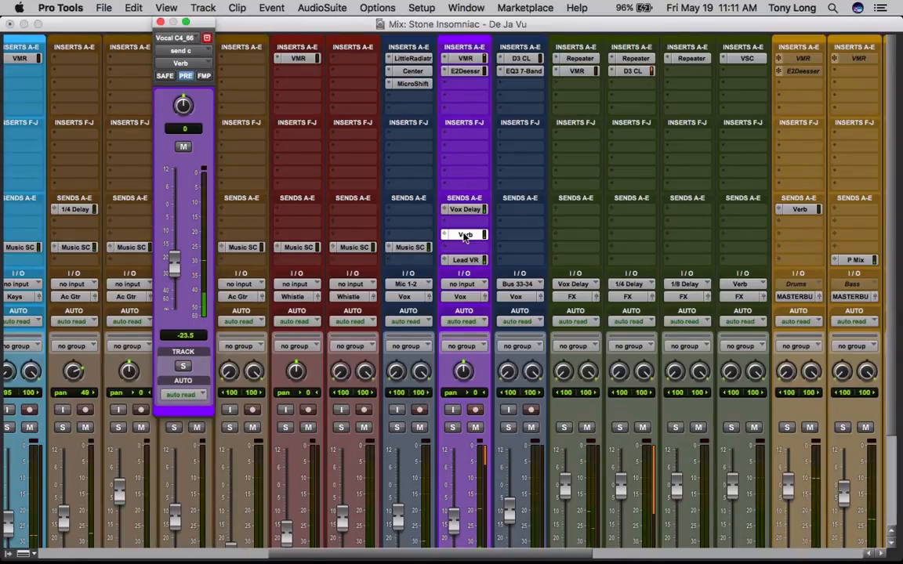
shift+super+click(464, 235)
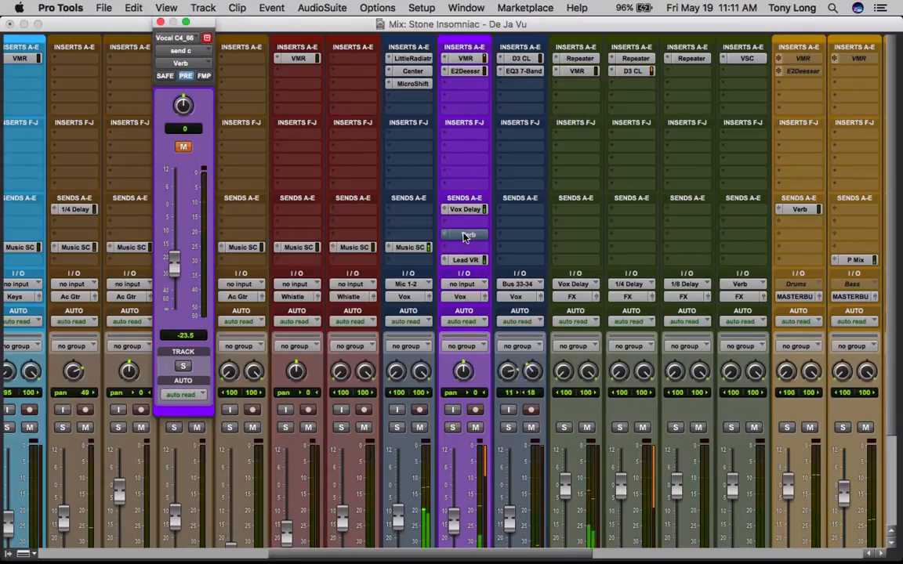
shift+super+click(465, 235)
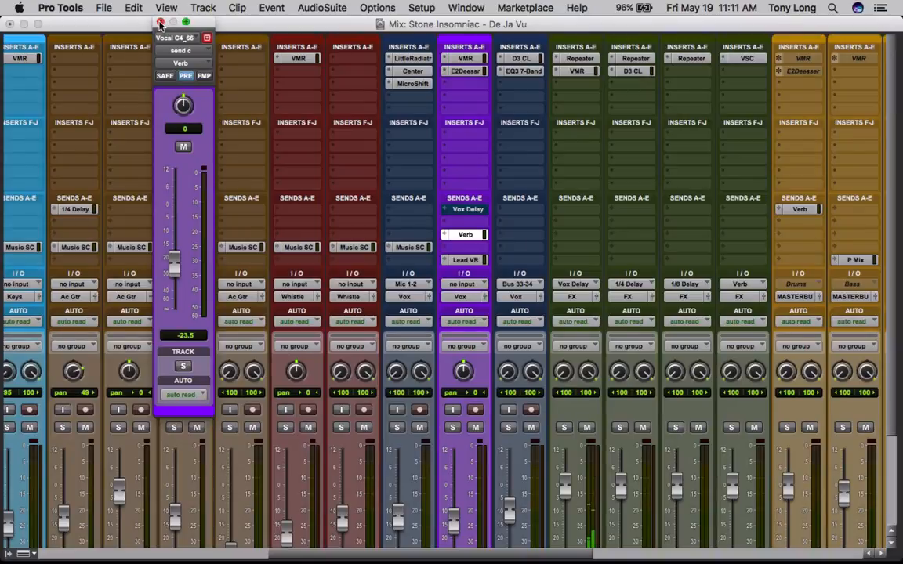
click(160, 24)
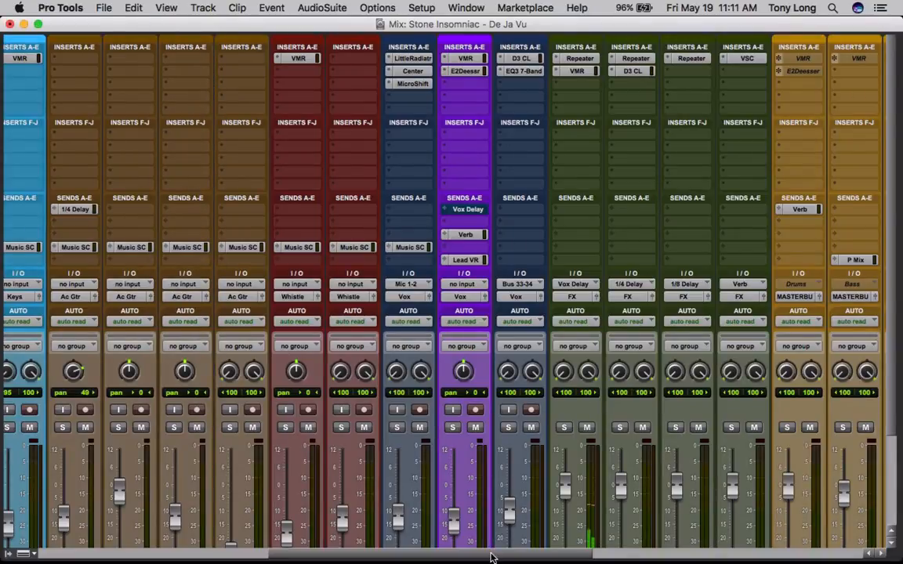
Unfreeze the P Mix parallel bus track
drag(492, 557, 764, 561)
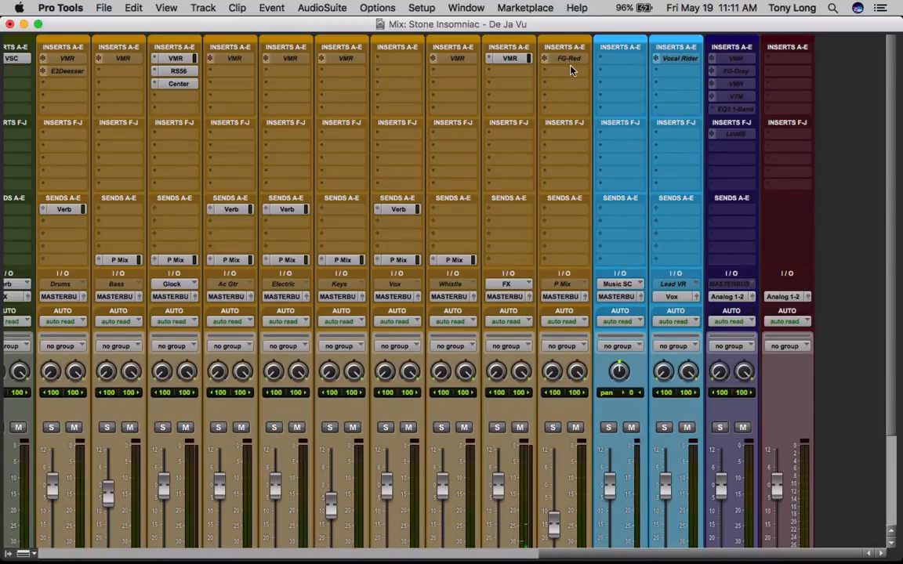
scroll(571, 71, down, 3)
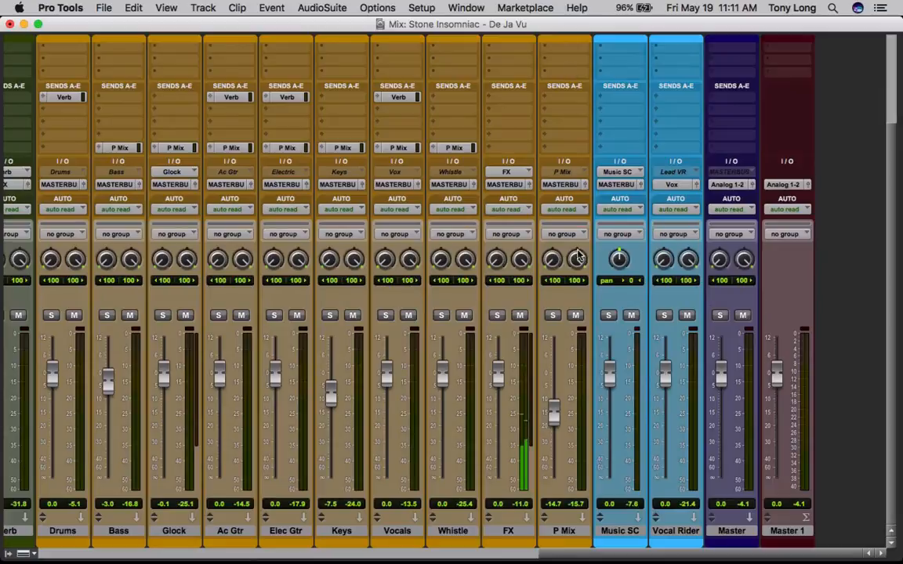
right_click(566, 533)
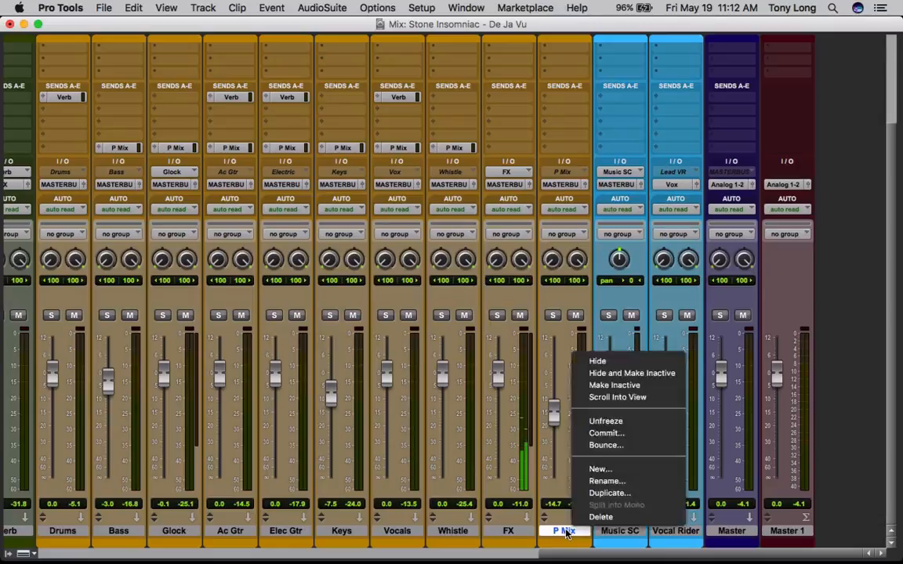
click(613, 425)
Inspect the FG-Red compressor on the P Mix track, moving its window to reveal the mix bus inserts and the P Mix sends
scroll(554, 430, up, 3)
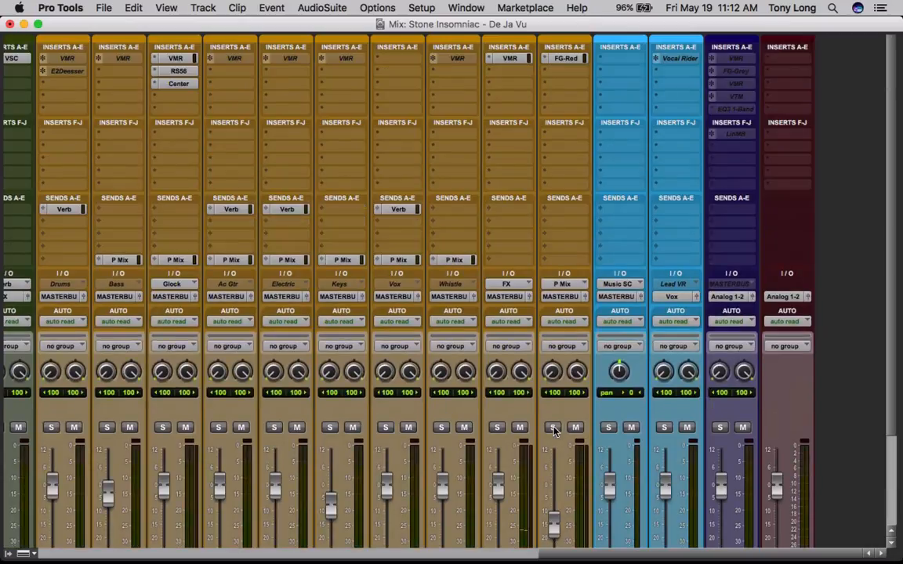
scroll(517, 238, down, 3)
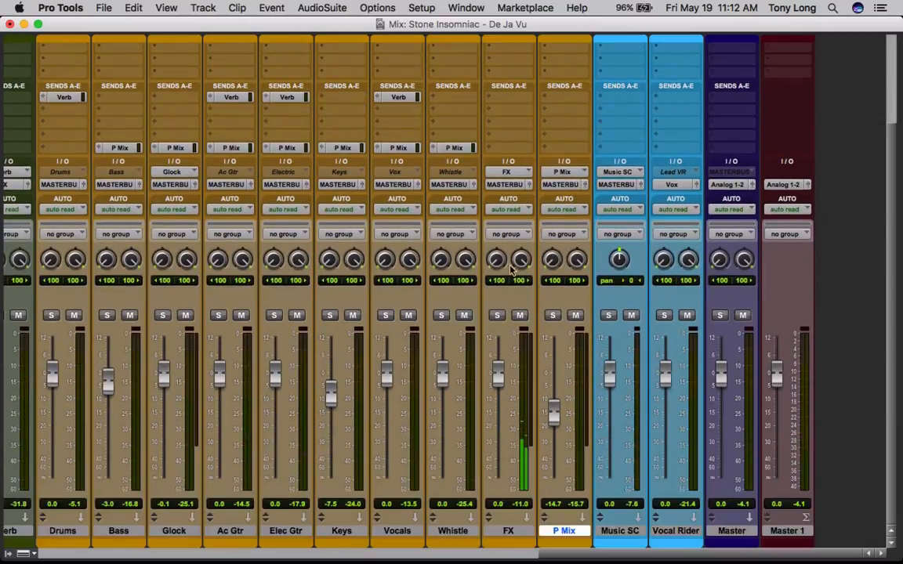
scroll(577, 392, up, 3)
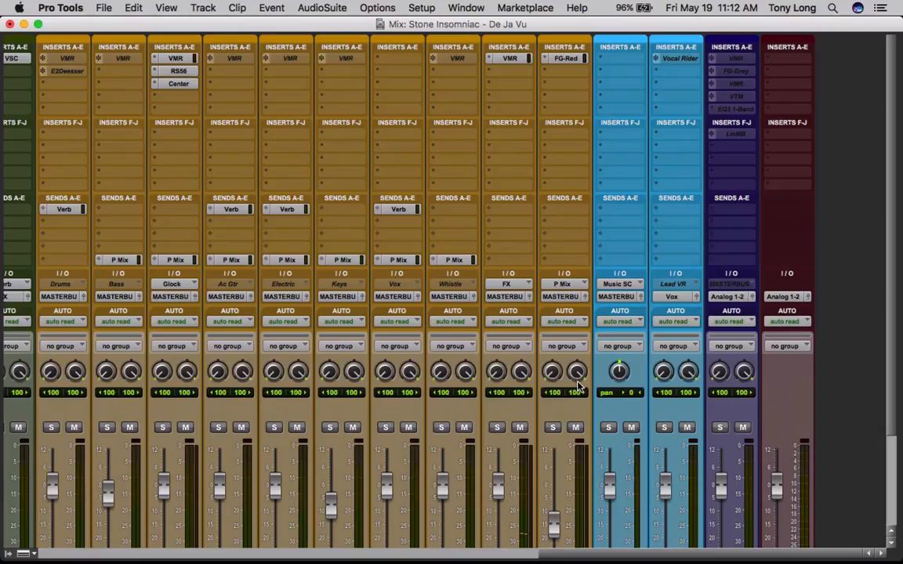
click(566, 58)
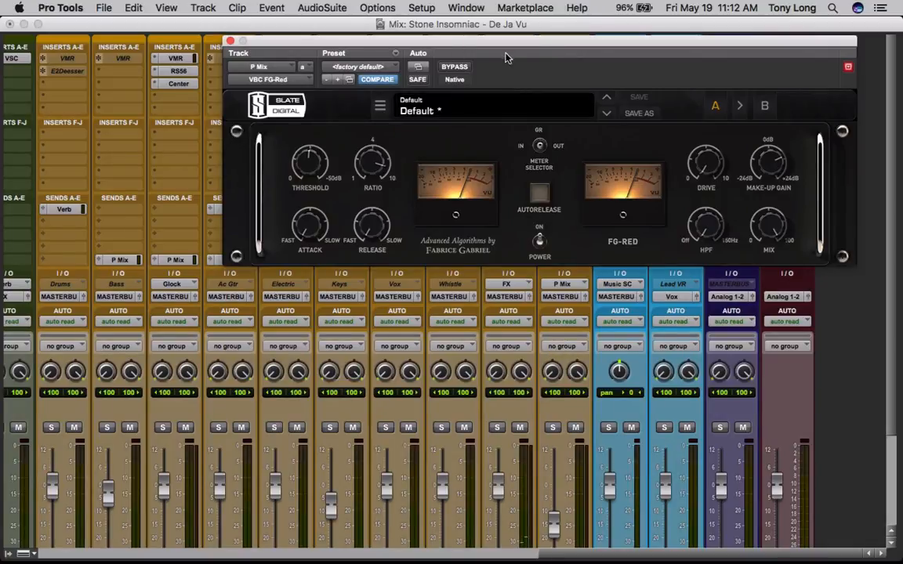
drag(521, 47, 438, 14)
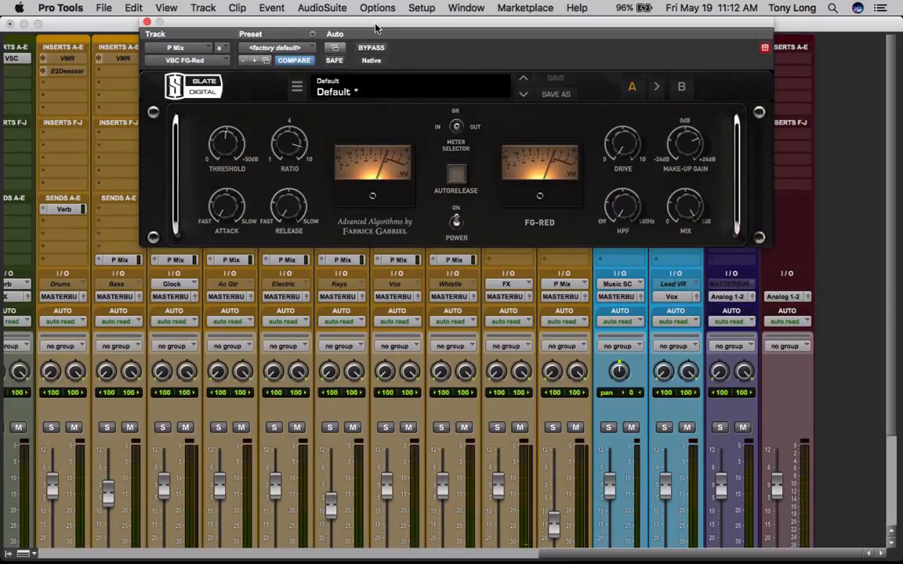
drag(384, 25, 316, 131)
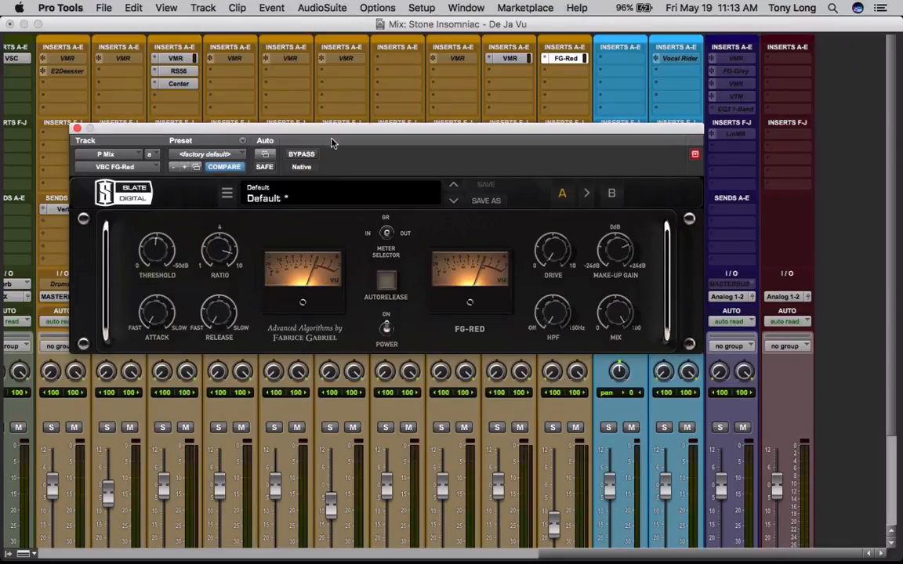
drag(333, 131, 312, 10)
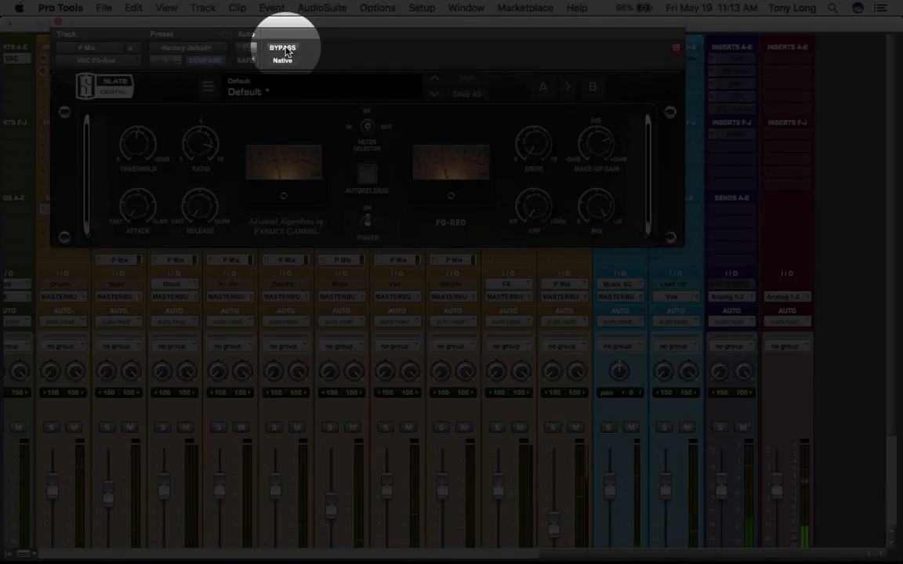
Compare the P Mix track's FG-Red compressor bypassed and active during playback, then close the plugin
click(285, 51)
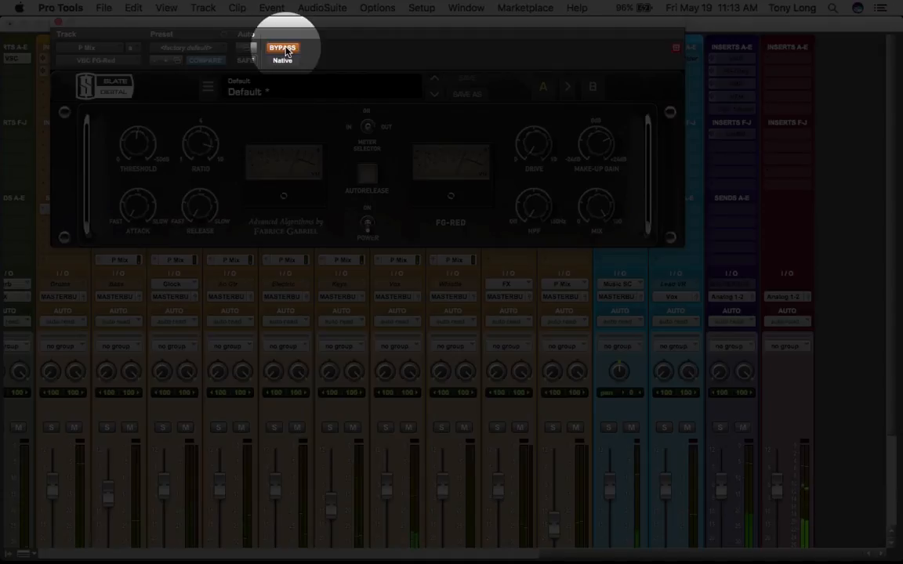
click(285, 51)
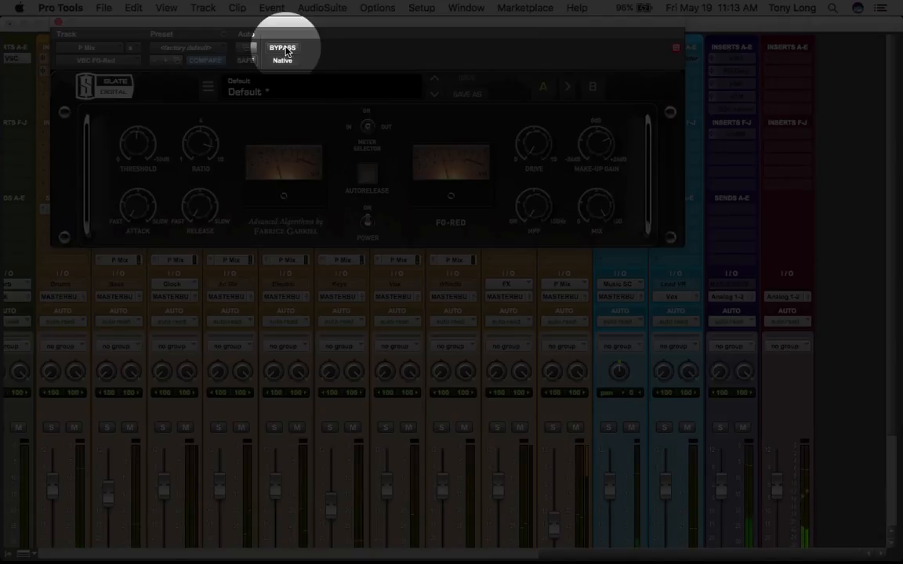
click(285, 51)
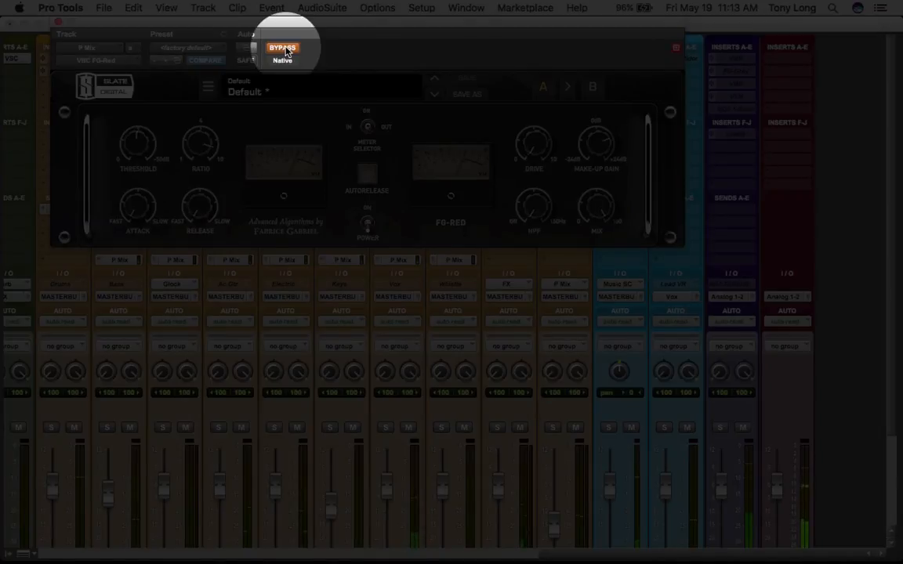
click(286, 51)
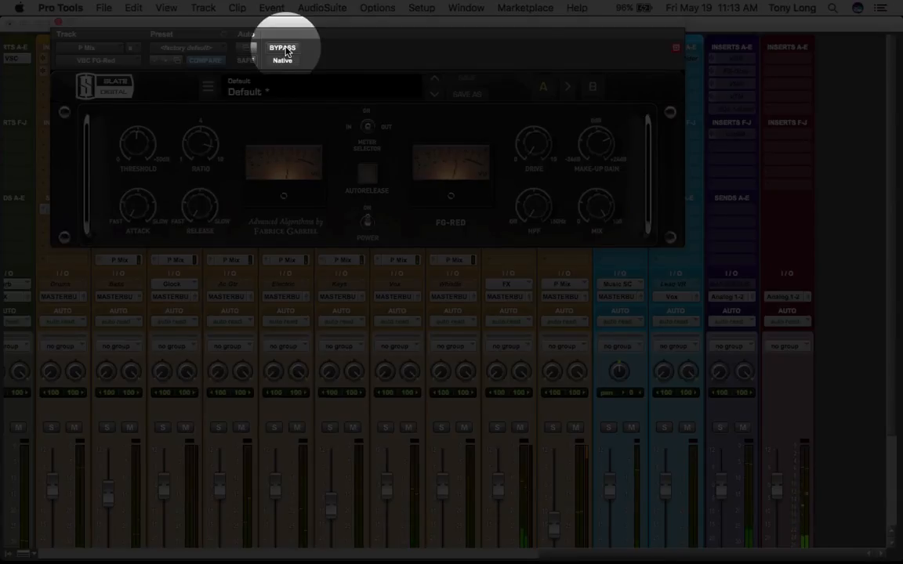
click(283, 49)
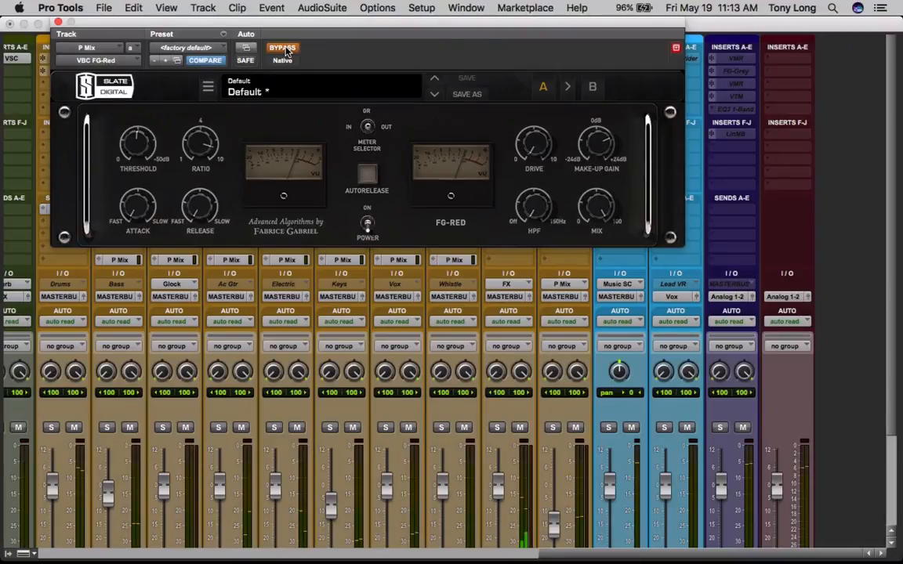
click(283, 50)
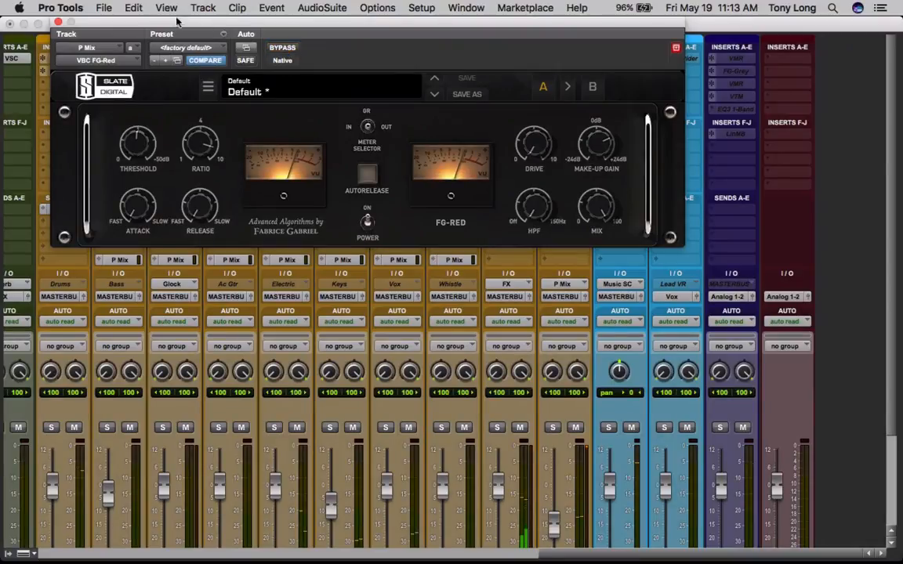
click(57, 23)
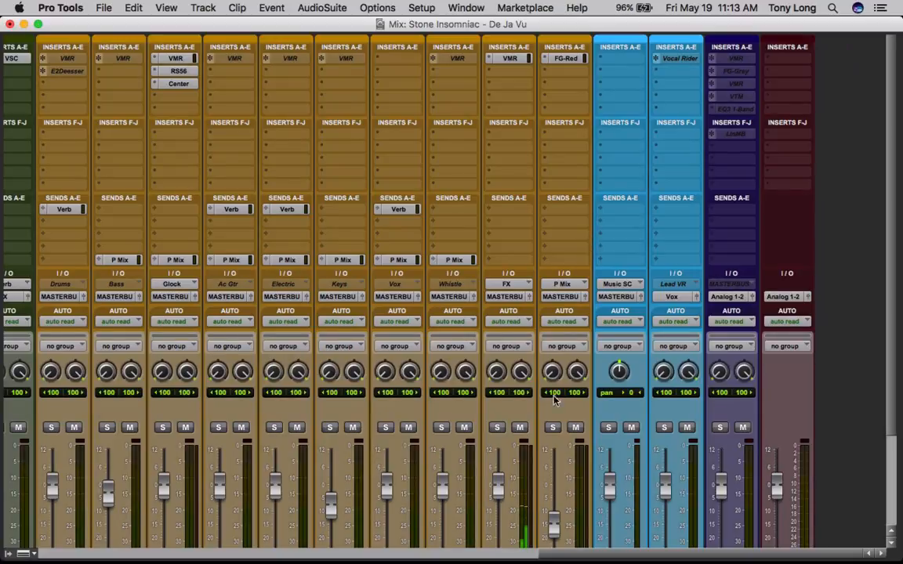
Trace the Music SC sends by selecting the tracks from KckBDy_01 through DJVVxRvrD, then return to the Music SC track
scroll(554, 400, down, 5)
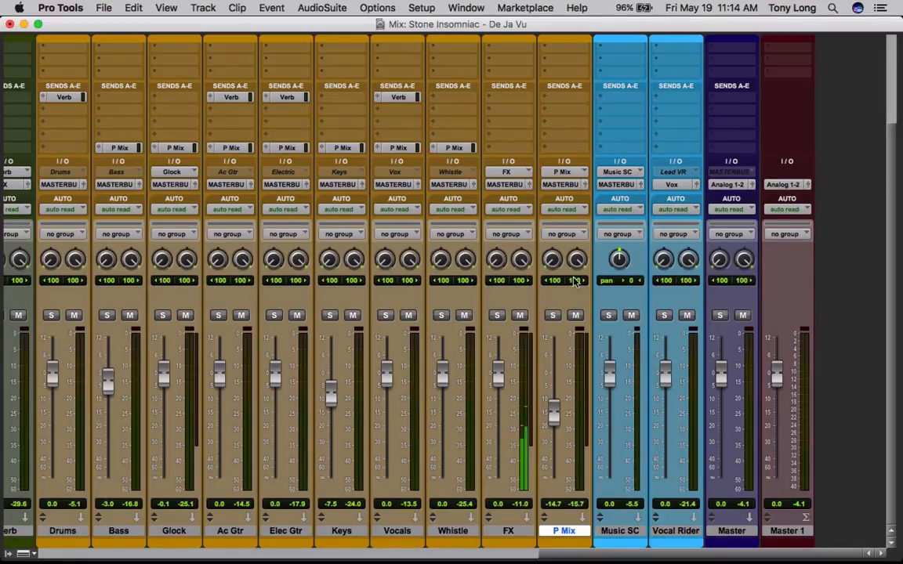
scroll(634, 296, up, 3)
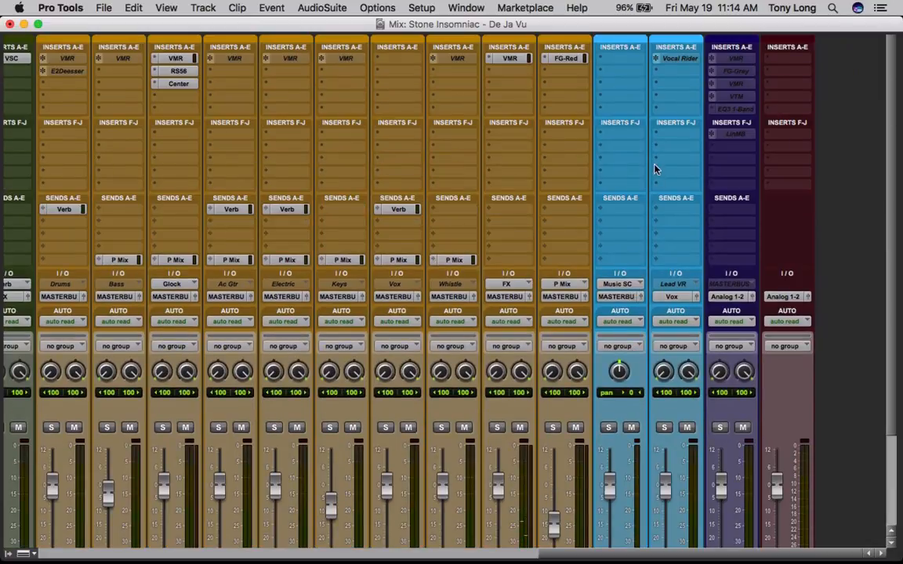
scroll(642, 106, down, 3)
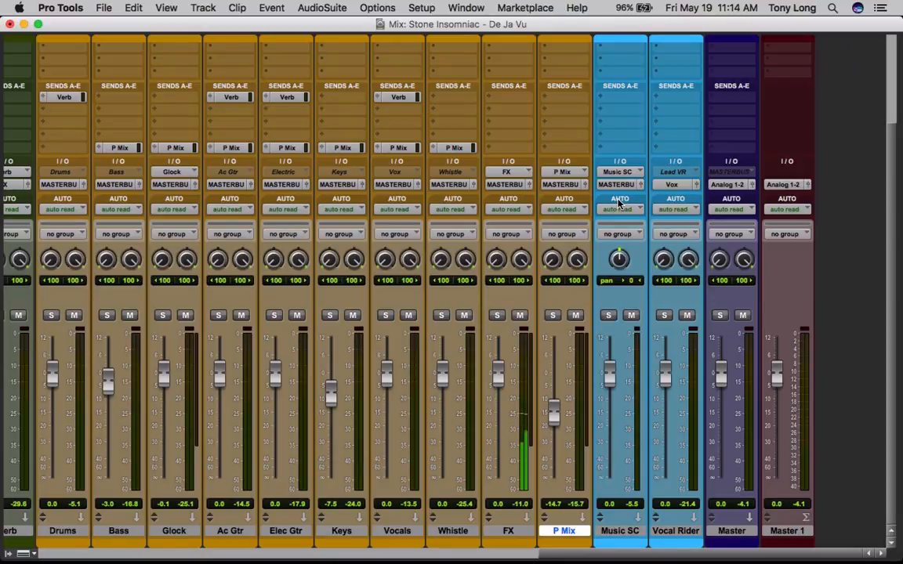
drag(676, 555, 161, 558)
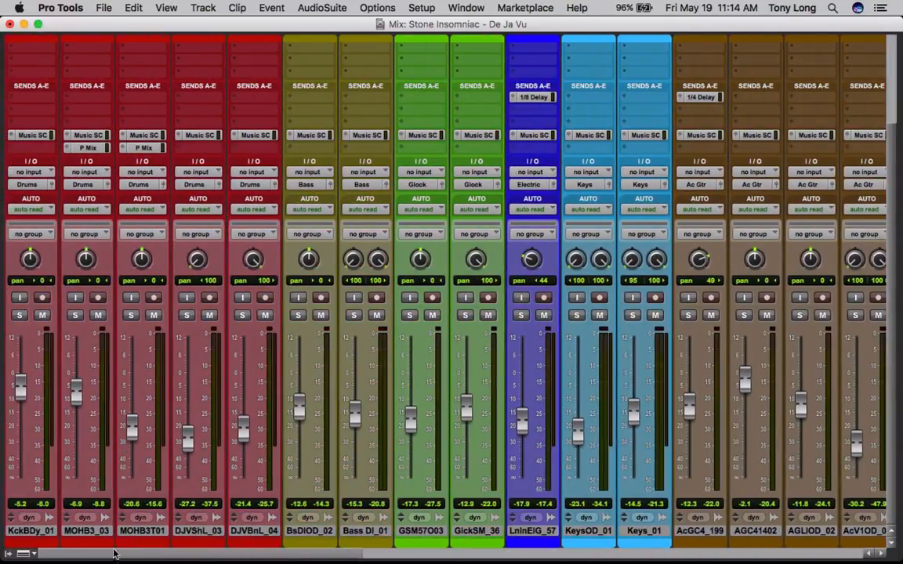
click(19, 531)
drag(200, 553, 346, 554)
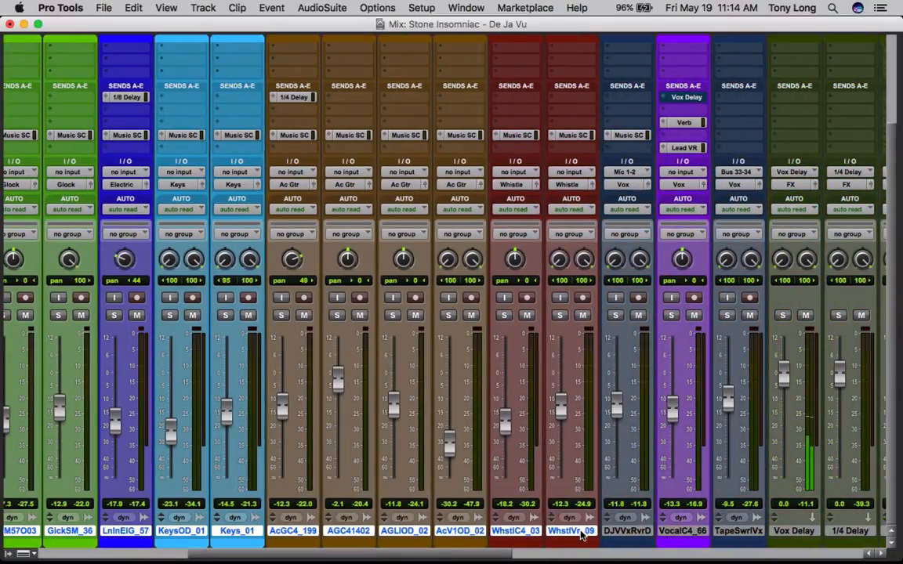
shift+click(629, 531)
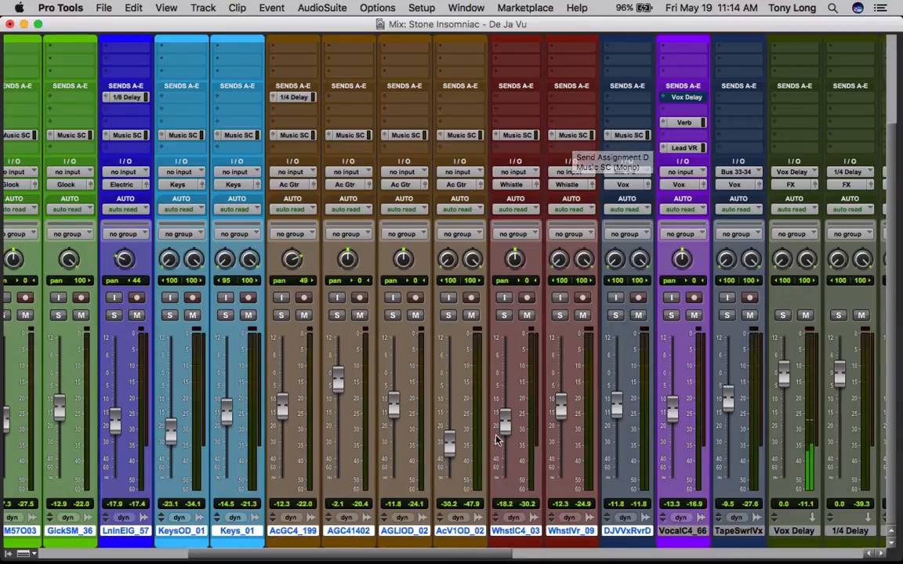
drag(397, 555, 764, 562)
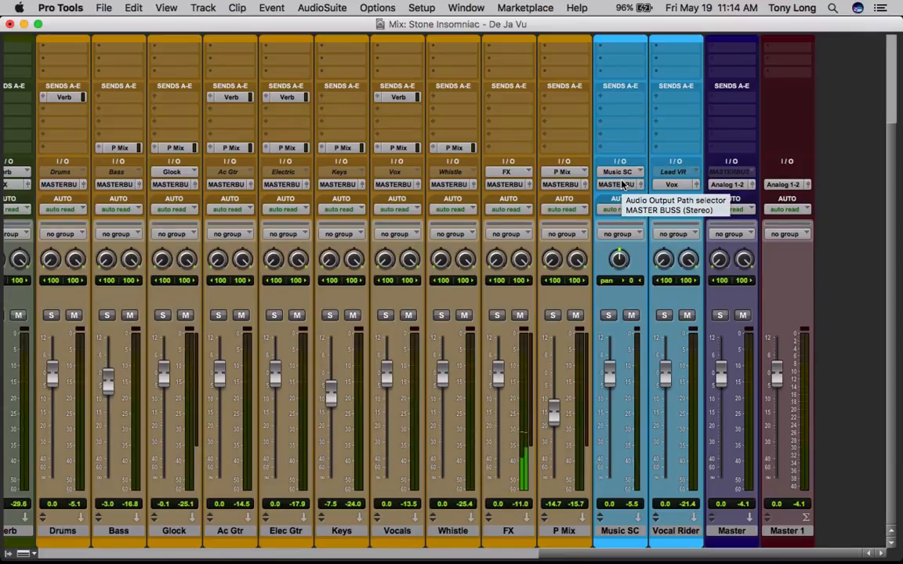
Check the Vocal Rider track's inserts and unfreeze the track
scroll(623, 179, up, 2)
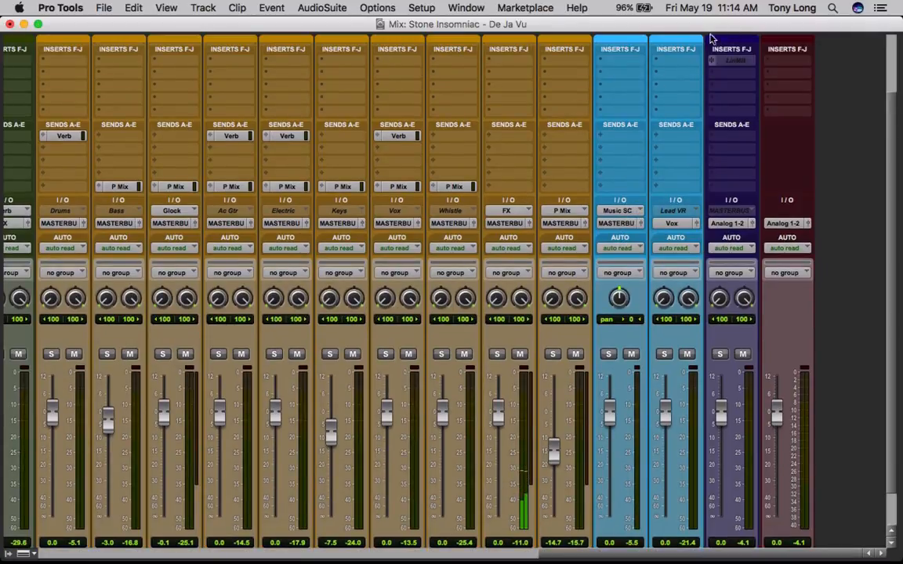
scroll(666, 116, up, 3)
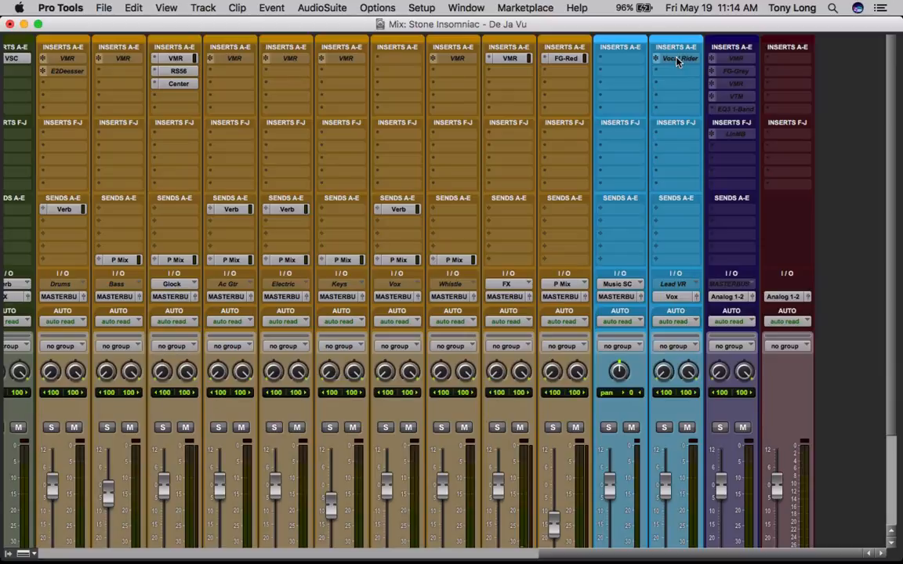
scroll(688, 431, down, 5)
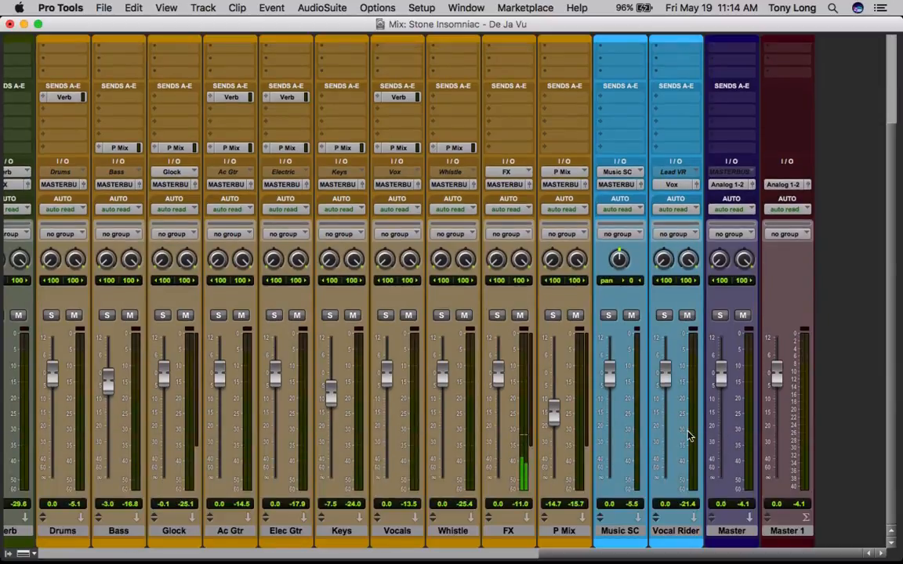
right_click(675, 531)
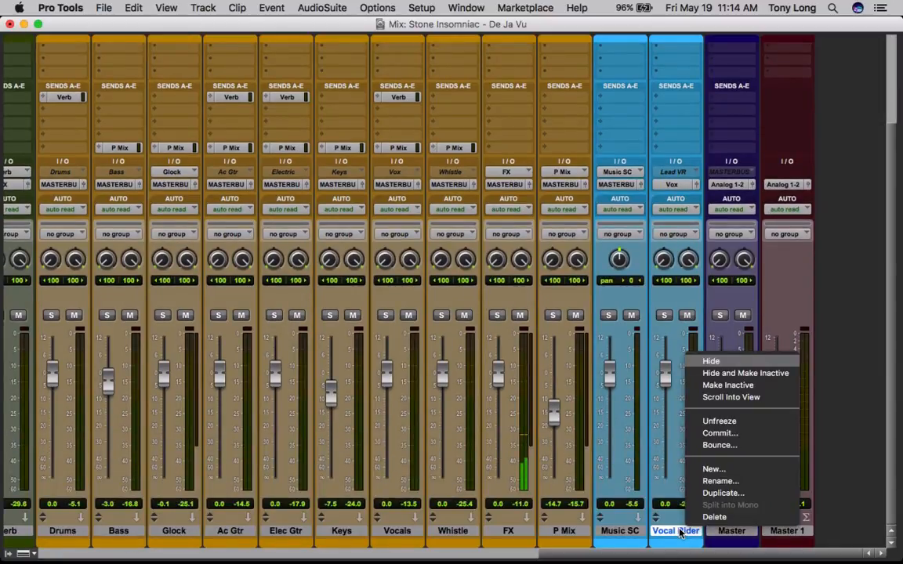
click(699, 424)
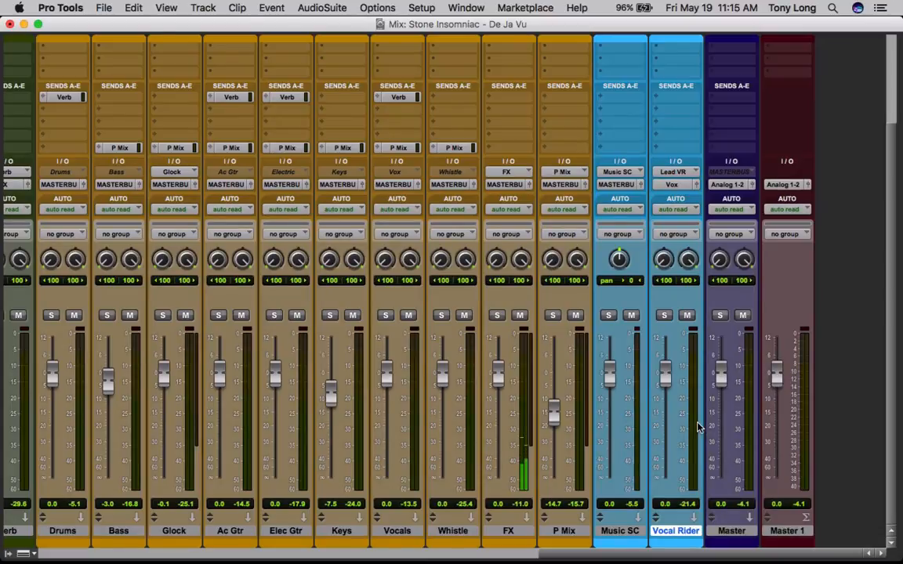
Compare the Music SC track muted and unmuted during playback, leaving it muted
scroll(670, 297, up, 2)
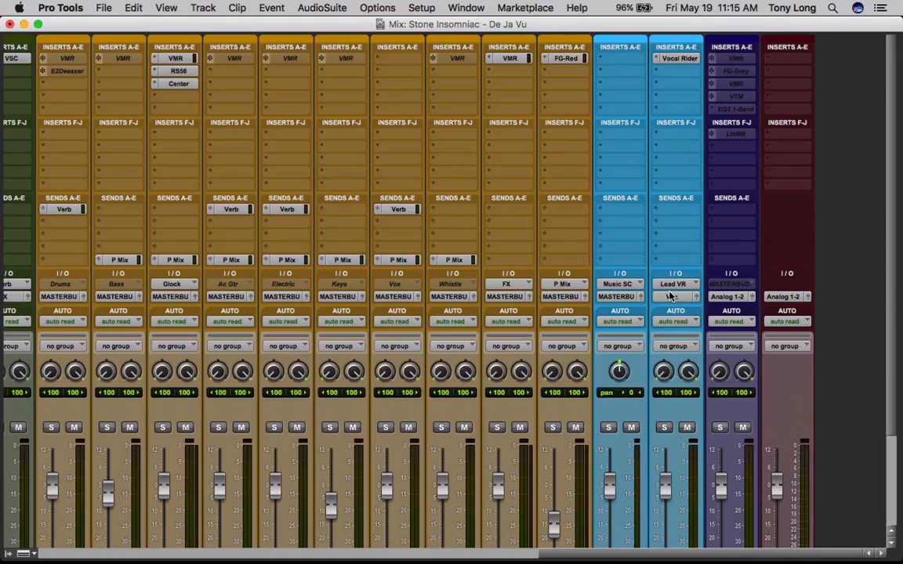
scroll(670, 298, down, 2)
click(630, 315)
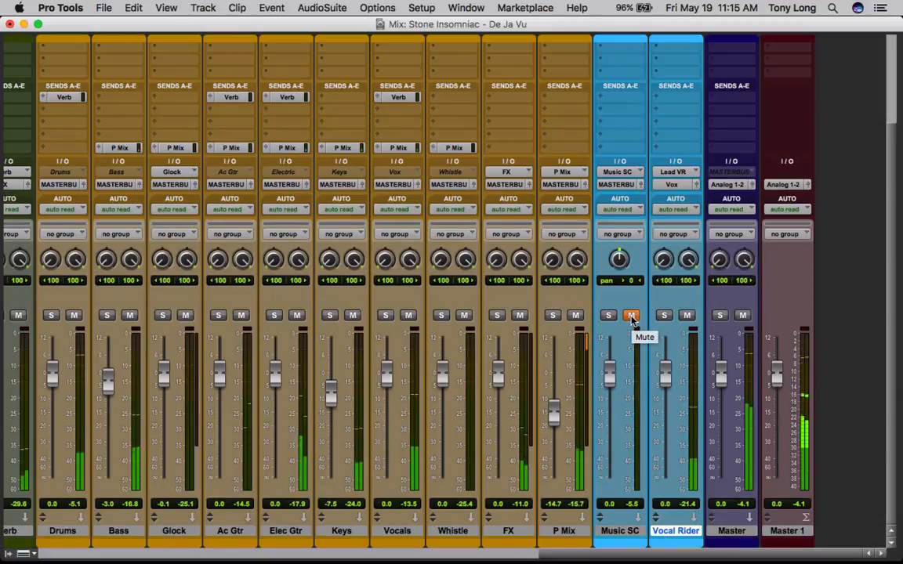
click(631, 316)
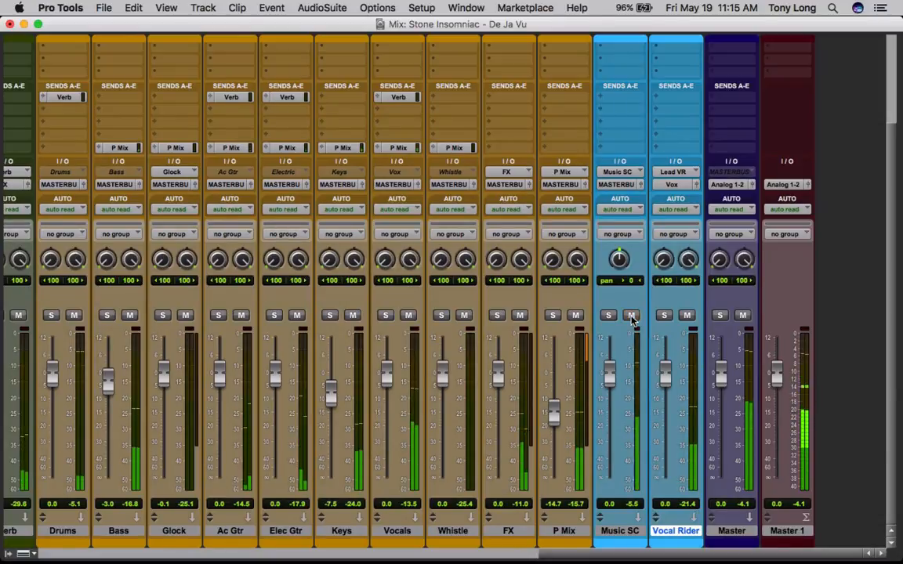
click(632, 316)
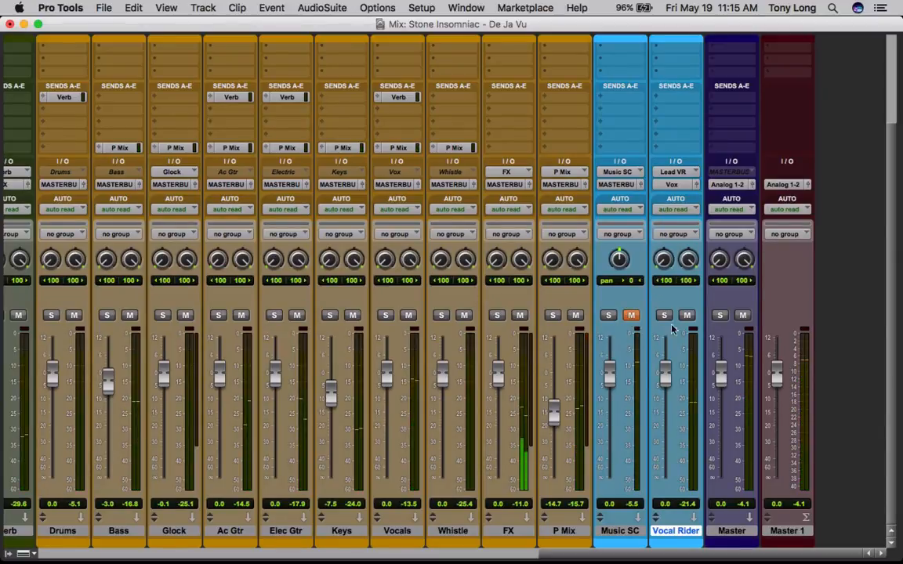
Open the Vocal Rider plugin and inspect its Music SC key input and the Vocal and Music sensitivity controls
scroll(638, 353, up, 3)
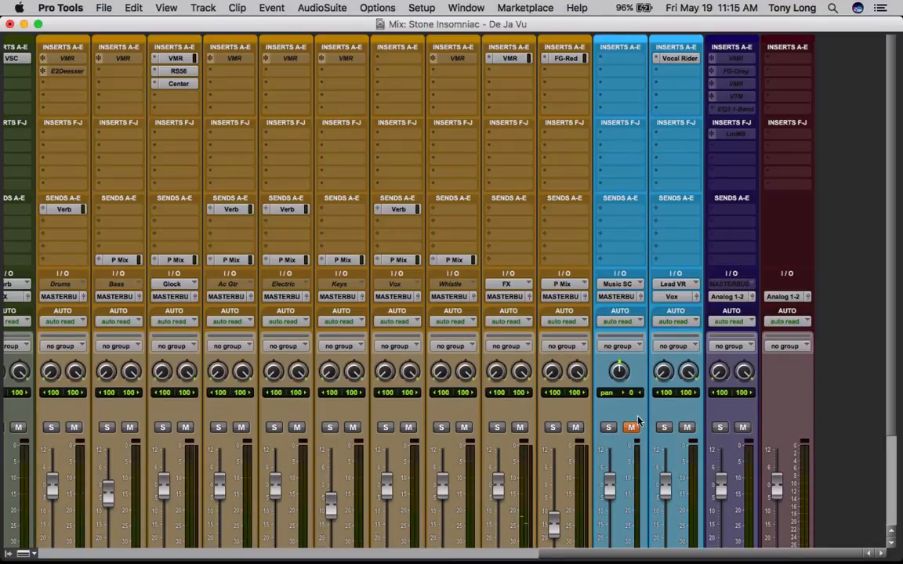
click(686, 59)
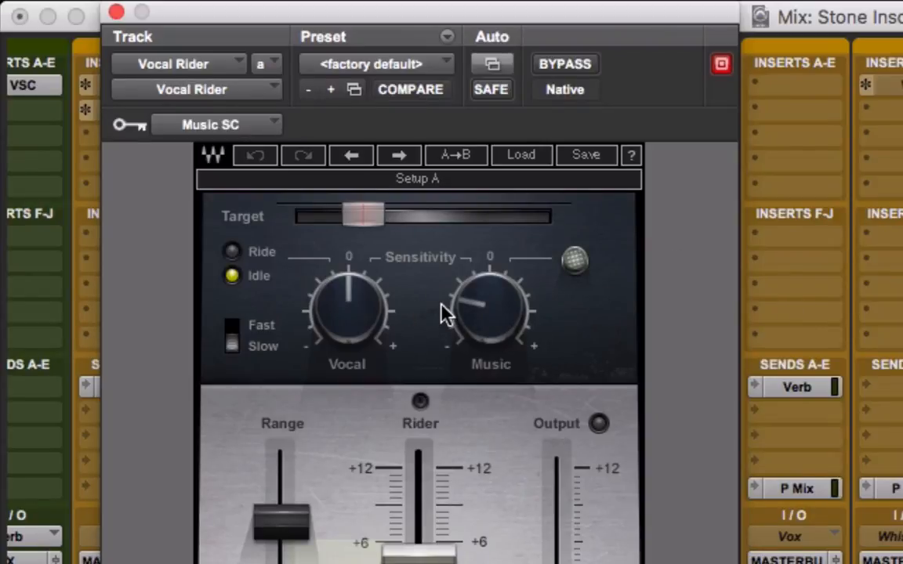
mouse_move(330, 307)
mouse_move(502, 304)
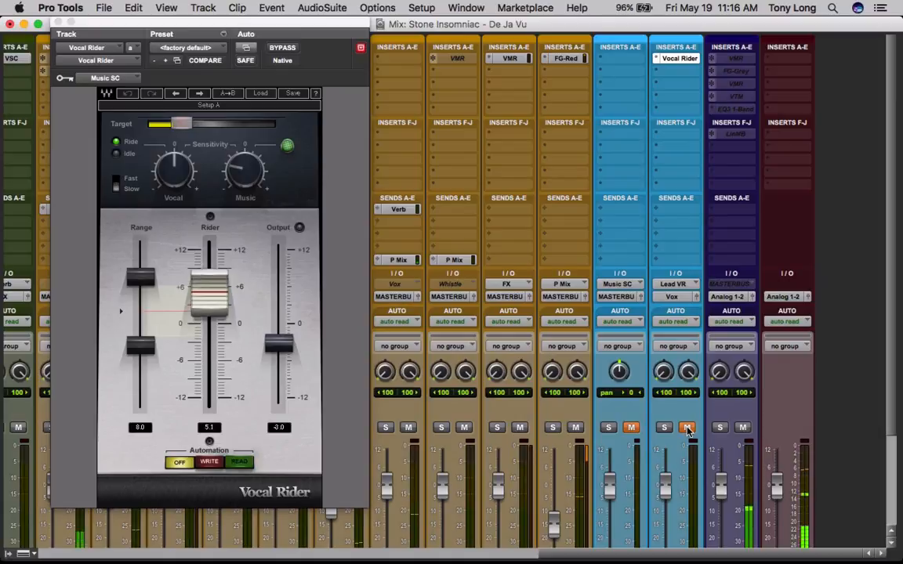
Compare the Vocal Rider insert bypassed and active during playback, then close the plugin
right_click(677, 60)
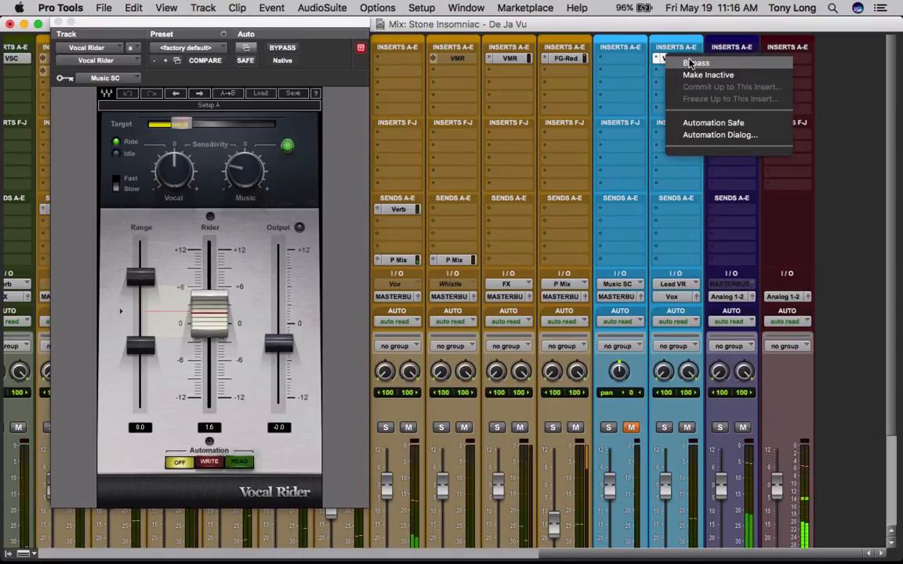
click(694, 64)
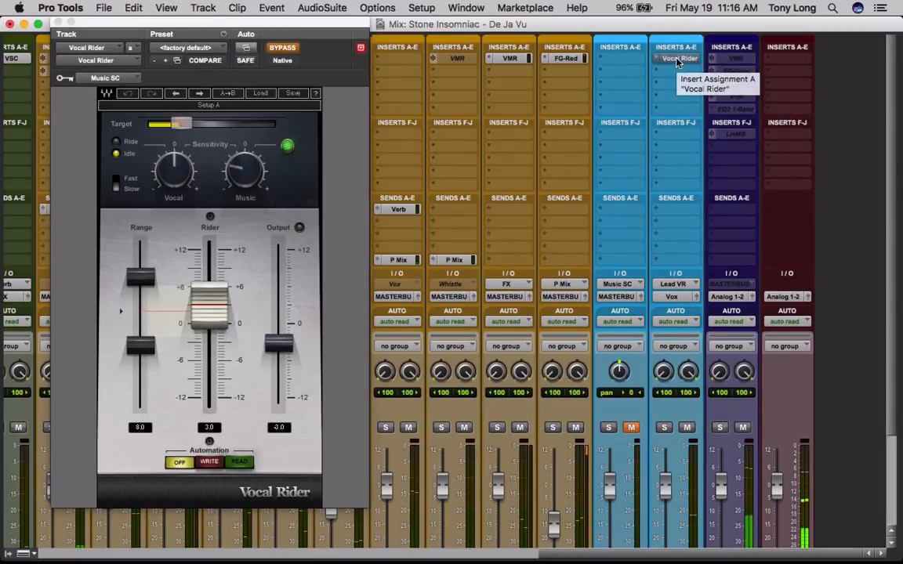
right_click(677, 61)
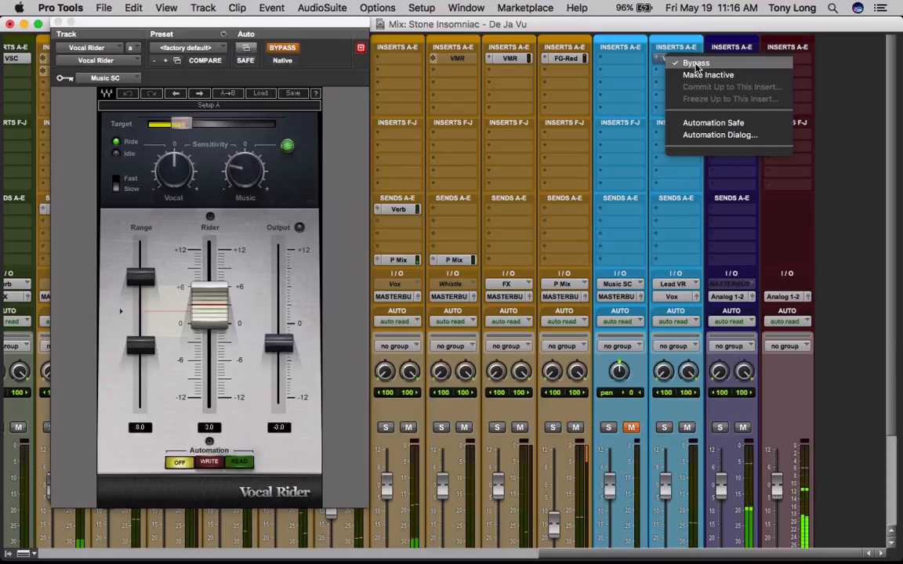
click(695, 63)
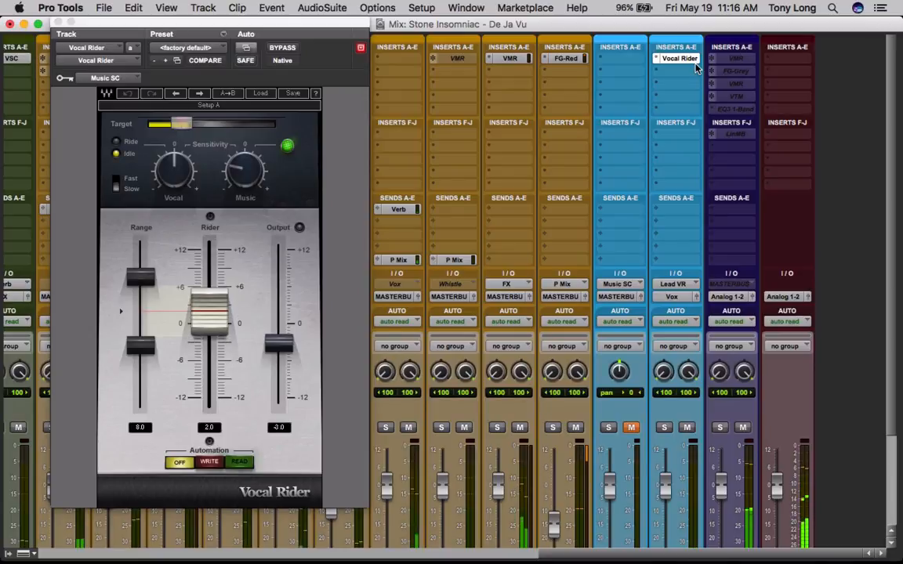
click(56, 22)
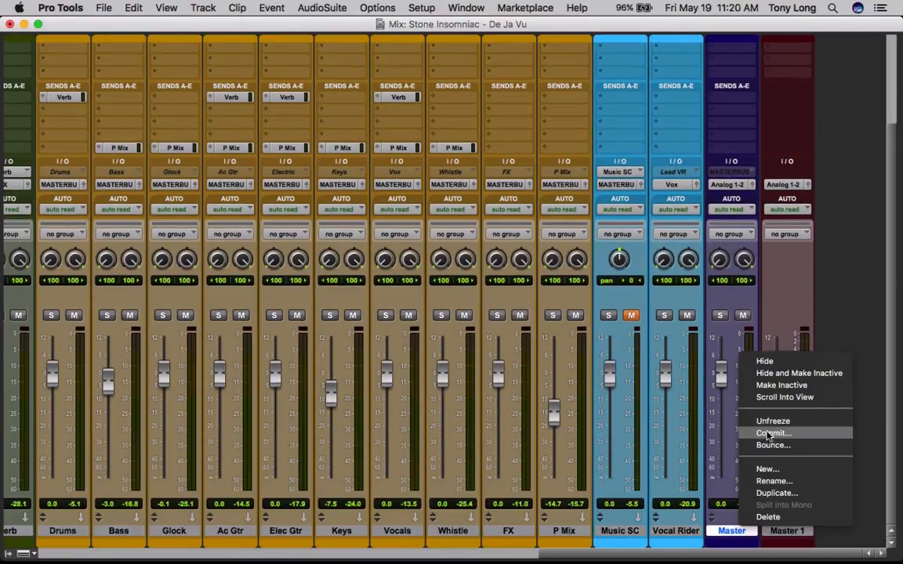
Unfreeze the Master track, then bypass its EQ3 1-Band insert and make that insert active
key(Escape)
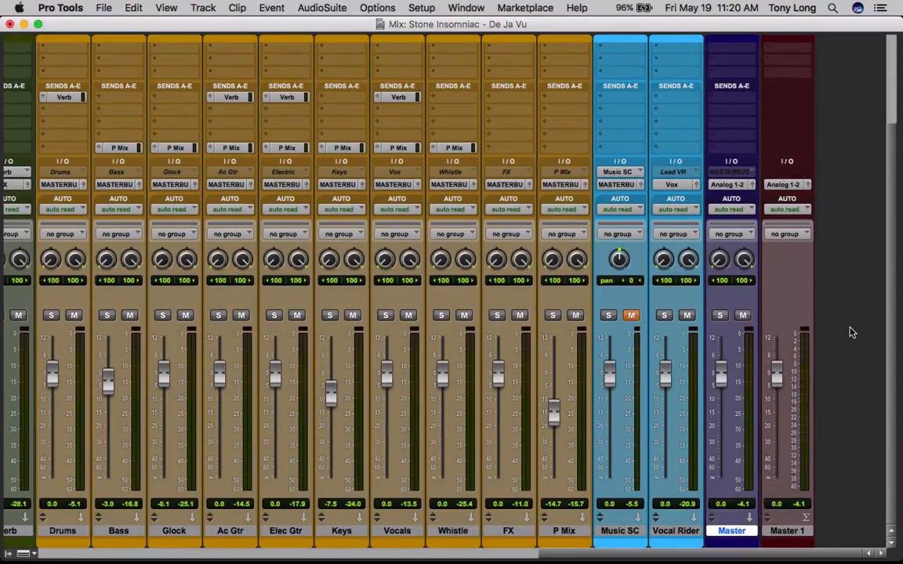
scroll(852, 332, up, 3)
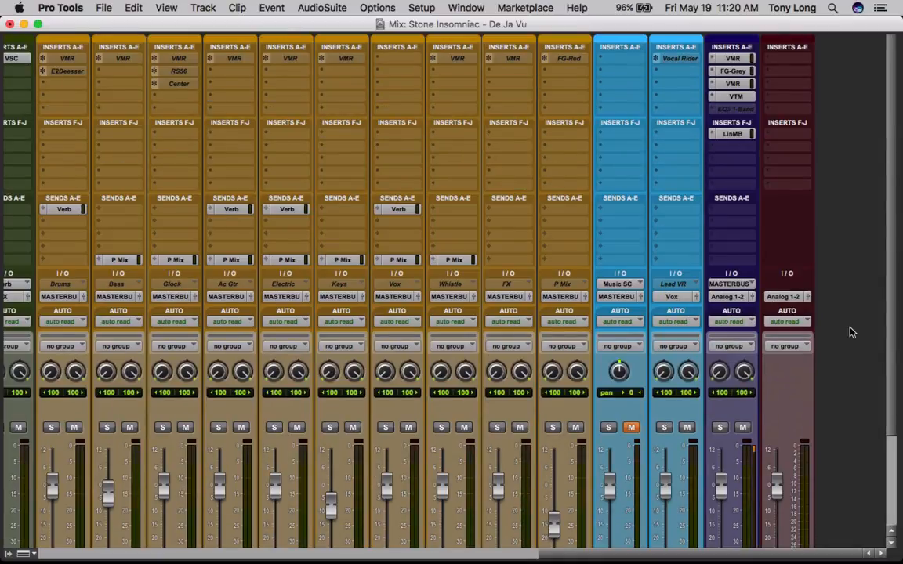
right_click(730, 113)
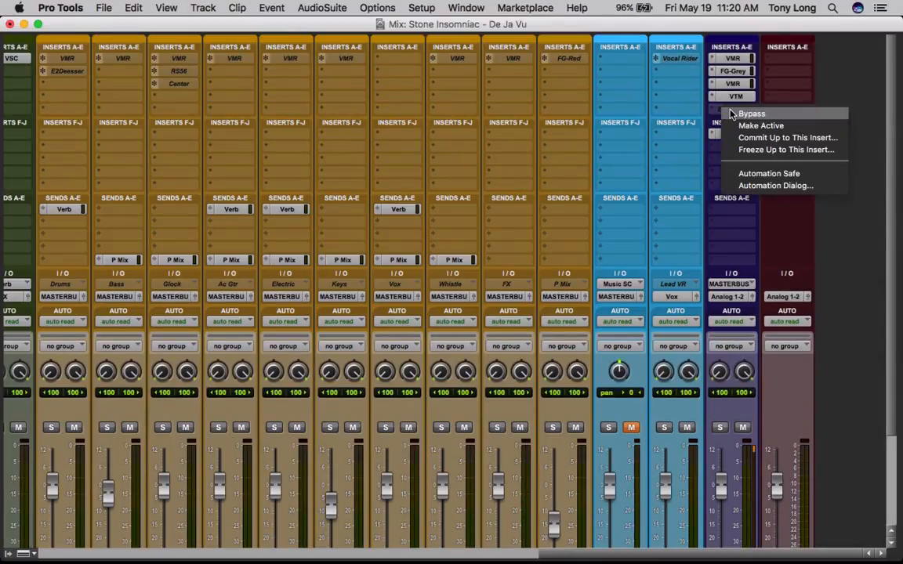
click(731, 114)
right_click(730, 114)
click(744, 126)
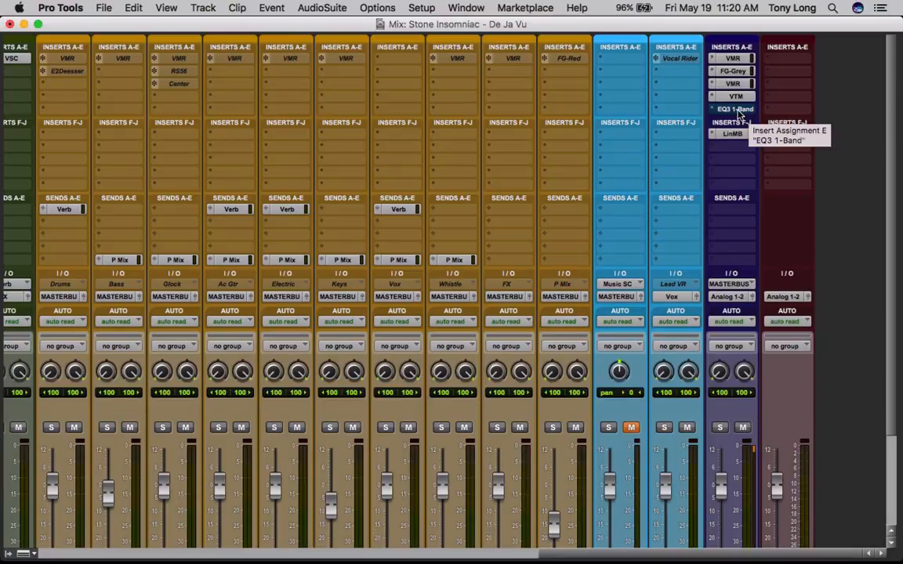
Make the Master track's EQ3 1-Band insert active and open the plugin to examine its low-pass filter settings
super+click(738, 114)
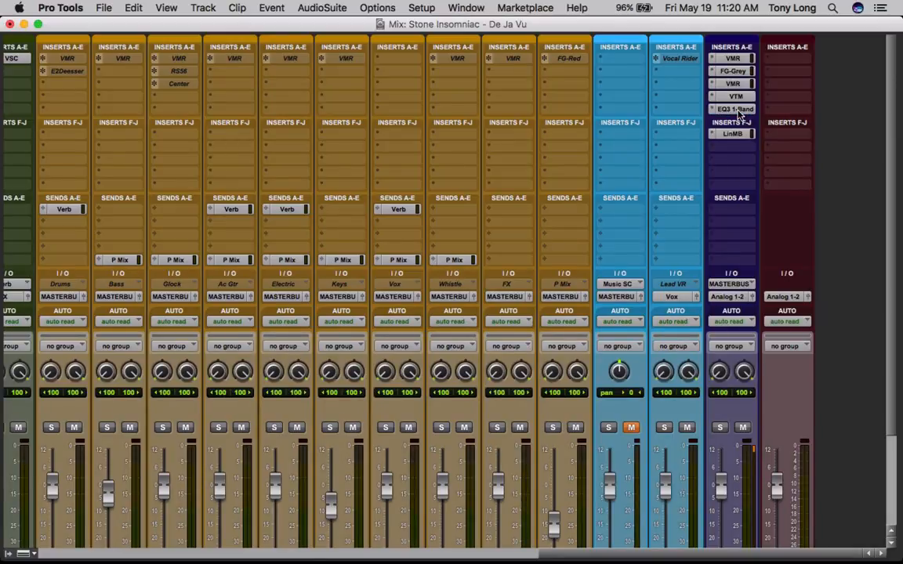
click(736, 109)
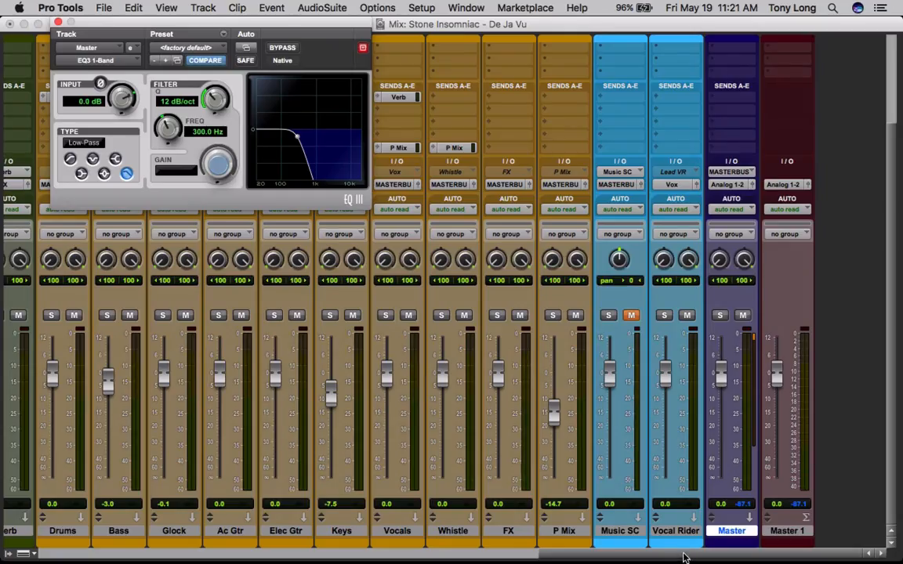
Mute the KckBDy_01, BsDIOD_02 and Bass DI_01 tracks and audition the mix through the Master's low-pass EQ, checking the track meters
drag(686, 554, 124, 561)
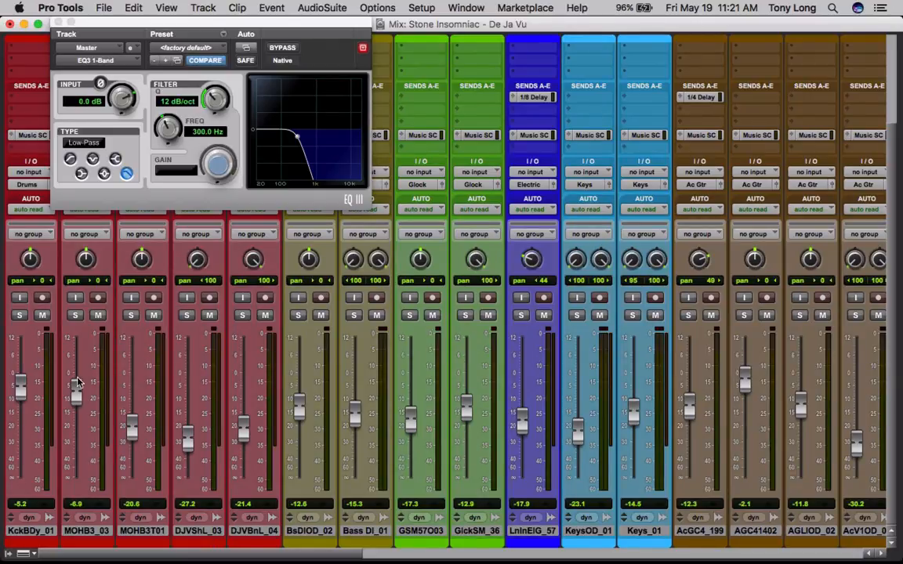
click(43, 316)
click(320, 315)
click(375, 315)
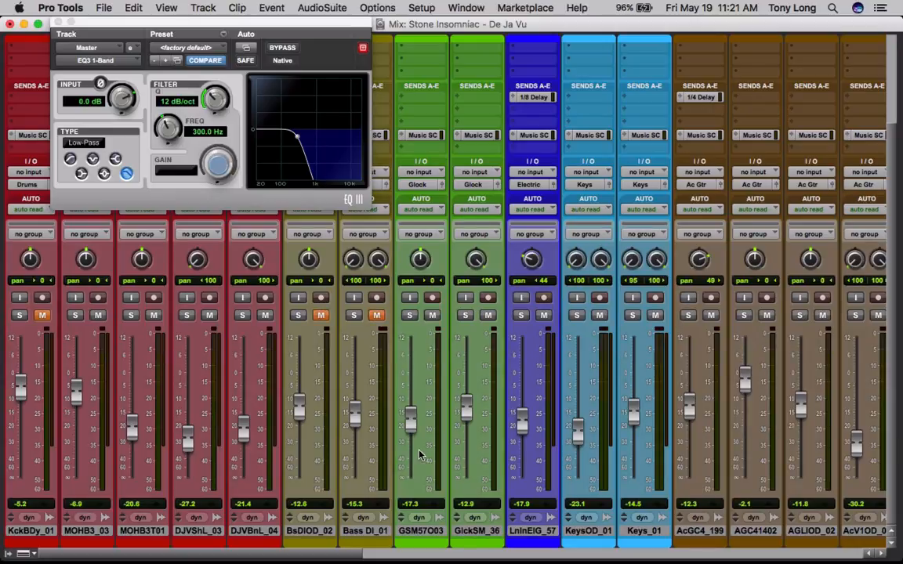
drag(296, 555, 876, 555)
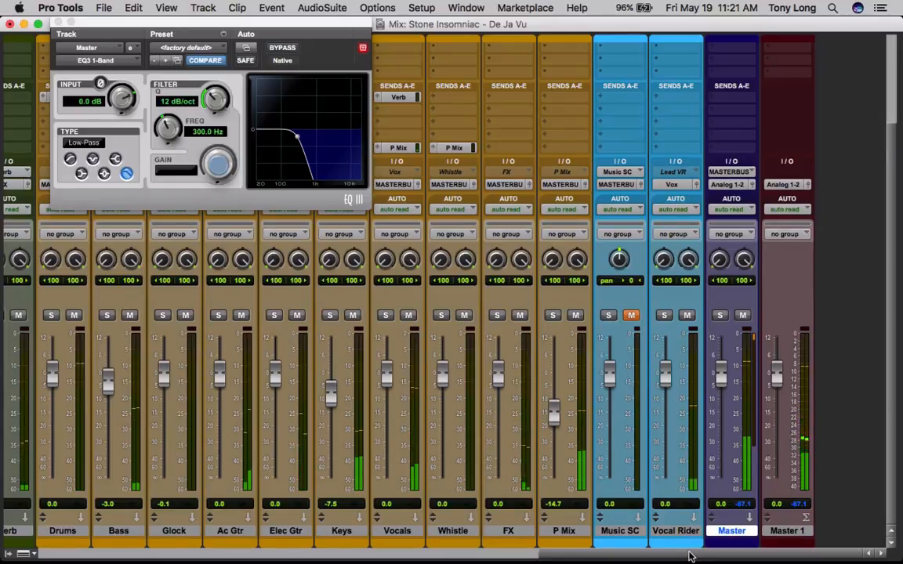
drag(689, 556, 106, 561)
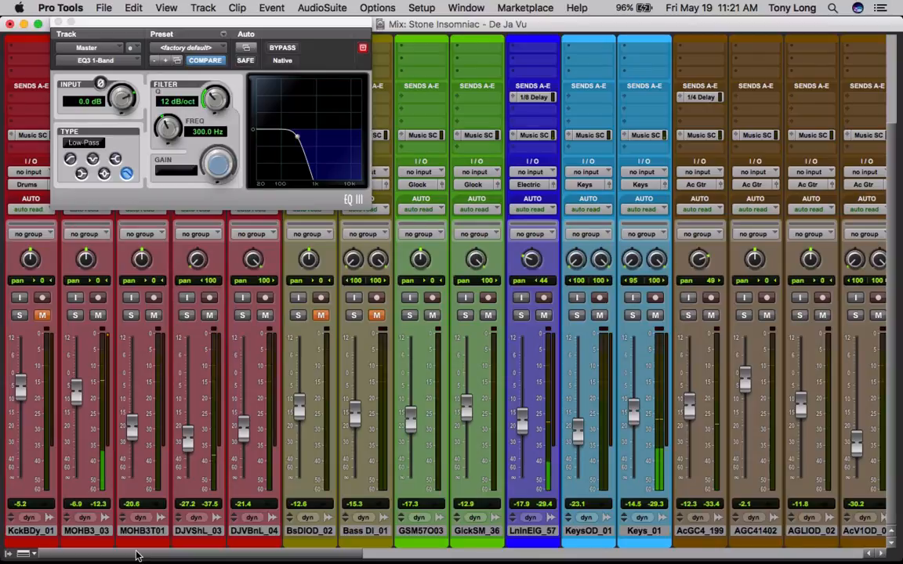
drag(136, 555, 571, 561)
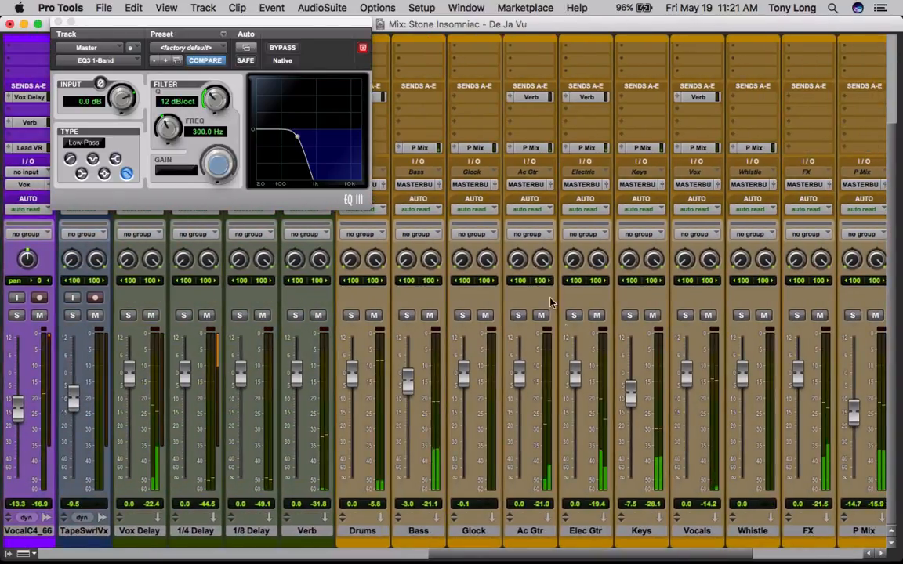
Audition the mix with the Drums and Bass submix tracks muted, then unmute both
click(429, 316)
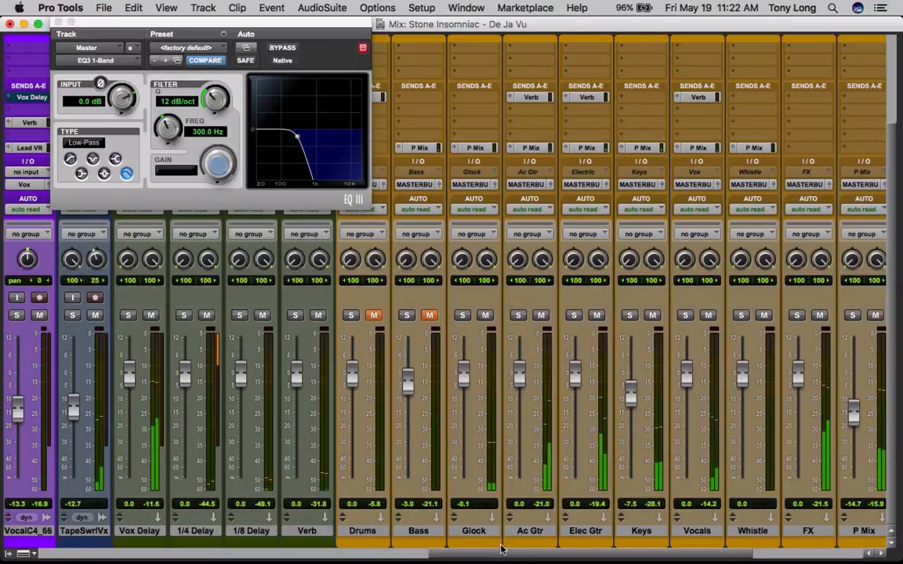
click(429, 316)
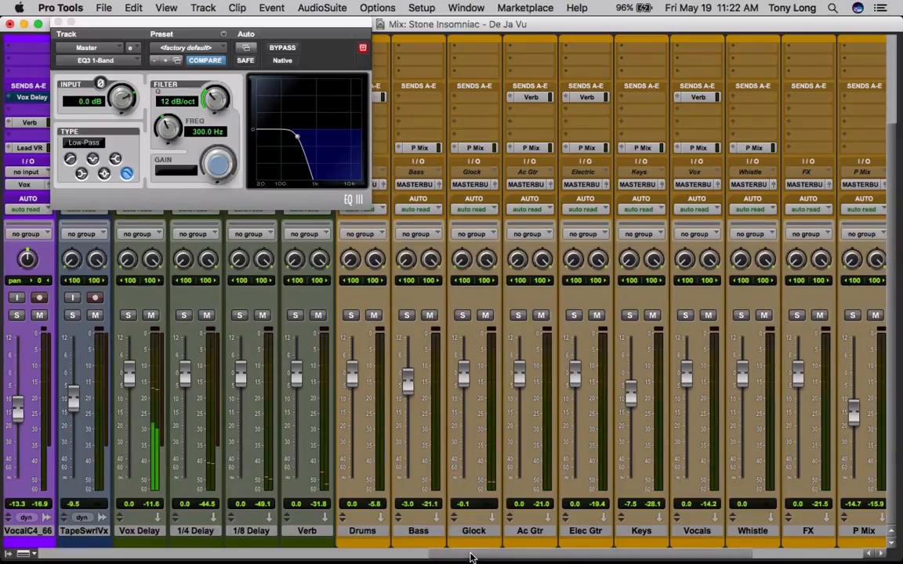
drag(470, 557, 834, 445)
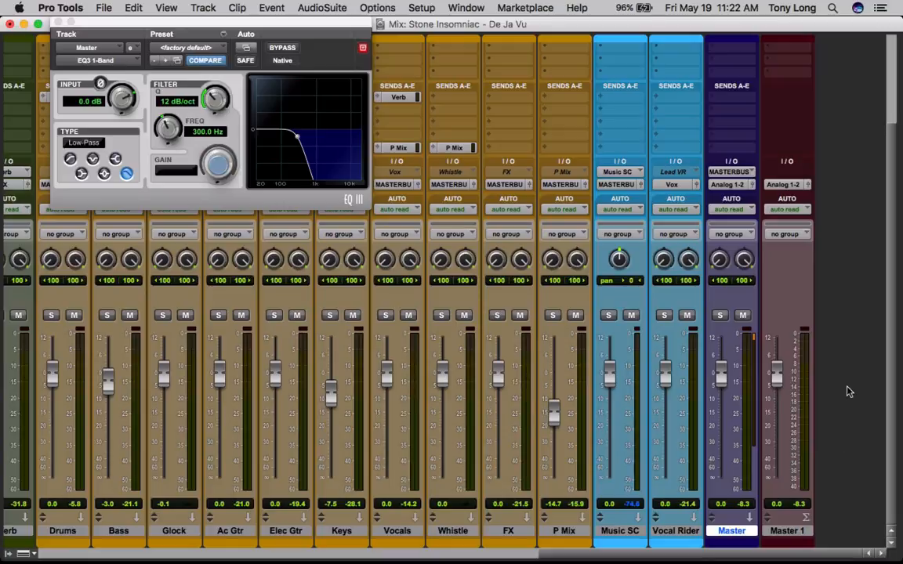
Review the Master's inserts and the source track levels, then close the EQ3 1-Band plugin
scroll(848, 392, up, 3)
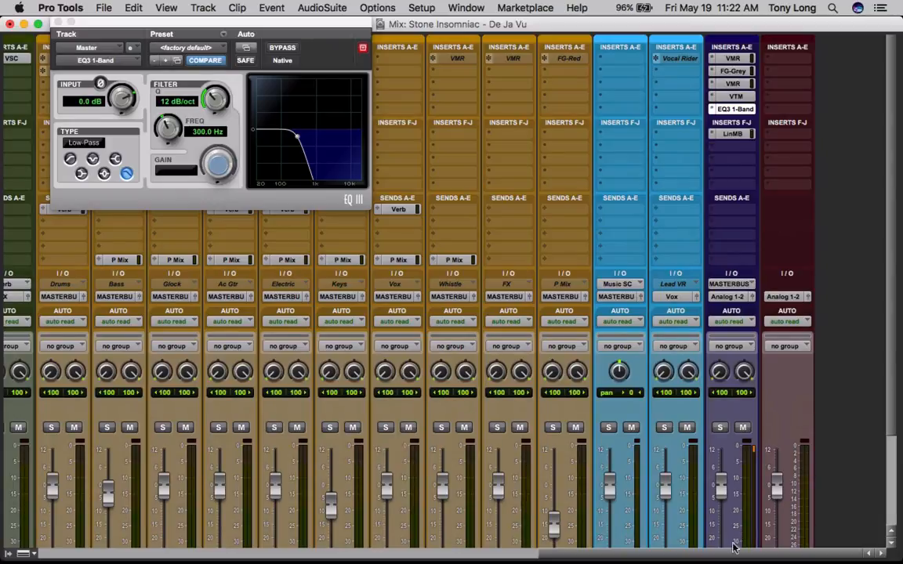
drag(728, 558, 179, 561)
scroll(79, 445, down, 3)
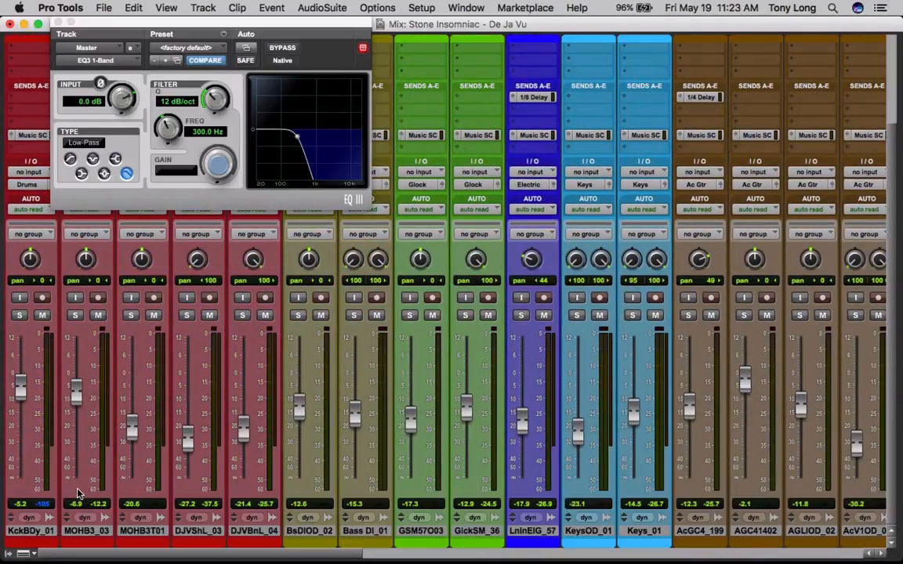
click(51, 22)
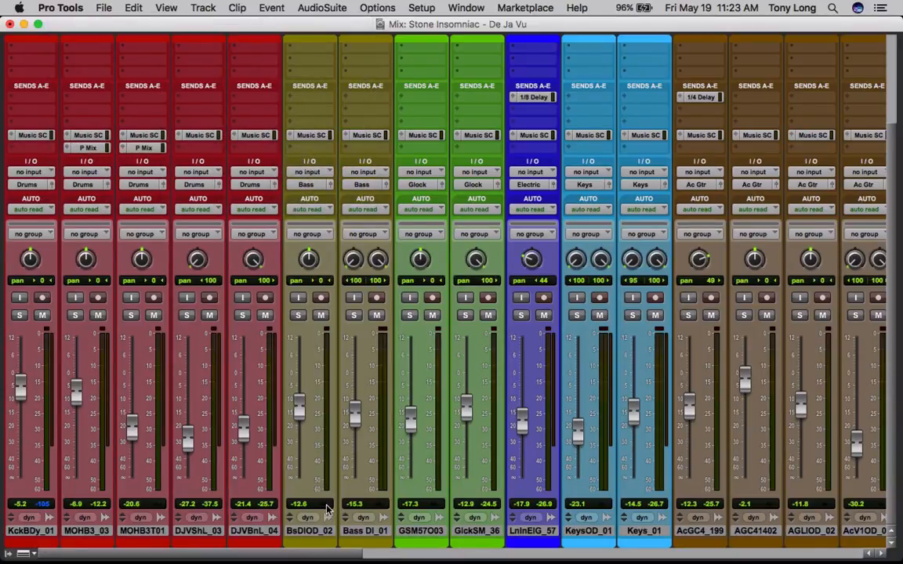
Remove the EQ3 1-Band plugin from insert slot E of the Master track
drag(279, 558, 831, 561)
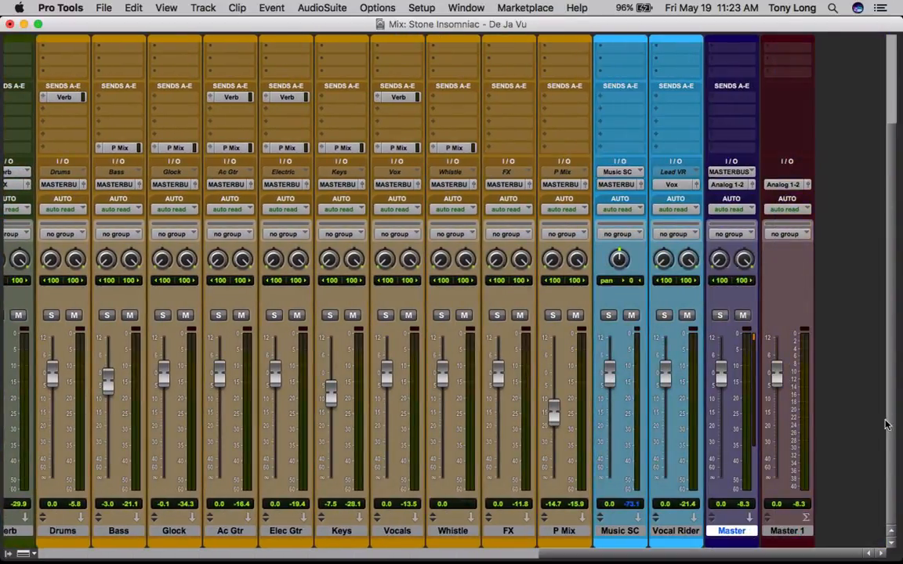
scroll(851, 328, up, 5)
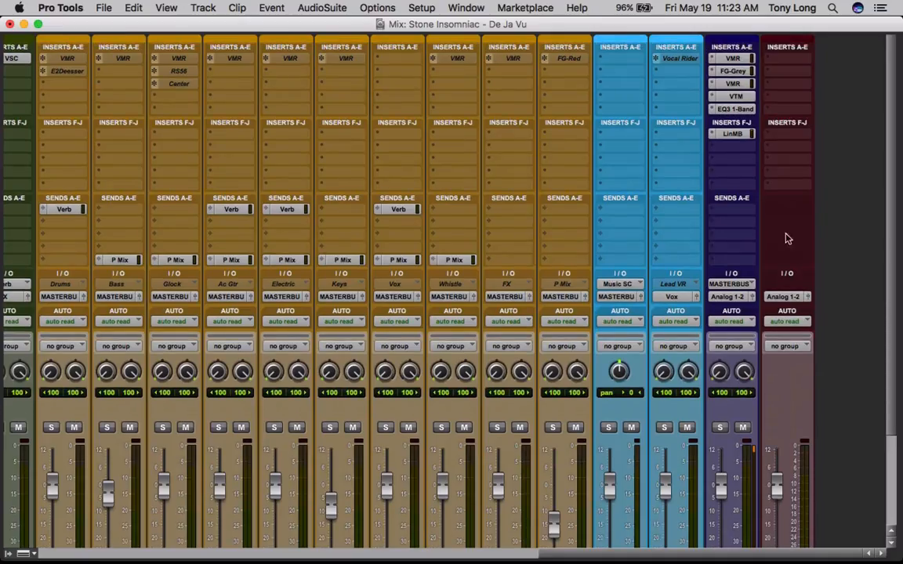
click(710, 112)
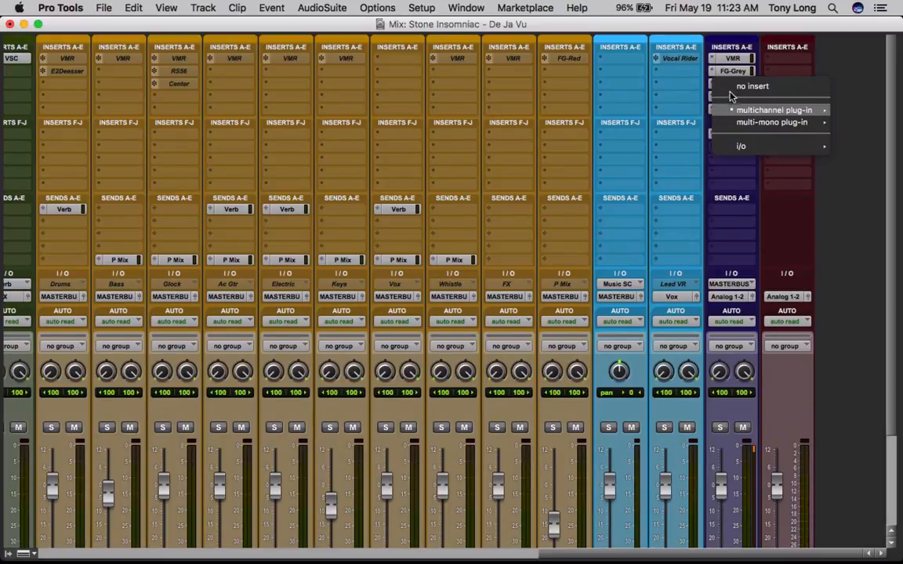
click(748, 87)
Inspect the Master track's LinMB settings, compare the plugin bypassed and active during playback, then close it
click(731, 135)
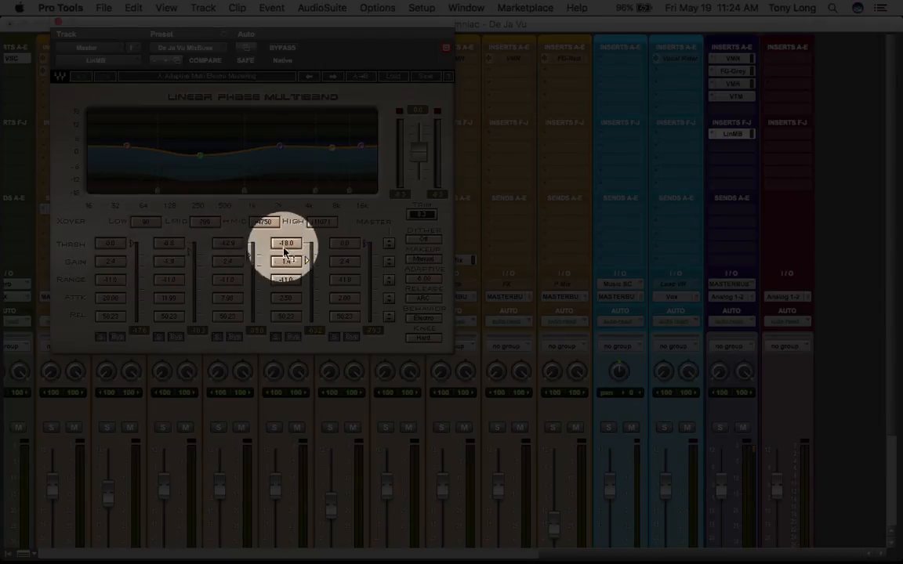
click(282, 48)
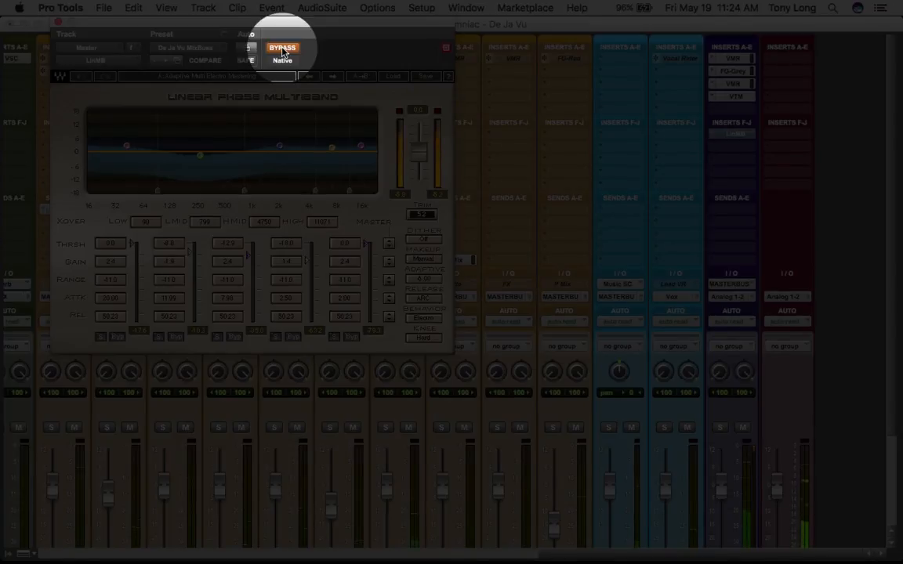
click(283, 48)
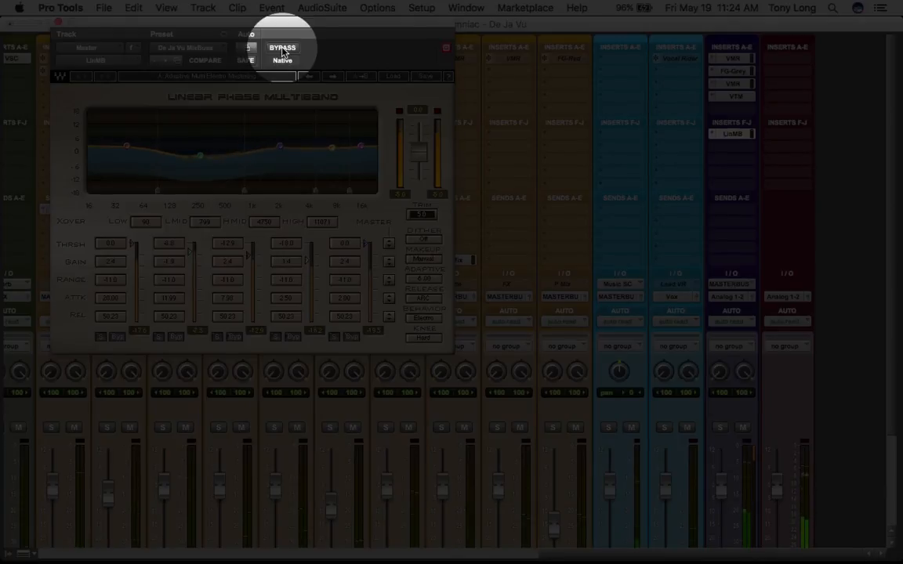
click(283, 50)
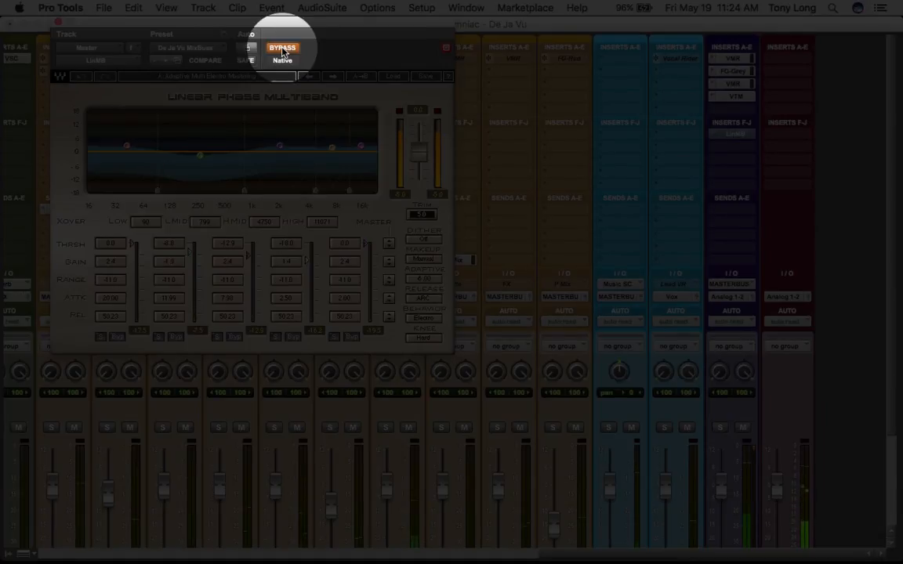
click(282, 50)
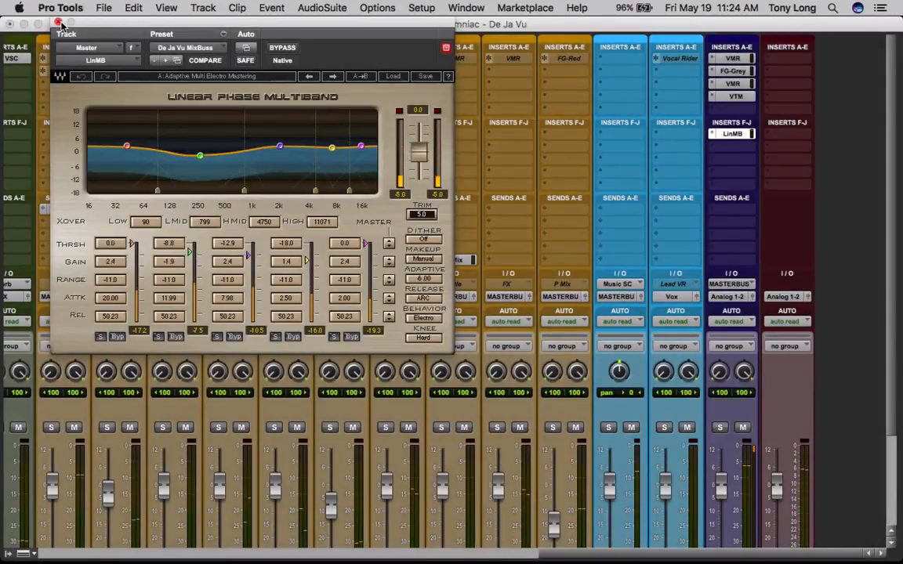
click(57, 23)
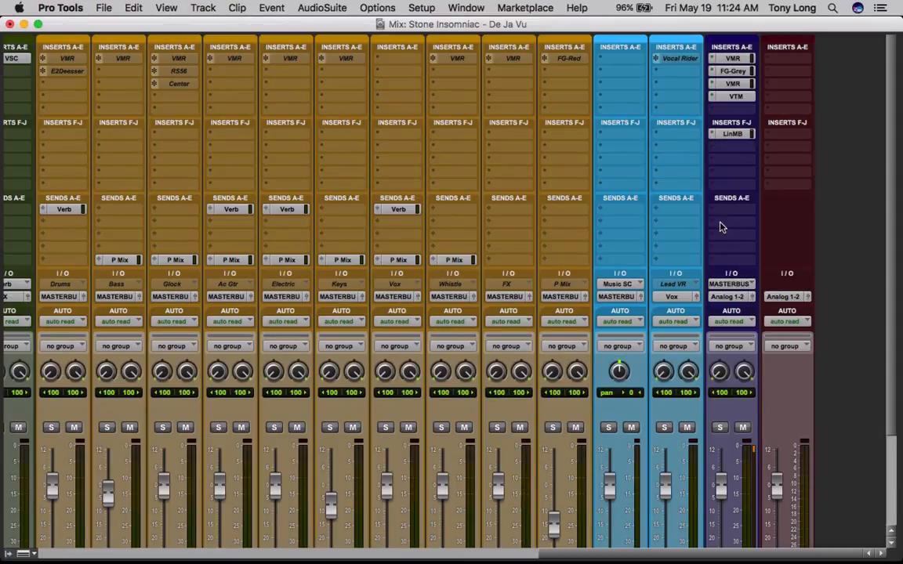
scroll(737, 282, down, 3)
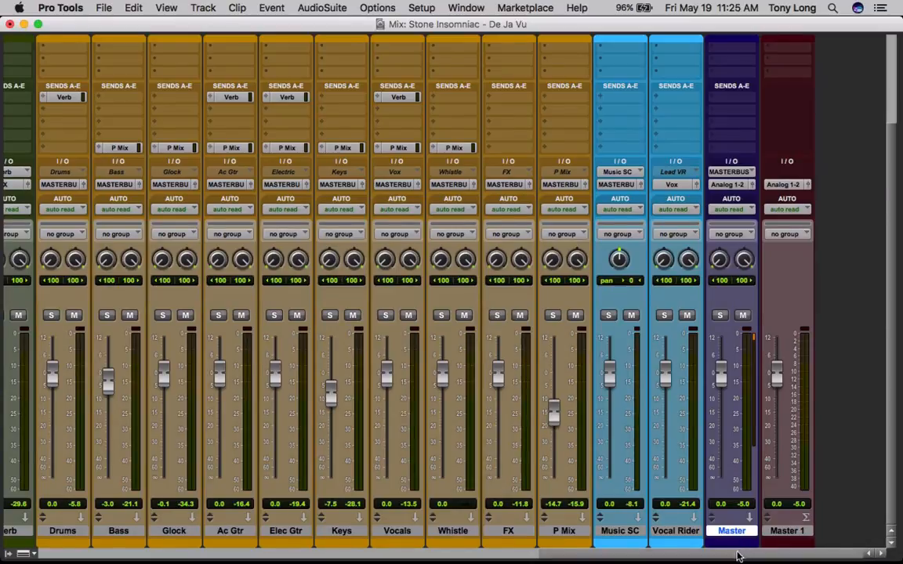
drag(737, 554, 241, 560)
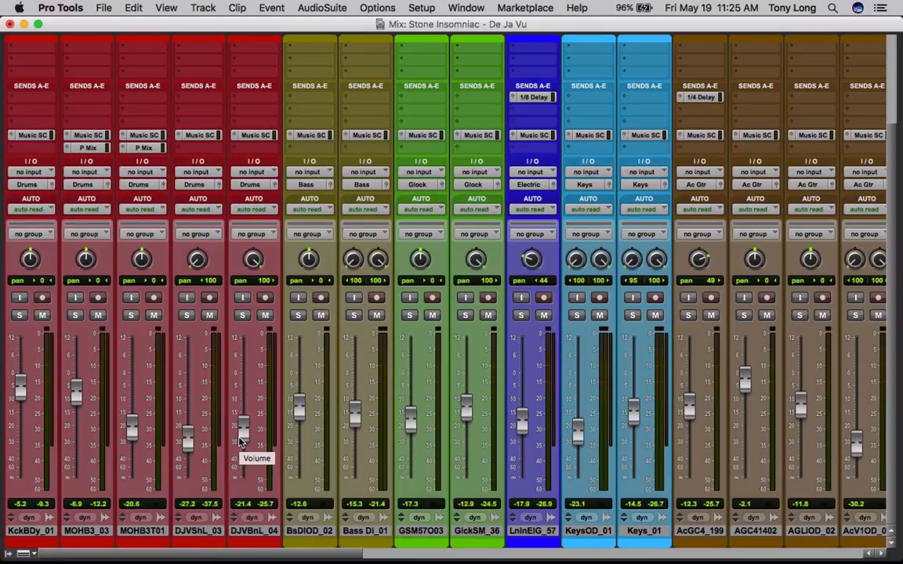
scroll(239, 439, up, 3)
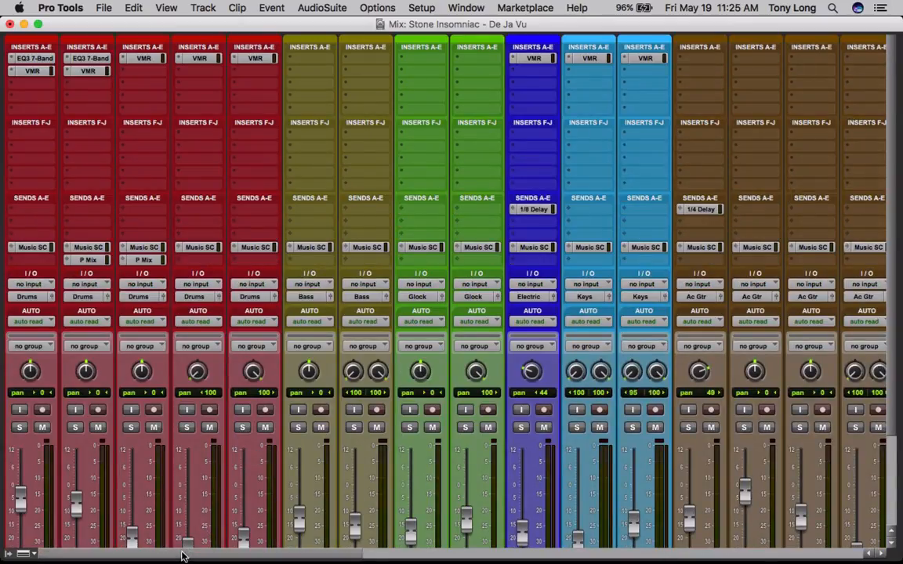
drag(182, 555, 705, 540)
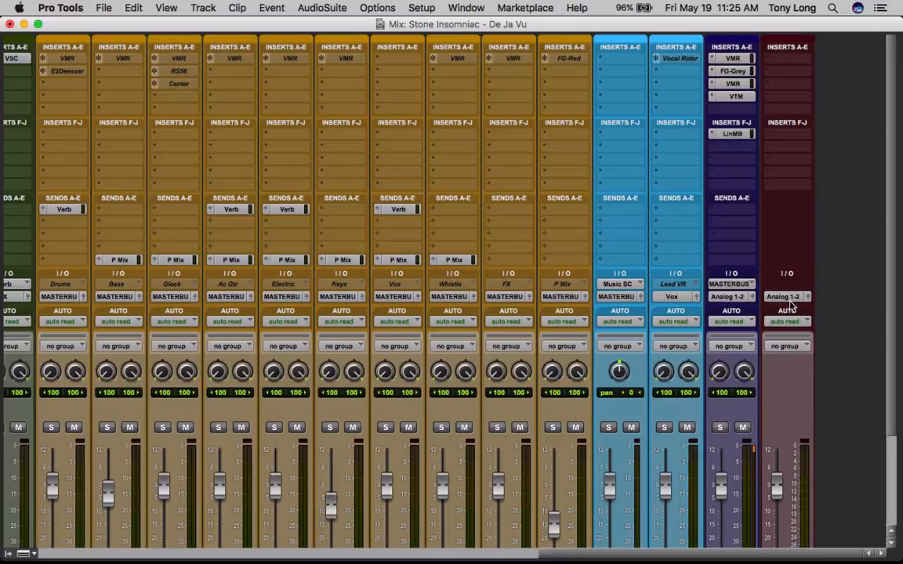